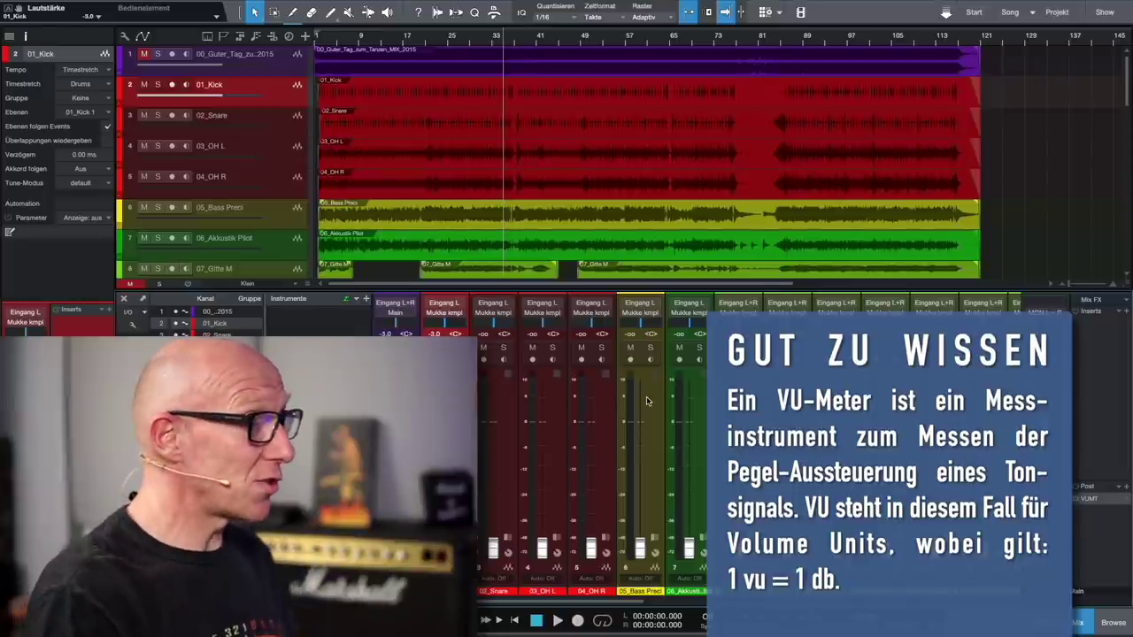
Open the VUMT meter from the main output's post-fader slot, reposition its window and look through its preset list.
left_click(1105, 501)
left_click_drag(855, 142, 883, 170)
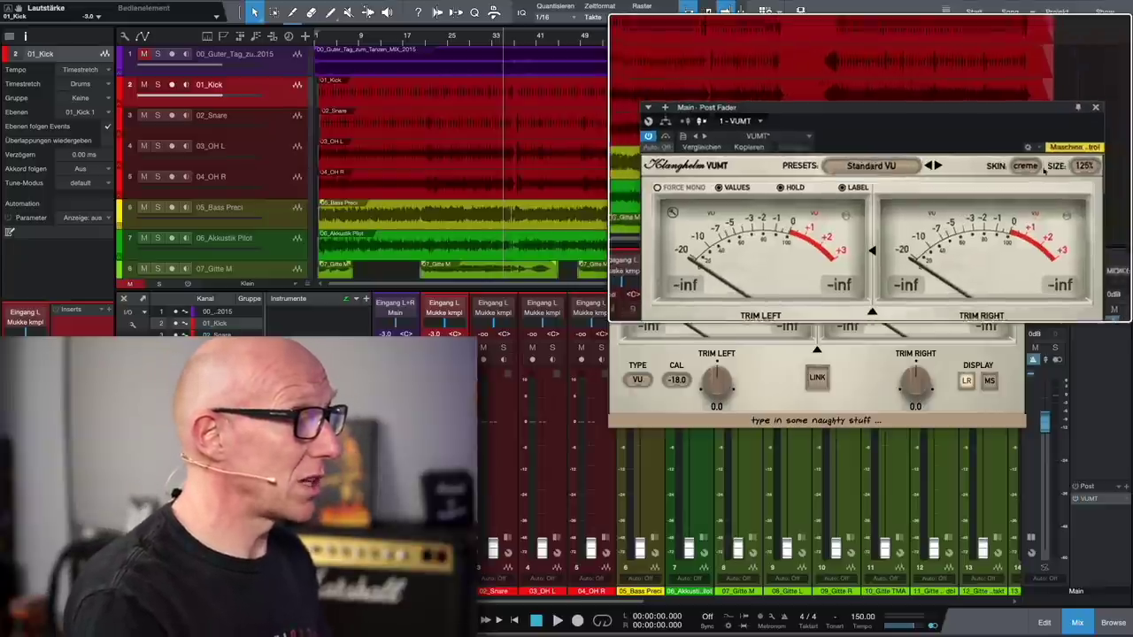
left_click(815, 217)
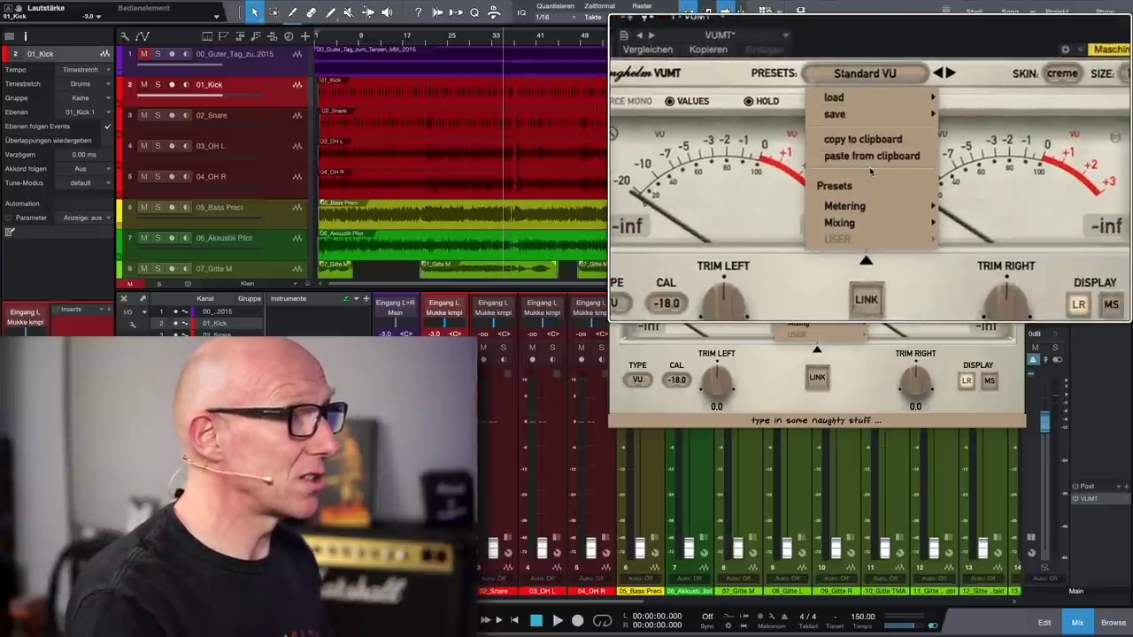
left_click(978, 172)
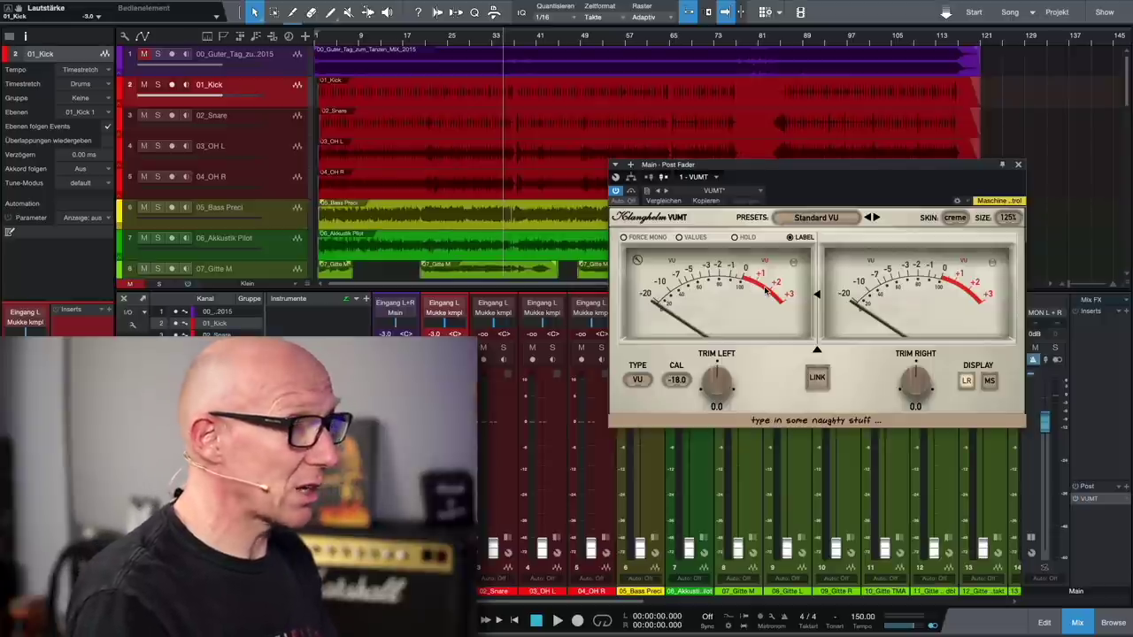
Play the kick through the VUMT meter and turn on the meter's Values and Hold displays.
key("space")
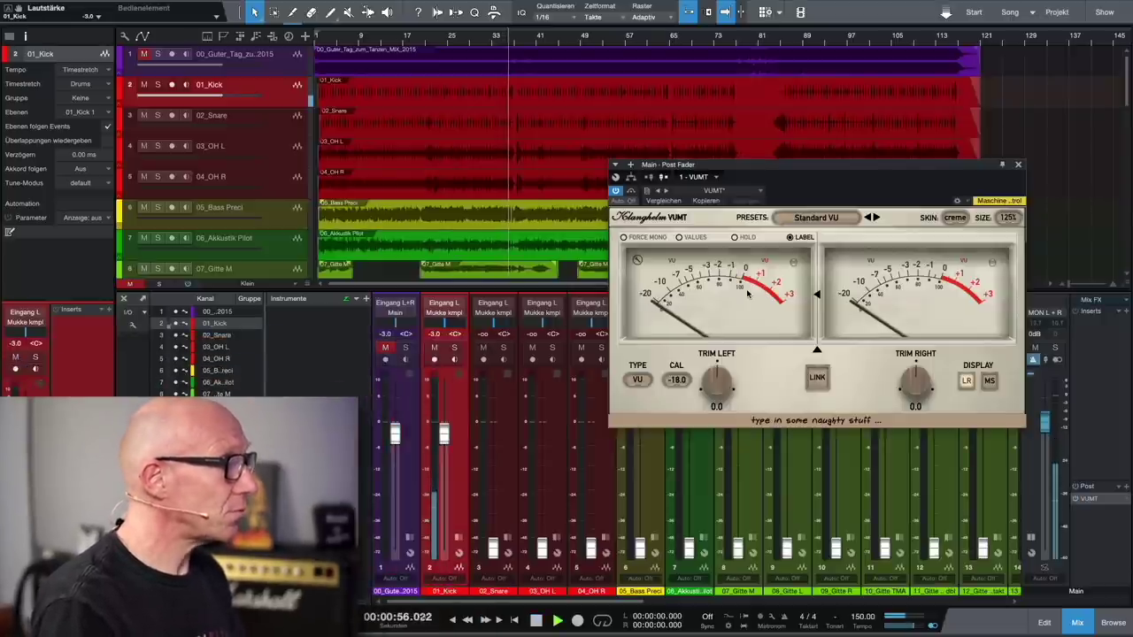
key("space")
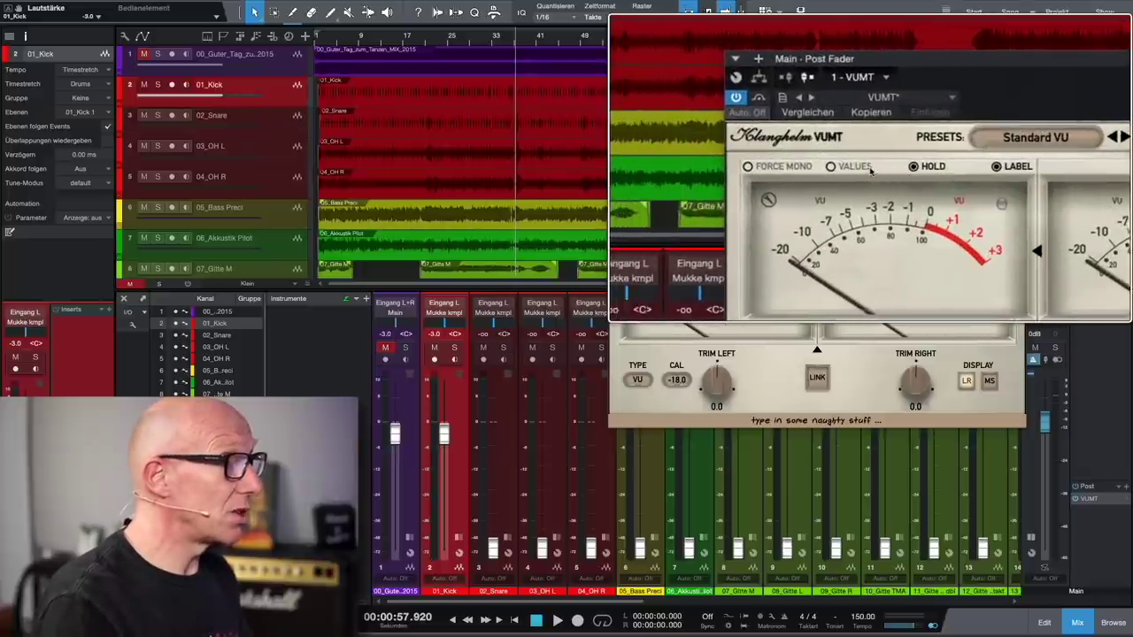
left_click(870, 168)
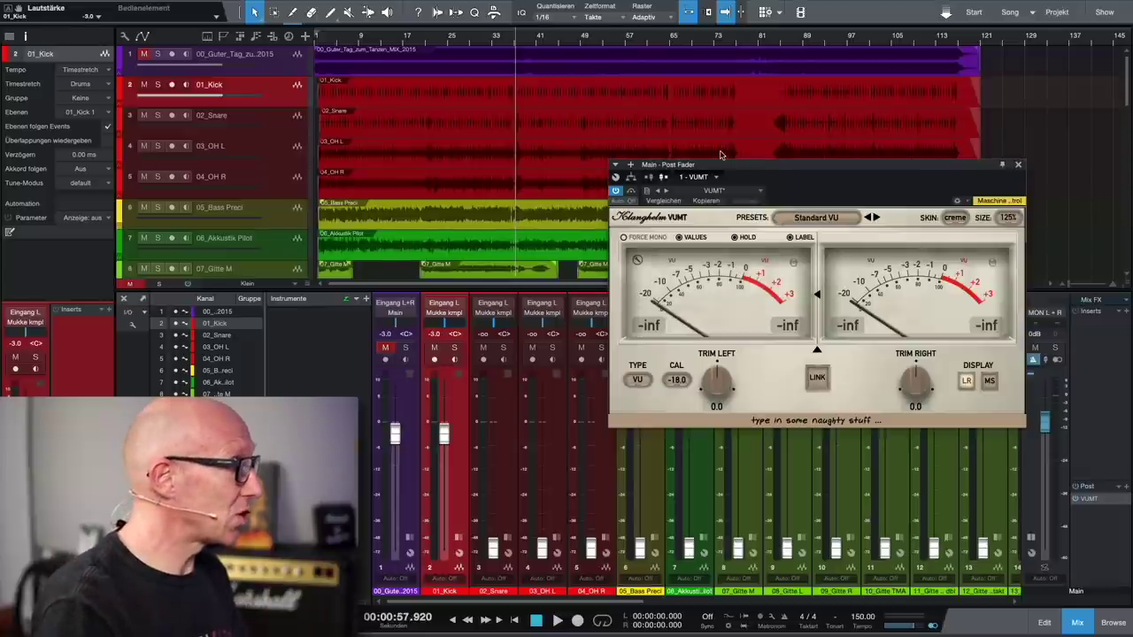
left_click(782, 178)
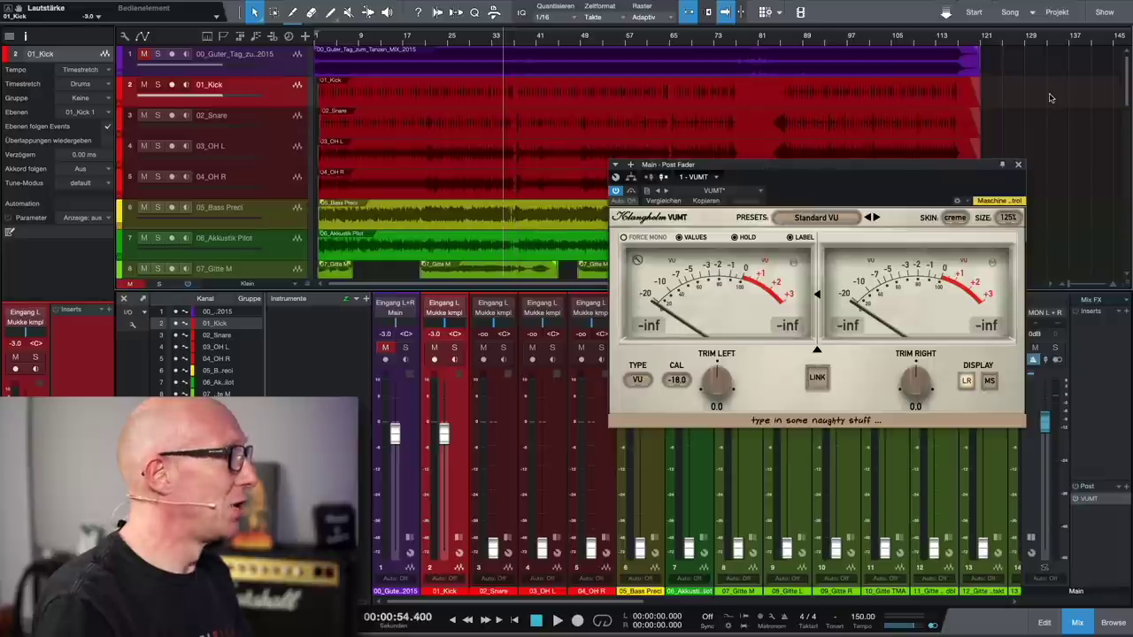
Check the kick's VU level during playback and set the 01_Kick channel volume to 0 dB.
key("space")
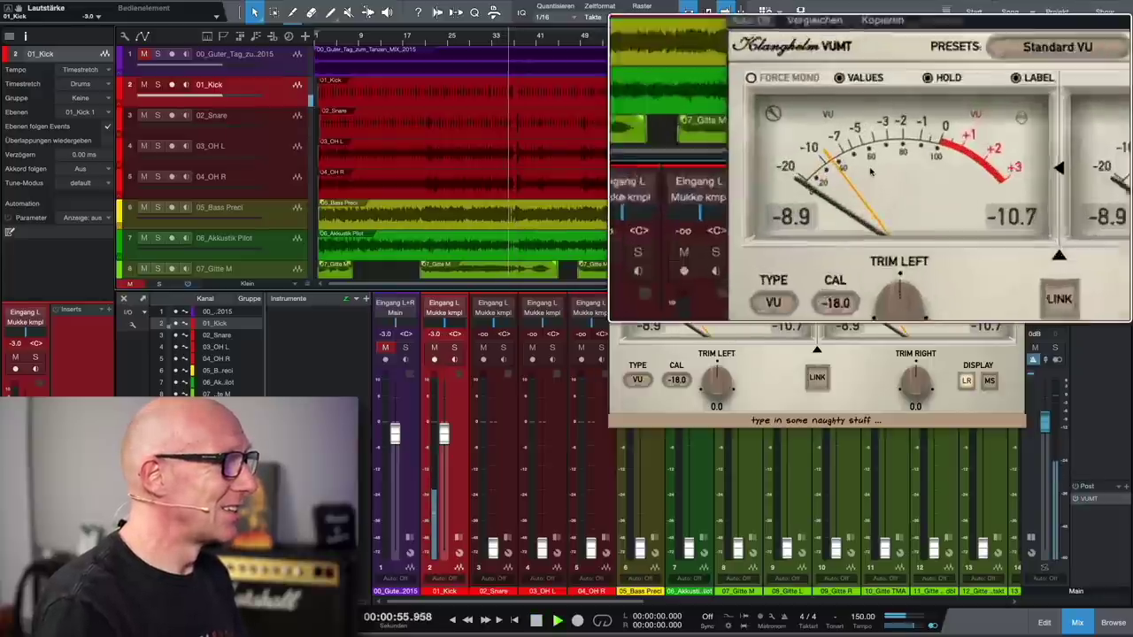
key("space")
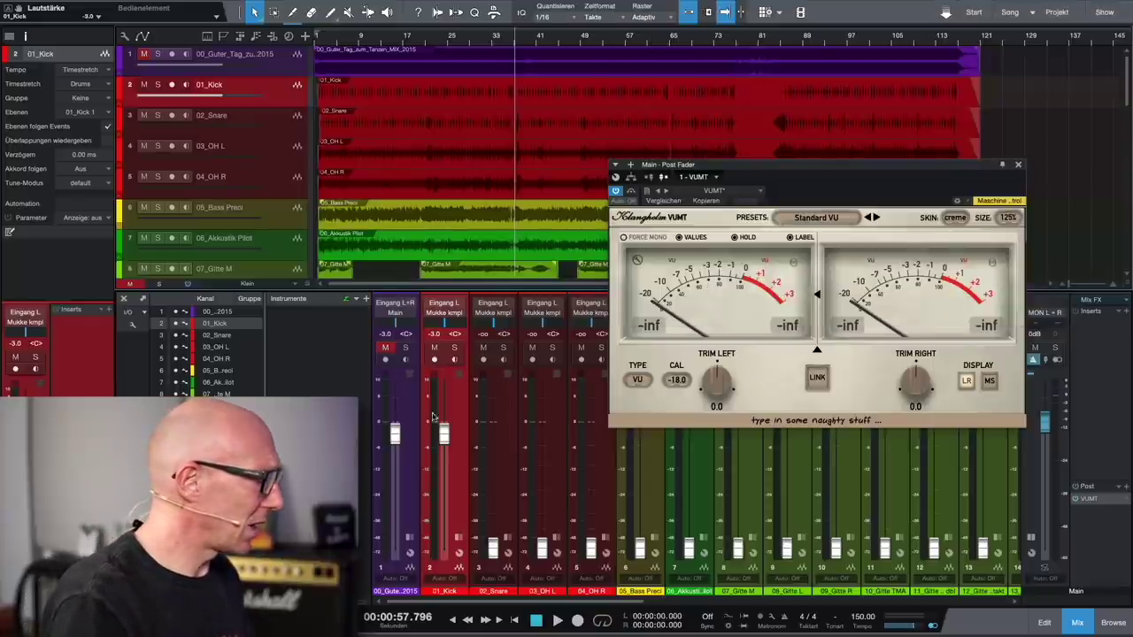
left_click(433, 334)
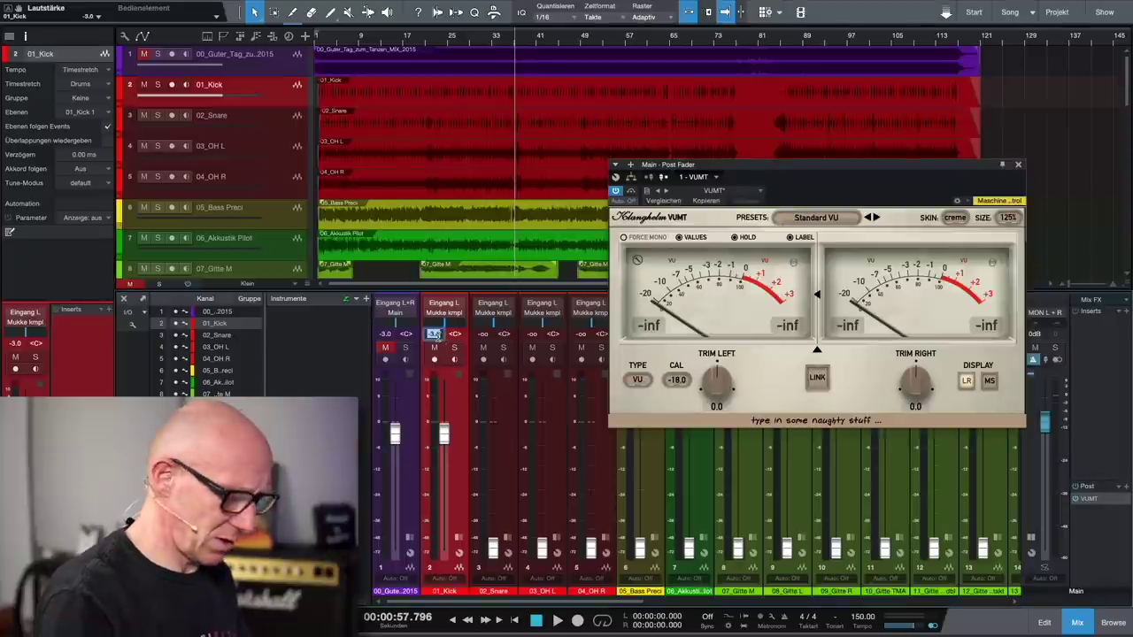
type("0")
key("Return")
Play the kick again against the VU meter and set the 01_Kick channel volume to +2 dB.
key("space")
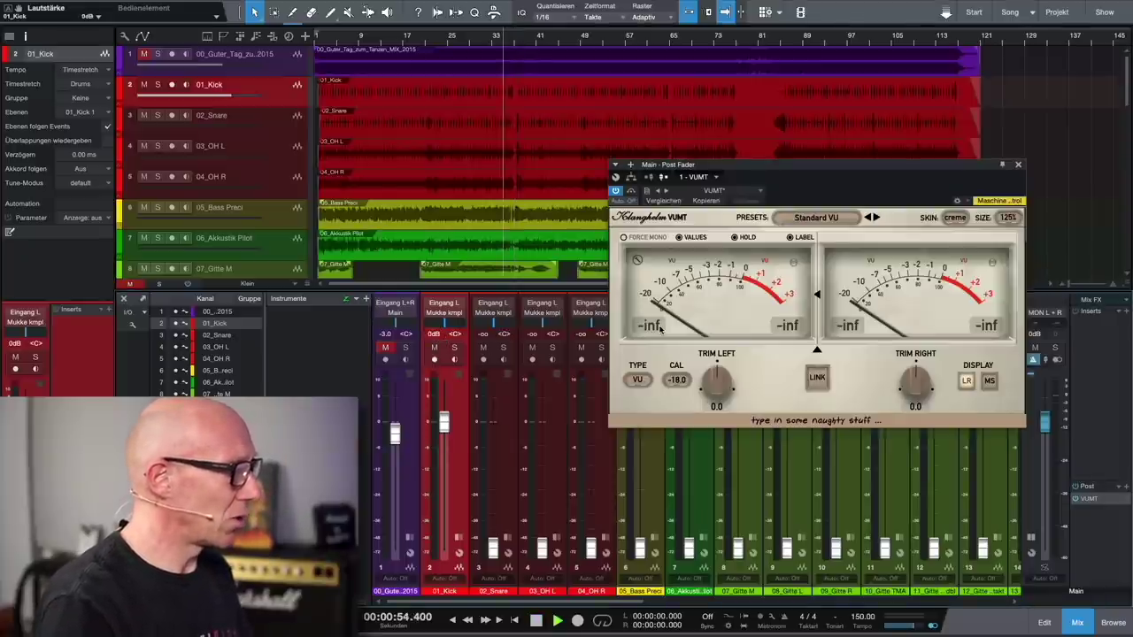
key("space")
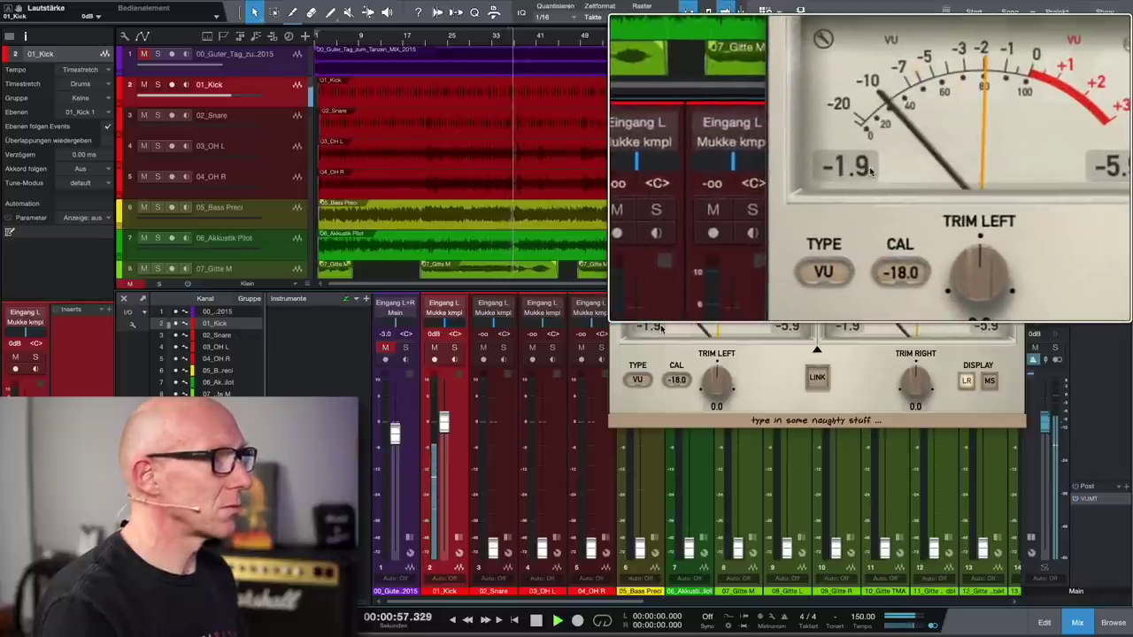
key("space")
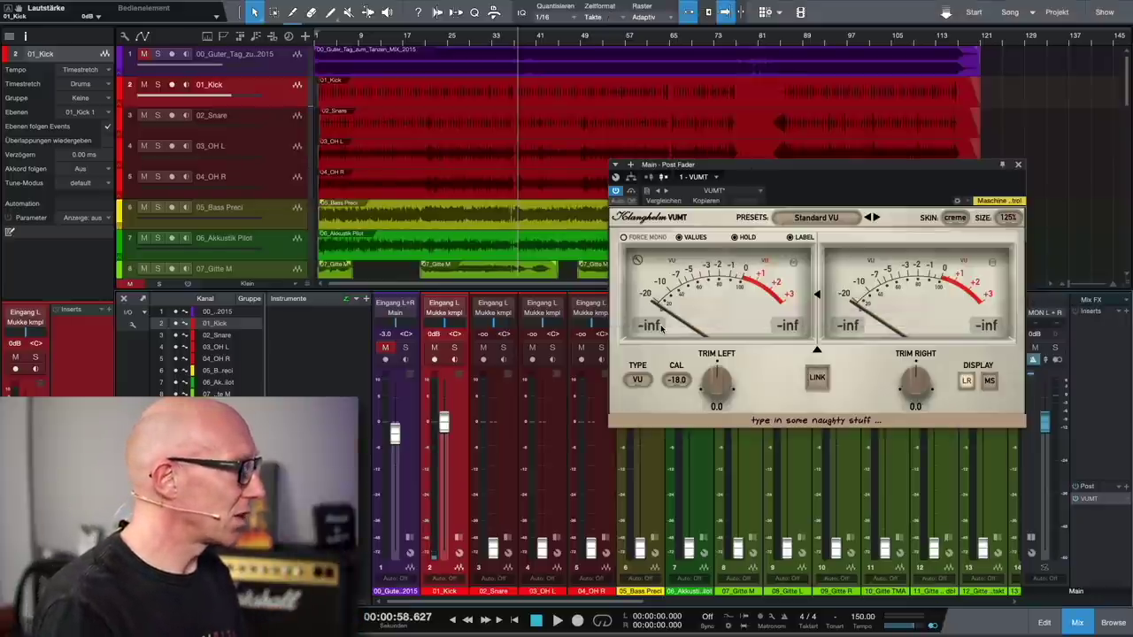
left_click(440, 334)
type("2")
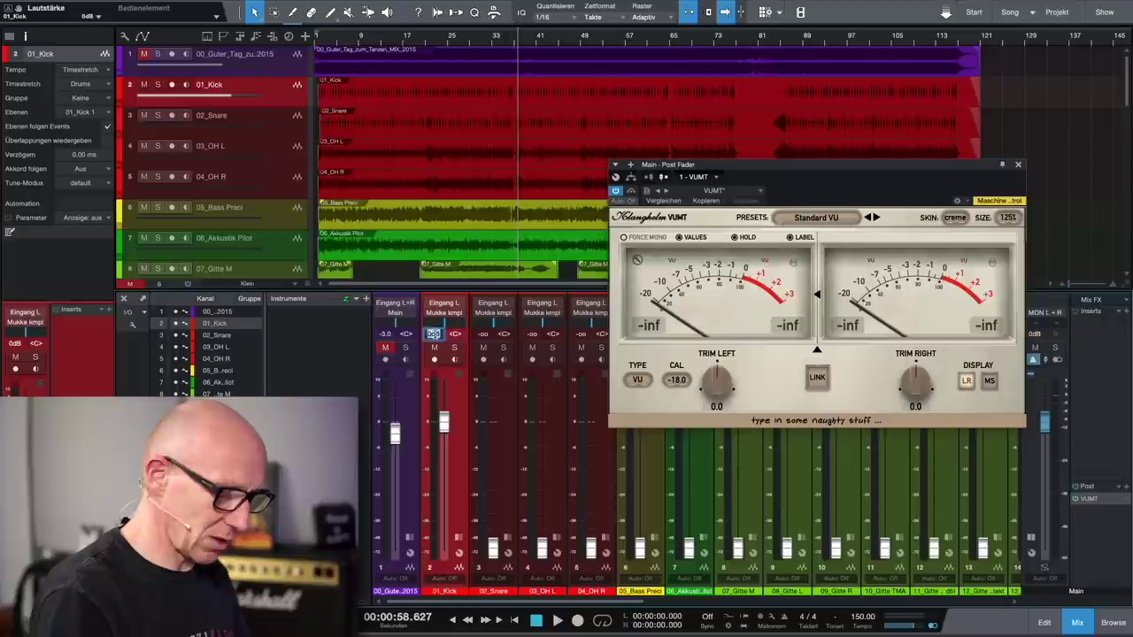
key("Return")
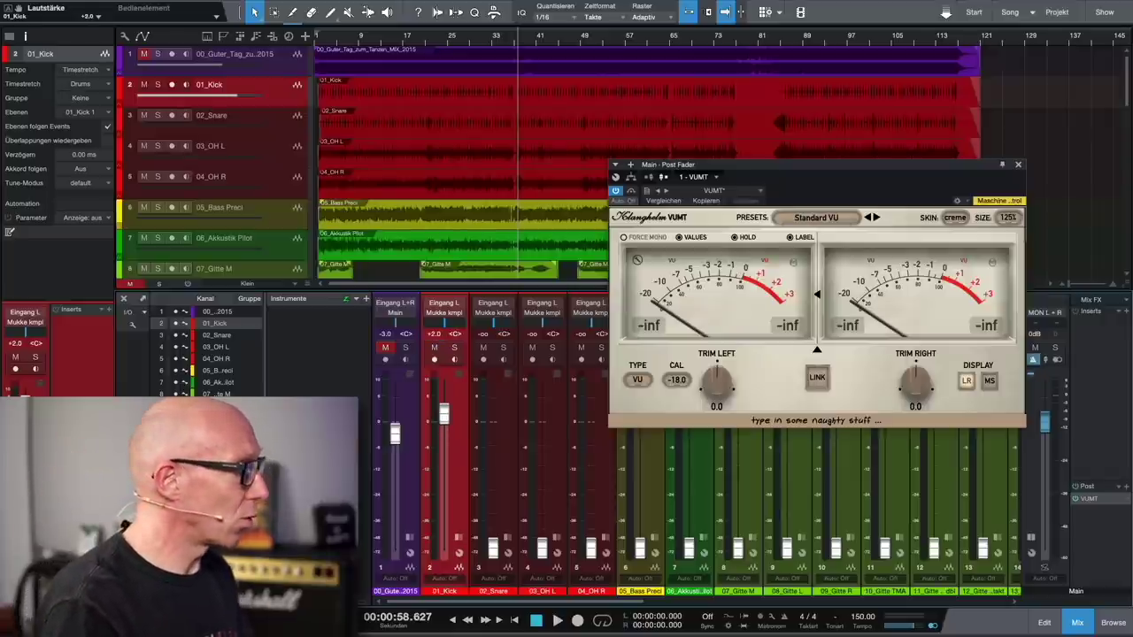
Play the kick to compare its VU reading with the main output's peak meter, and close the VUMT window when done.
key("space")
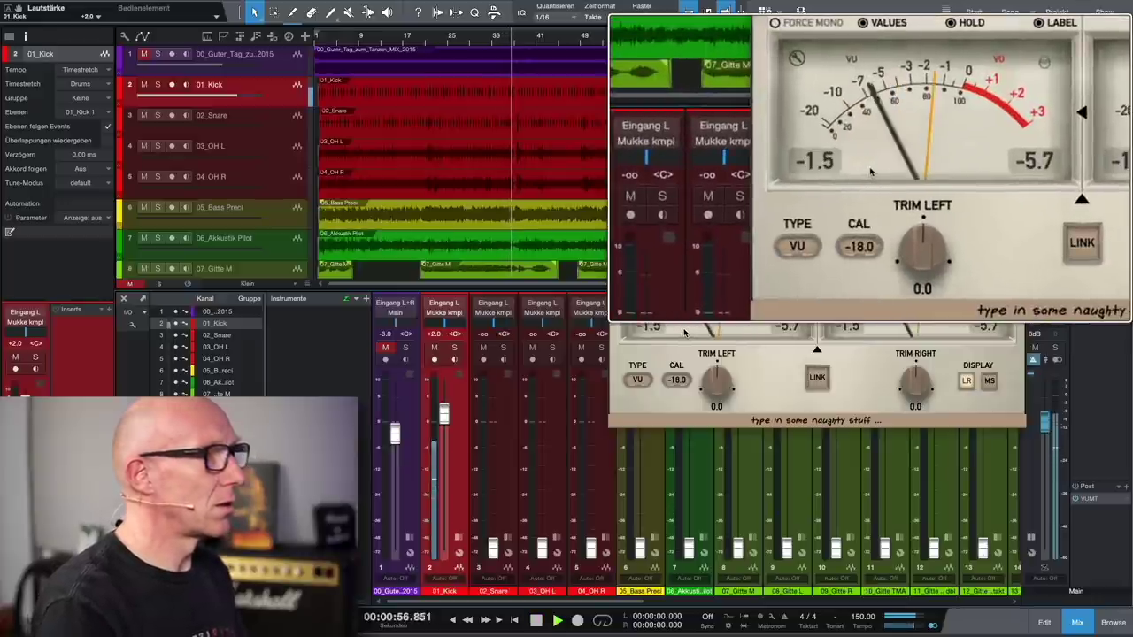
key("space")
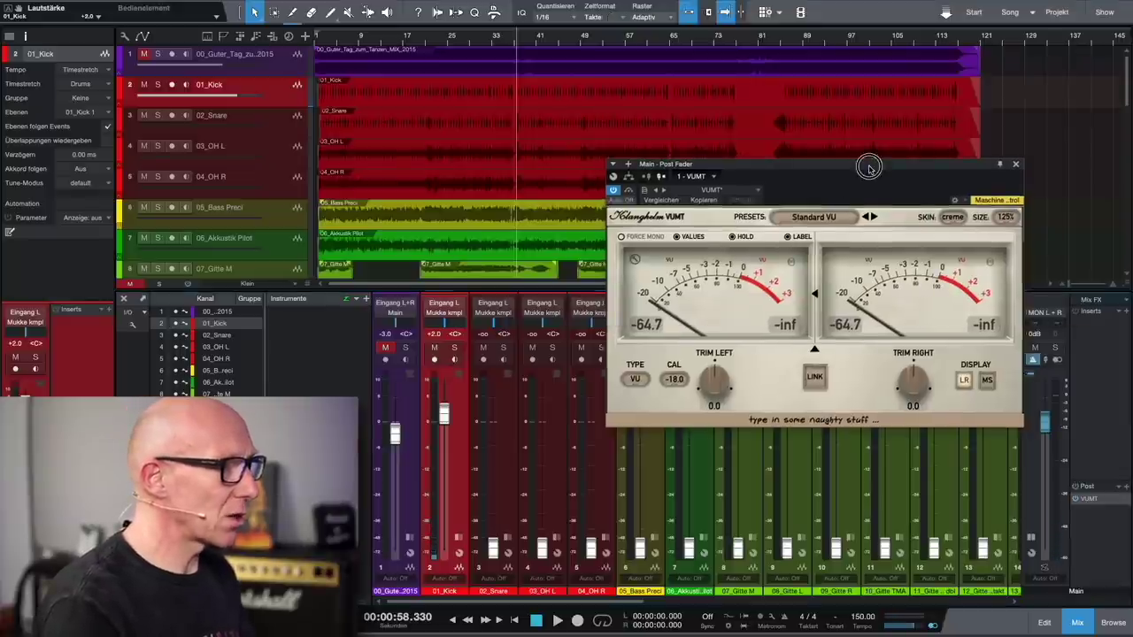
left_click_drag(863, 166, 843, 162)
key("KP_Subtract")
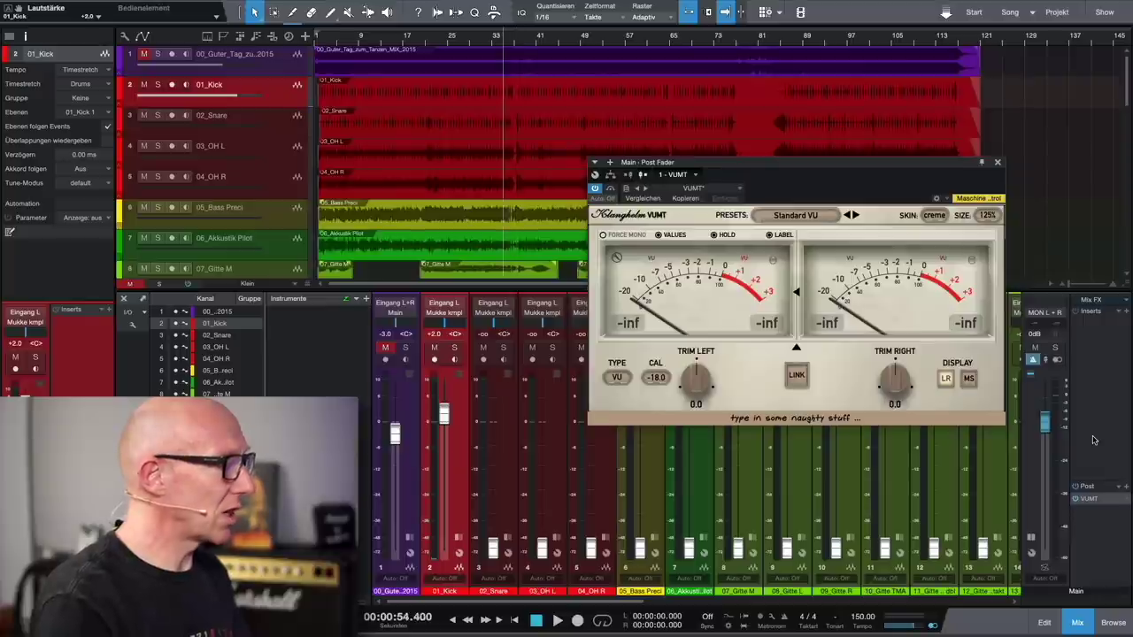
key("space")
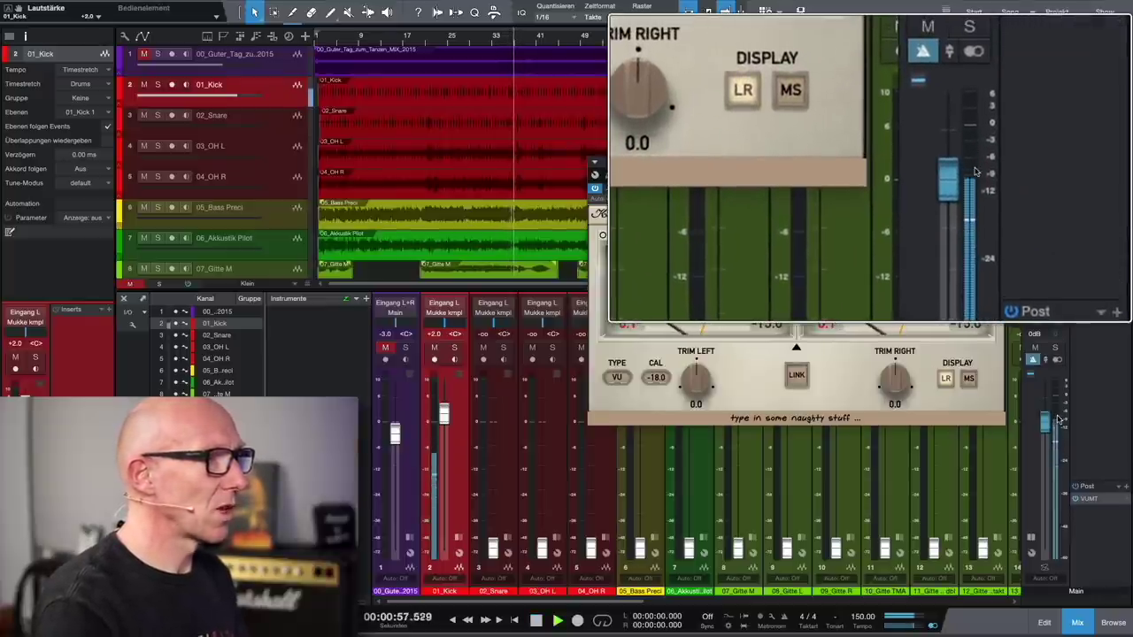
key("space")
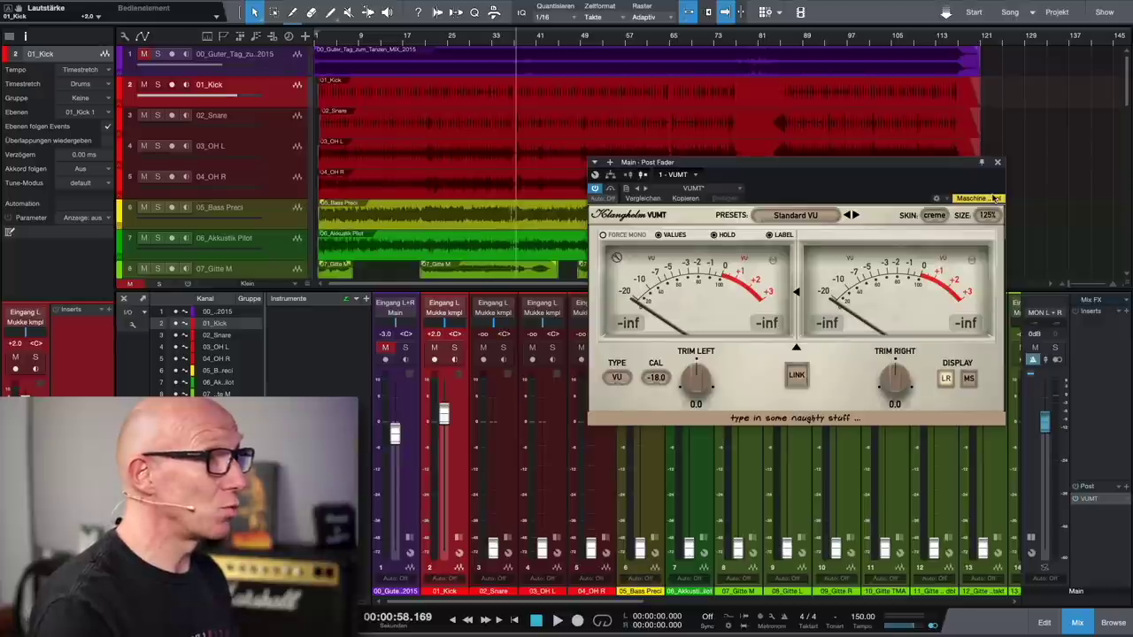
left_click(998, 164)
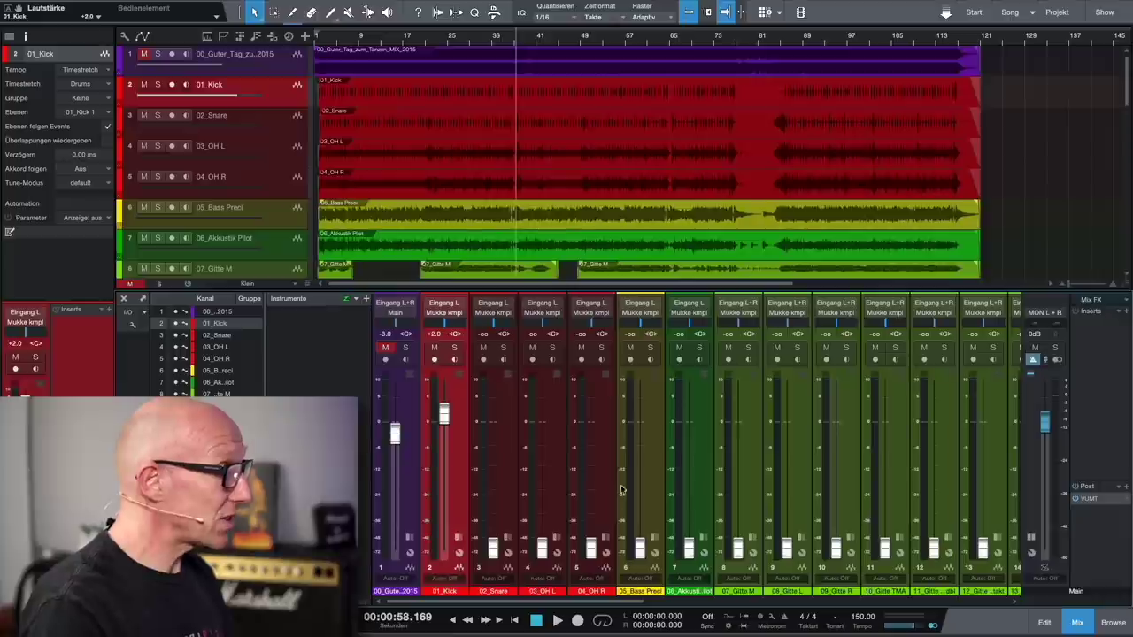
Add a bus for the 03_OH L and 04_OH R channels and place it directly before the Mukke kmpl bus.
left_click(553, 455)
left_click(605, 452, "shift")
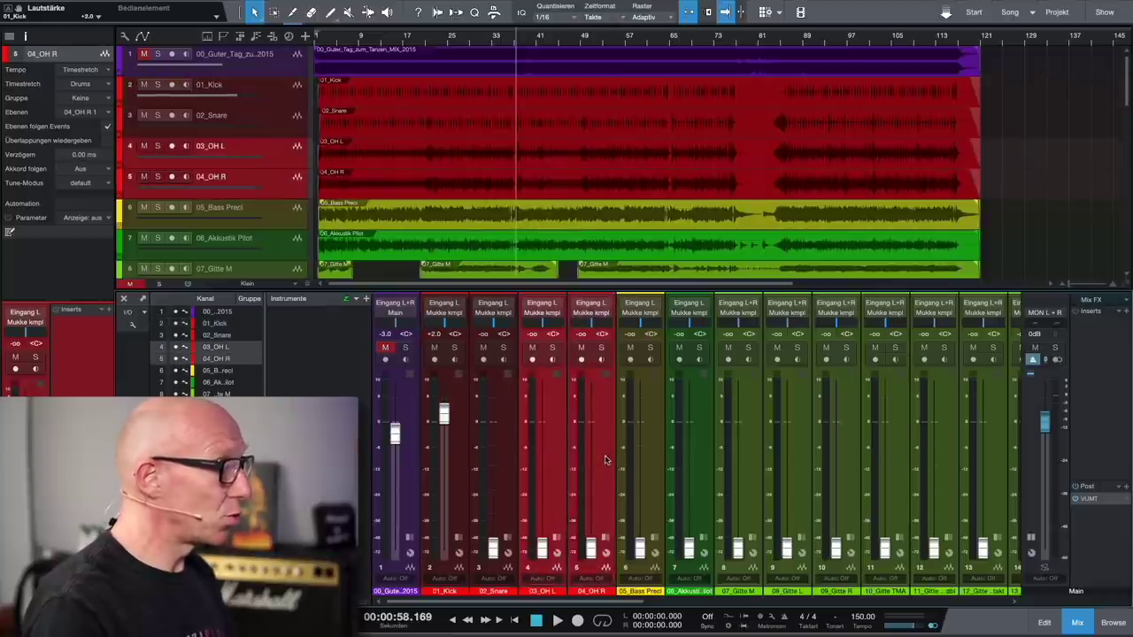
right_click(601, 415)
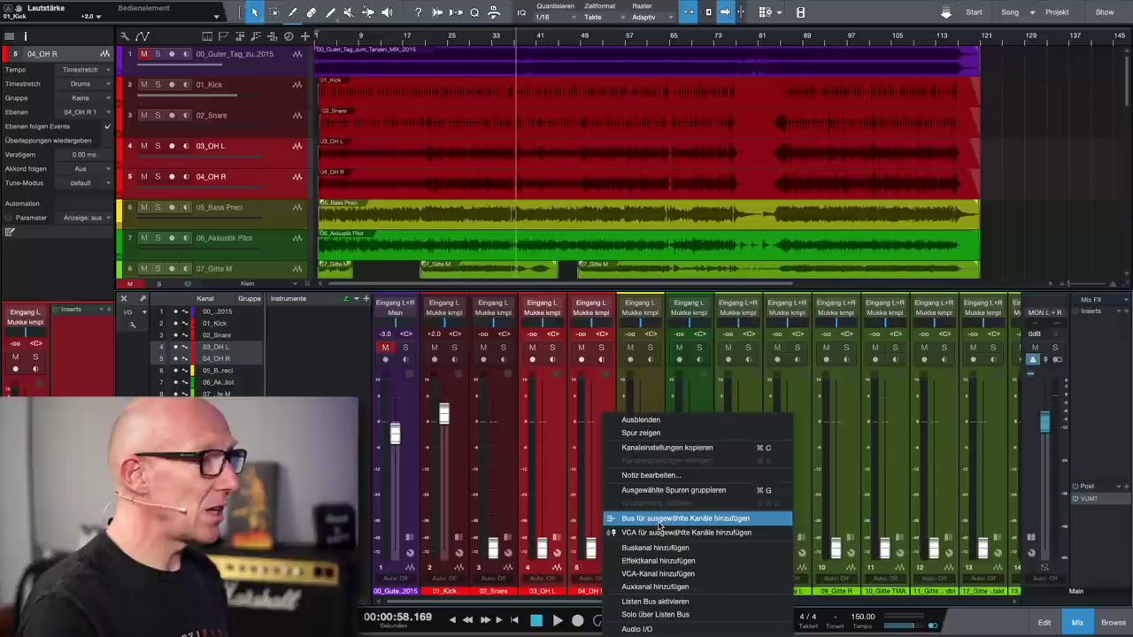
left_click(659, 518)
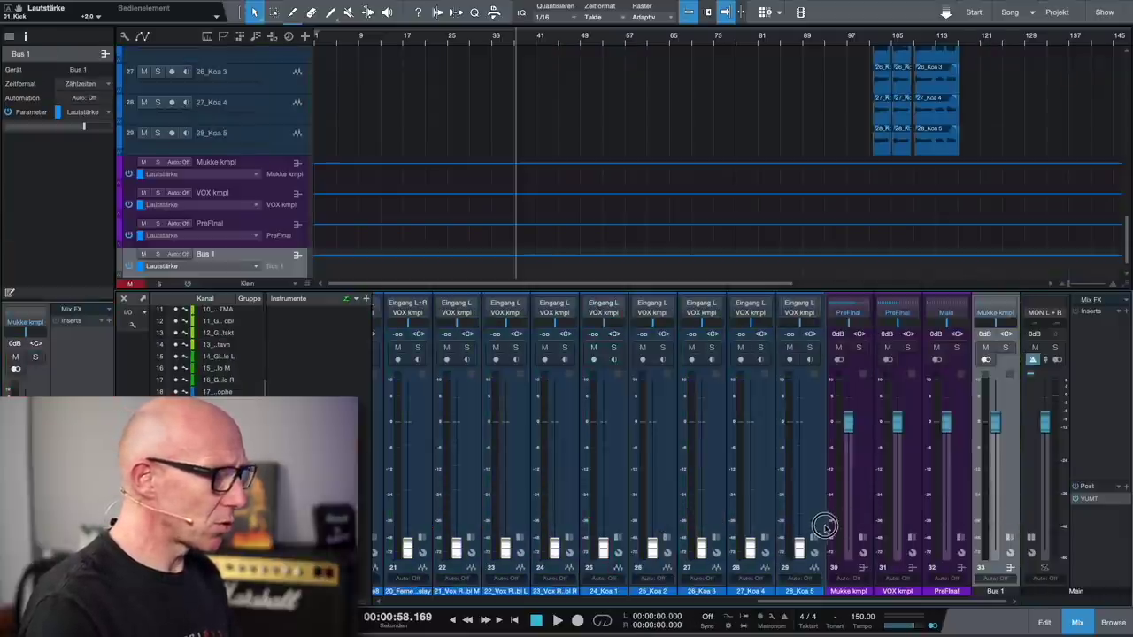
left_click_drag(824, 528, 846, 573)
Rename the new overhead bus as OH and colour it red.
double_click(848, 590)
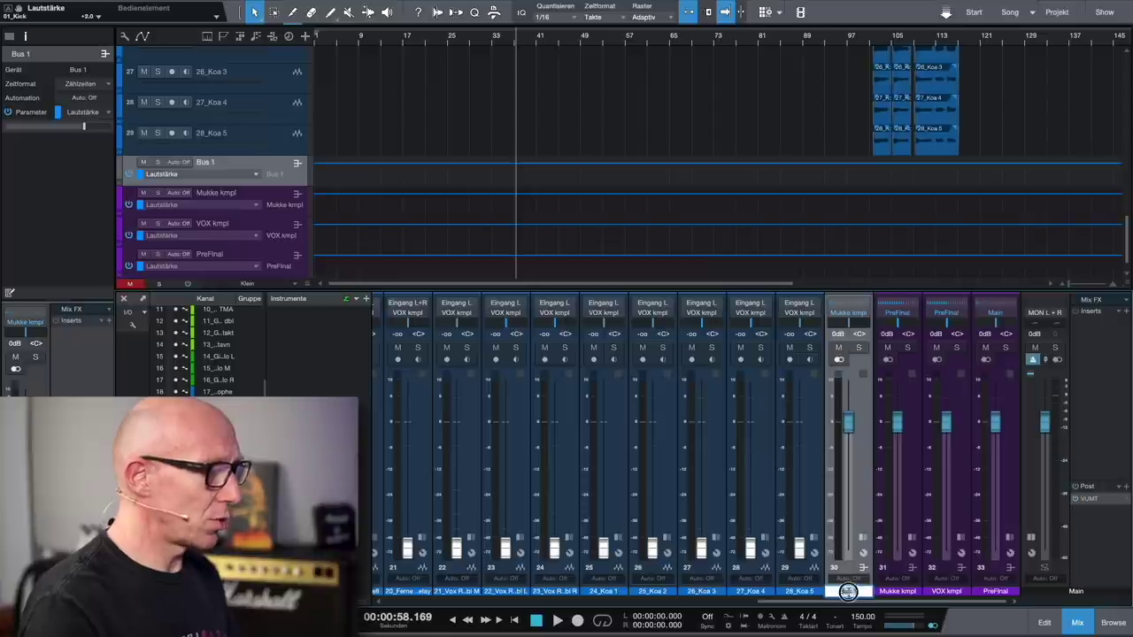
type("O")
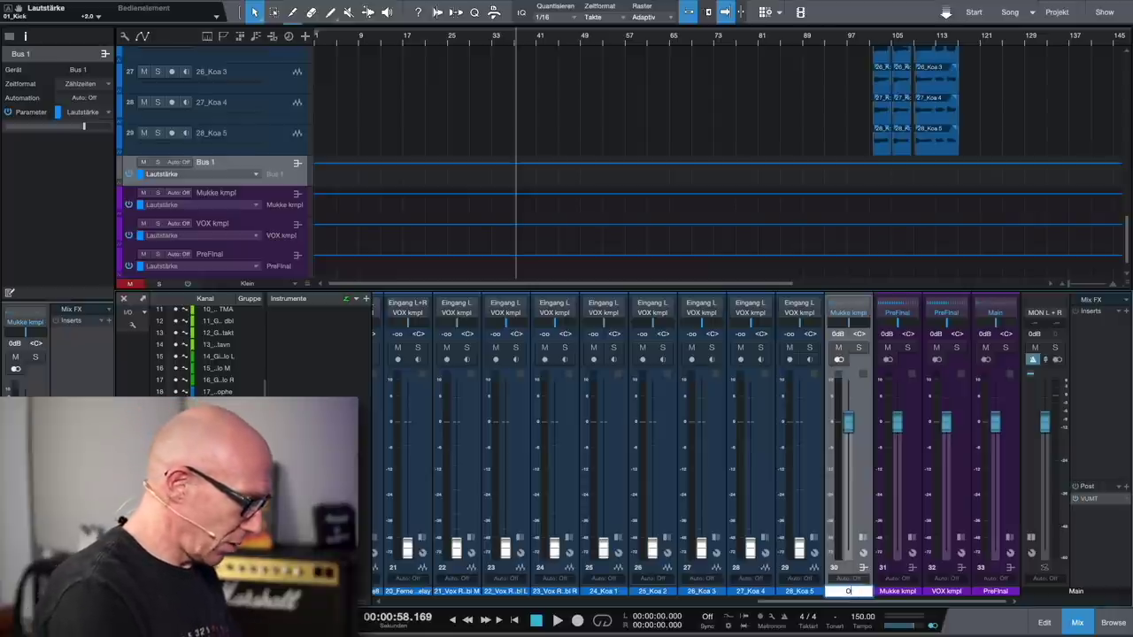
type("H")
key("Return")
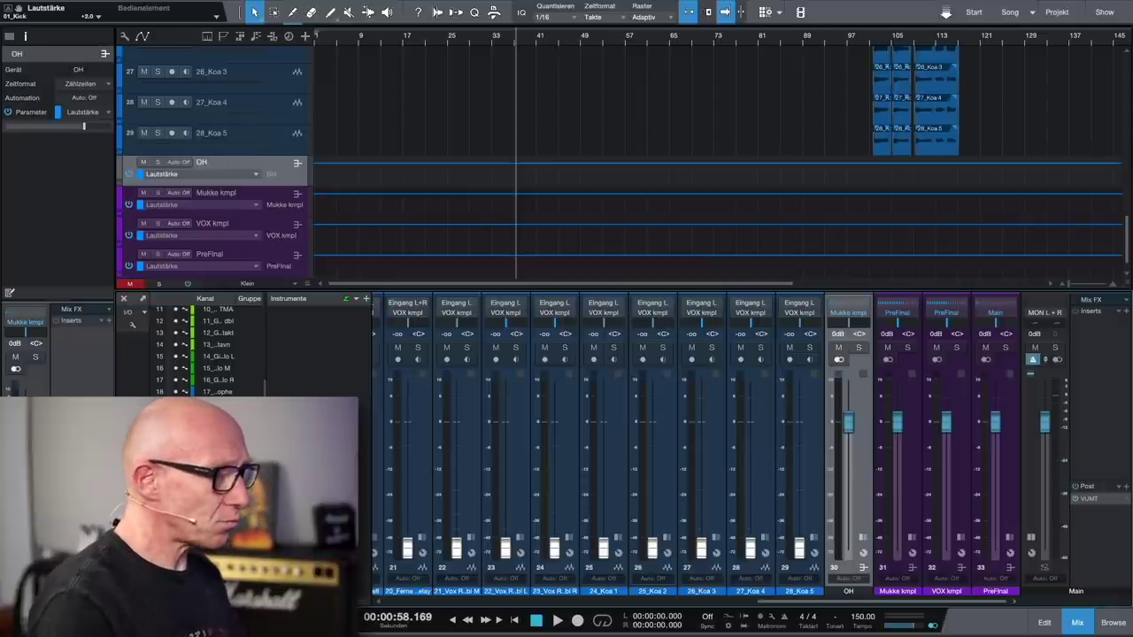
left_click(857, 598)
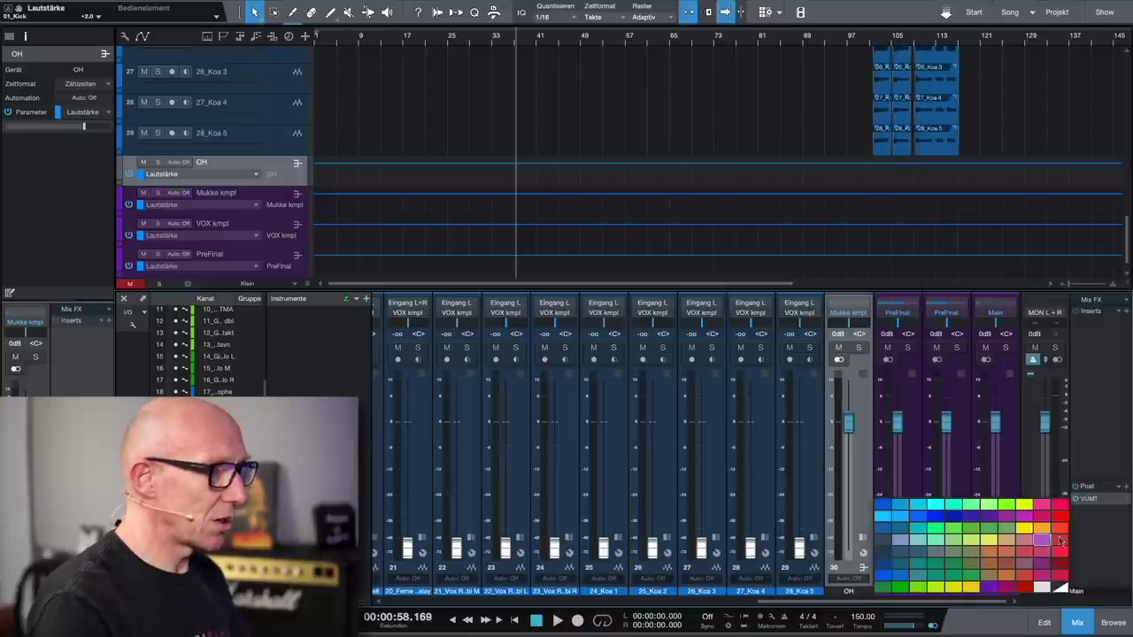
left_click(1037, 516)
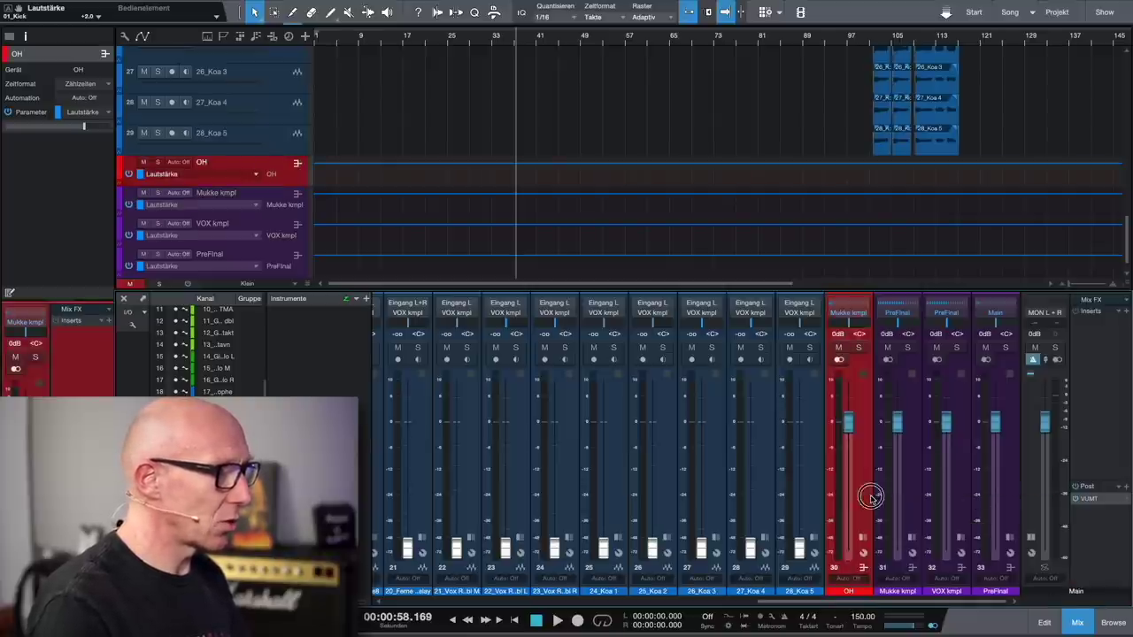
Add a bus for the 01_Kick and 02_Snare channels and place it between the OH and Mukke kmpl buses.
scroll(870, 498, "left", 1)
scroll(870, 498, "left", 10)
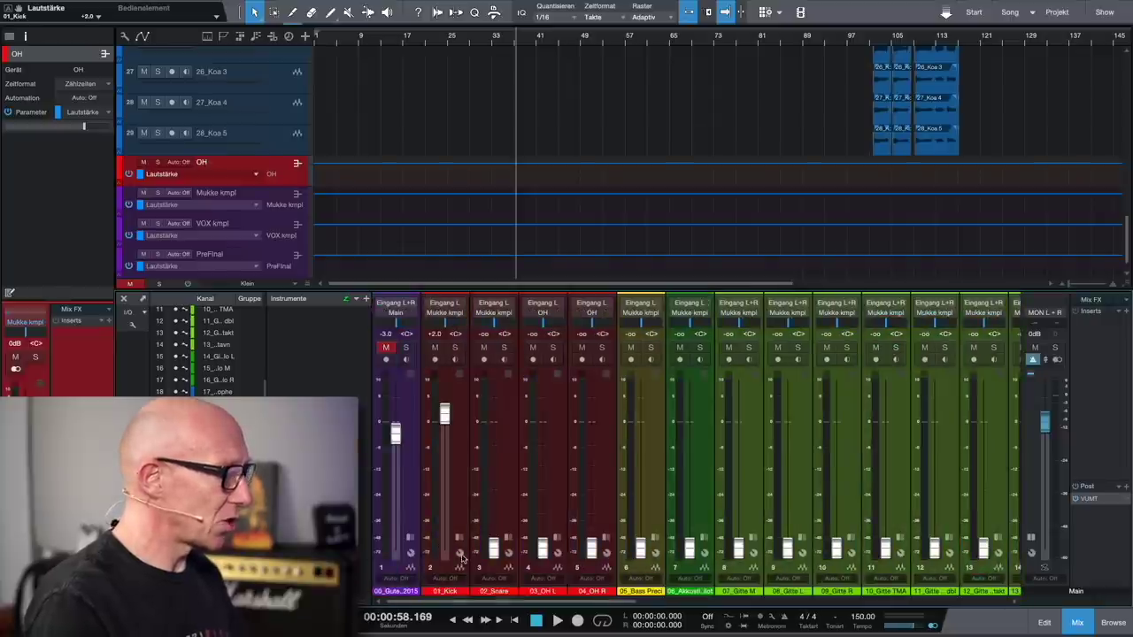
left_click(474, 497)
left_click(507, 496)
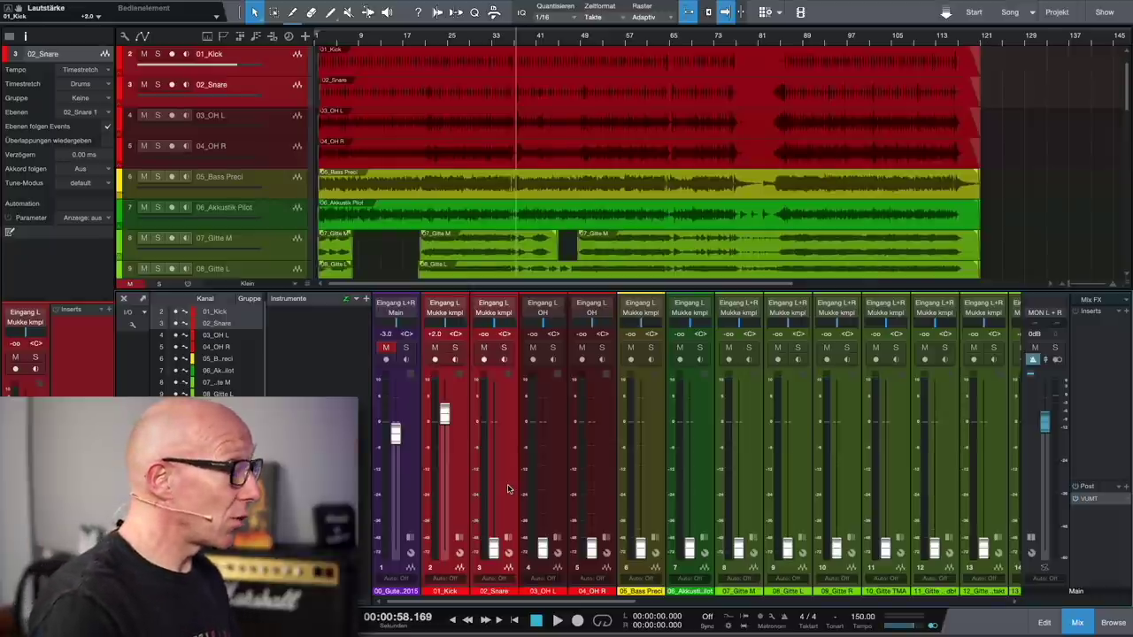
right_click(509, 490)
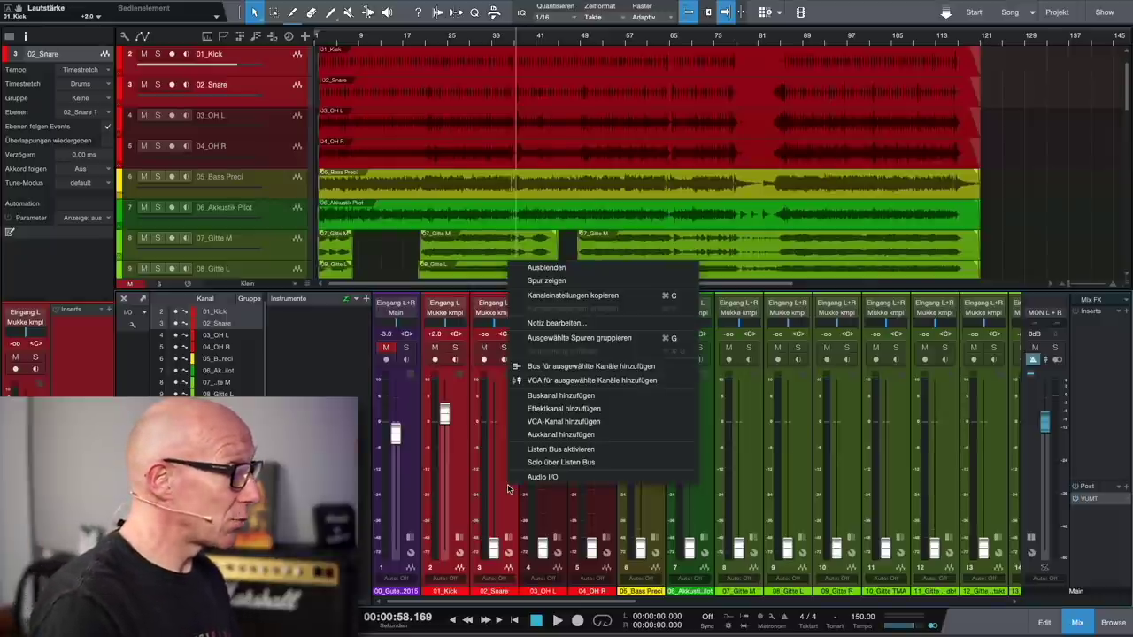
left_click(617, 367)
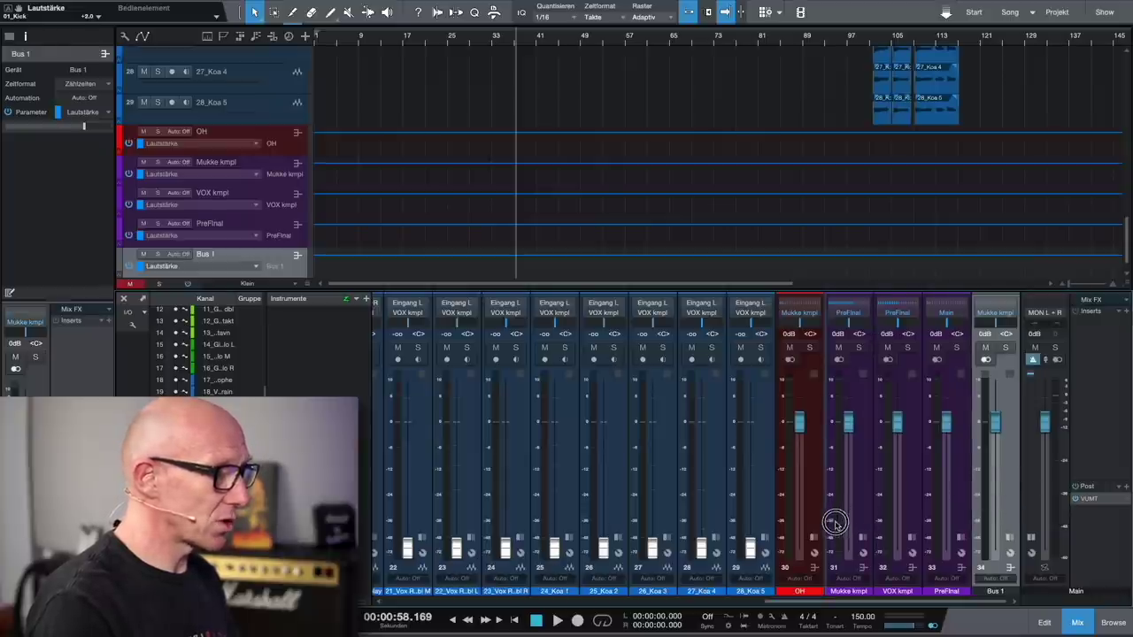
left_click_drag(835, 523, 854, 577)
Rename the new kick and snare bus as Drums kmpl.
double_click(850, 592)
type("Drums kmpl")
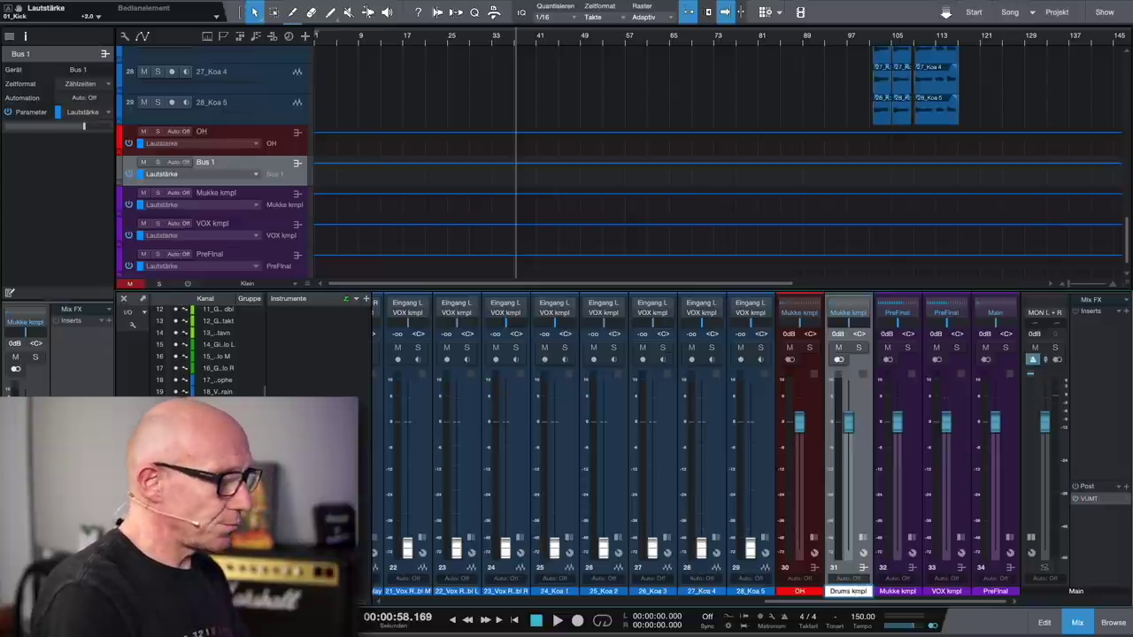
key("Return")
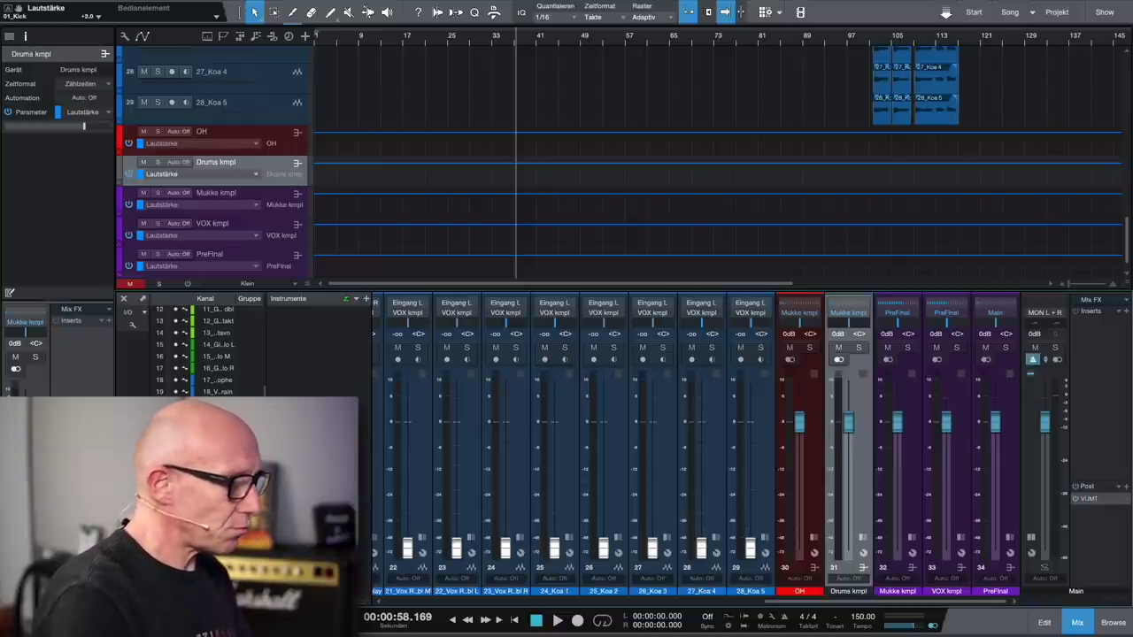
Colour the Drums kmpl bus red and route the OH bus's output to Drums kmpl.
left_click(855, 592)
left_click(1061, 518)
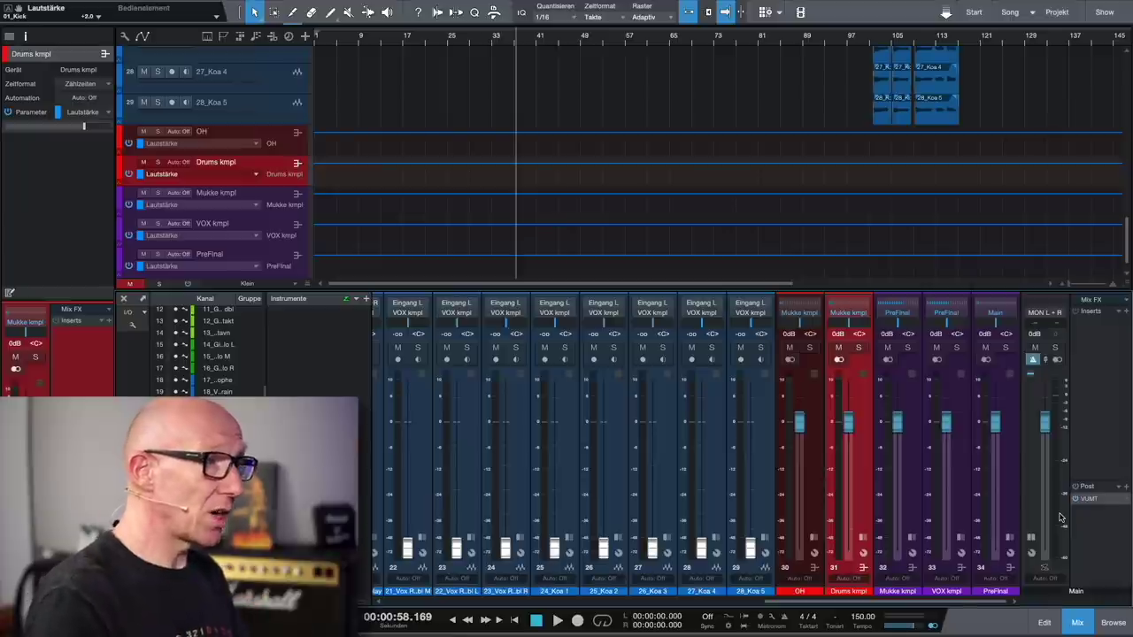
left_click(811, 404)
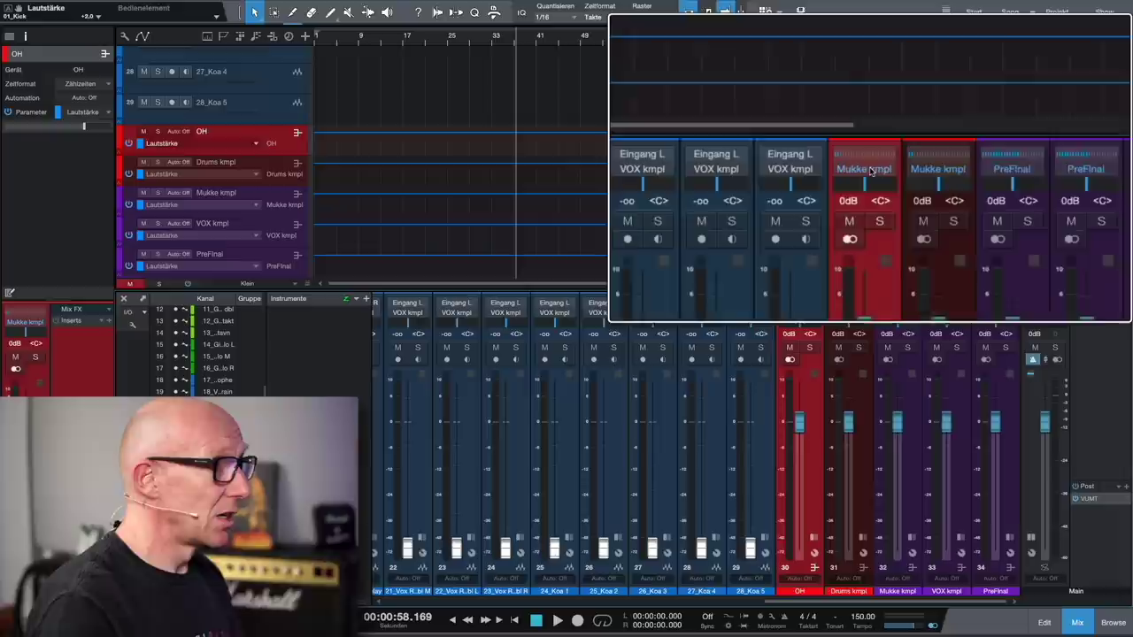
left_click(804, 315)
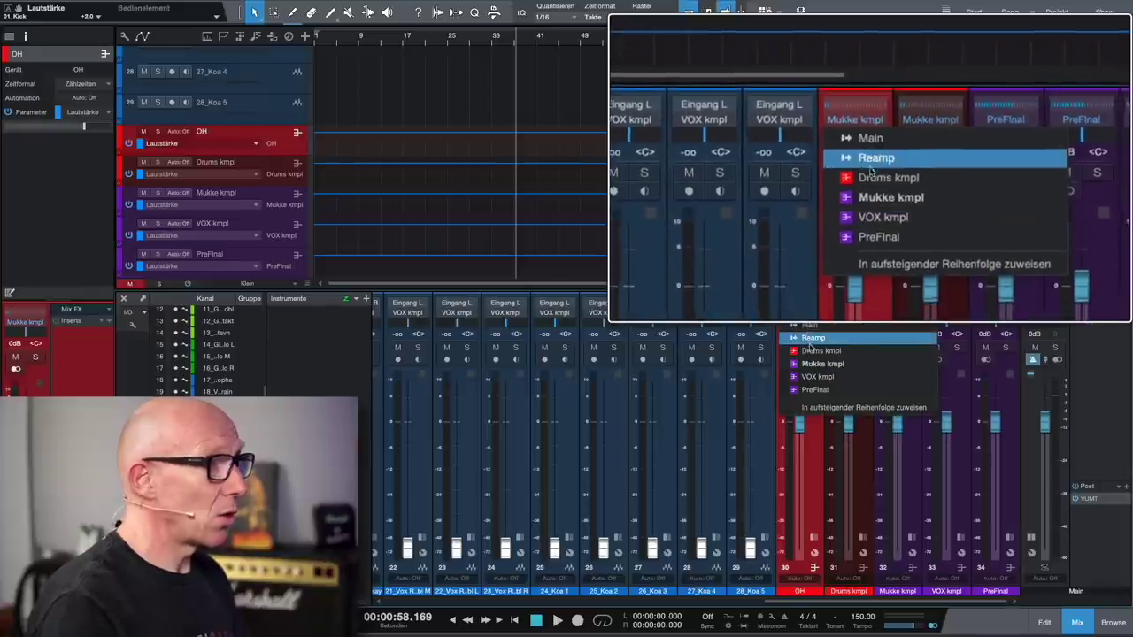
left_click(812, 350)
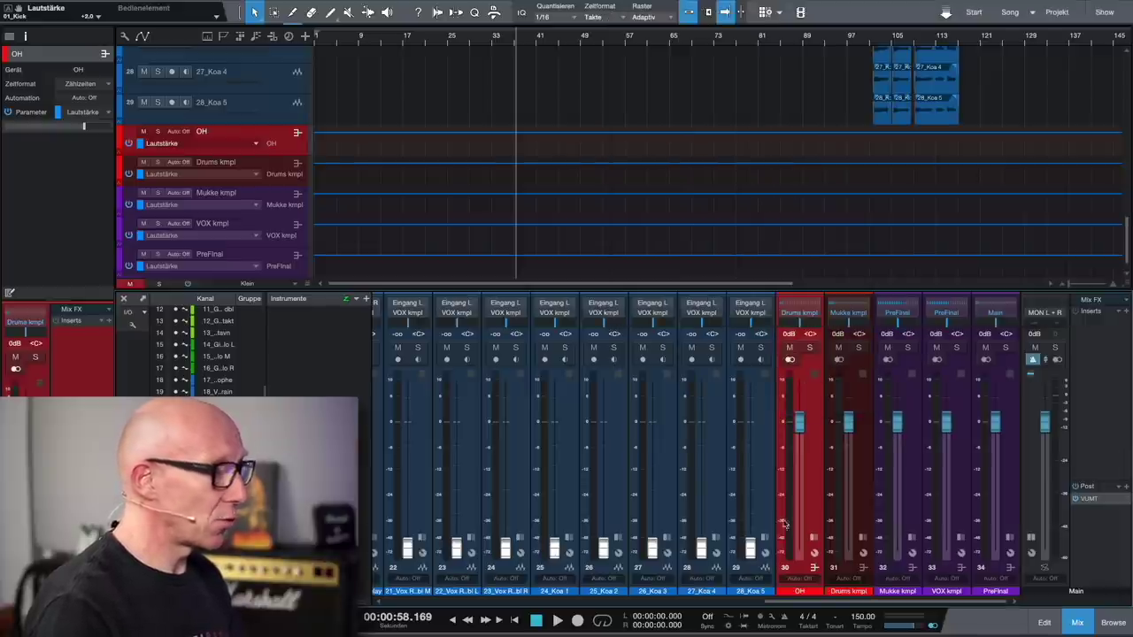
Reset the faders of 02_Snare, 03_OH L, 04_OH R and 01_Kick to 0 dB.
scroll(512, 472, "left", 10)
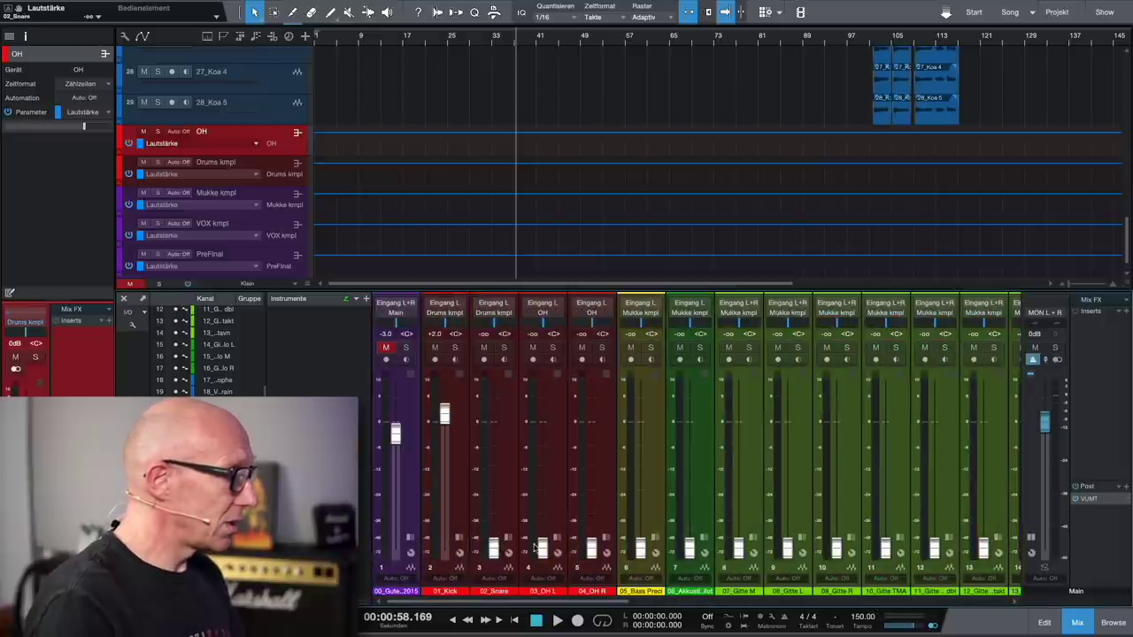
left_click(494, 549, "alt")
left_click(543, 549, "alt")
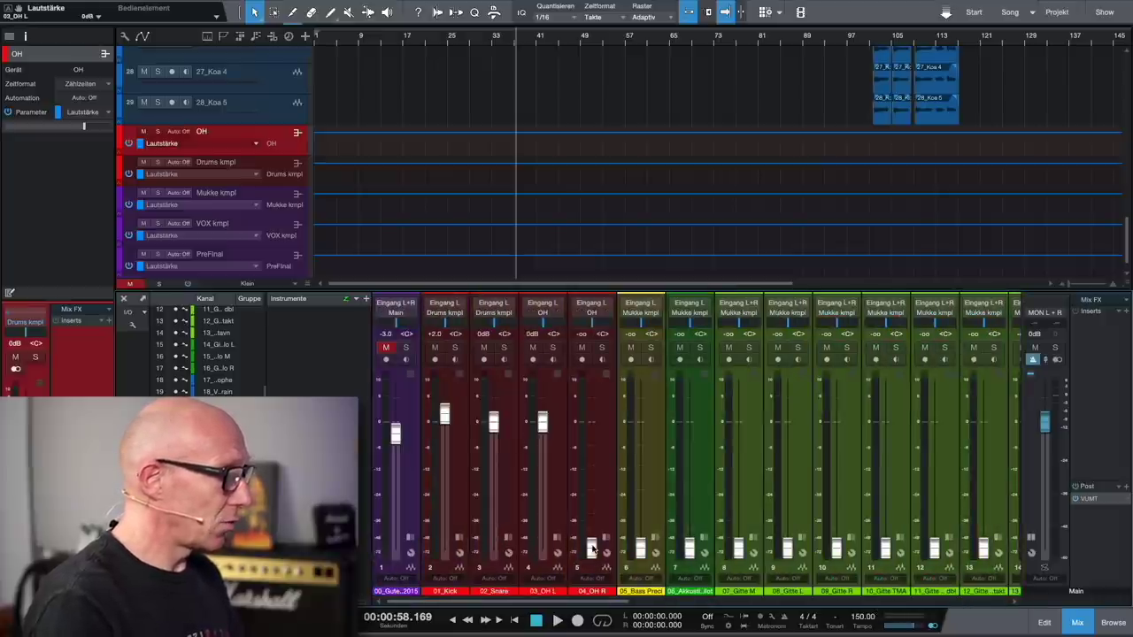
left_click(591, 549, "alt")
left_click(446, 413, "alt")
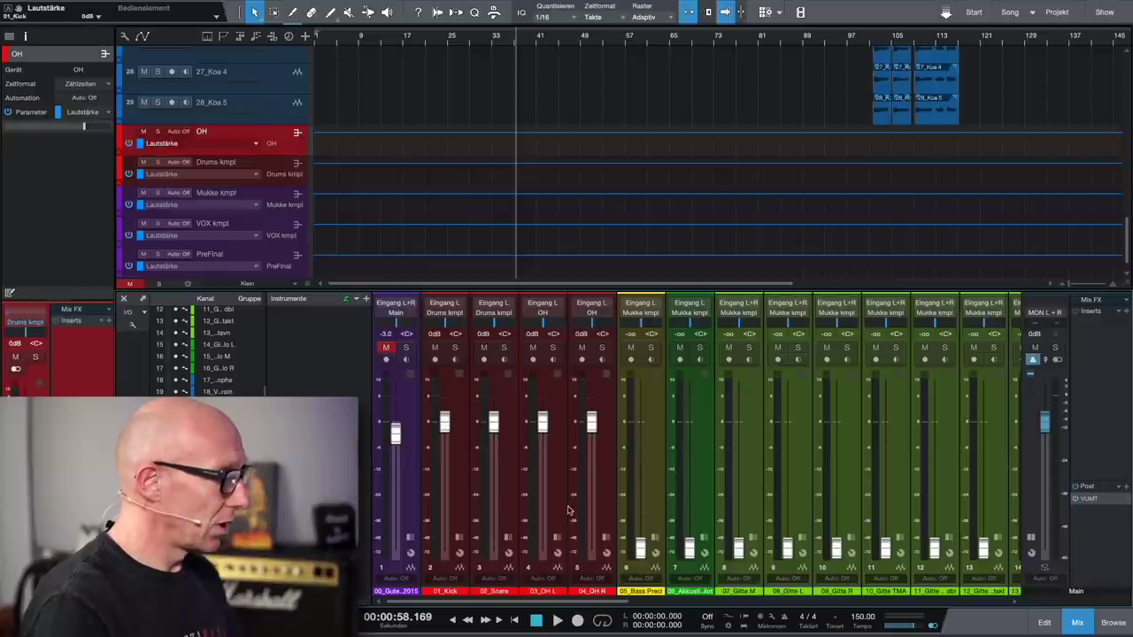
Solo the Drums kmpl bus, play the drums briefly and return the playhead to where playback started.
left_click_drag(700, 602, 877, 602)
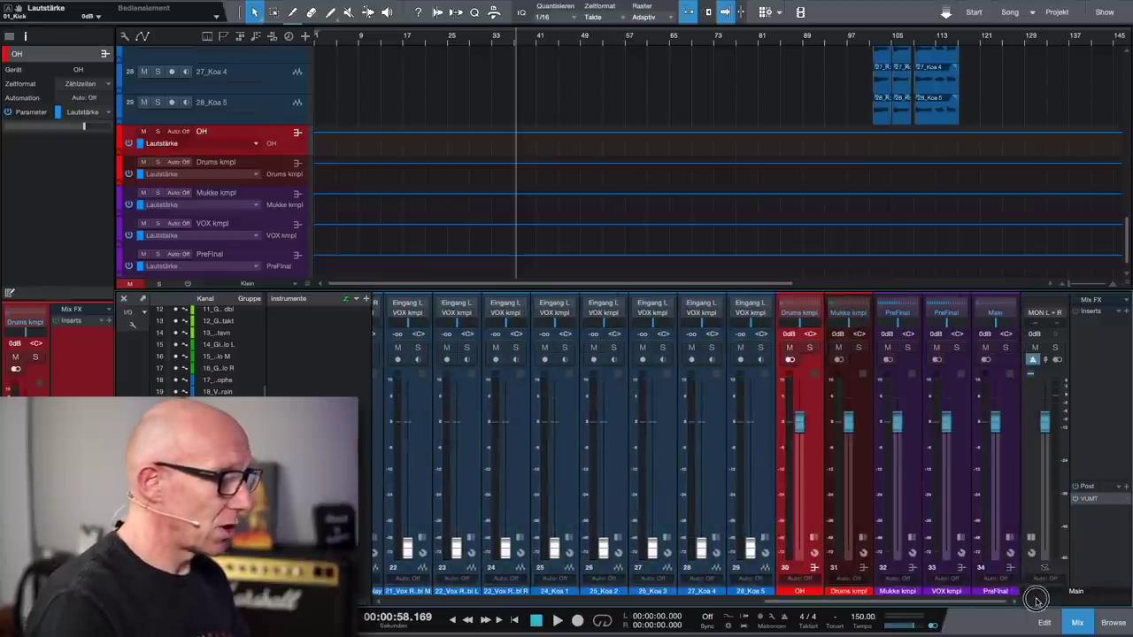
left_click(860, 348)
key("space")
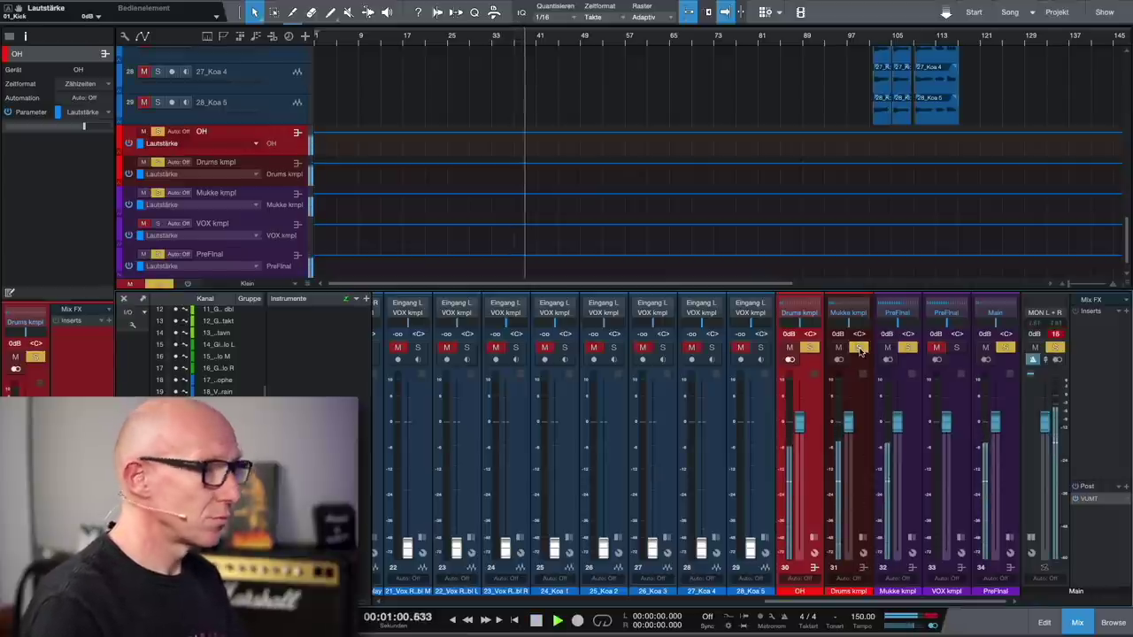
key("space")
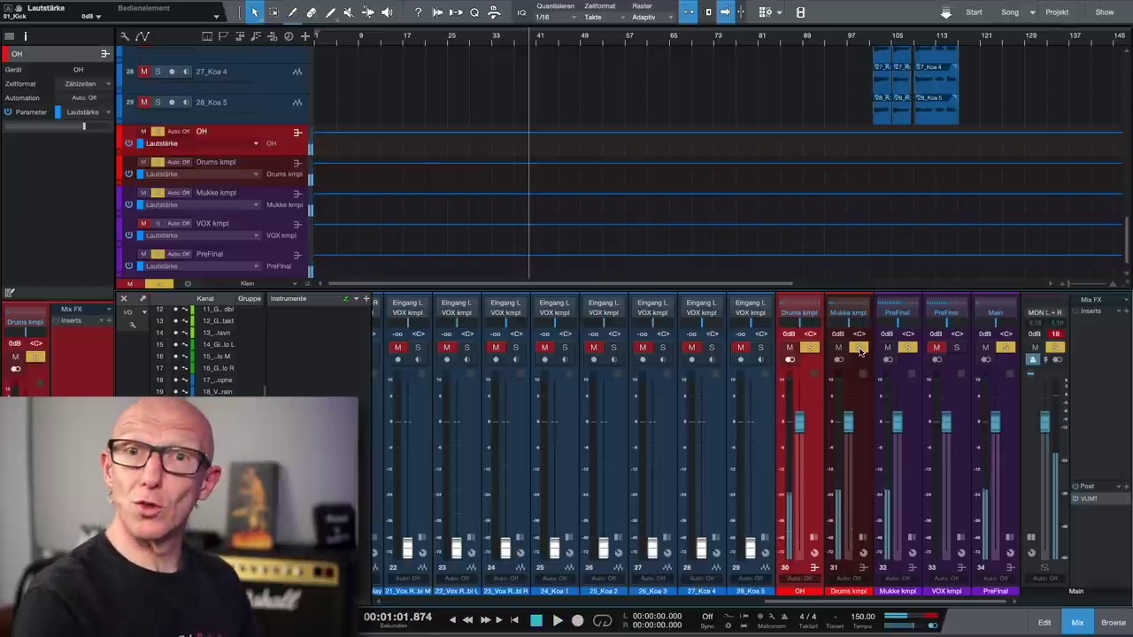
key("KP_0")
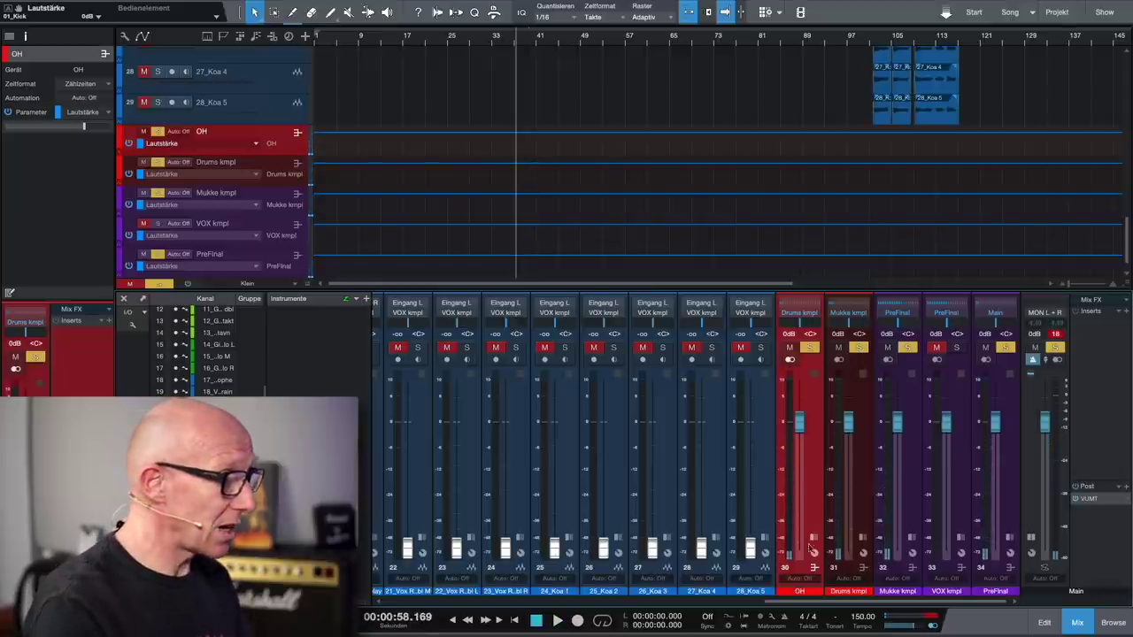
Pan 03_OH L to L97 and 04_OH R fully right, and audition the soloed drums at the buses.
left_click_drag(811, 603, 424, 603)
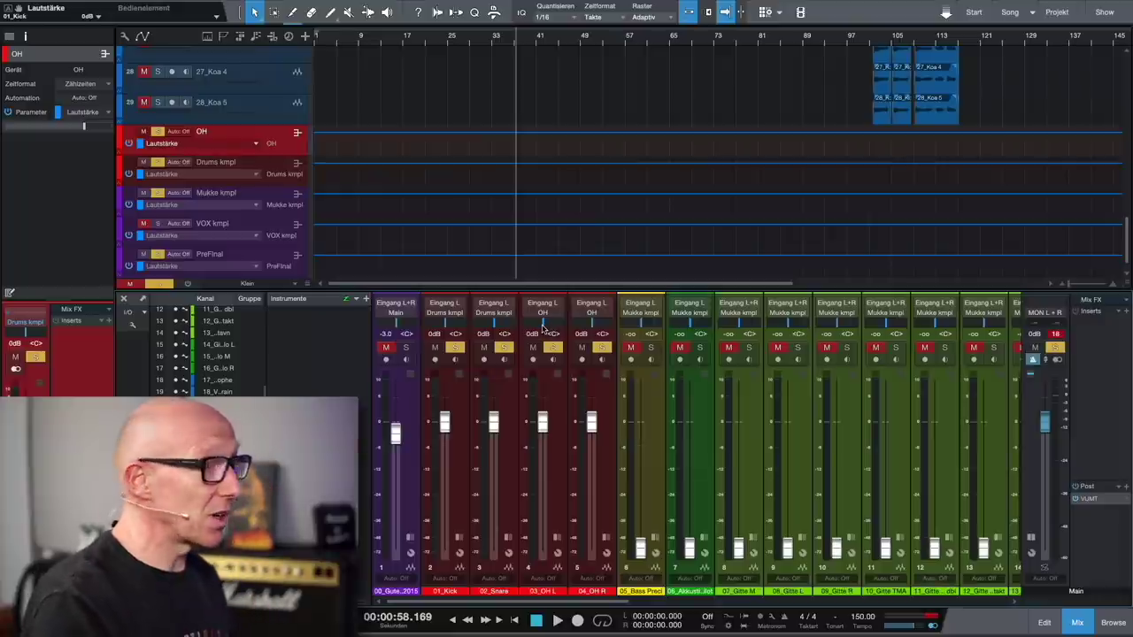
left_click_drag(547, 326, 496, 328)
left_click_drag(592, 325, 627, 326)
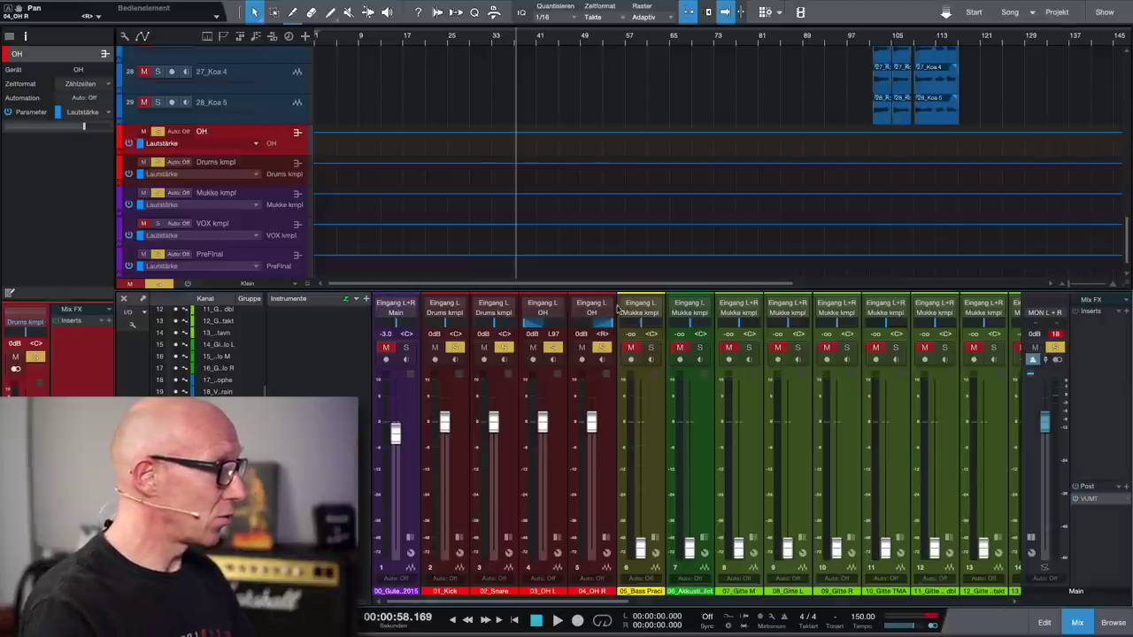
left_click_drag(588, 604, 954, 601)
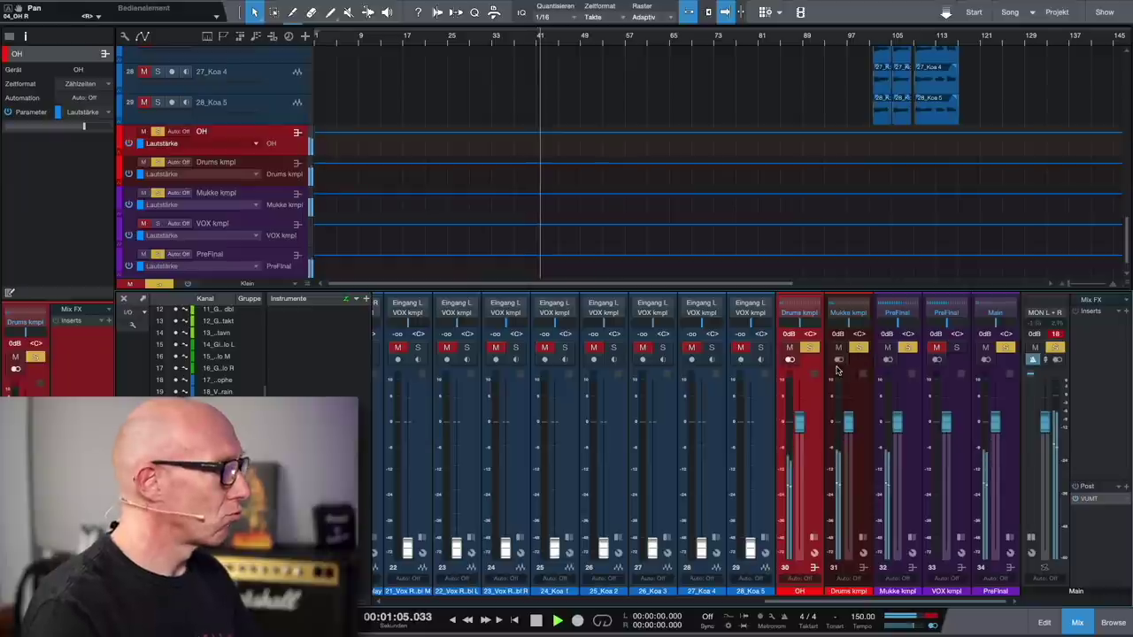
key("space")
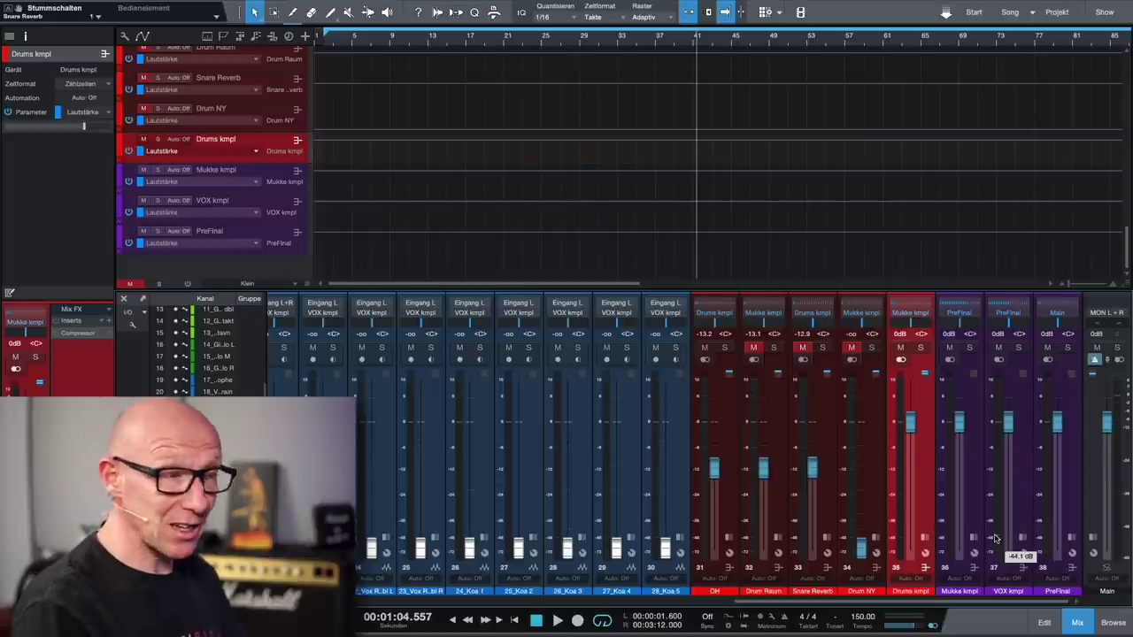
Listen in solo to the muted red stereo channel before 01_Kick, and take it out of solo again.
left_click_drag(894, 604, 372, 605)
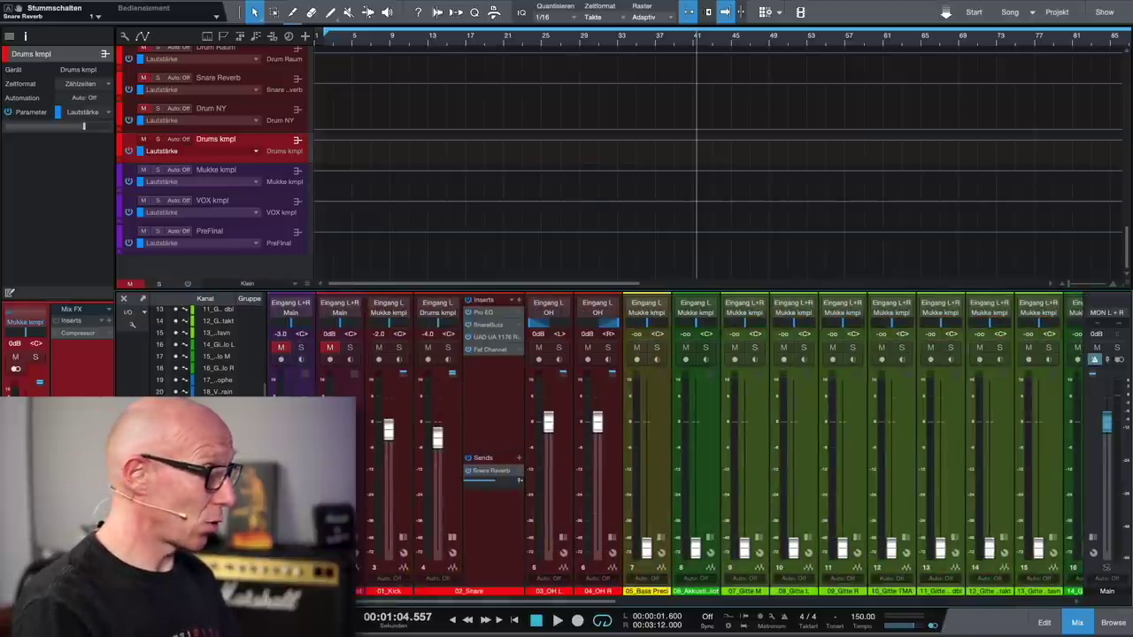
left_click(350, 348)
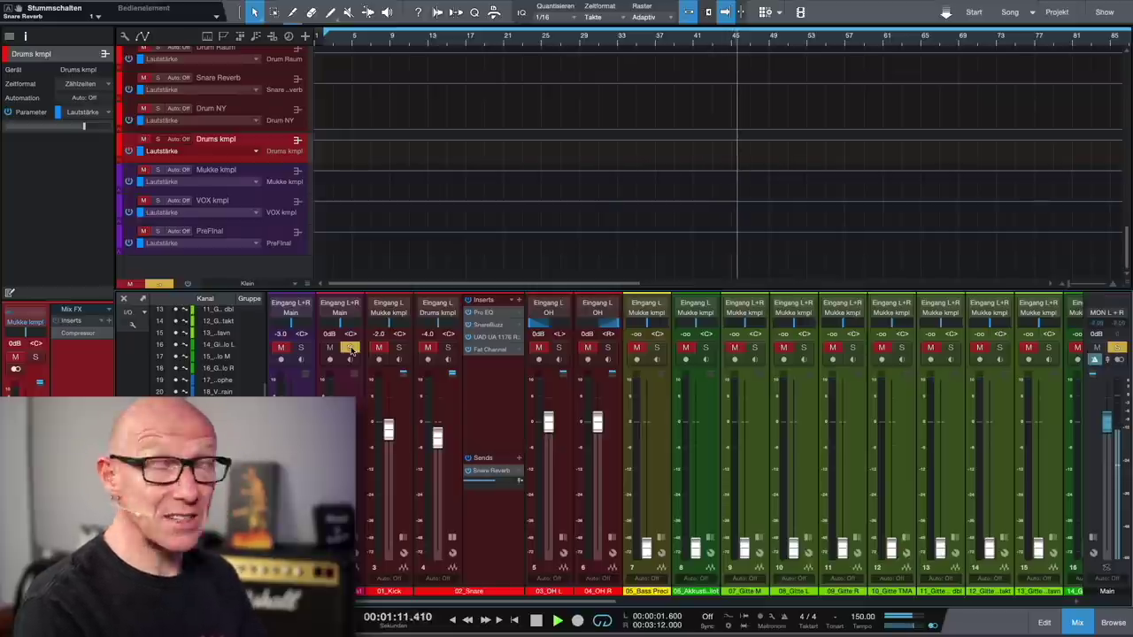
left_click(352, 348)
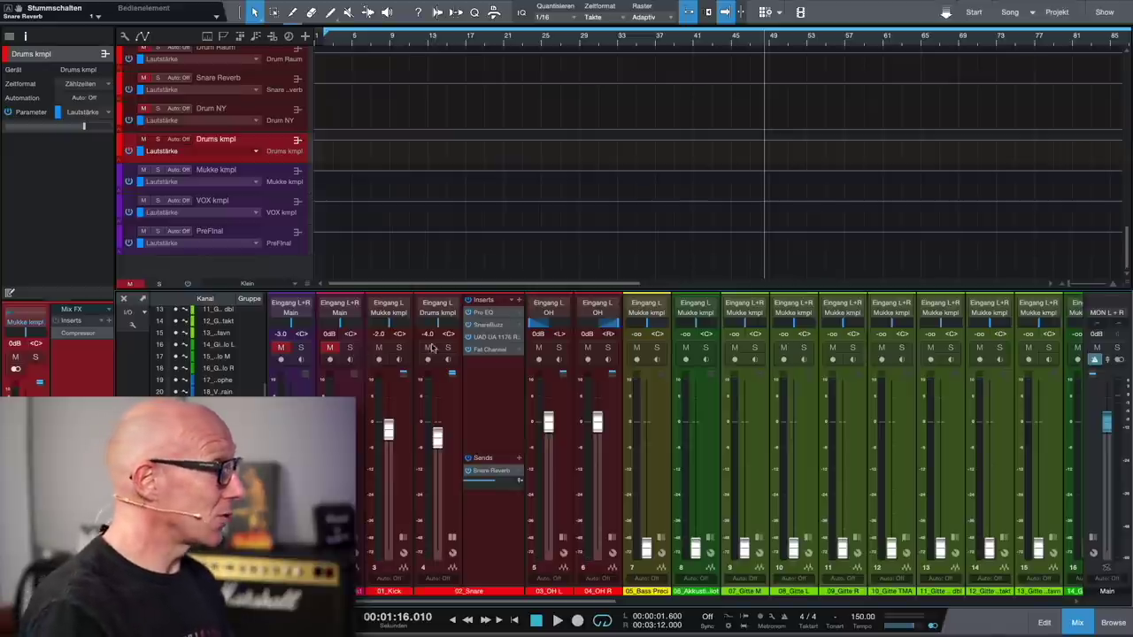
Expand the 01_Kick channel to show its inserts, solo it and play the kick briefly.
left_click(402, 507)
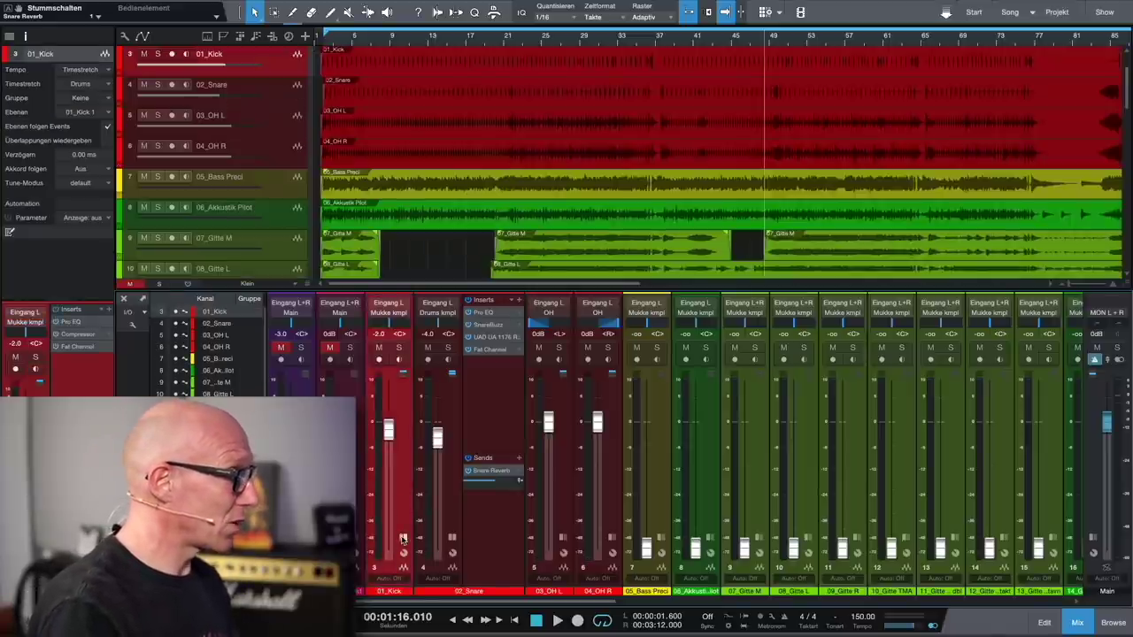
left_click(402, 539)
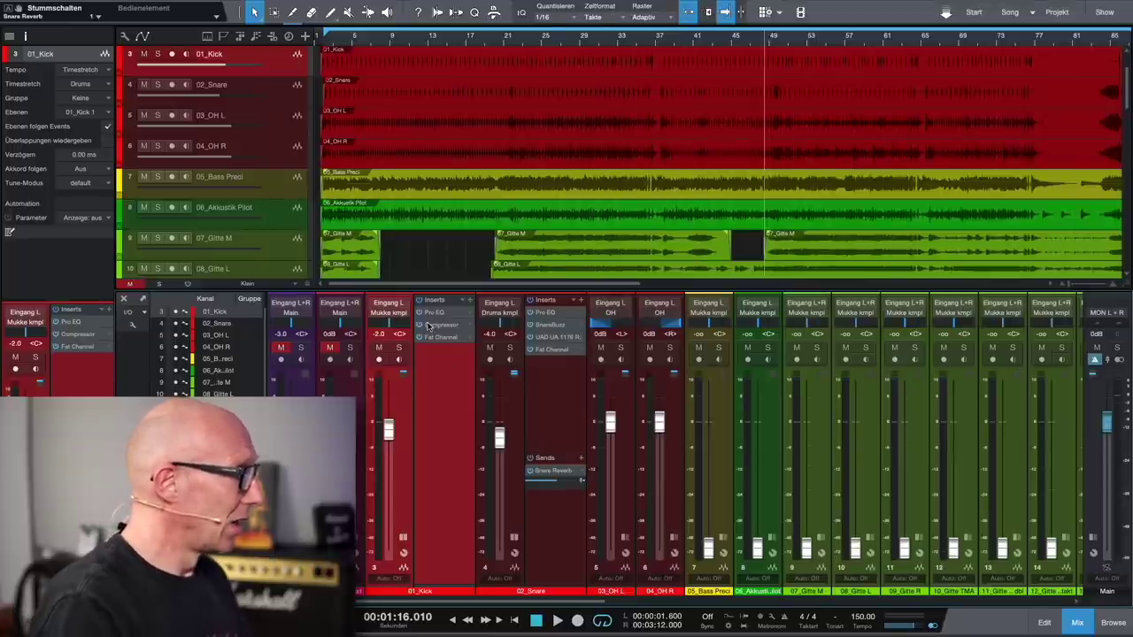
left_click(398, 348)
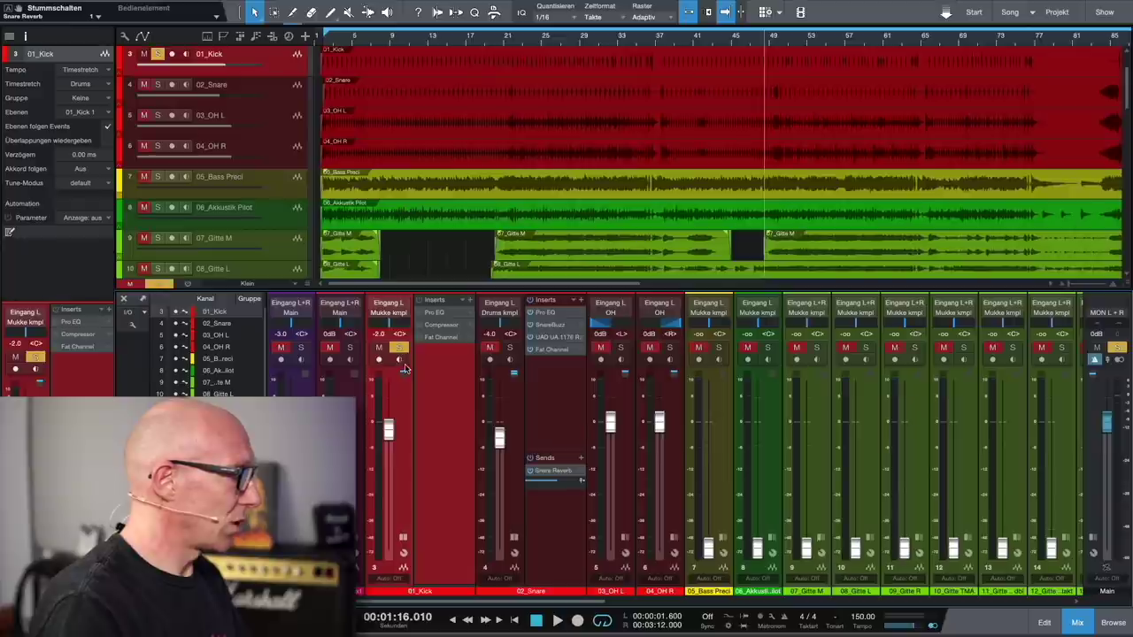
key("space")
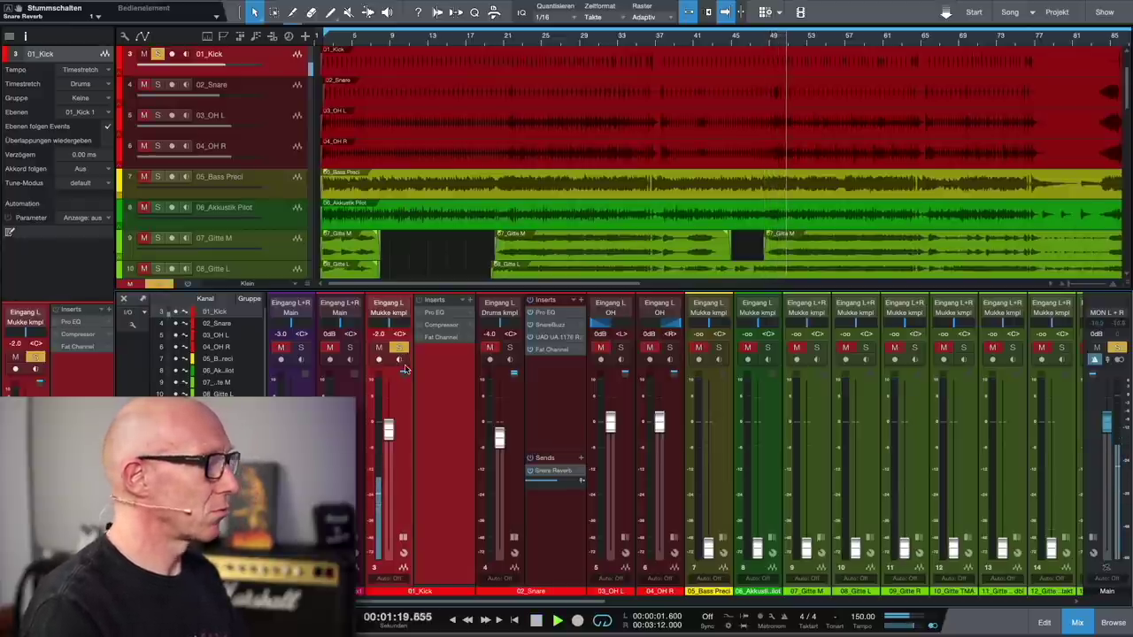
key("space")
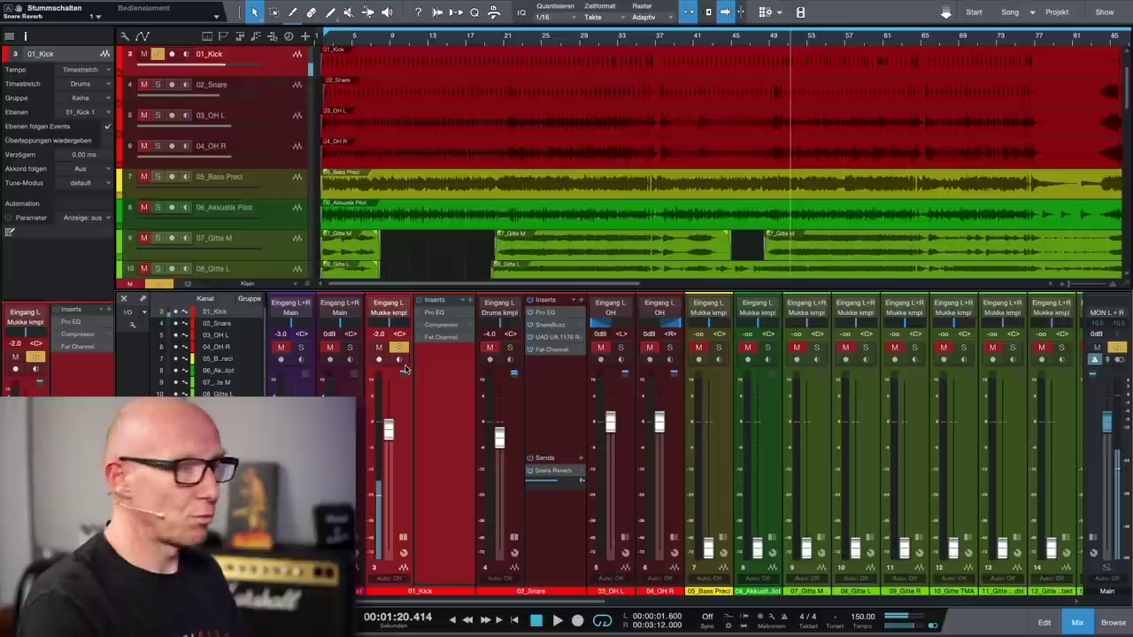
Open the Pro EQ on 01_Kick, switch it on and set the HMF band's Q to 0.10.
left_click(448, 315)
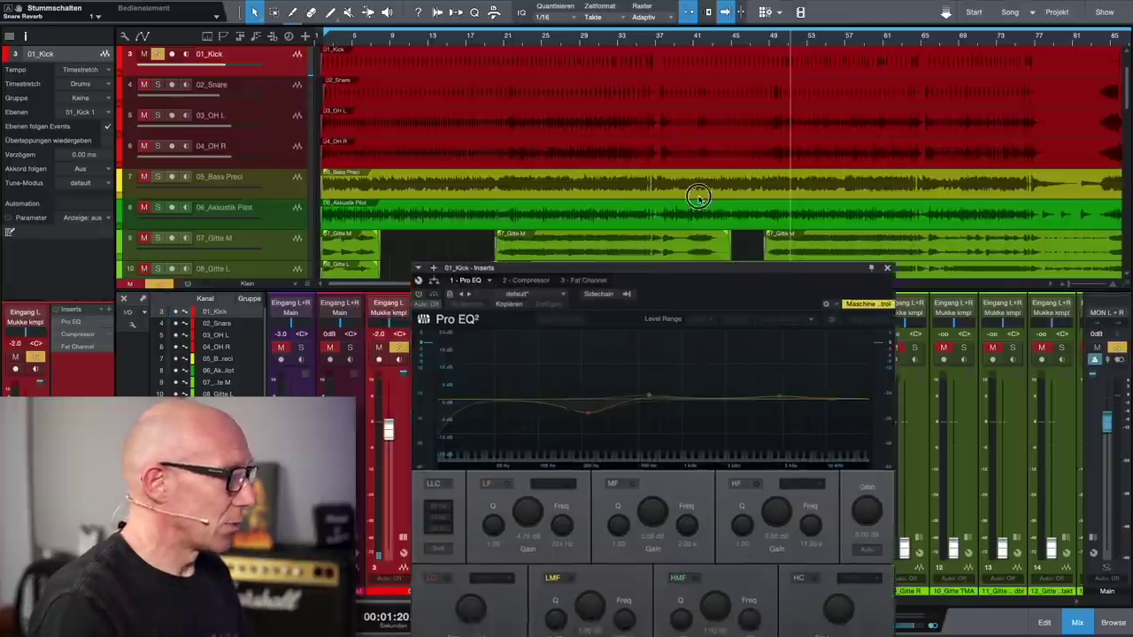
left_click_drag(578, 270, 655, 56)
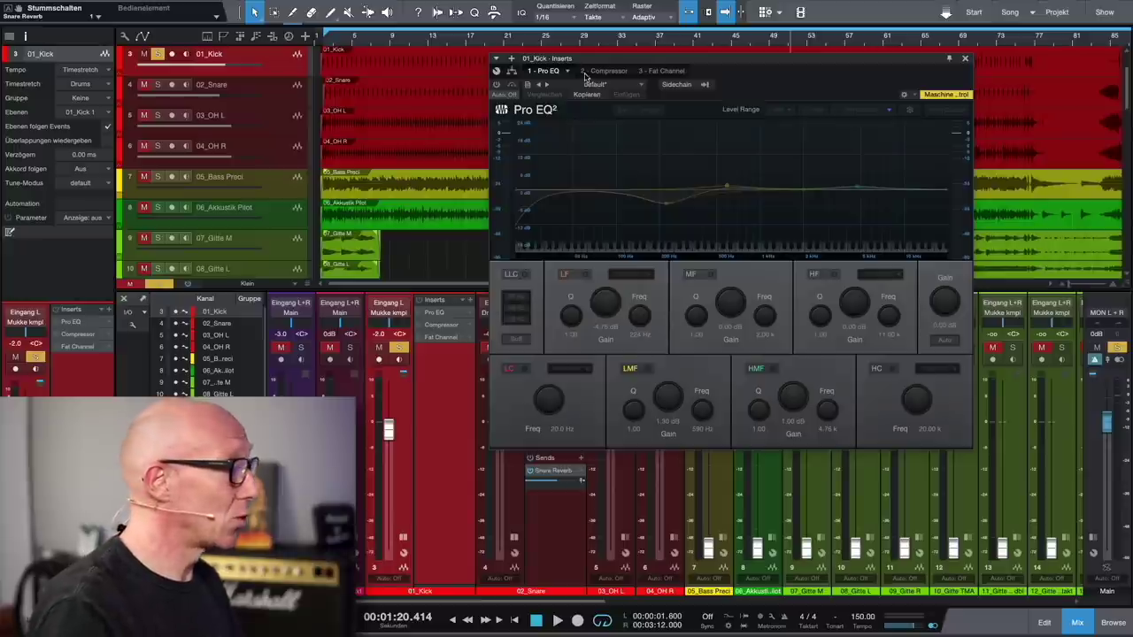
left_click(495, 84)
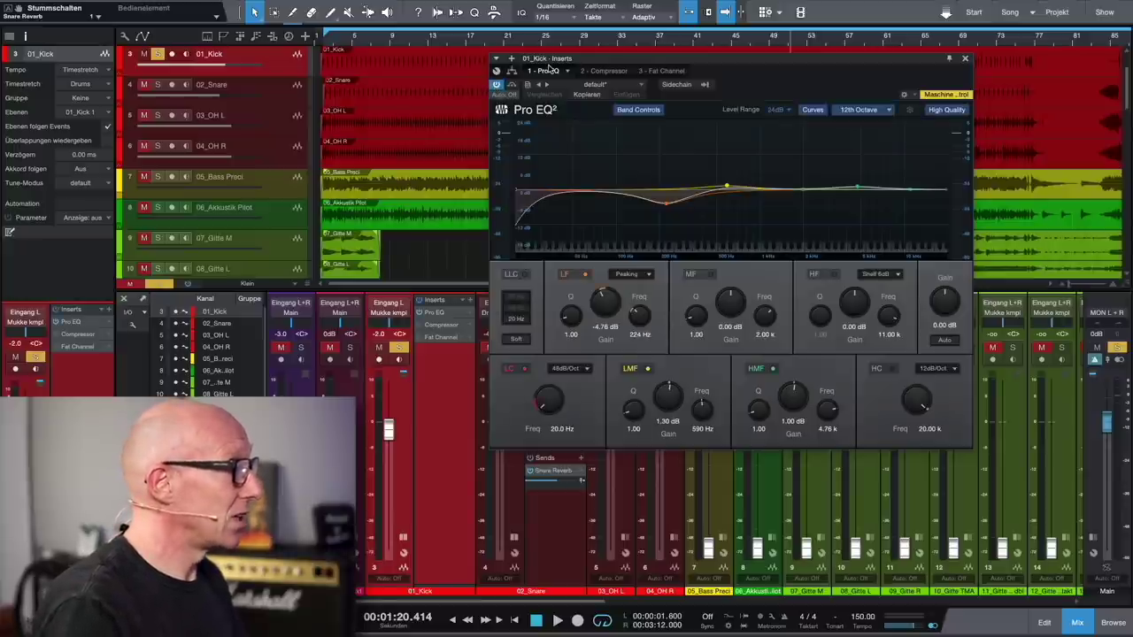
left_click_drag(586, 66, 641, 48)
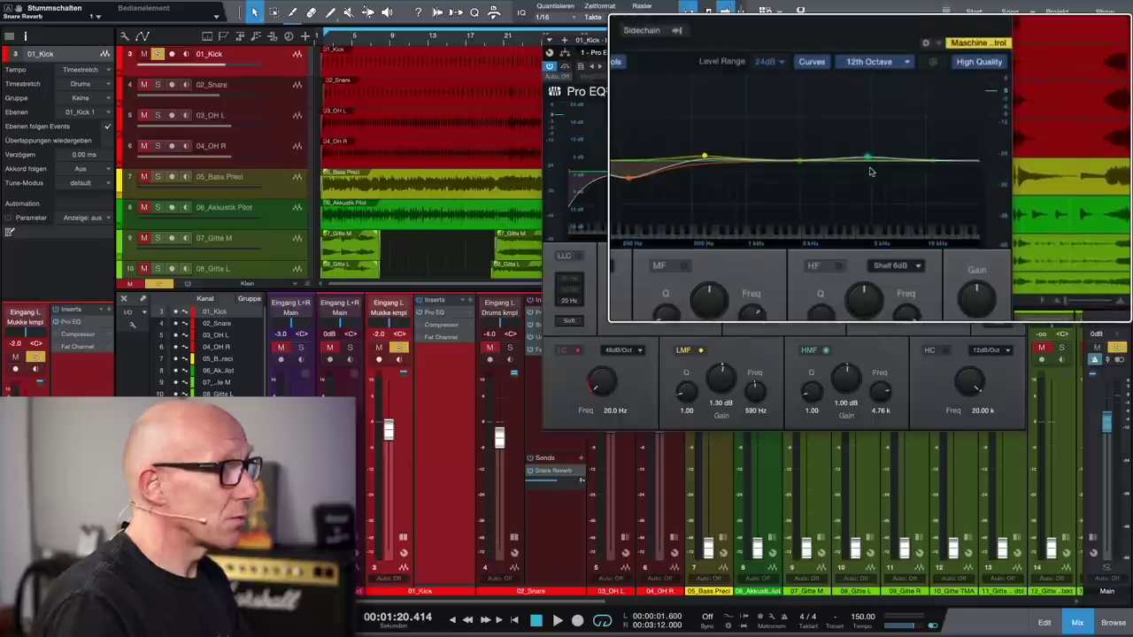
scroll(912, 170, "down", 5)
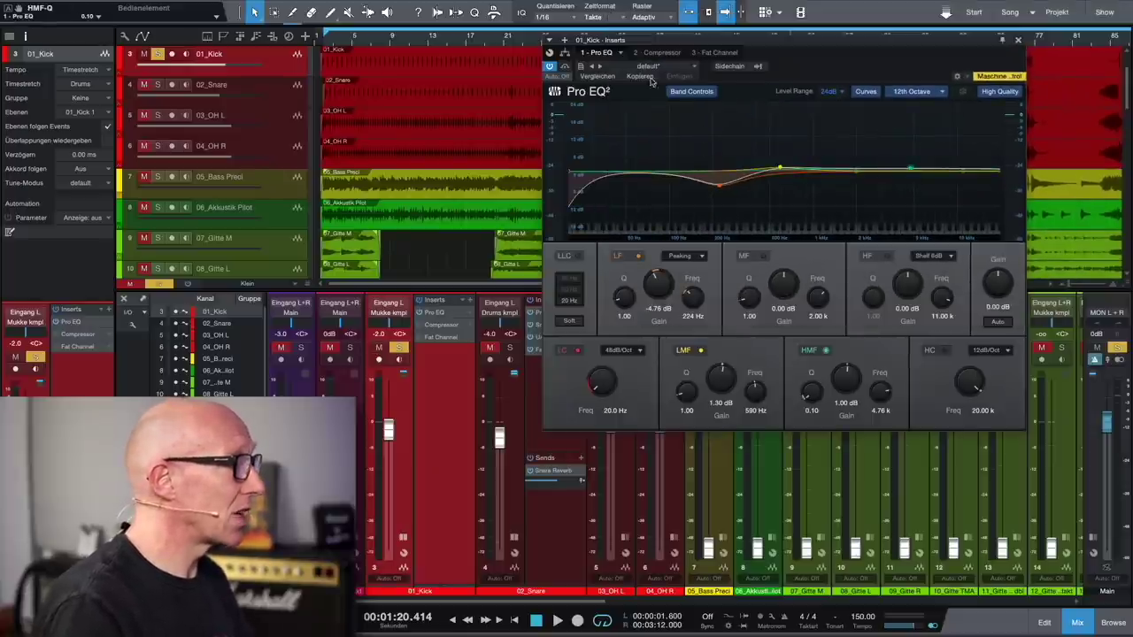
Compare the soloed kick with the Pro EQ bypassed and active during playback, leave the EQ on and close its window.
left_click(549, 66)
key("space")
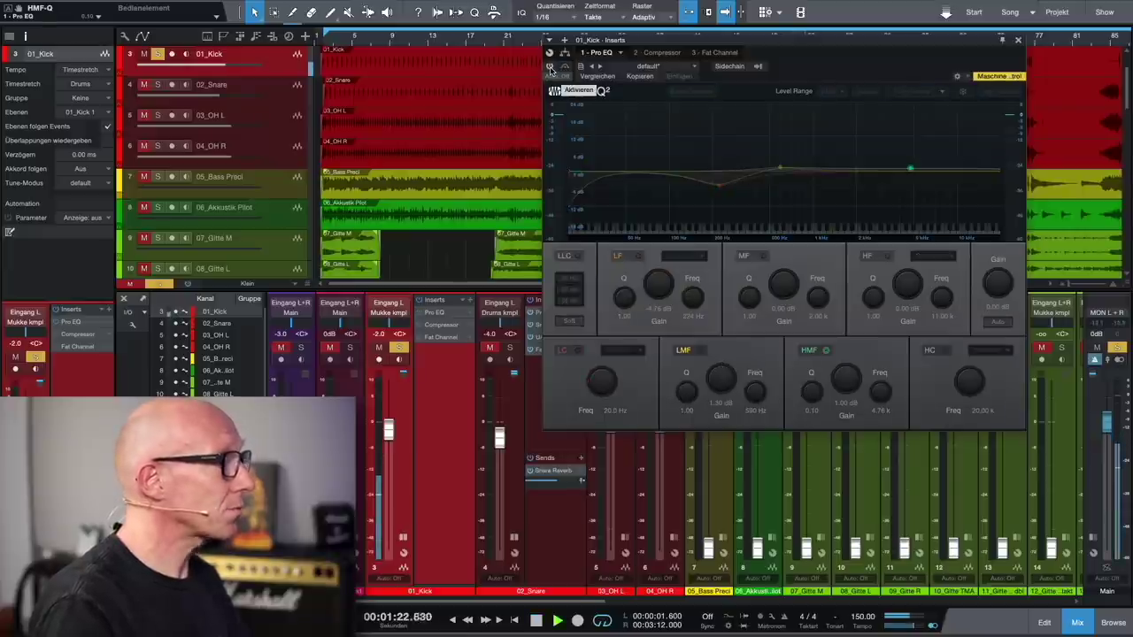
left_click(549, 67)
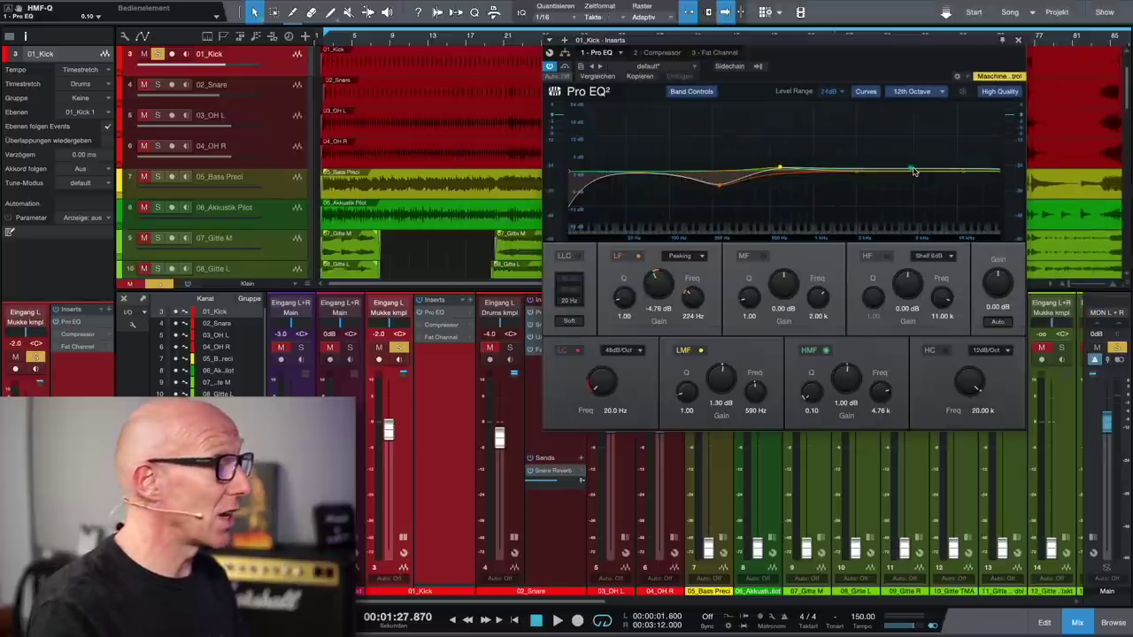
left_click(550, 66)
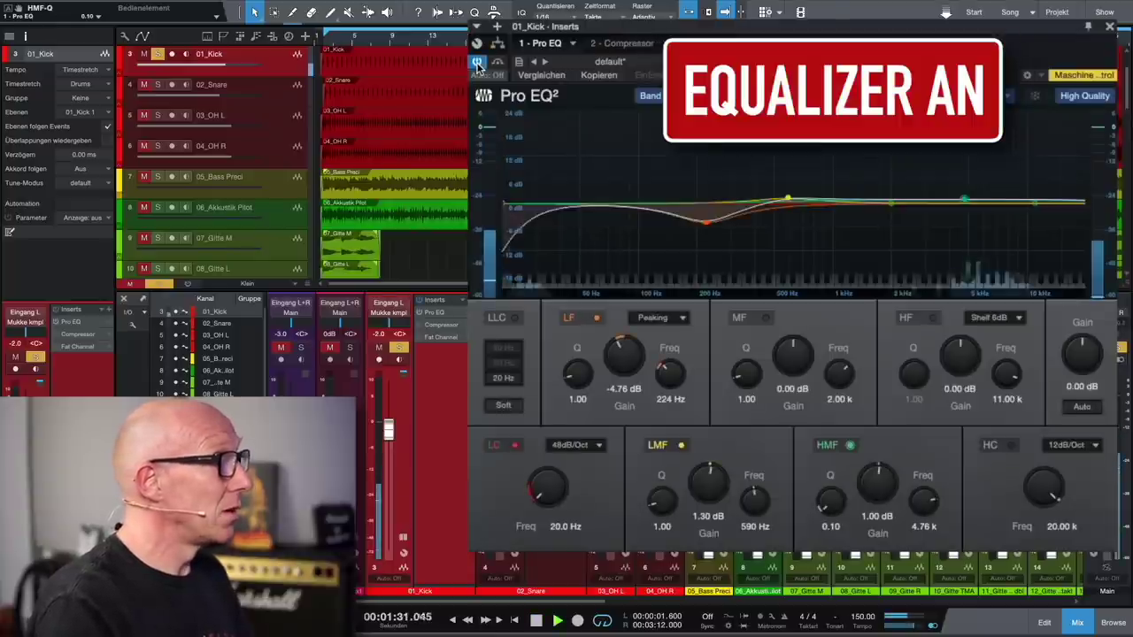
left_click(477, 65)
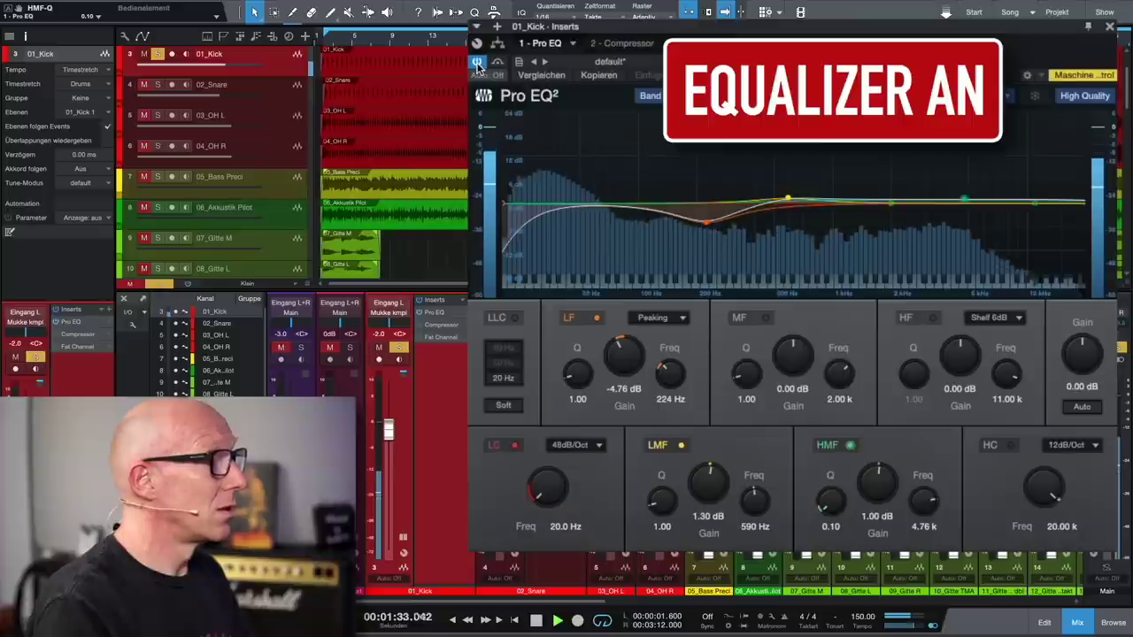
key("space")
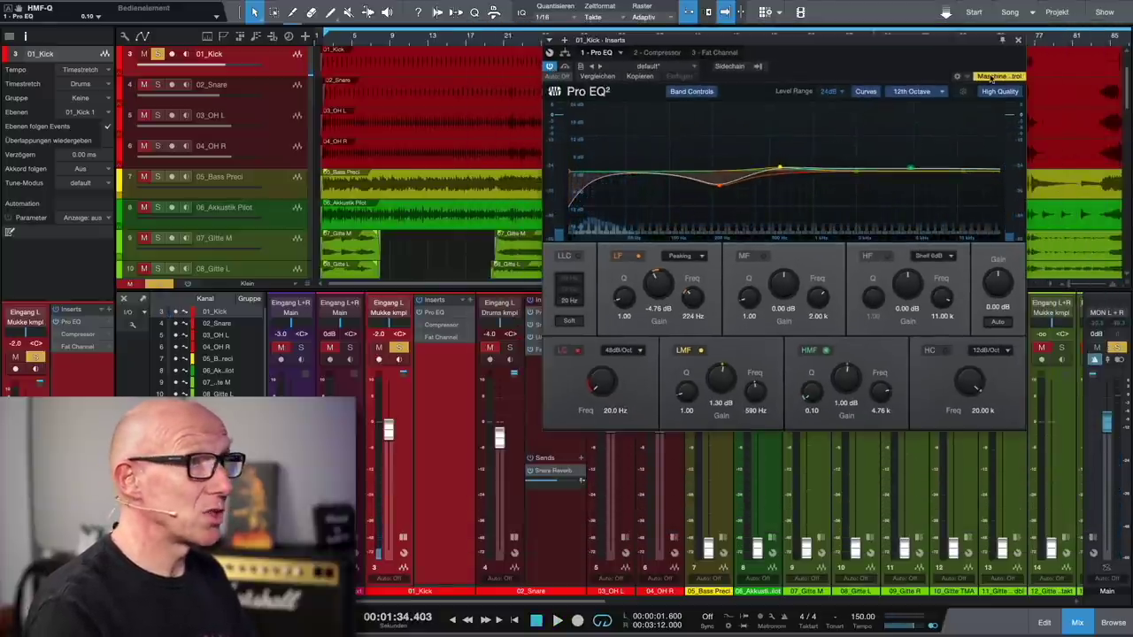
left_click(1019, 41)
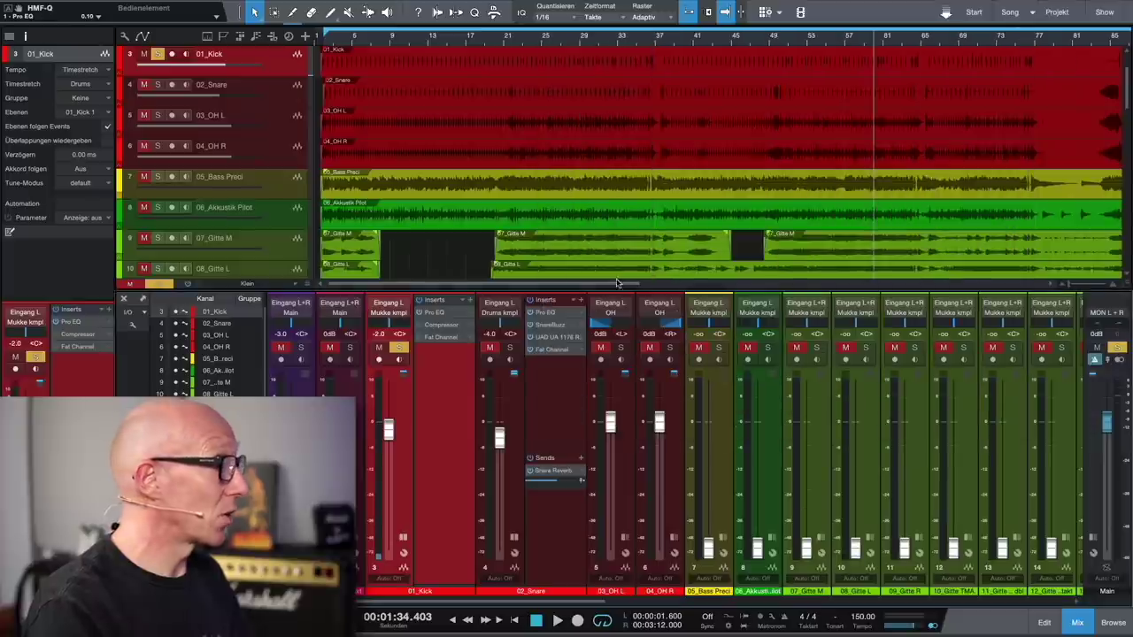
Open the Compressor on 01_Kick, move its window clear of the mixer faders and switch it on.
left_click(447, 327)
left_click_drag(846, 440, 766, 112)
left_click(544, 134)
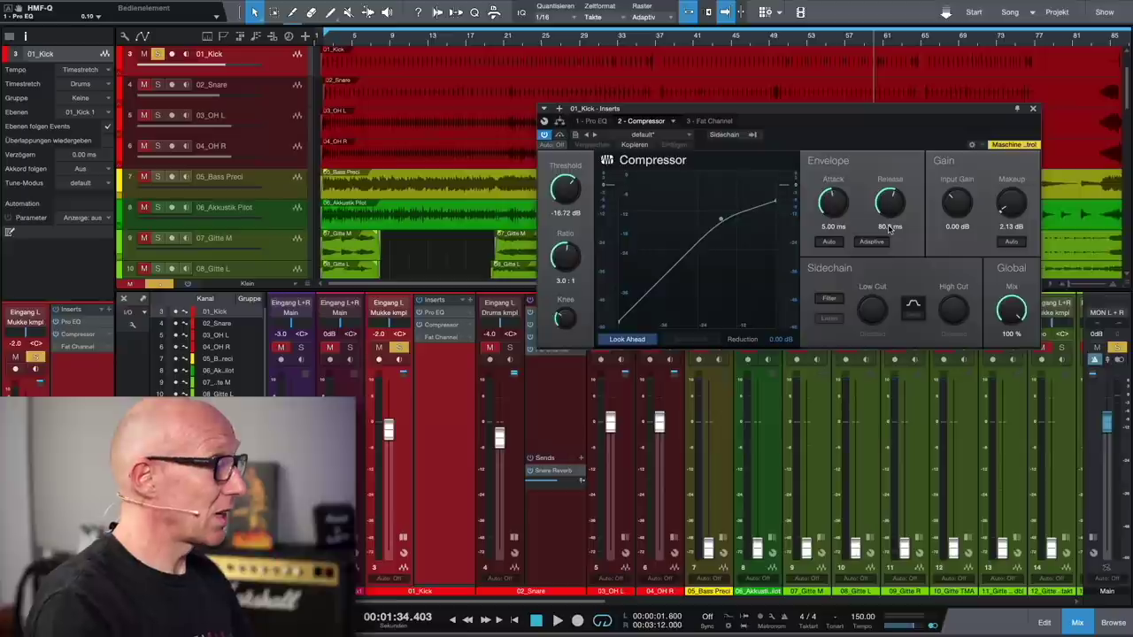
Compare the soloed kick with the Compressor bypassed and active during playback, leave the Compressor on and close its window.
left_click(544, 135)
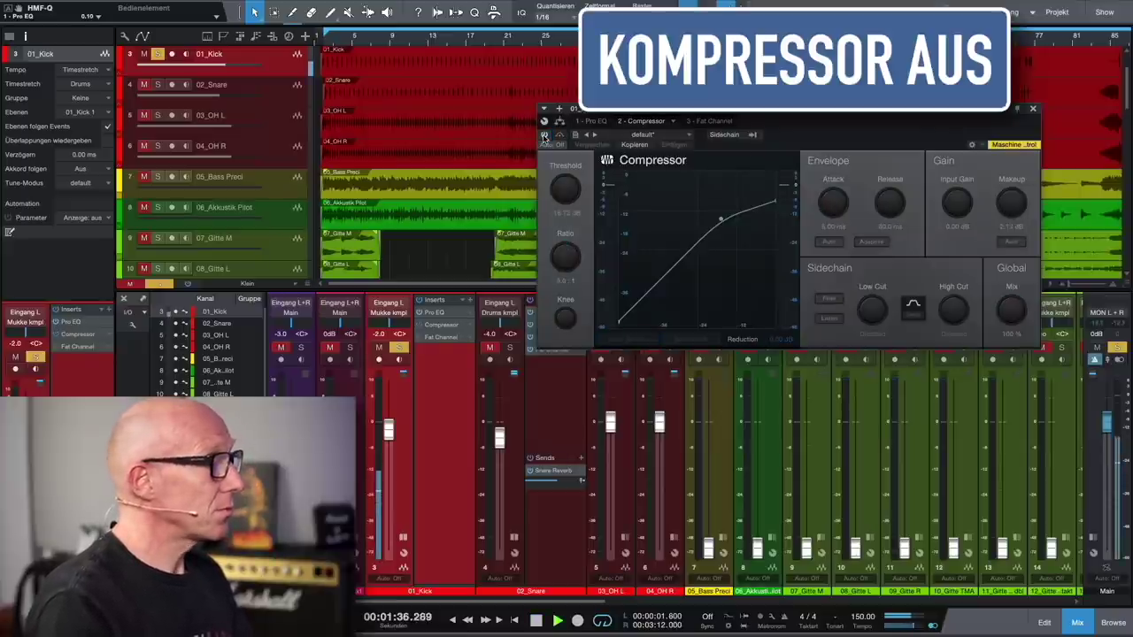
left_click(543, 134)
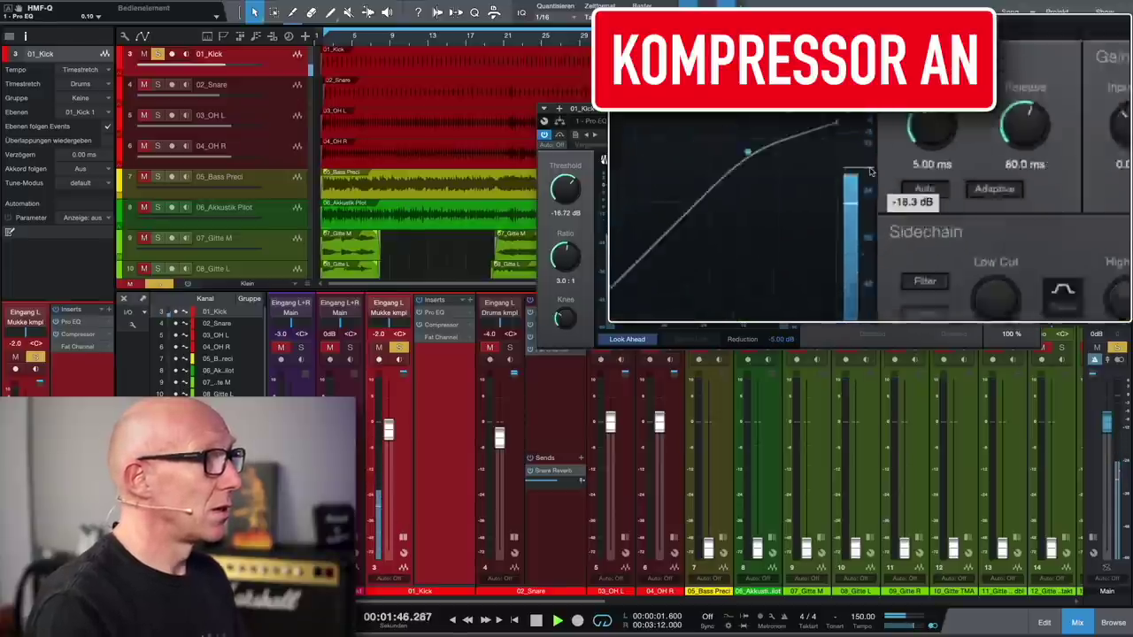
left_click(545, 135)
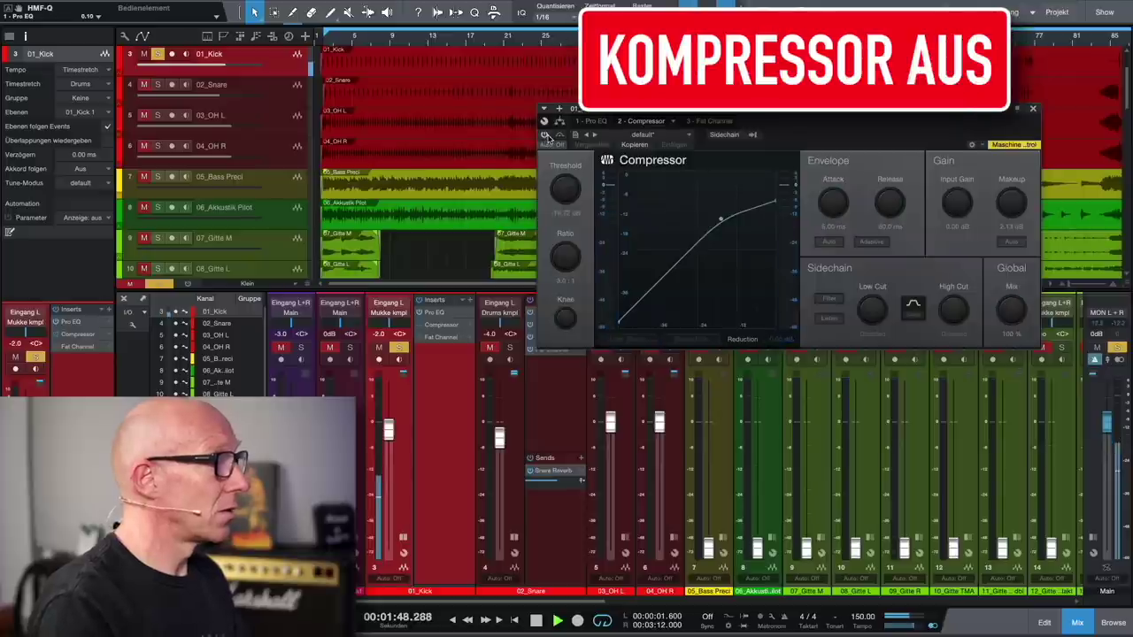
left_click(545, 135)
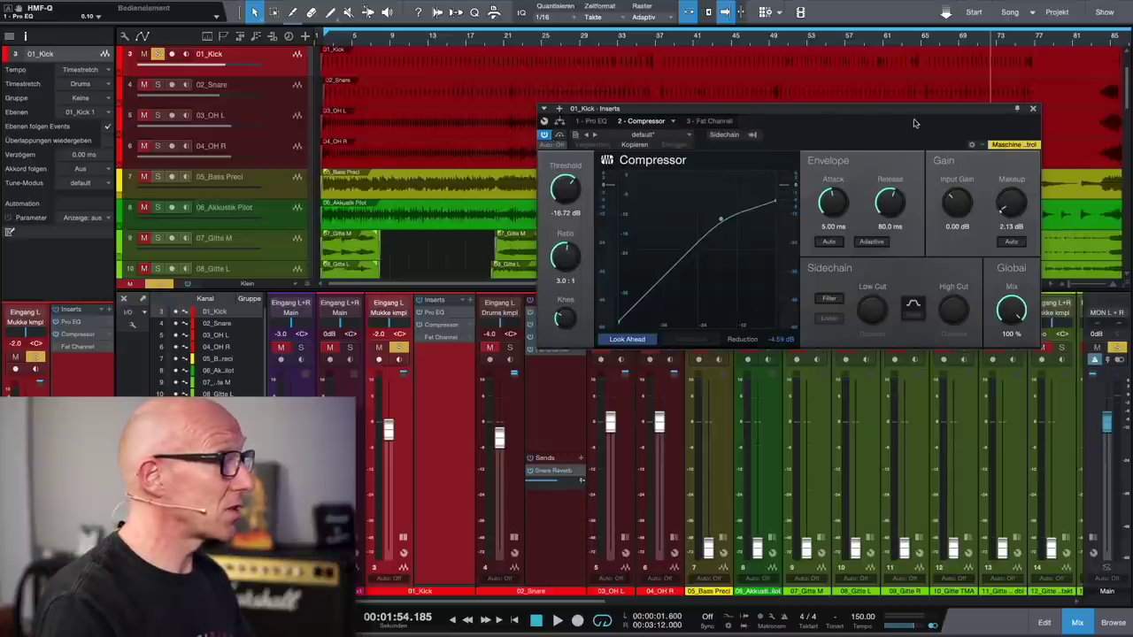
left_click(1033, 110)
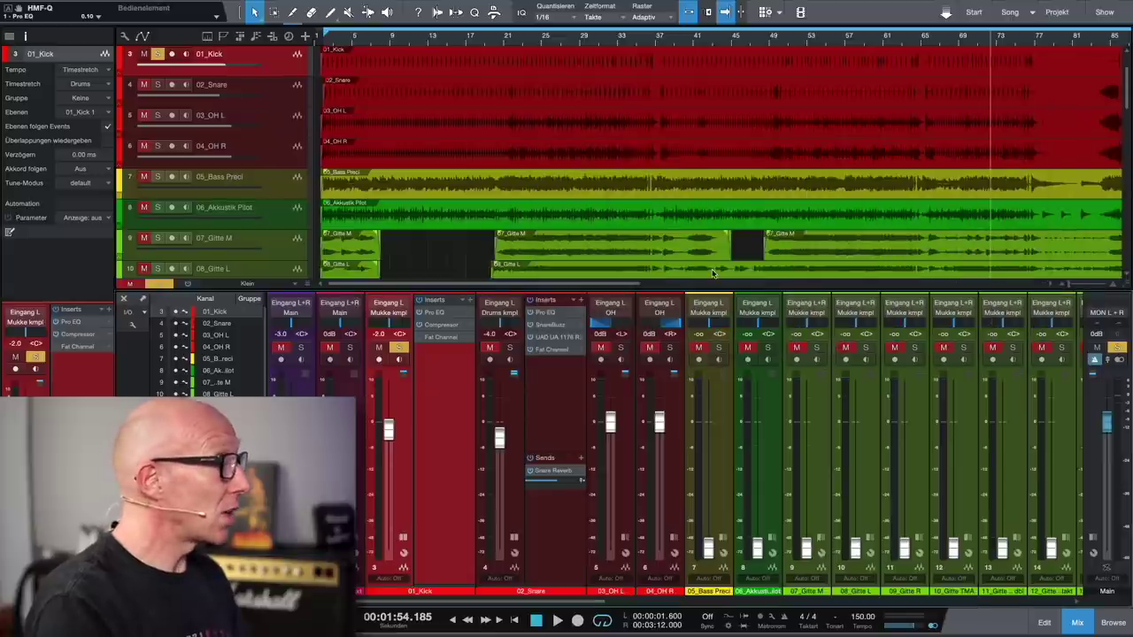
Open the Fat Channel insert on 01_Kick and move its window clear of the mixer faders.
left_click(443, 342)
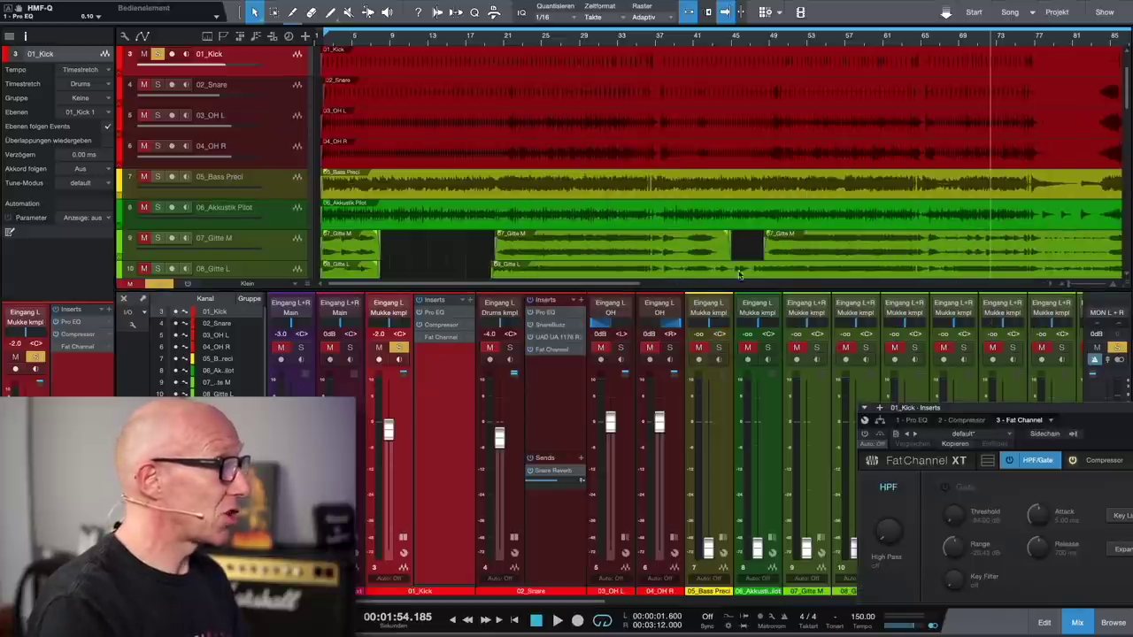
left_click_drag(1029, 423, 744, 154)
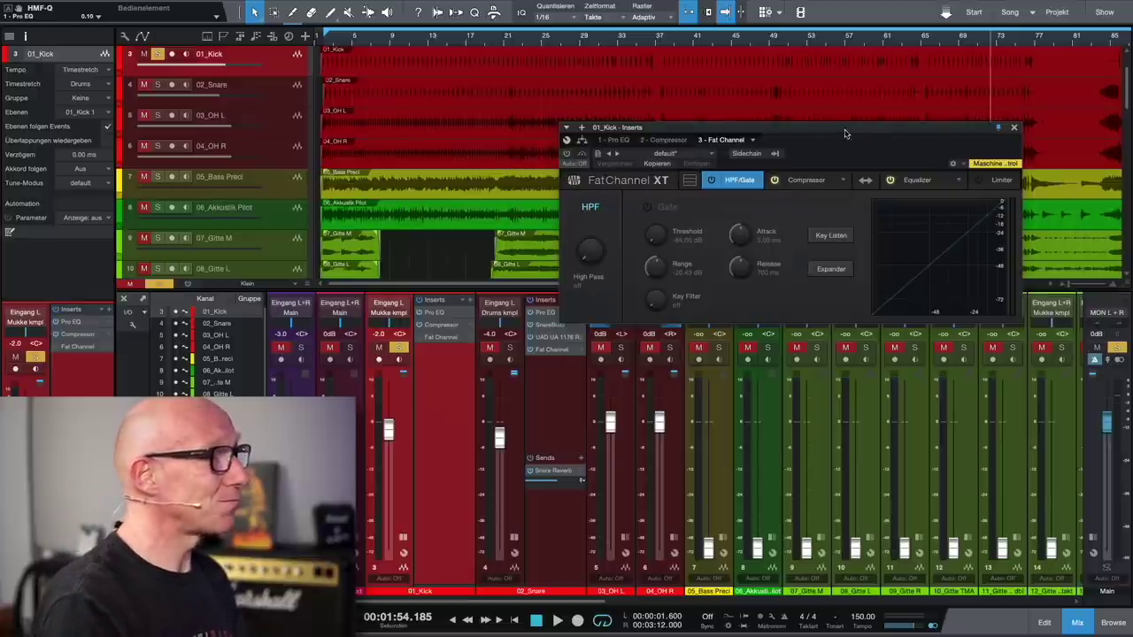
mouse_move(835, 128)
left_mouse_down()
mouse_move(855, 148)
mouse_move(836, 147)
left_mouse_up()
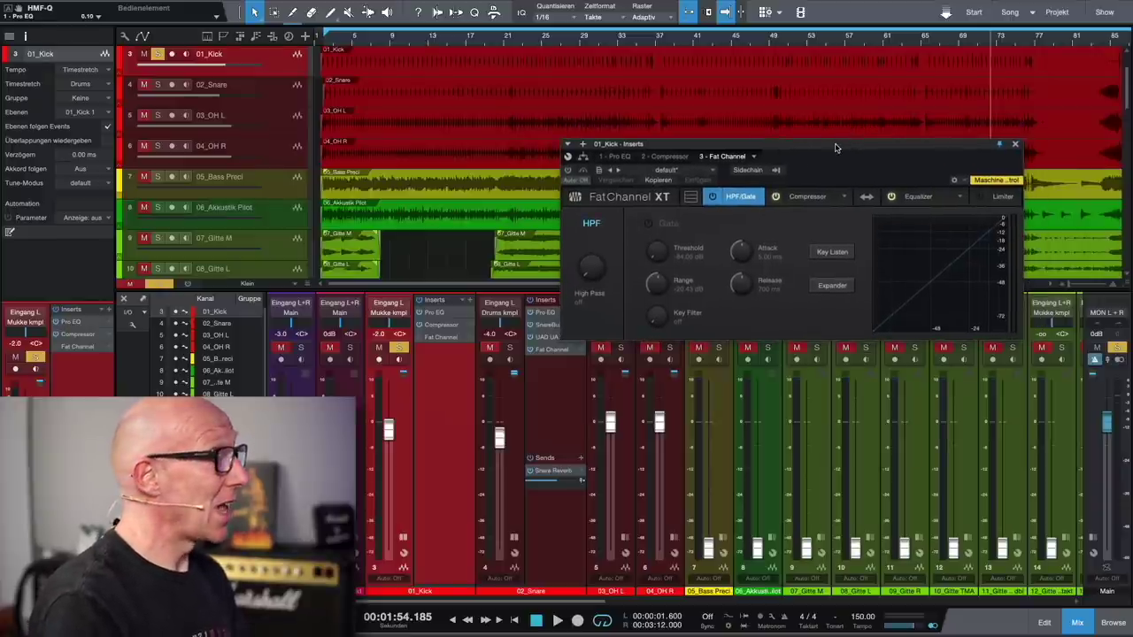
Examine the settings of the Fat Channel's Tube Comp and Passive EQ modules on 01_Kick.
left_click(807, 198)
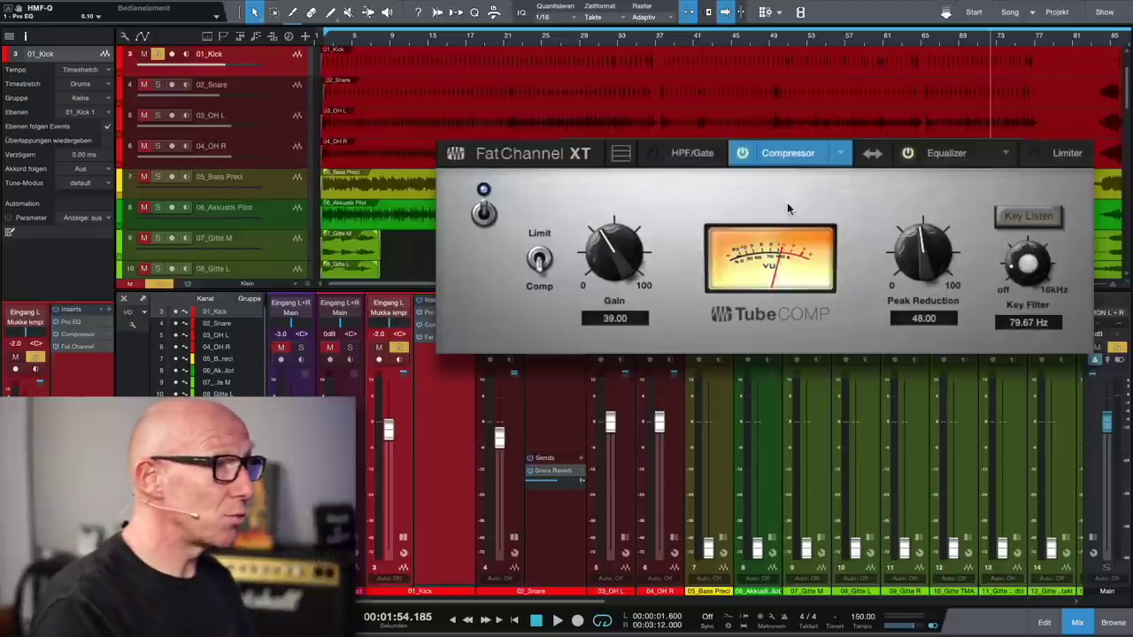
left_click(955, 156)
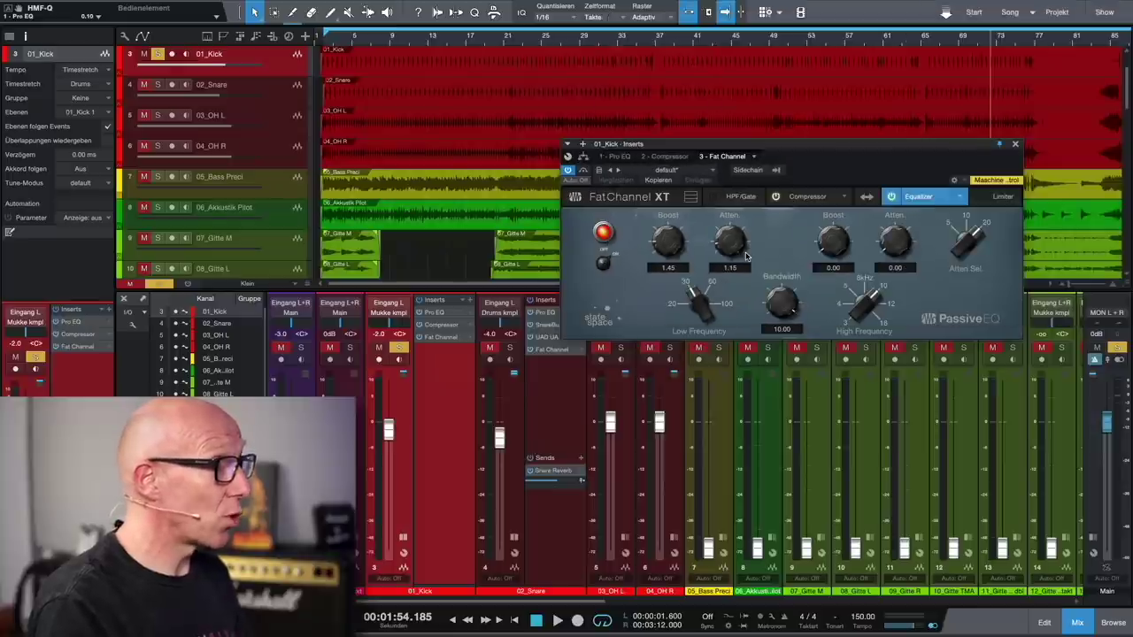
left_click(807, 197)
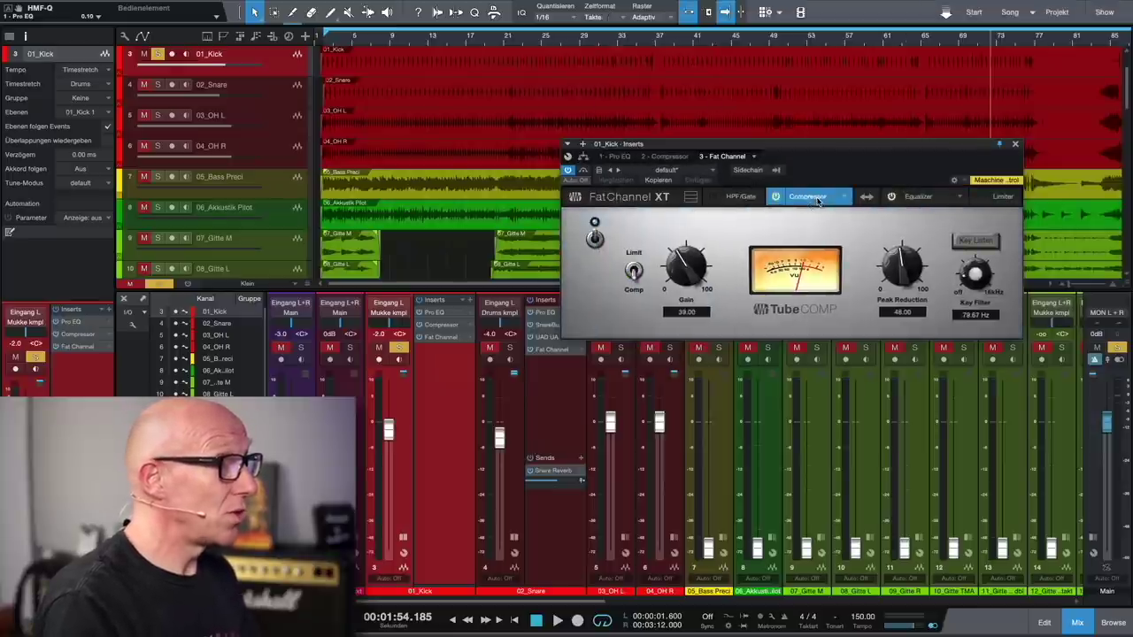
left_click(921, 196)
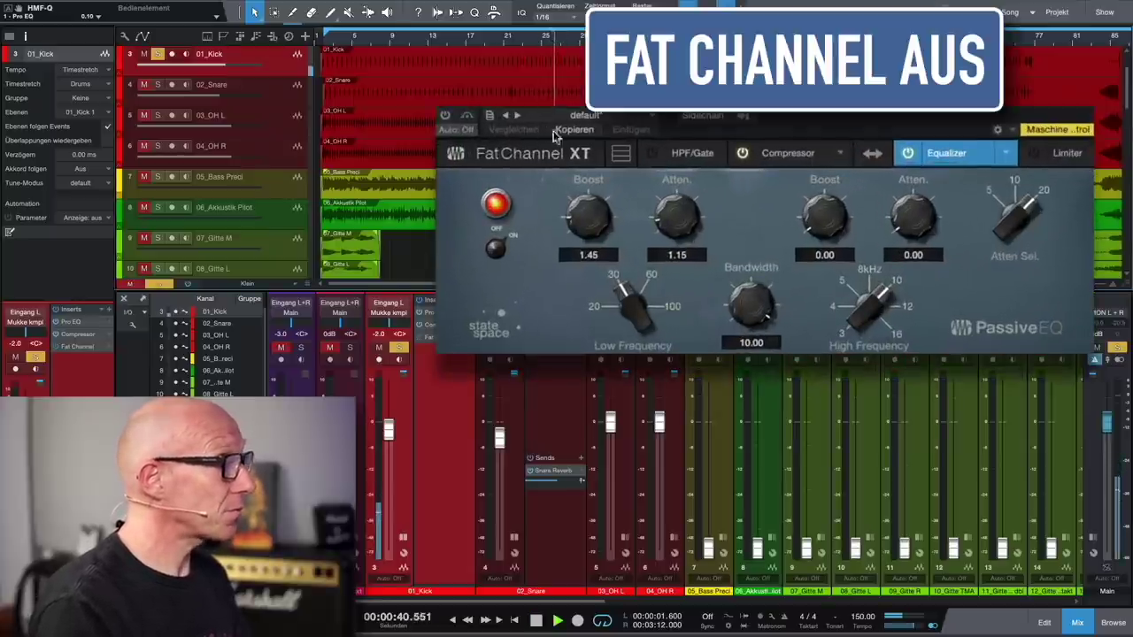
Compare the soloed kick with the Fat Channel bypassed and active during playback, leaving it on.
left_click(445, 117)
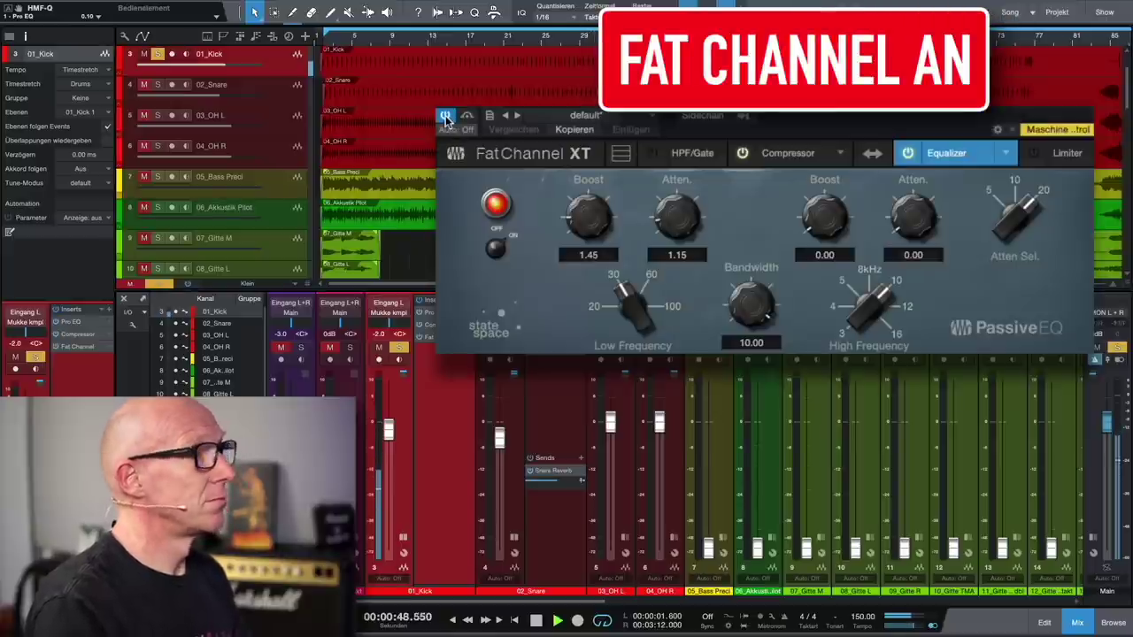
left_click(446, 117)
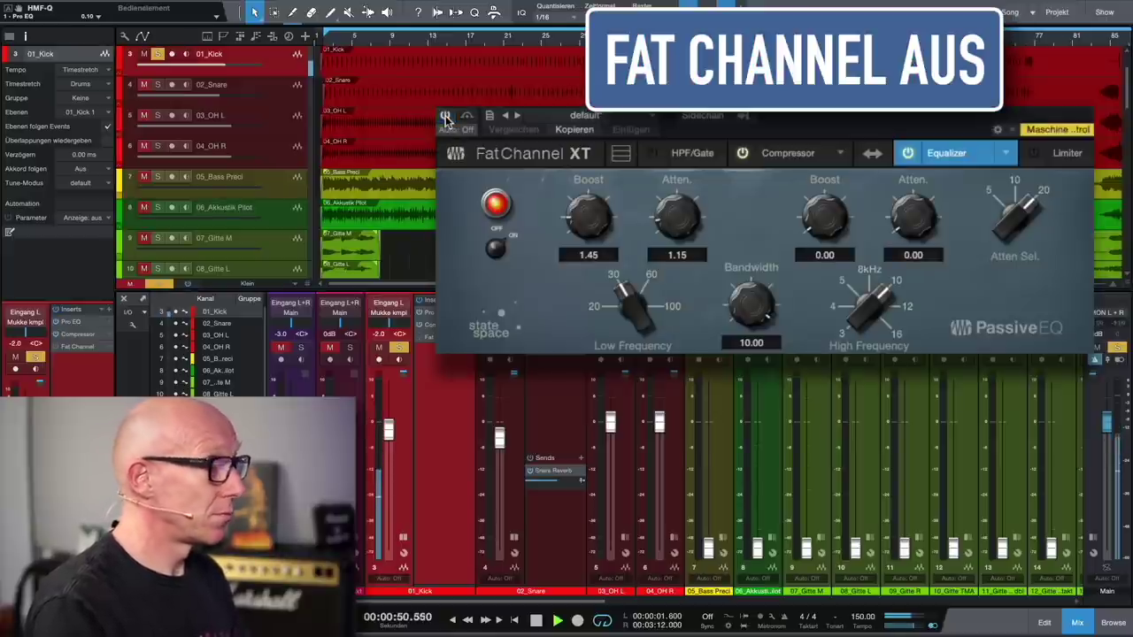
left_click(446, 116)
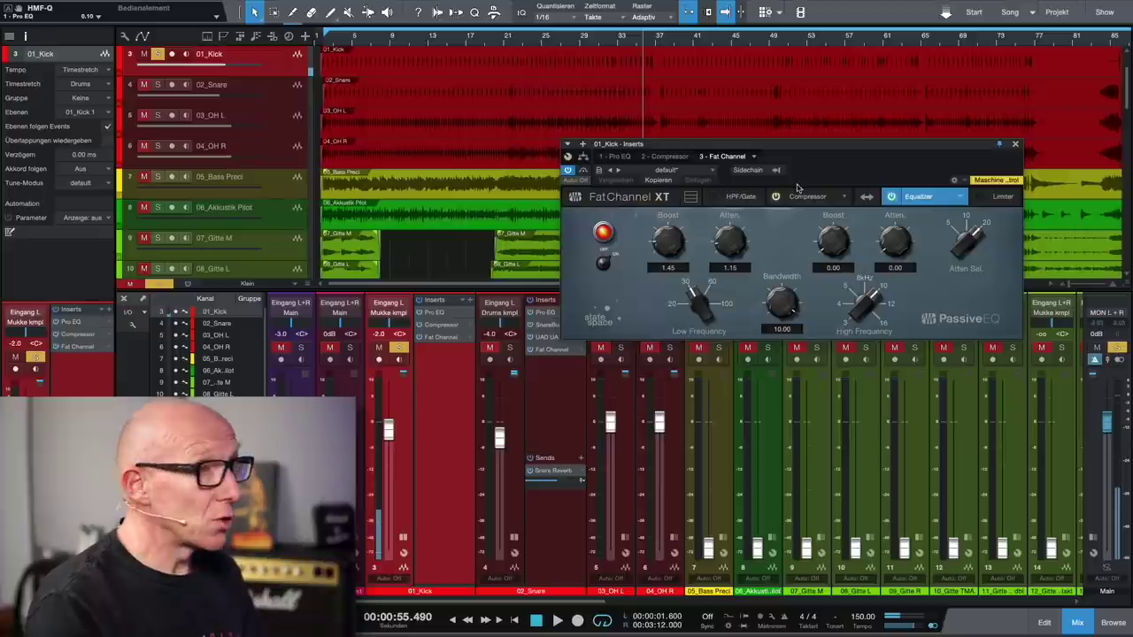
Show the Fat Channel's Tube Comp gain reduction during kick playback, stop playback and close the plug-in window.
left_click(801, 195)
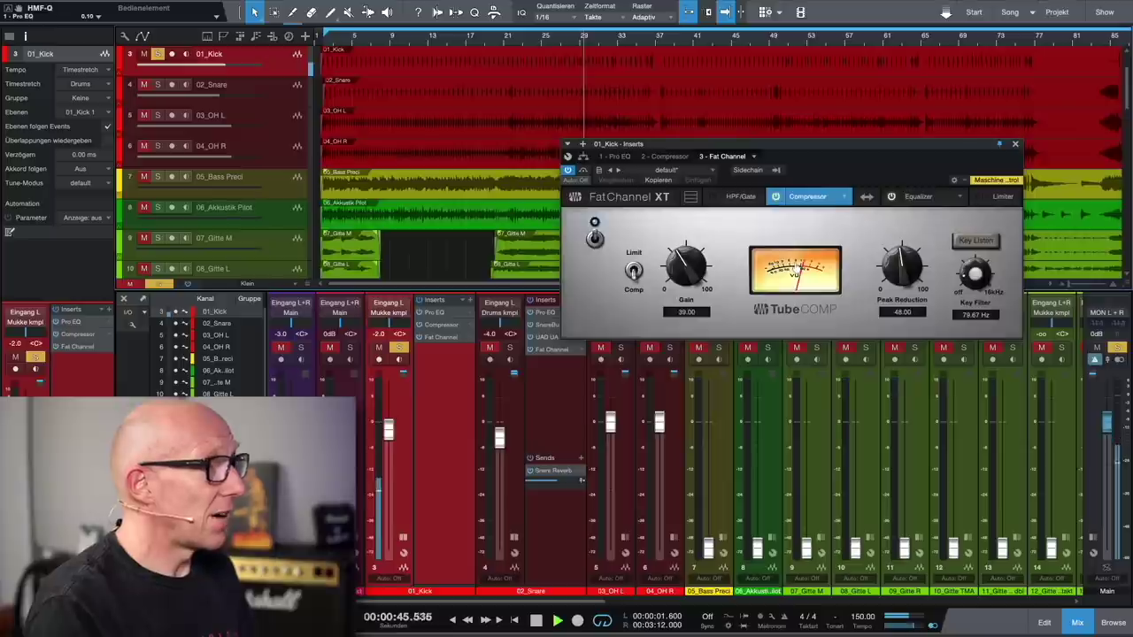
key("space")
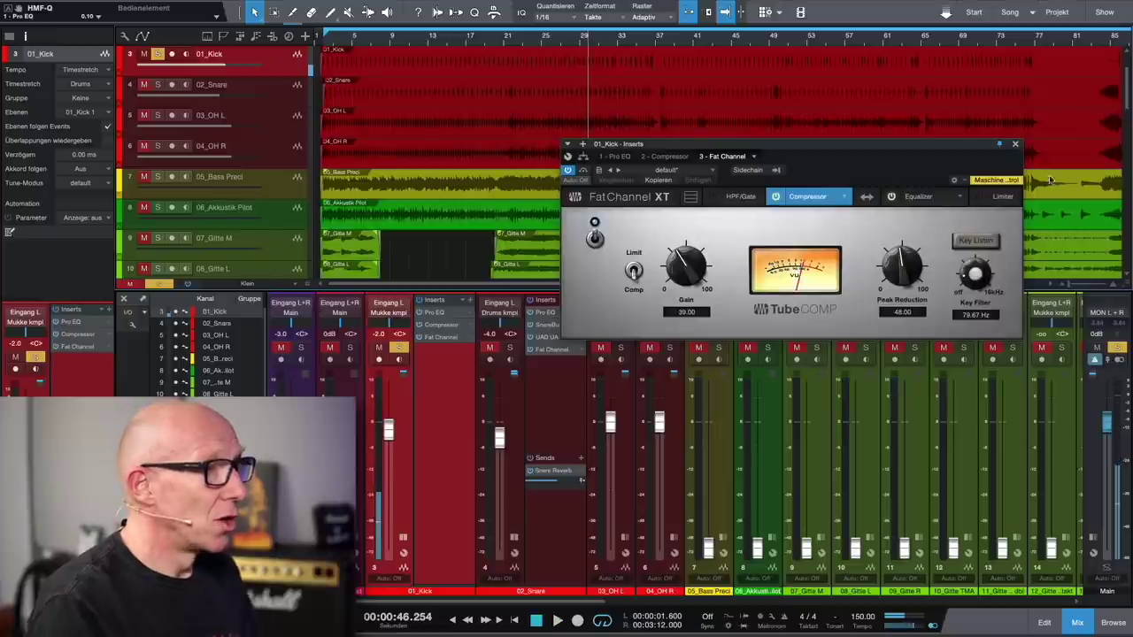
left_click(1015, 146)
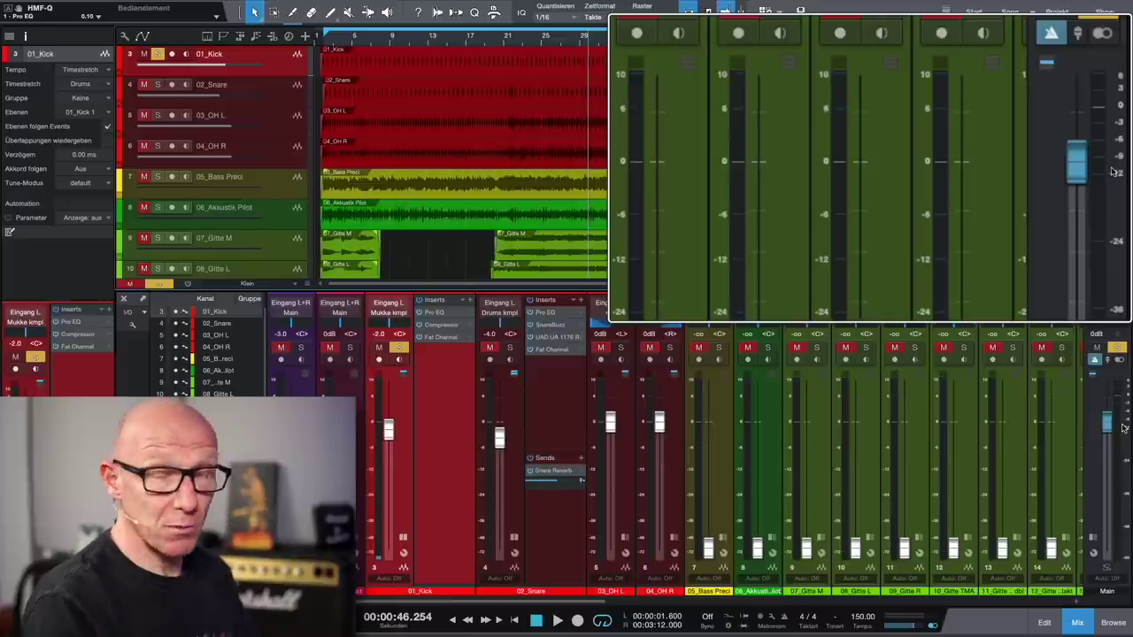
Play the soloed kick and check its peak level on the Main channel meter.
key("space")
mouse_move(1107, 171)
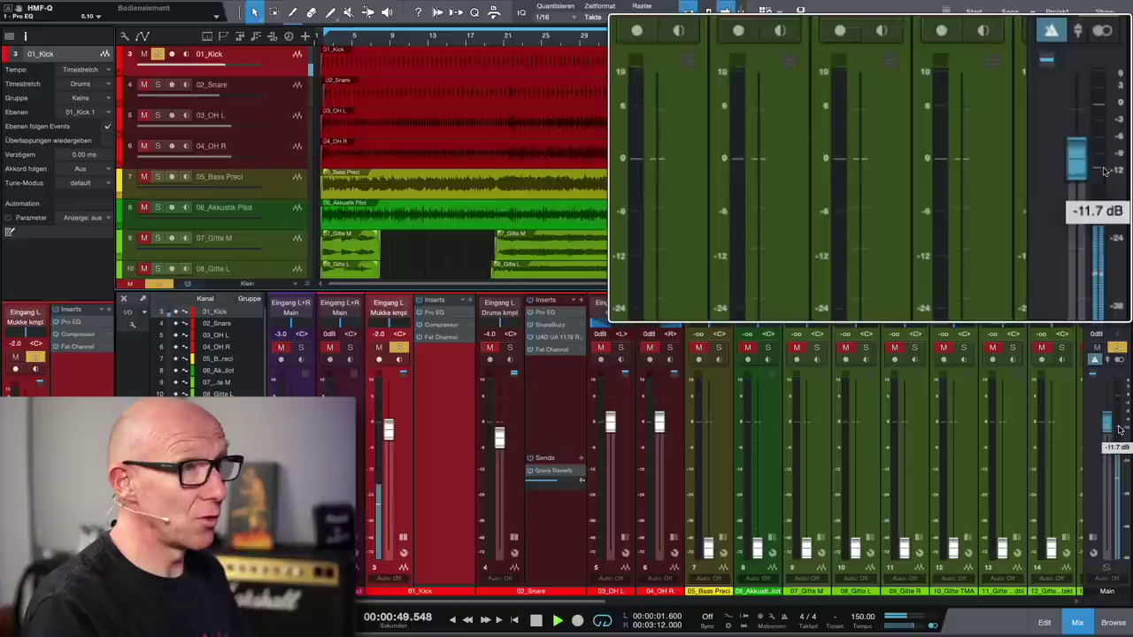
scroll(1119, 428, "up", 2)
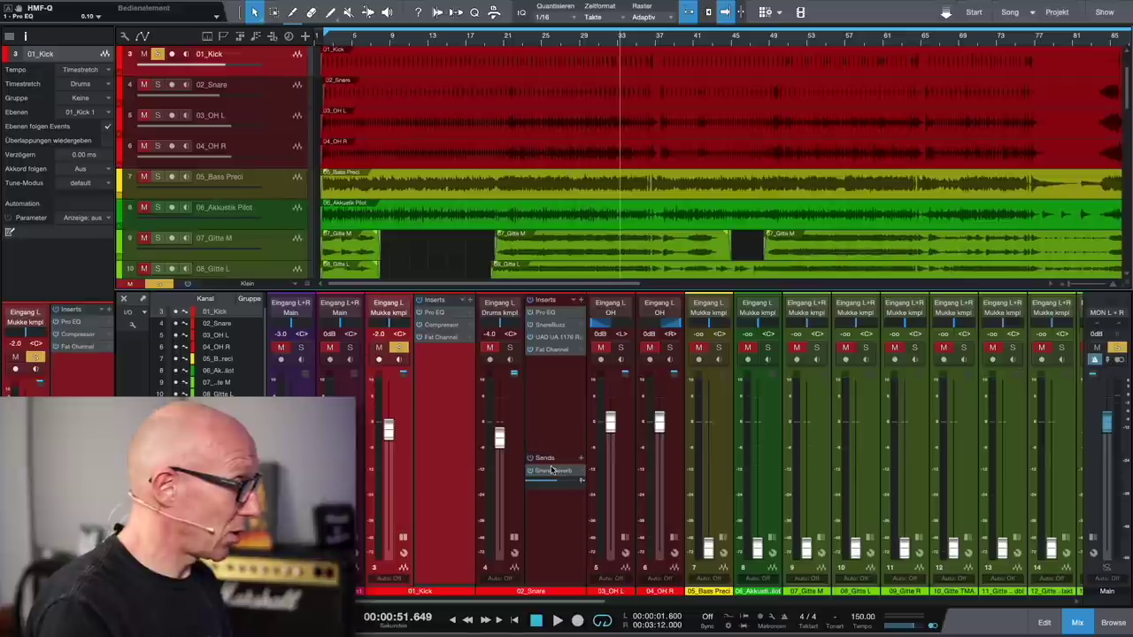
Solo and select 02_Snare instead of the kick, set the loop range from 12.8 to 32 seconds and play the snare.
left_click(511, 348)
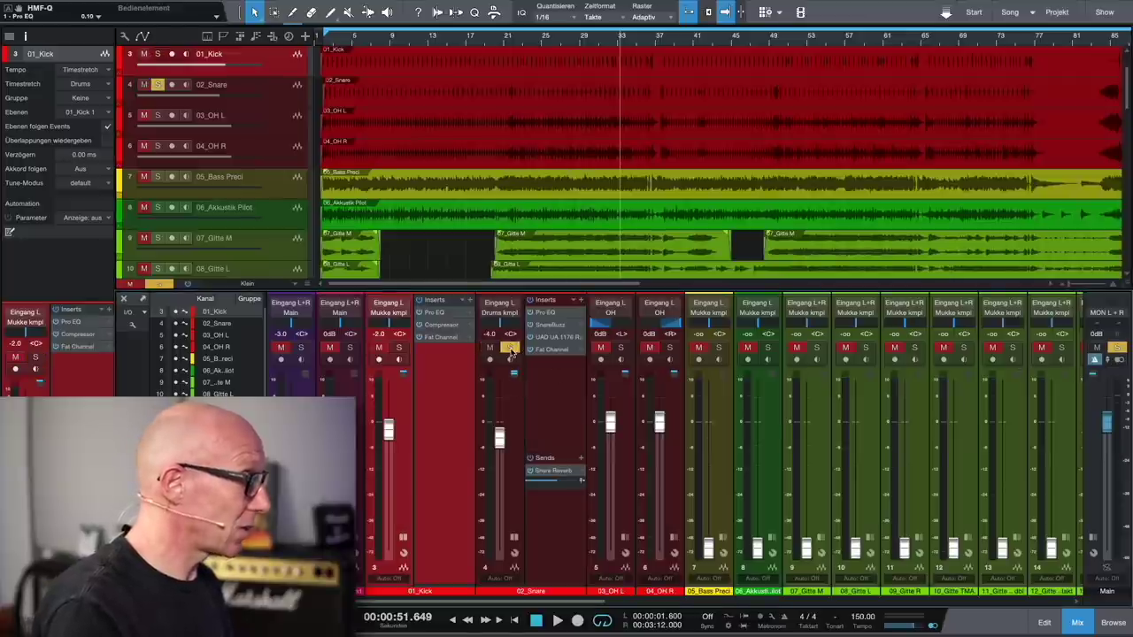
left_click(511, 401)
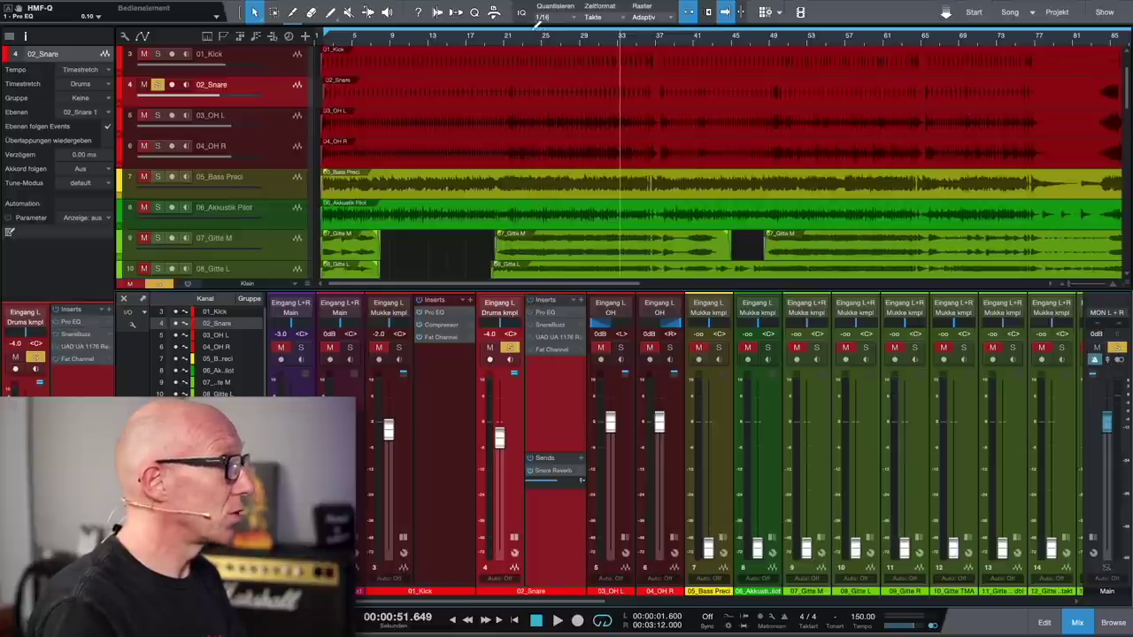
left_click_drag(394, 32, 503, 31)
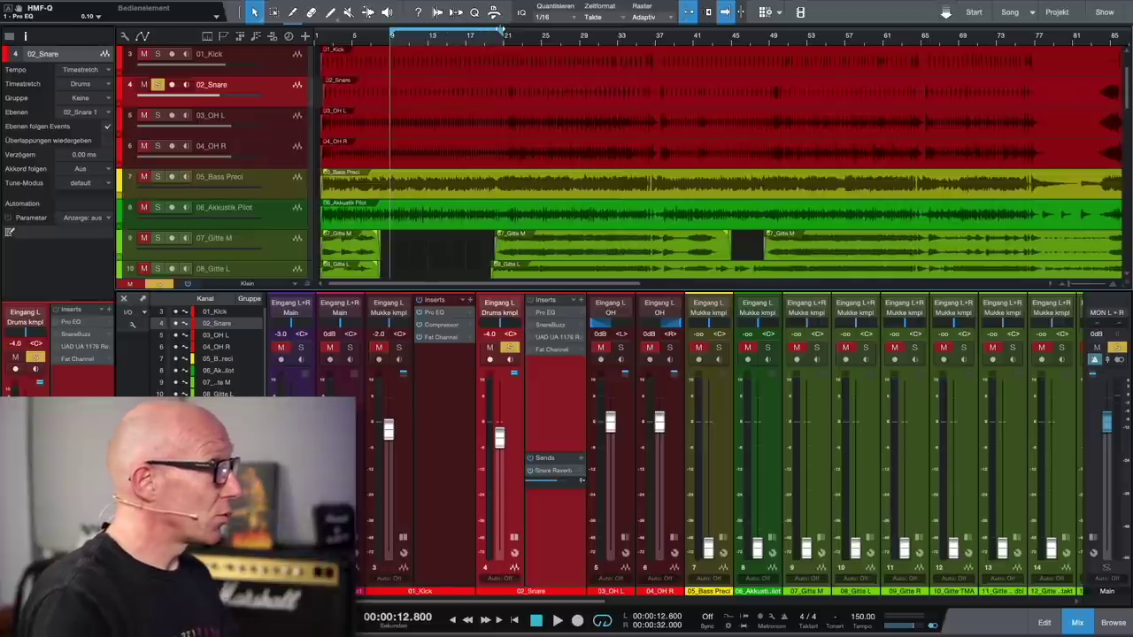
key("space")
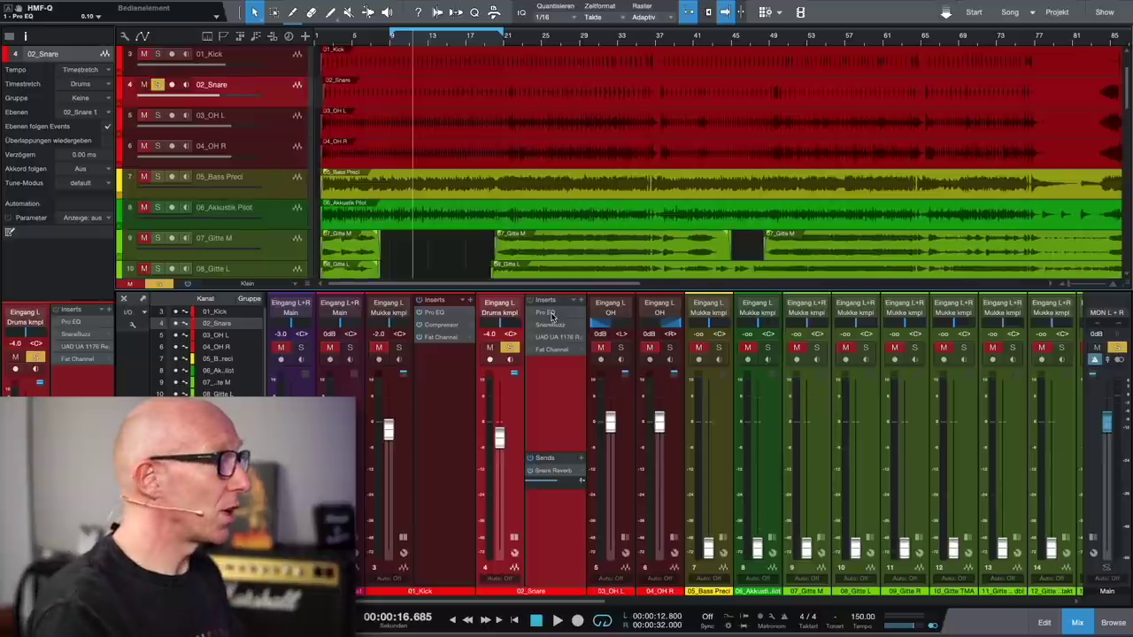
key("space")
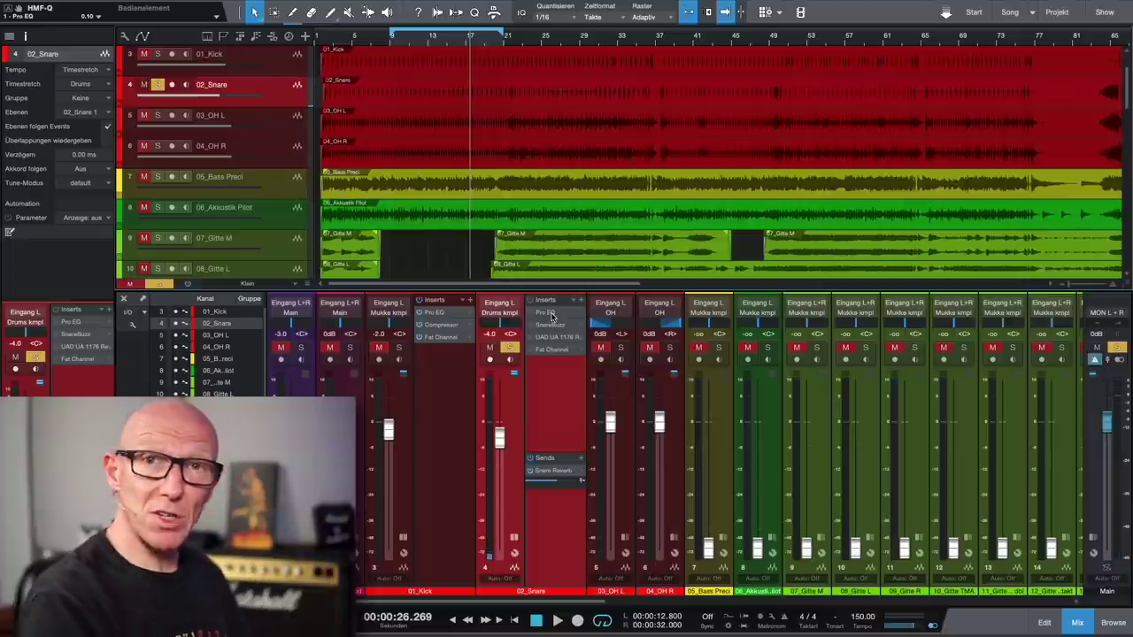
Open the Pro EQ on 02_Snare, compare the soloed snare with it bypassed and active during playback, and leave it on.
double_click(551, 316)
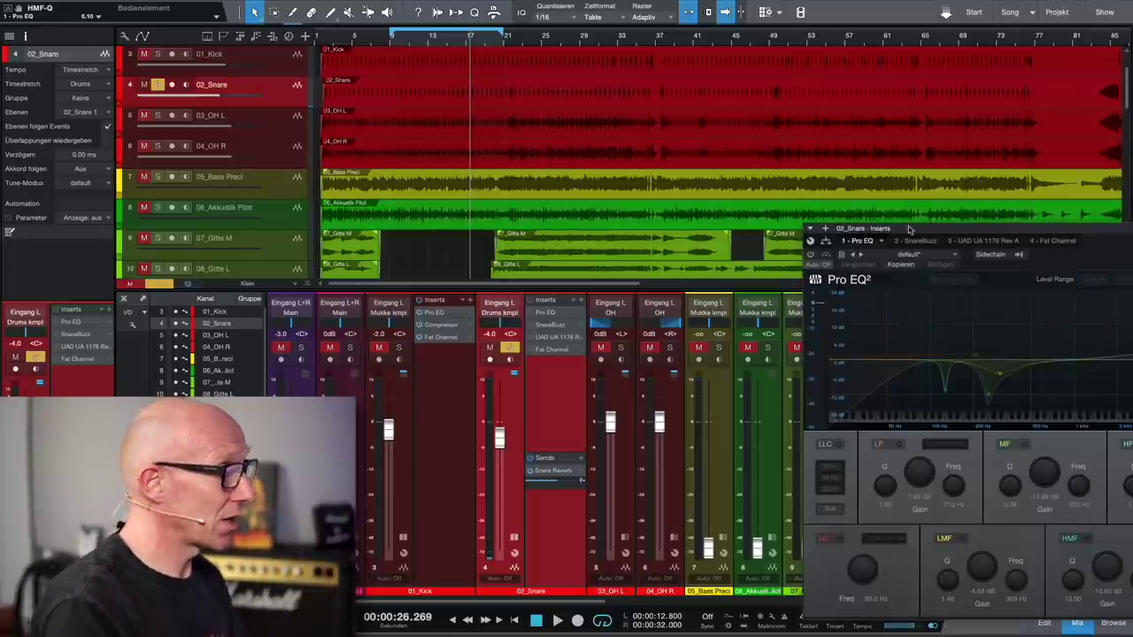
left_click_drag(1006, 229, 777, 55)
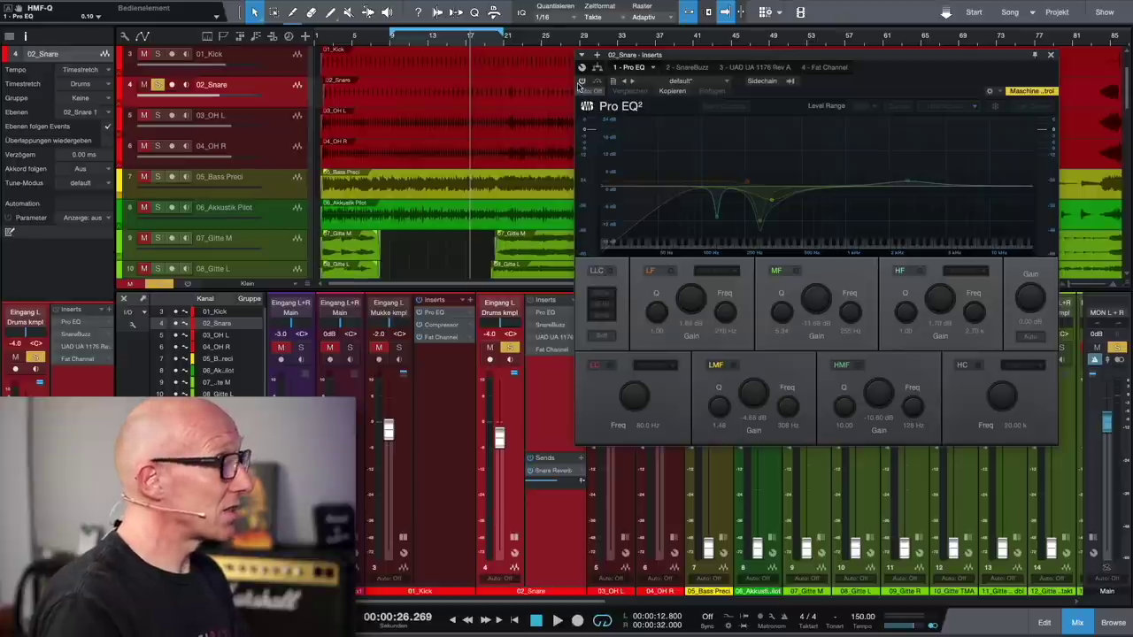
key("space")
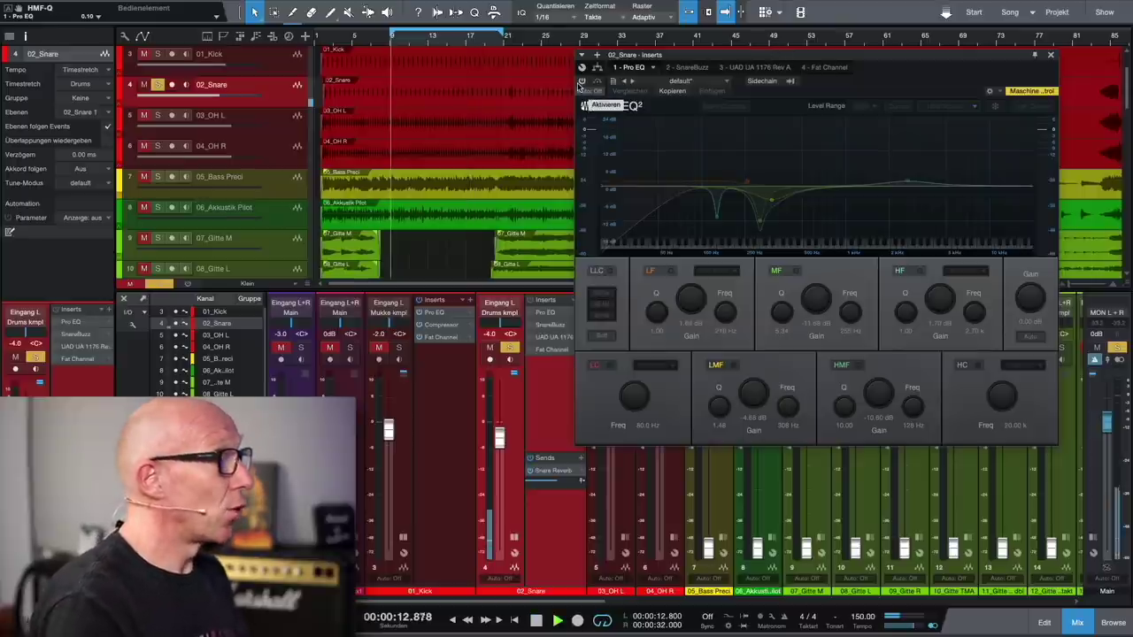
left_click(582, 82)
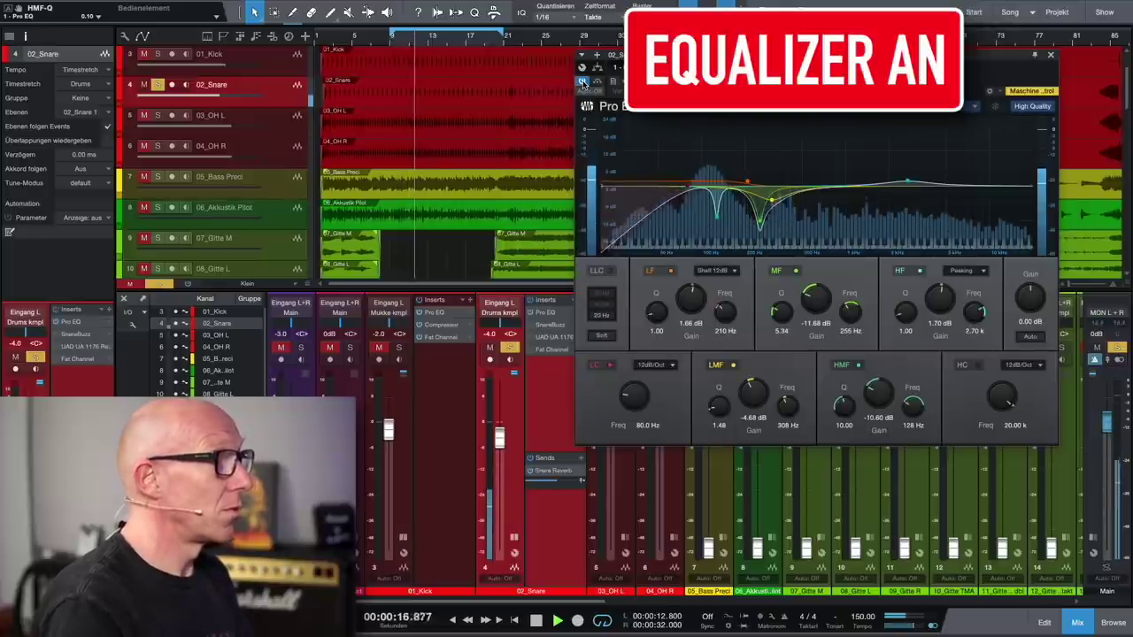
left_click(583, 82)
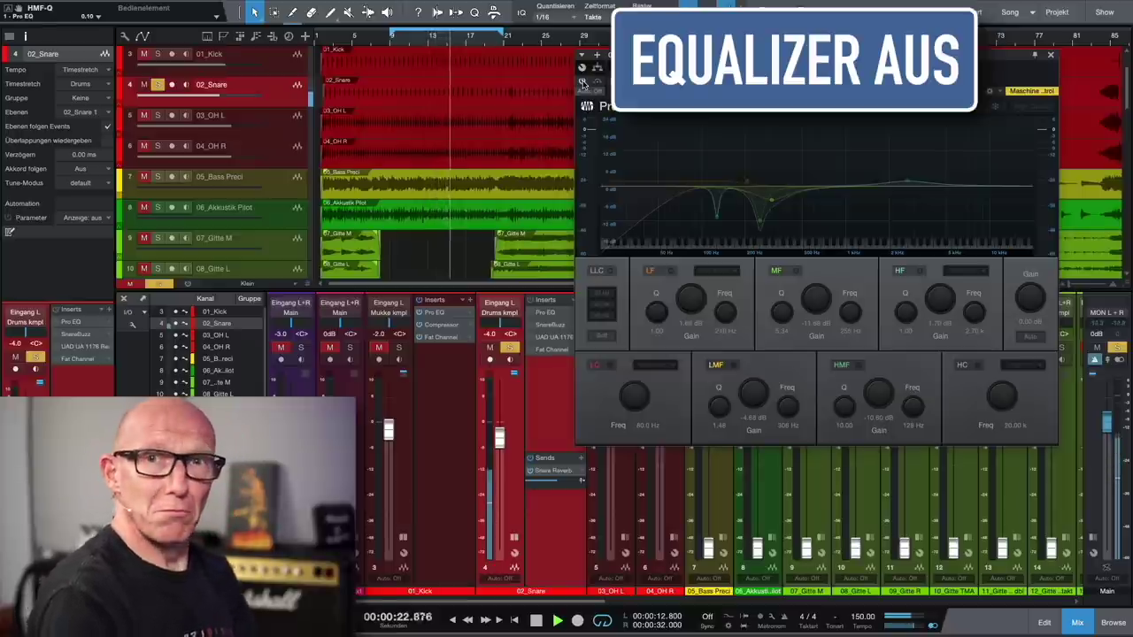
left_click(583, 81)
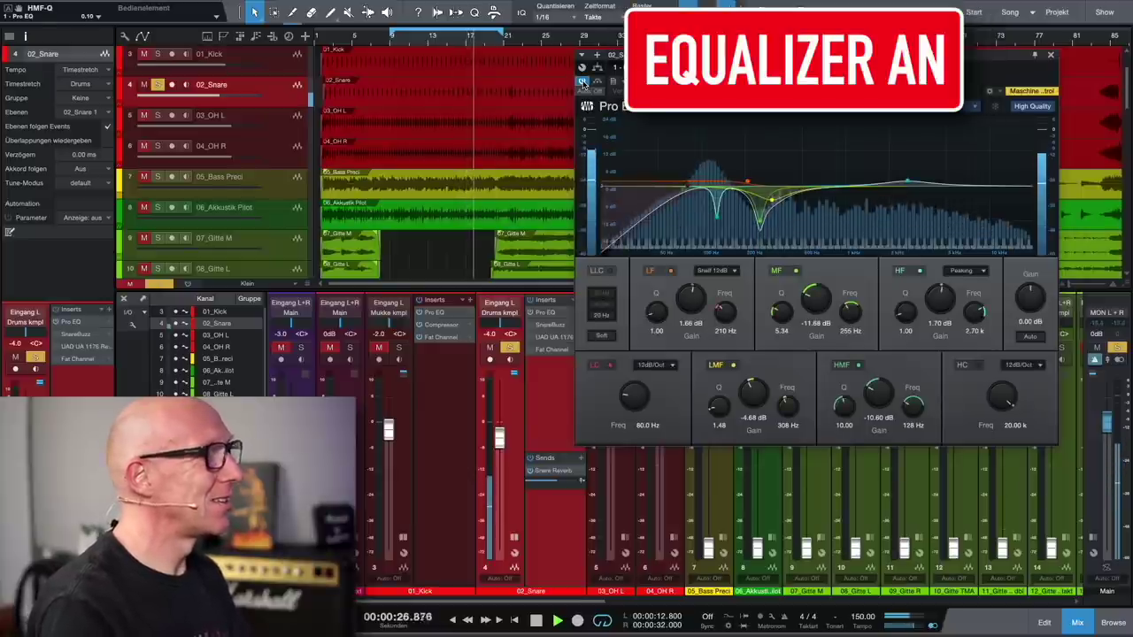
key("space")
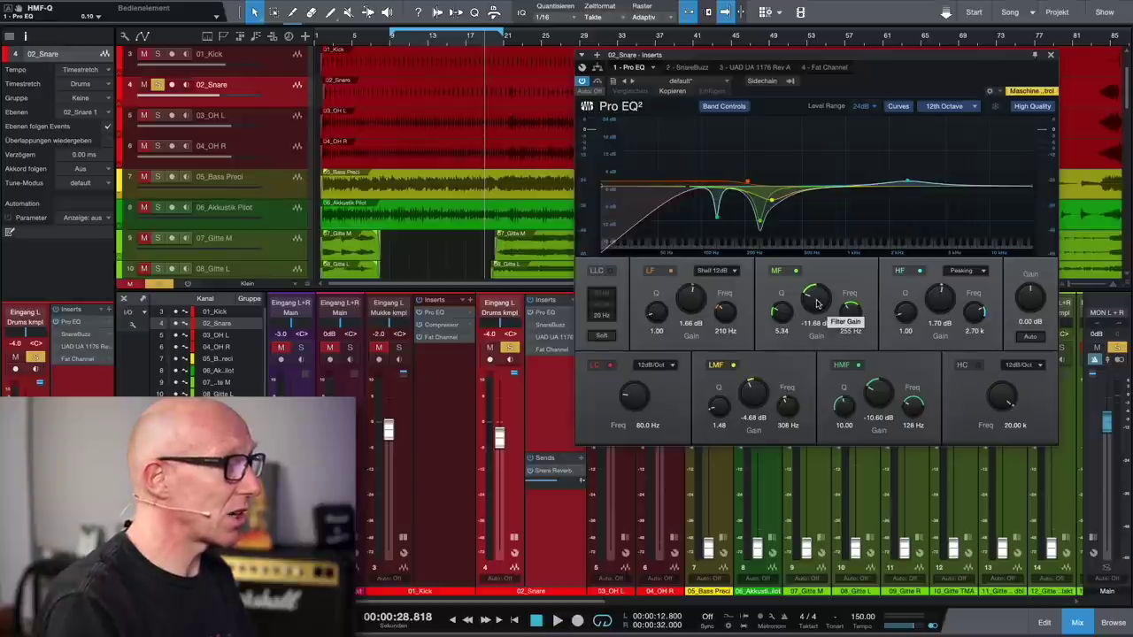
Boost the Pro EQ's MF band to 17.84 dB and sweep its frequency to 264 Hz while listening to the snare.
key("space")
left_click_drag(818, 302, 812, 224)
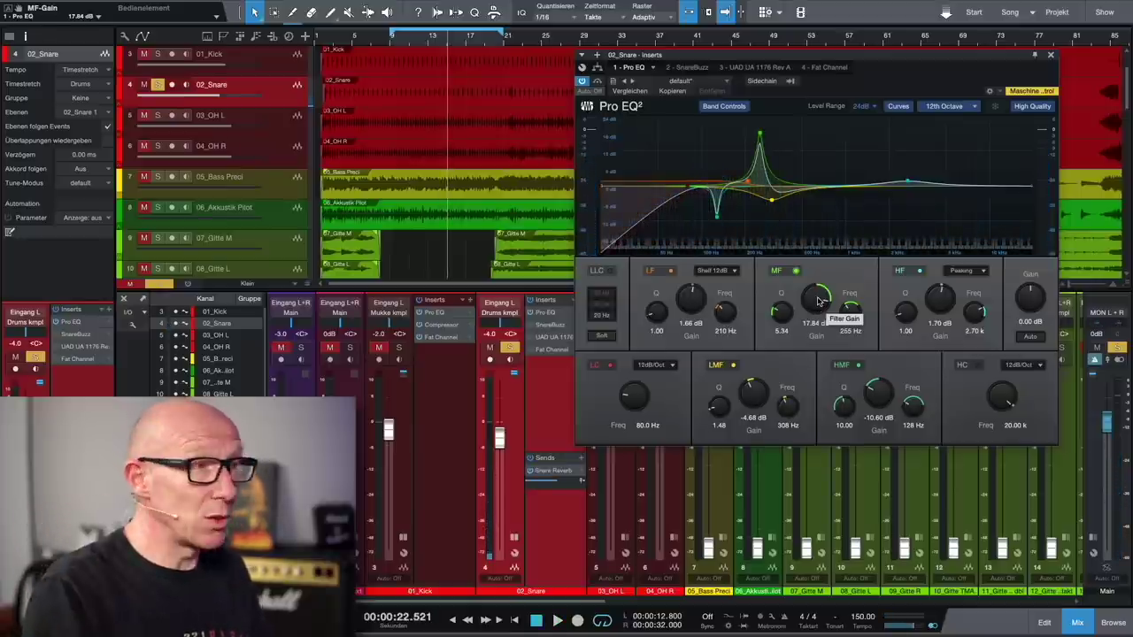
key("space")
mouse_move(851, 312)
left_mouse_down()
mouse_move(850, 294)
mouse_move(849, 308)
left_mouse_up()
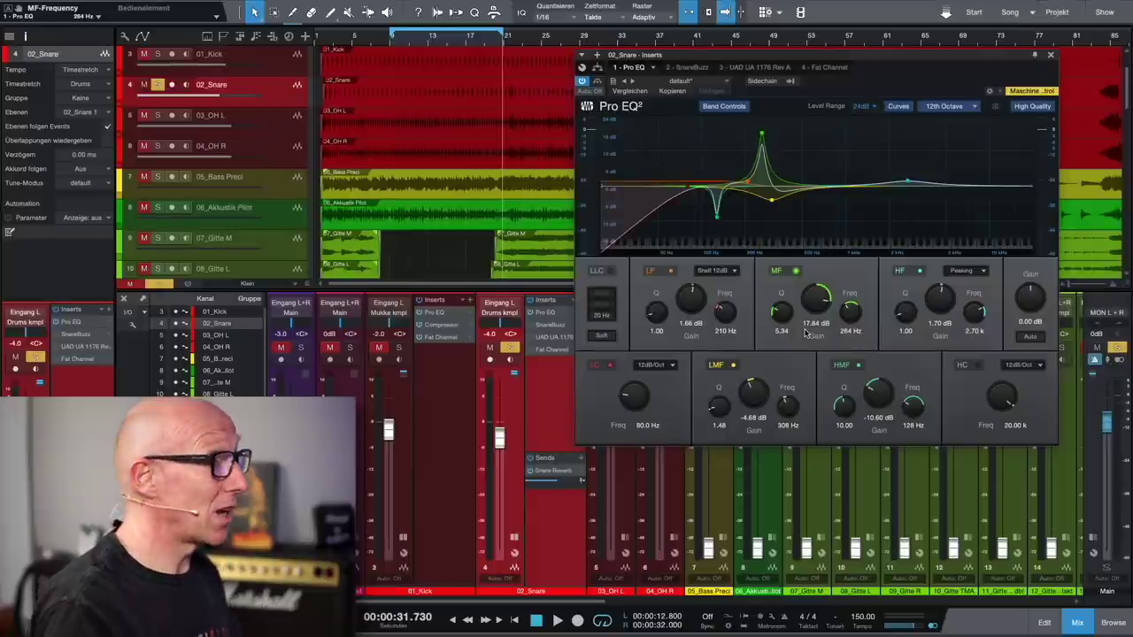
Cut the Pro EQ's MF band gain to -9.04 dB, fine-tuning it during snare playback, and stop playback.
left_click_drag(812, 303, 823, 373)
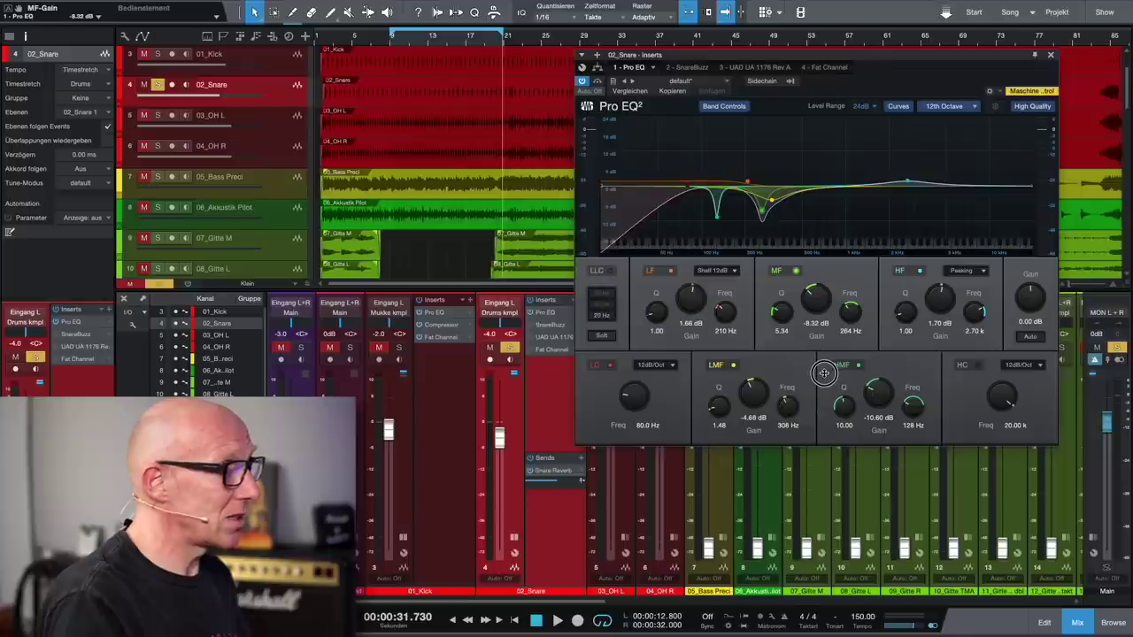
key("space")
scroll(816, 307, "down", 2)
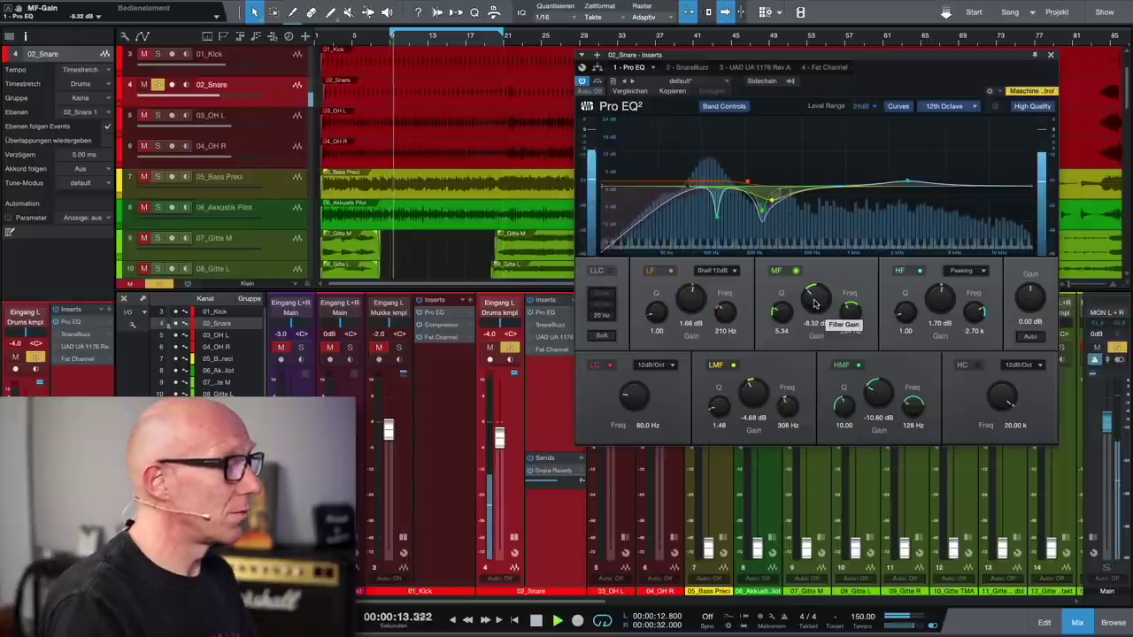
key("space")
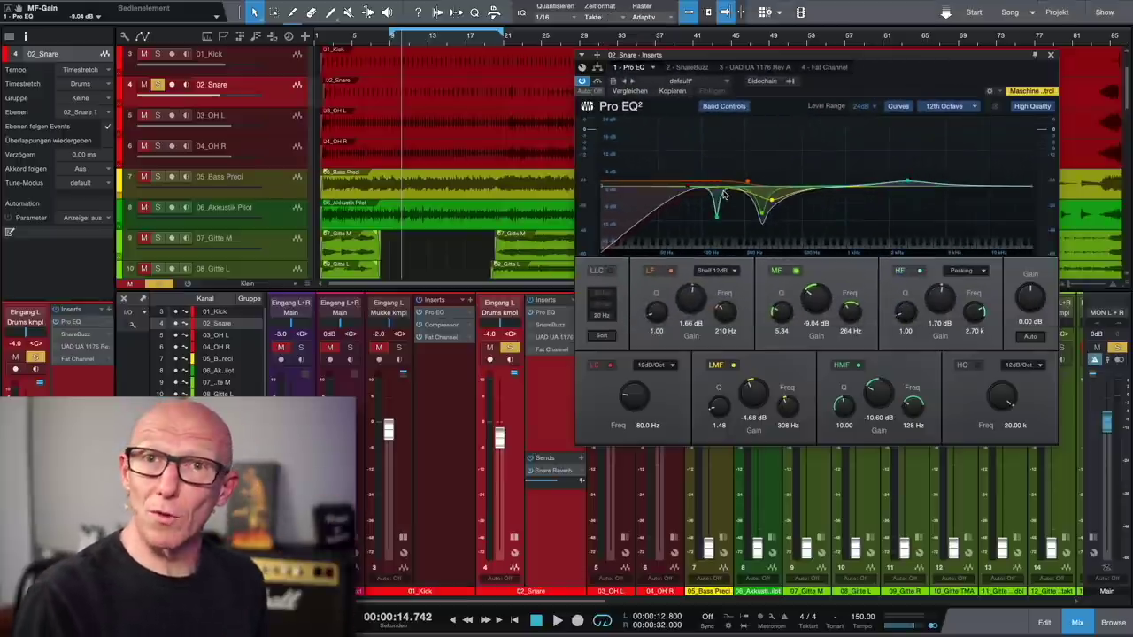
Show SnareBuzz on 02_Snare, compare the playing snare with it bypassed and active, and leave it on.
left_click(695, 68)
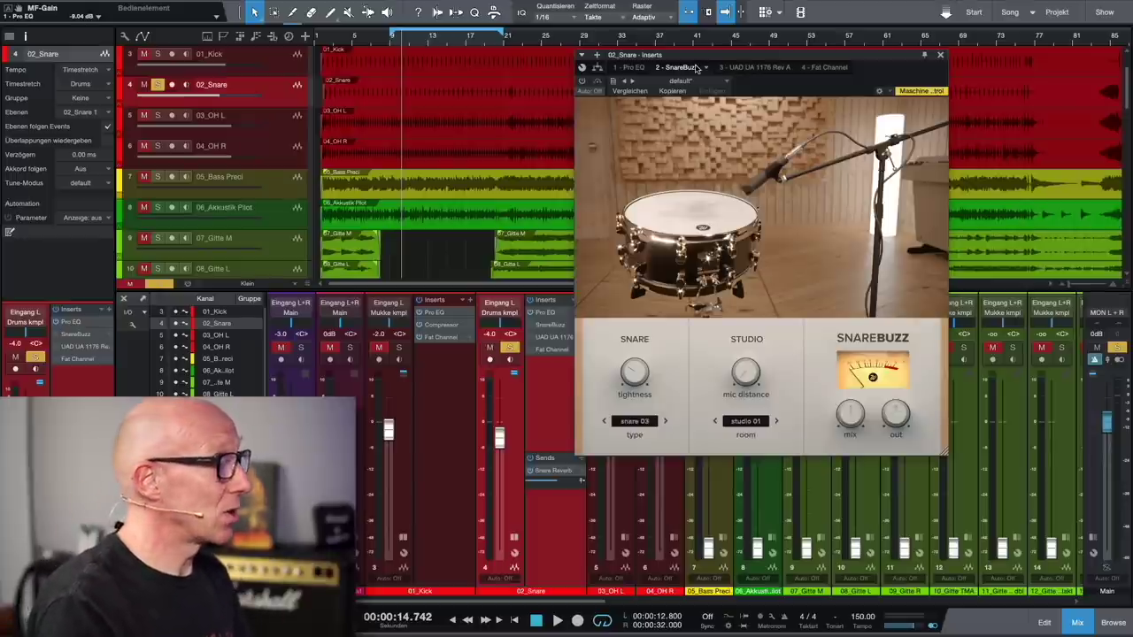
left_click(583, 83)
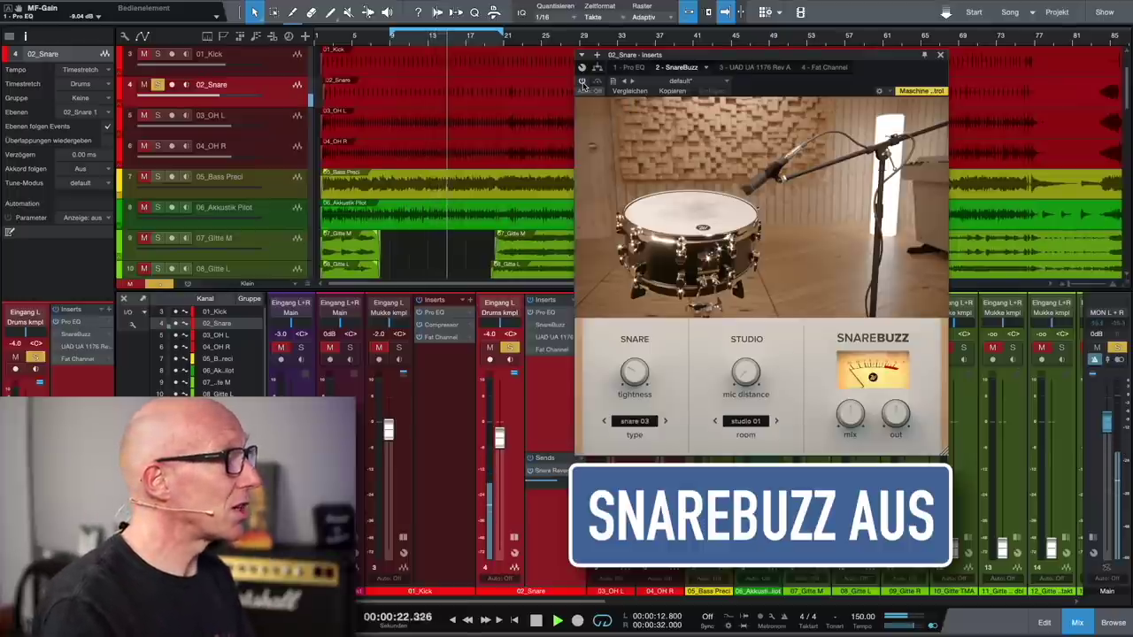
left_click(582, 82)
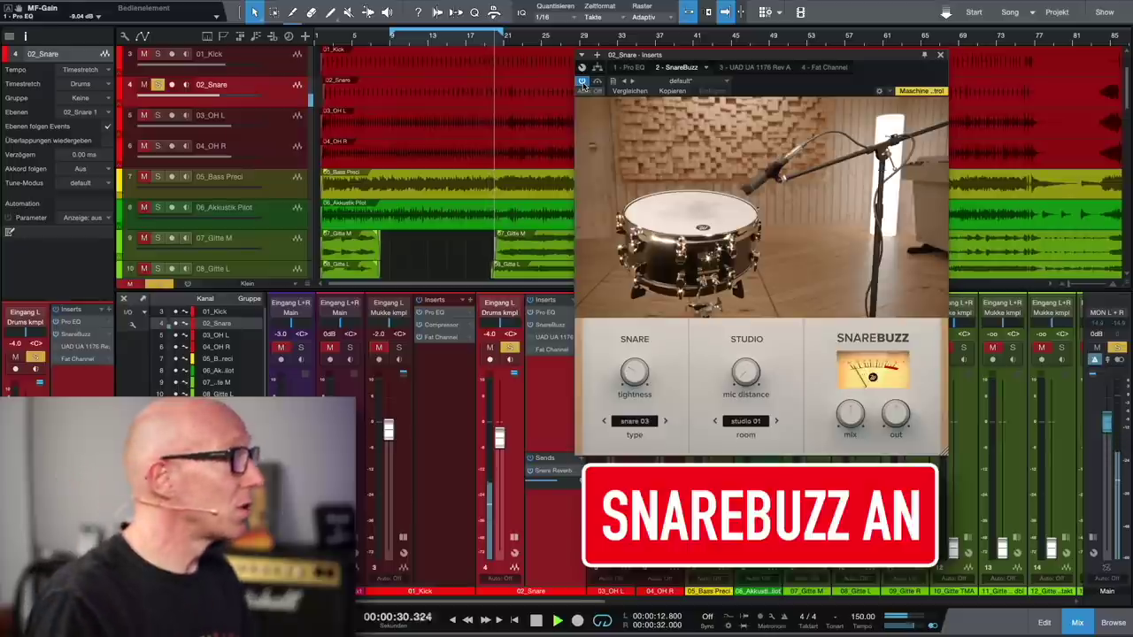
left_click(583, 81)
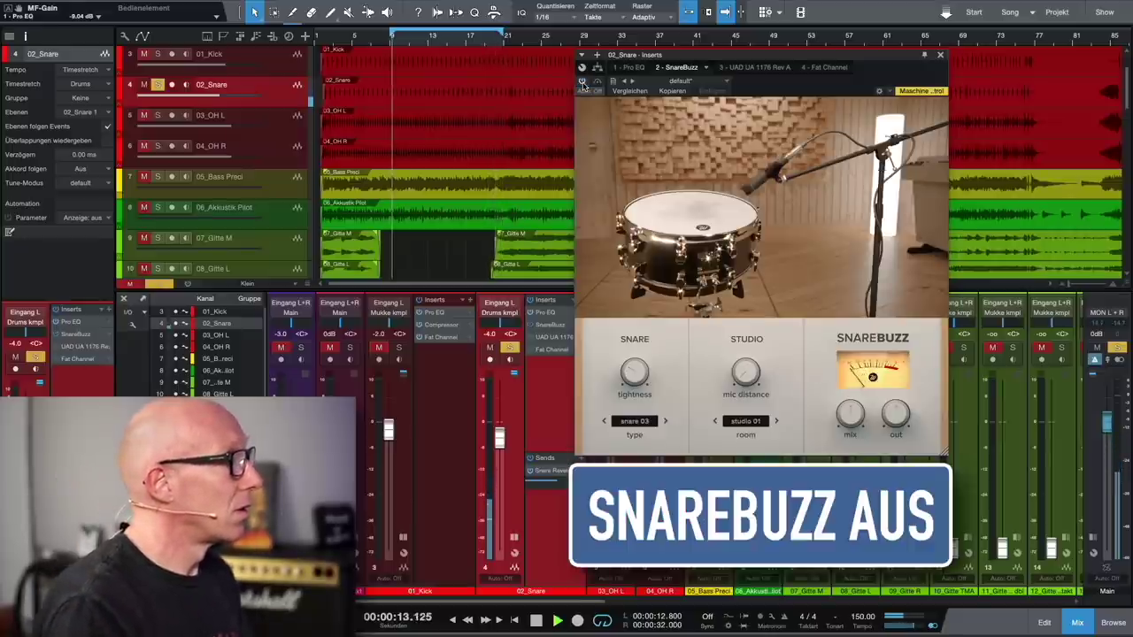
left_click(582, 82)
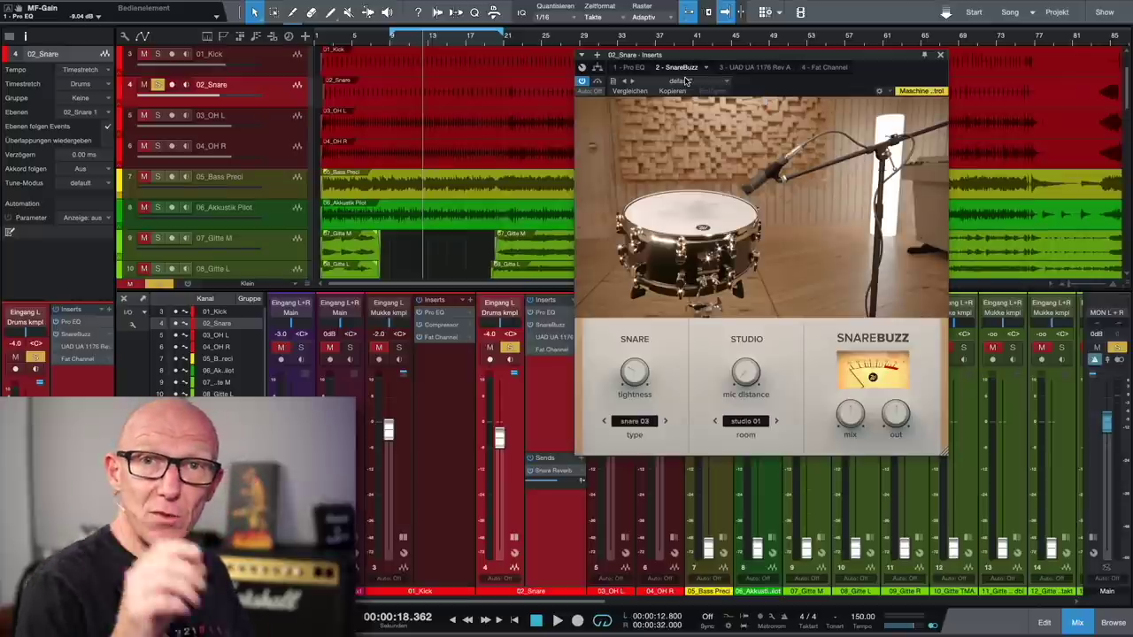
Show the UAD UA 1176 Rev A on 02_Snare, compare it off and on during playback, leave it on and close its window.
left_click(766, 69)
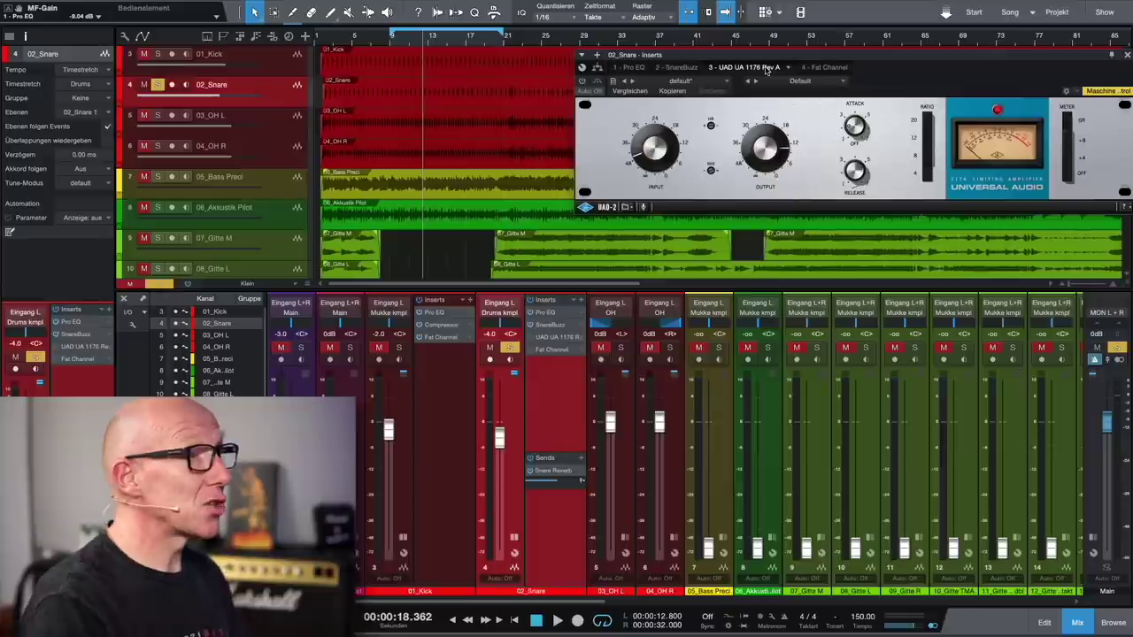
left_click_drag(896, 65, 808, 92)
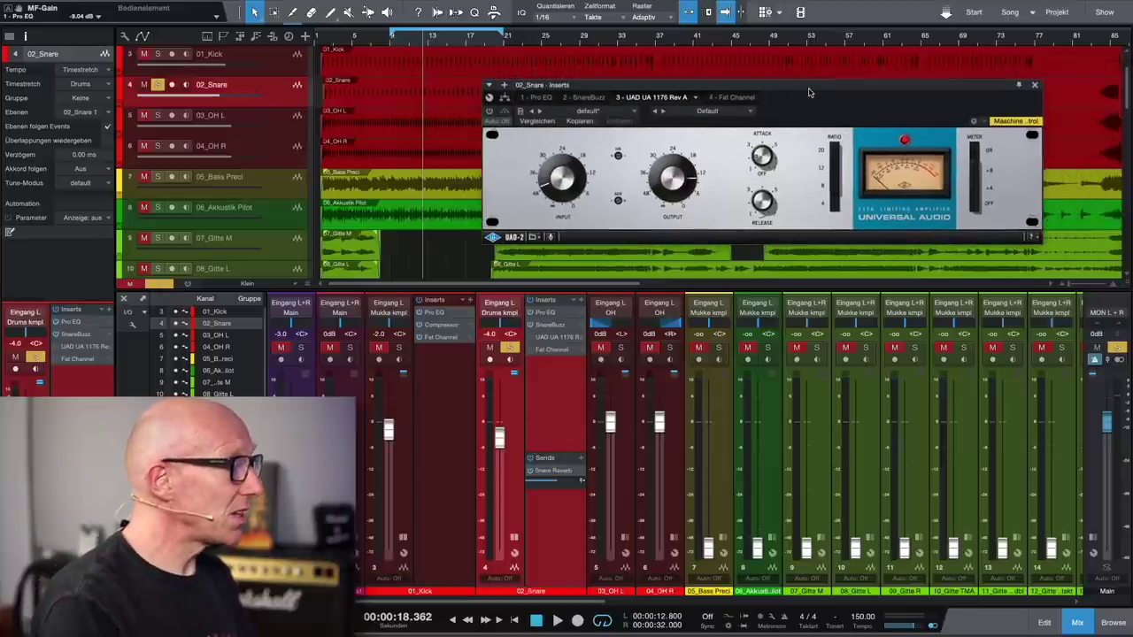
left_click(490, 113)
left_click(491, 112)
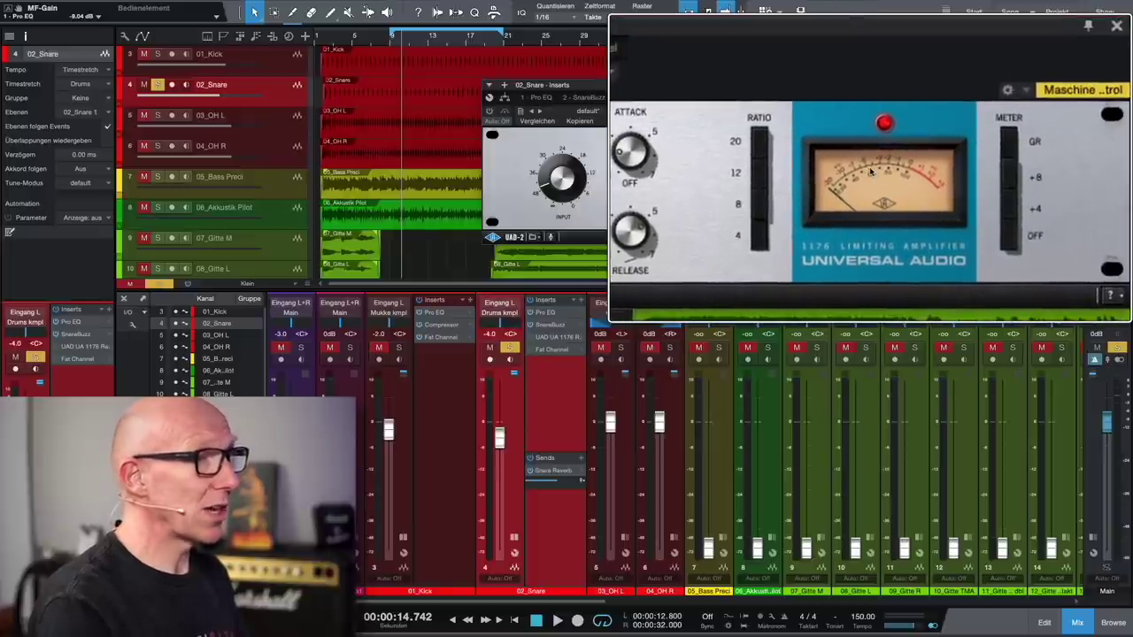
key("space")
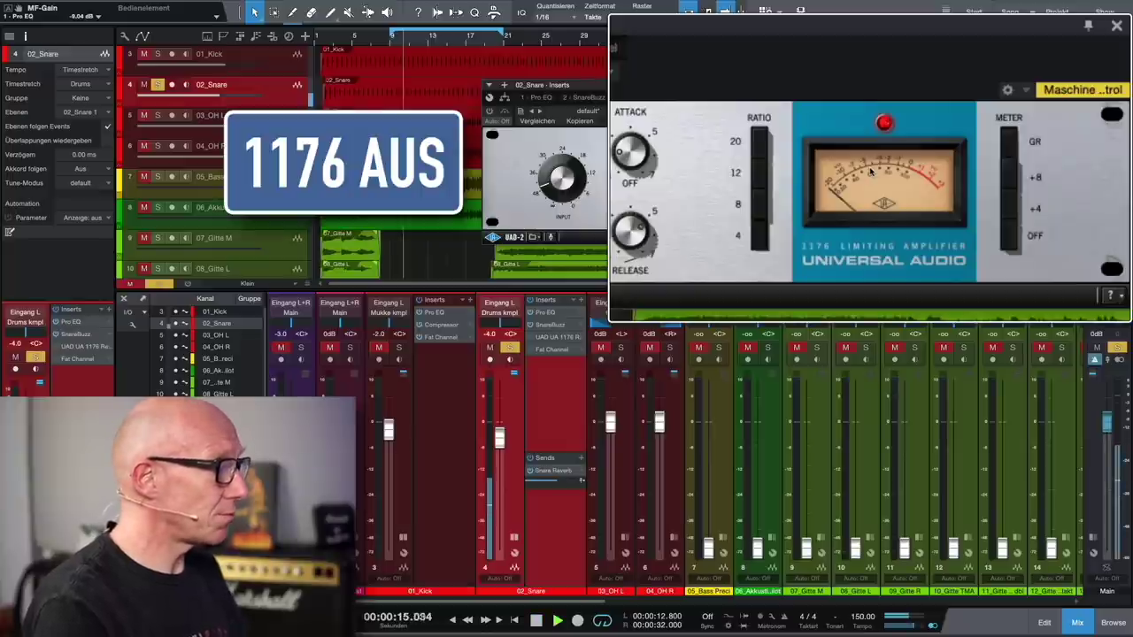
left_click(489, 112)
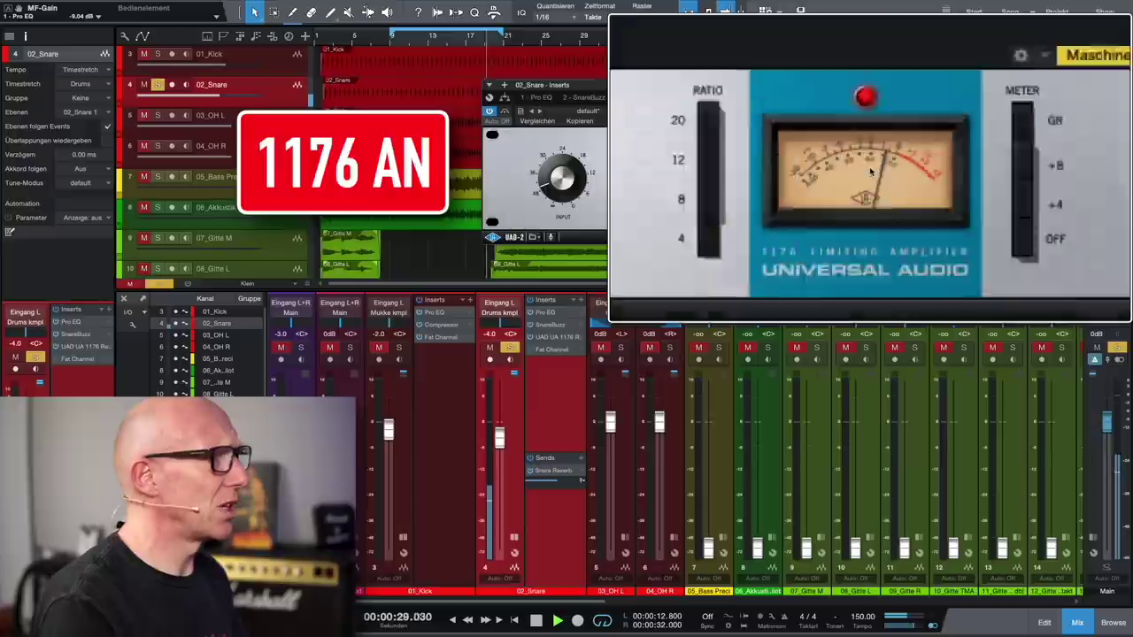
key("space")
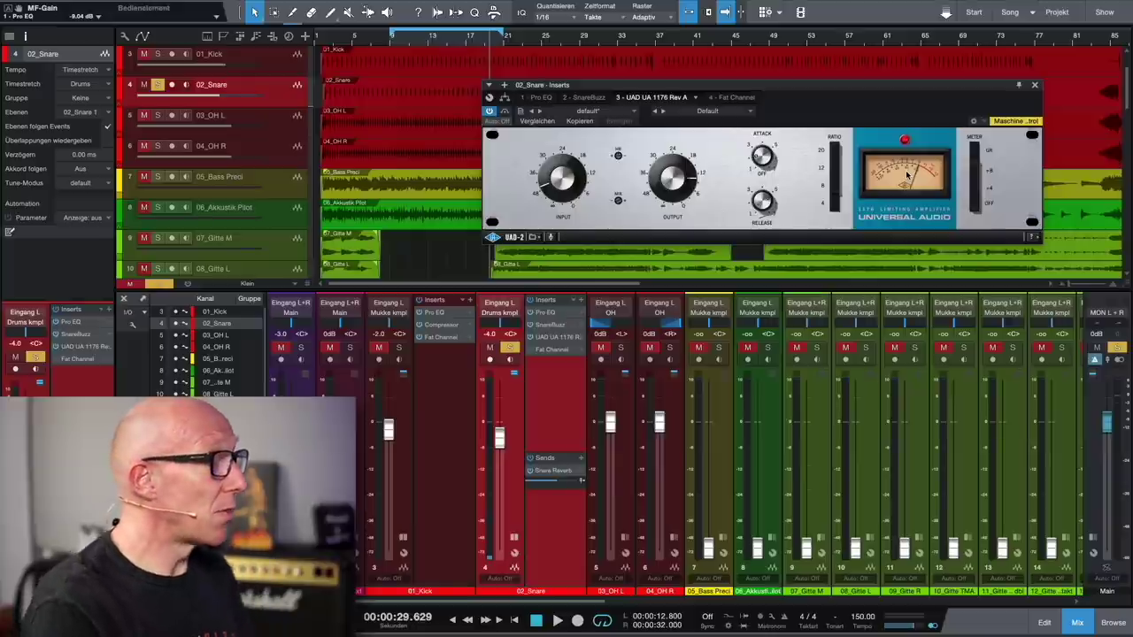
left_click(1034, 86)
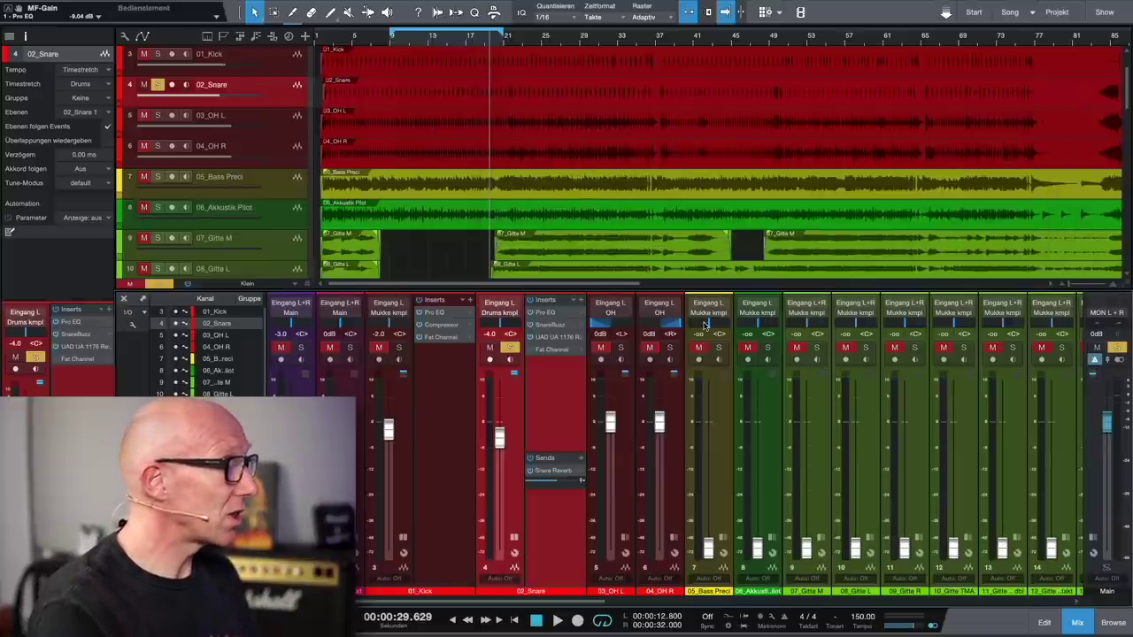
Open the Fat Channel from 02_Snare's inserts, move its window over the arrangement, and view its Vintage EQ and FET Comp.
left_click(550, 349)
left_click_drag(992, 402, 697, 188)
left_click_drag(956, 398, 726, 115)
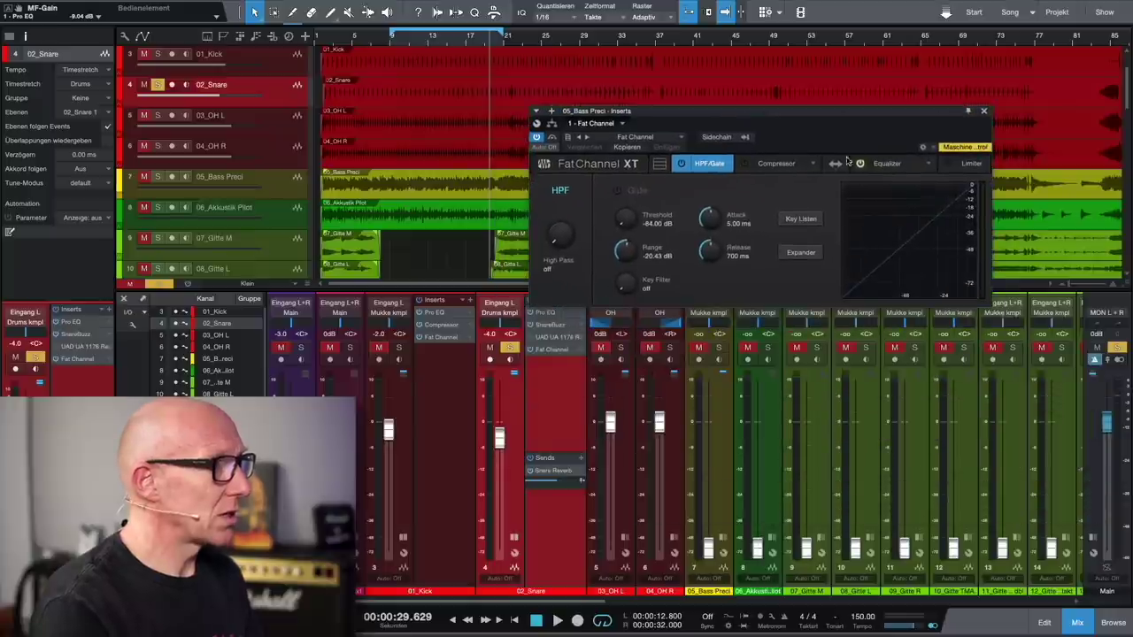
left_click(889, 166)
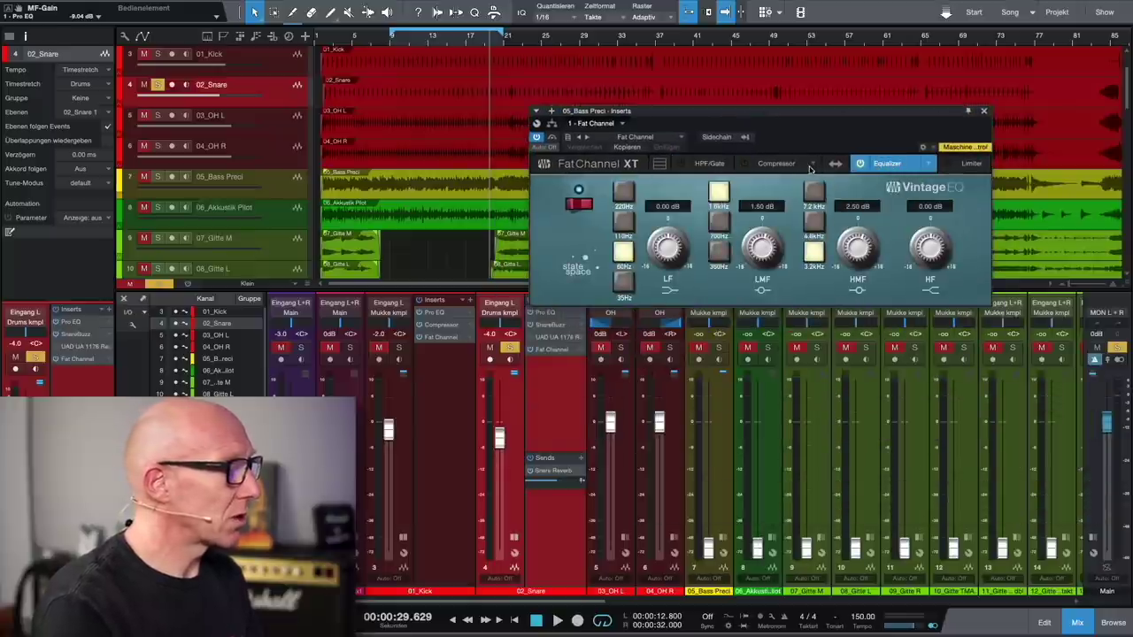
left_click(772, 166)
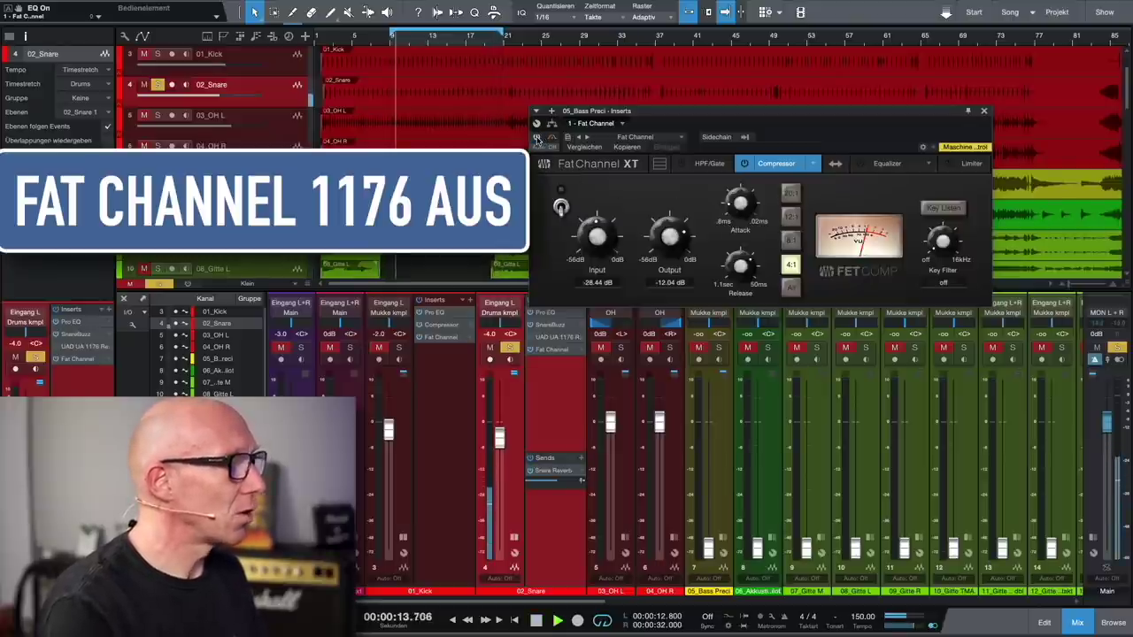
Turn on the Fat Channel's FET Comp and compare the playing snare with the plug-in bypassed and active.
left_click(537, 138)
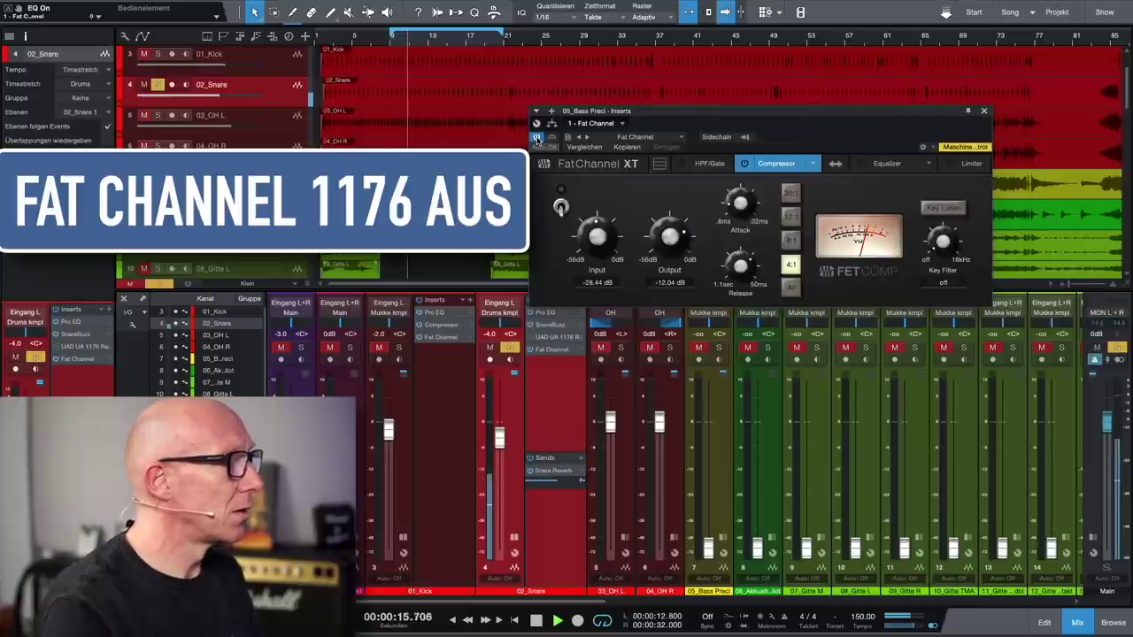
left_click(565, 207)
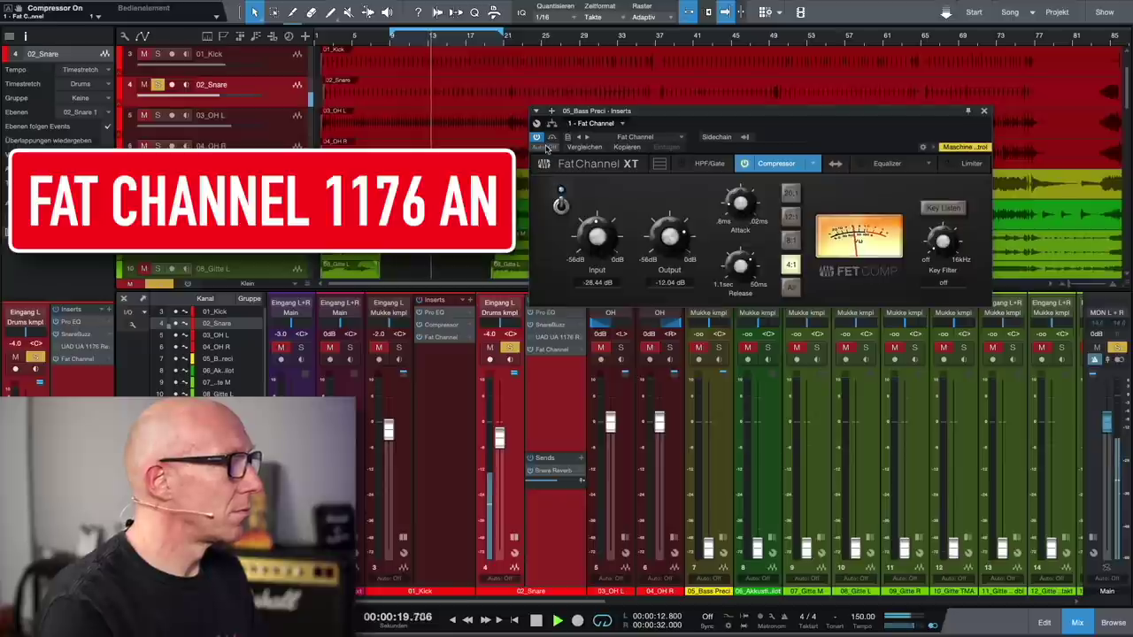
left_click(537, 139)
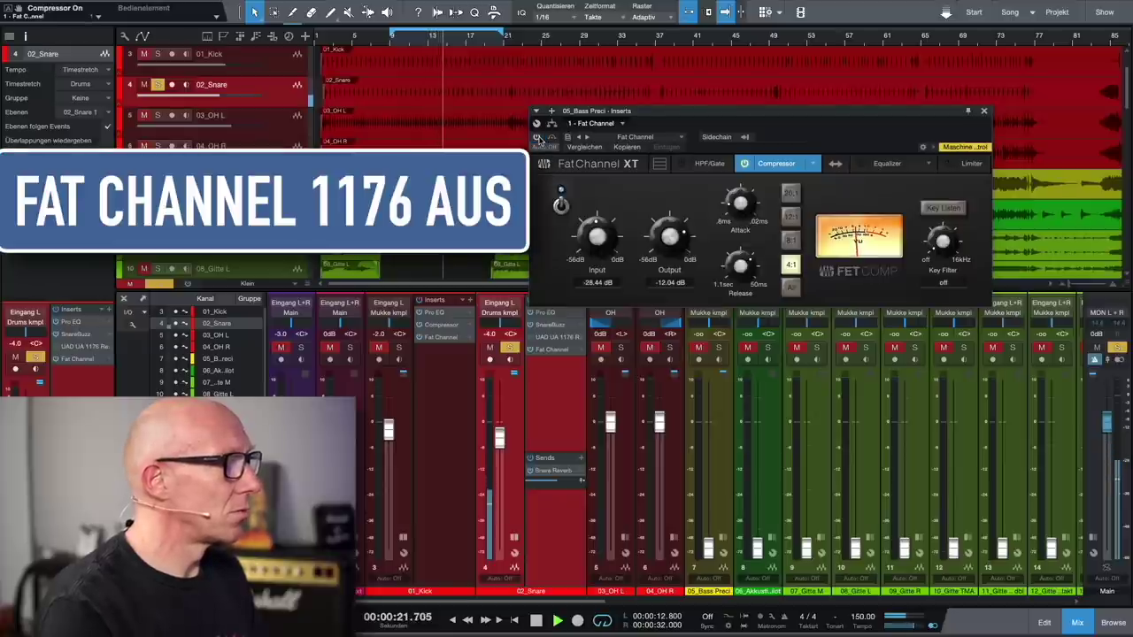
left_click(538, 139)
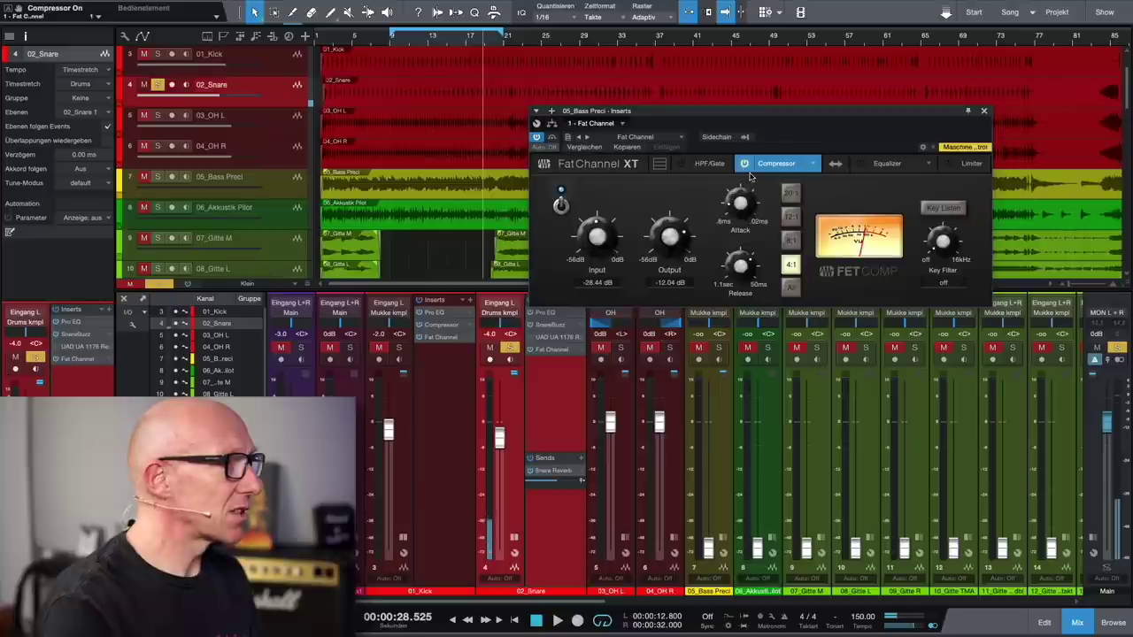
Switch off the Fat Channel's compressor, enable and display its Vintage EQ, and move the plug-in window lower.
left_click(745, 164)
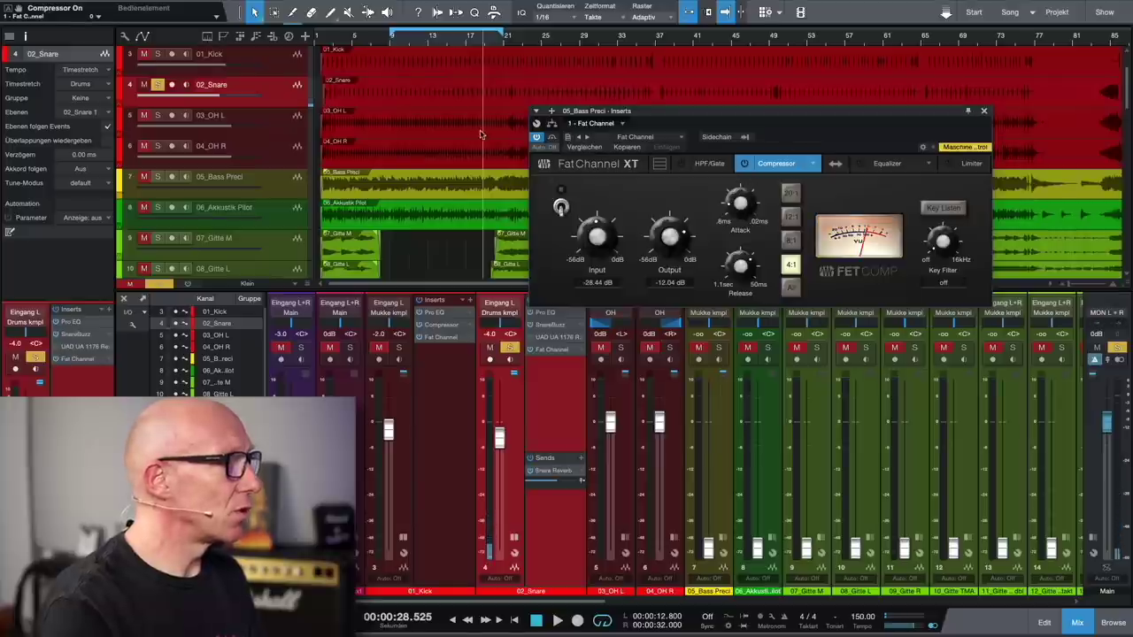
left_click(860, 164)
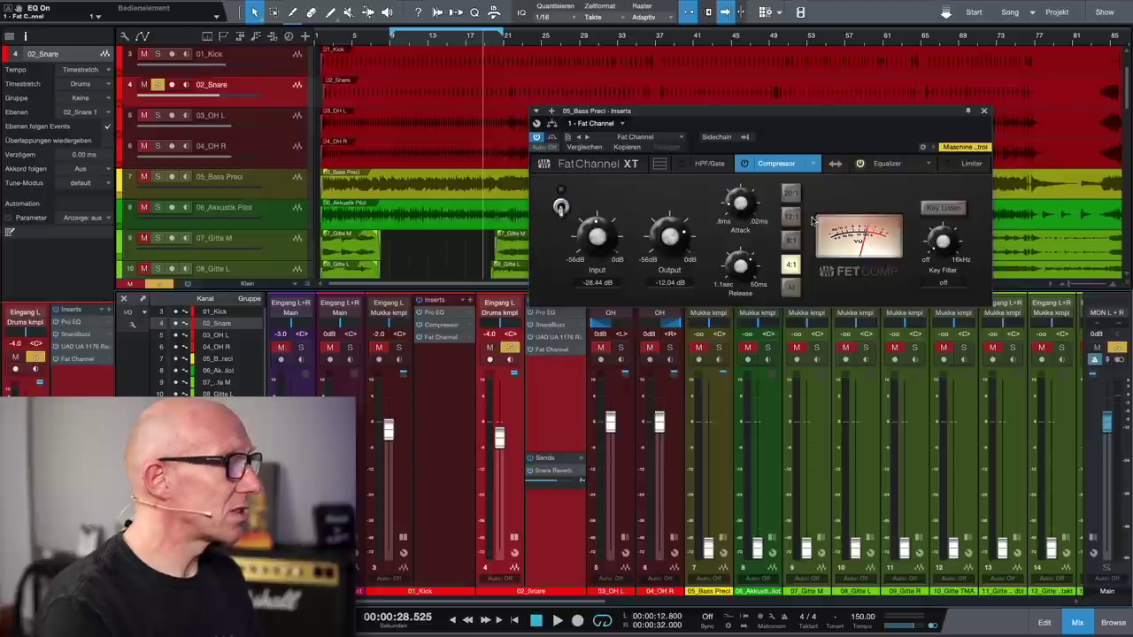
left_click(892, 165)
left_click_drag(857, 120, 887, 208)
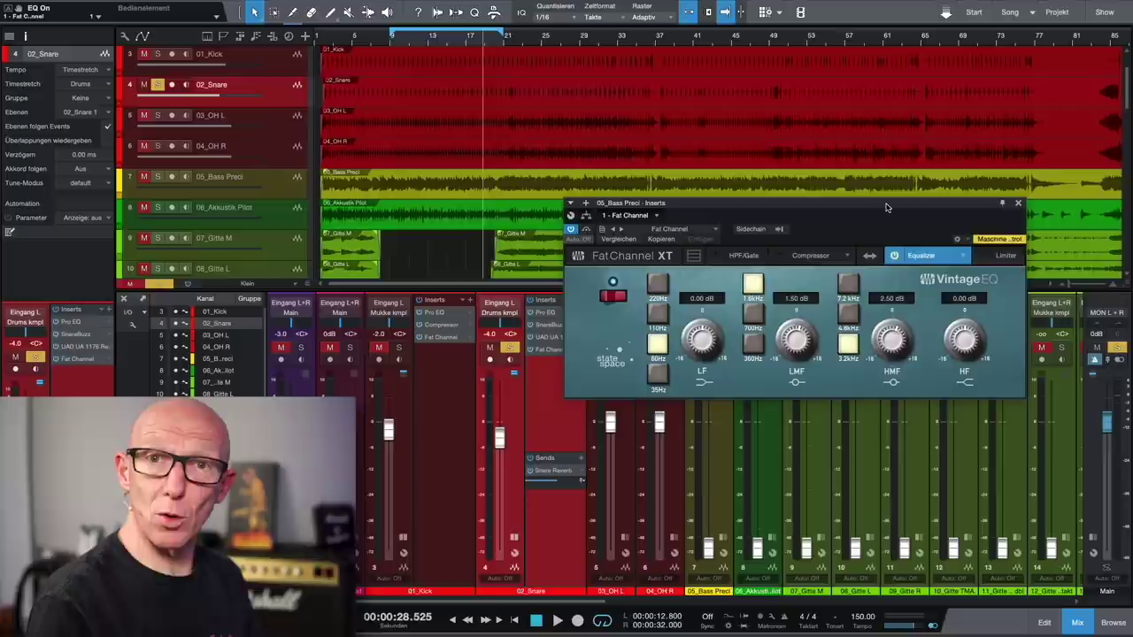
left_click_drag(887, 207, 905, 198)
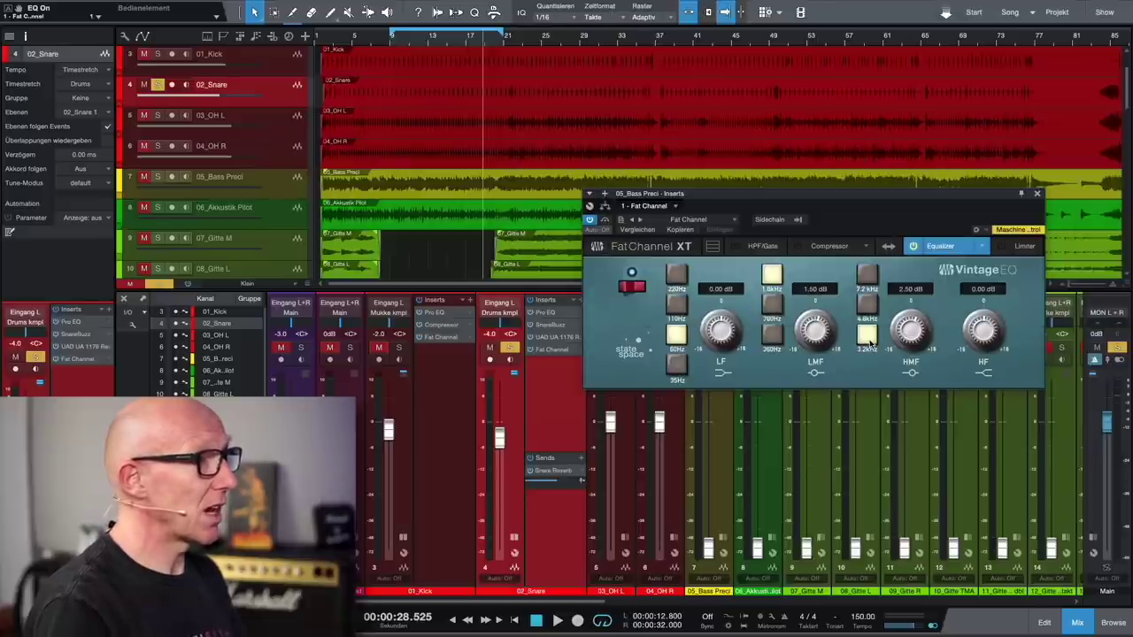
Play the snare and compare the Fat Channel's Vintage EQ switched off and on, leaving it on.
key("space")
key("space")
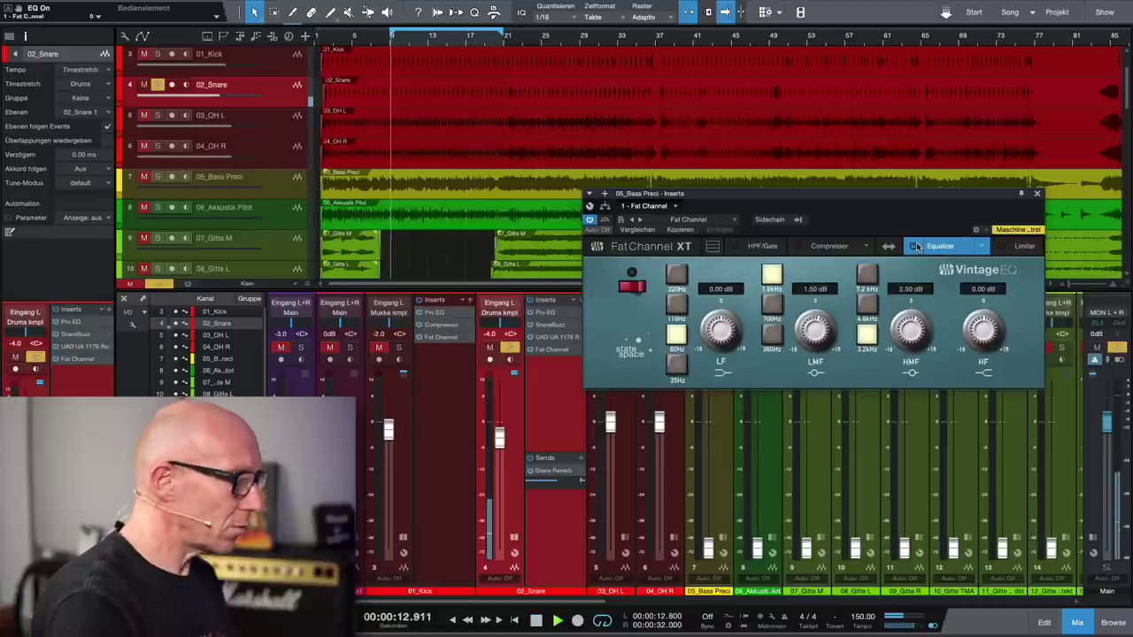
left_click(913, 247)
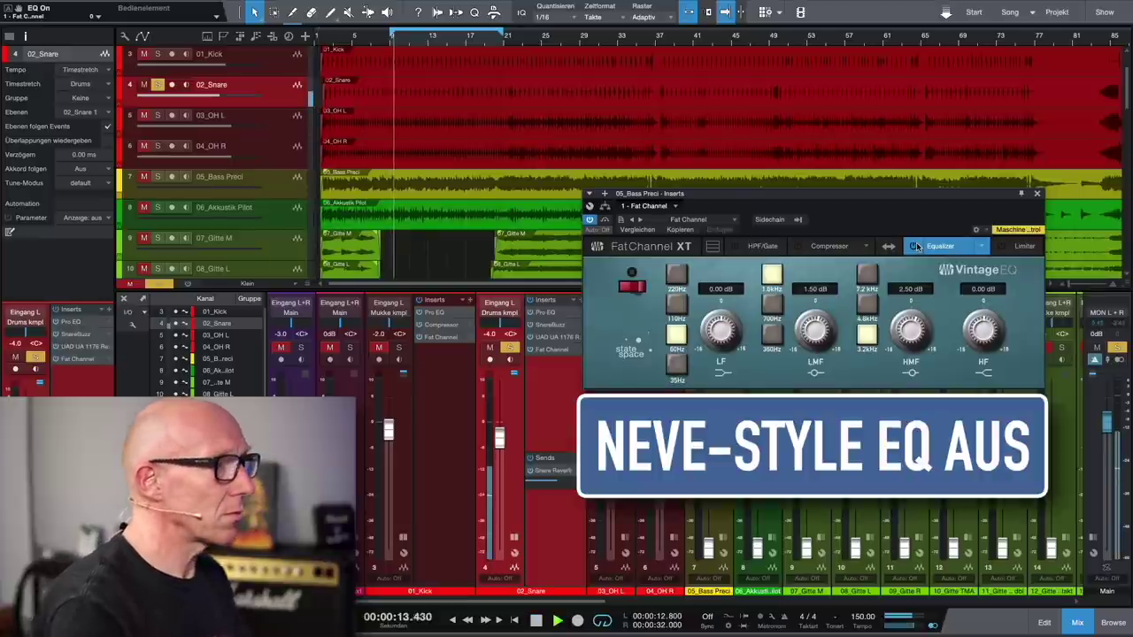
left_click(914, 247)
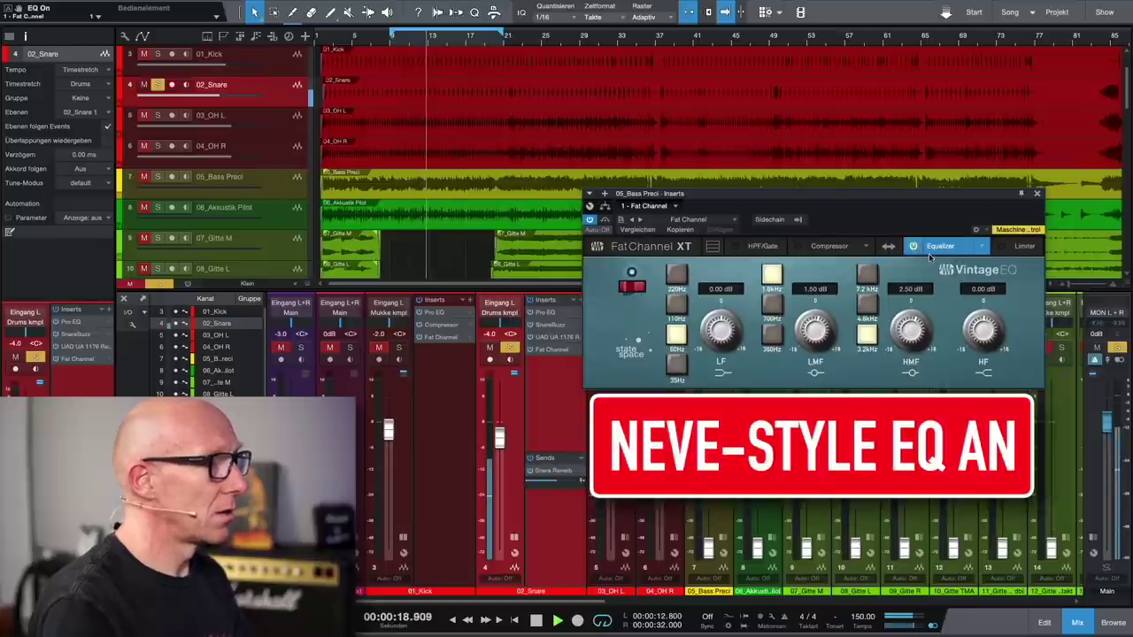
left_click(914, 247)
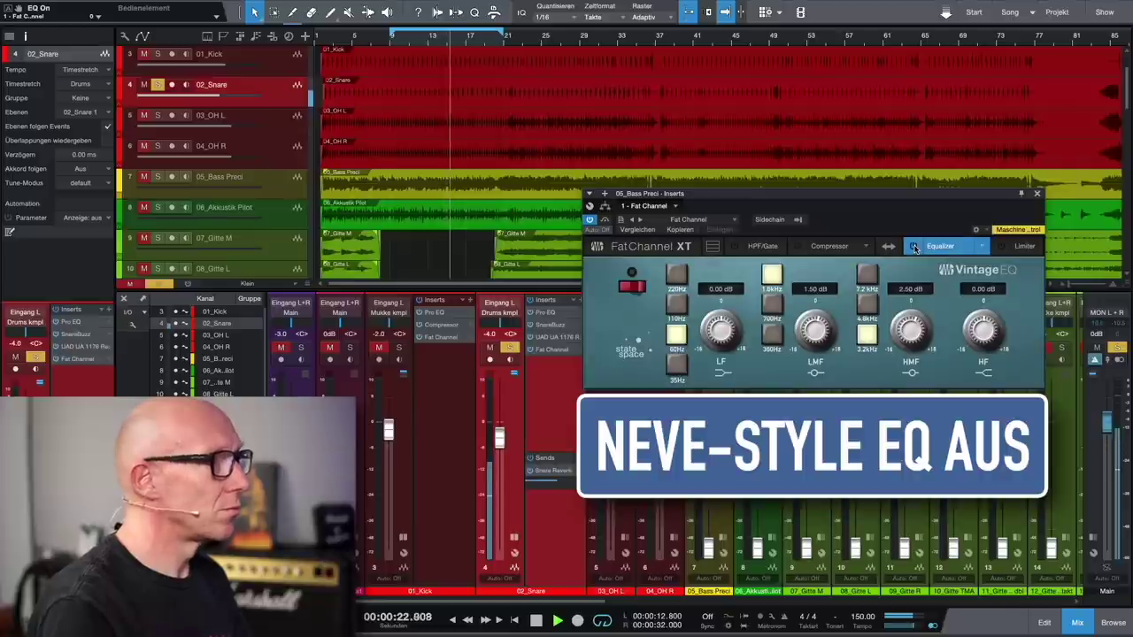
left_click(914, 247)
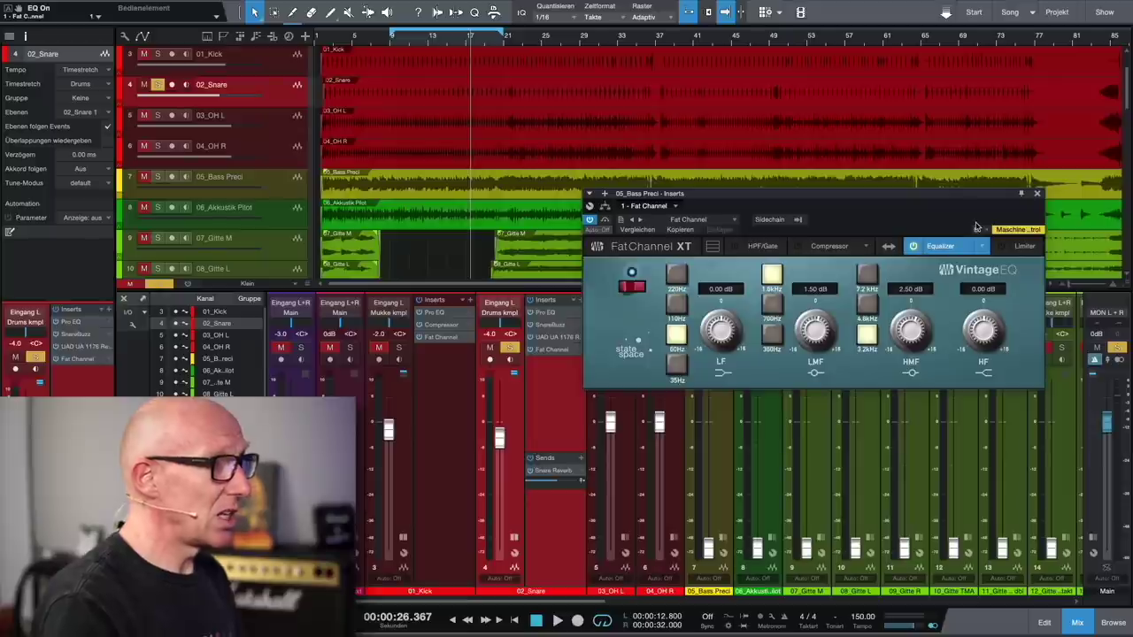
Close the Fat Channel window and collapse 02_Snare's inserts and sends section in the mixer.
left_click(1038, 194)
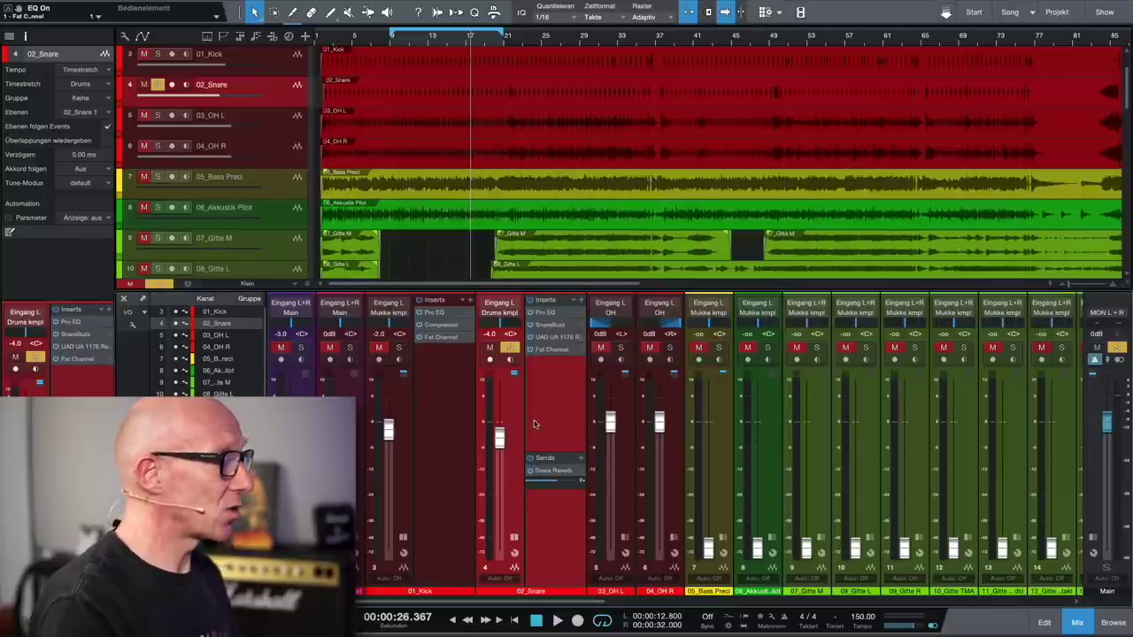
left_click(514, 536)
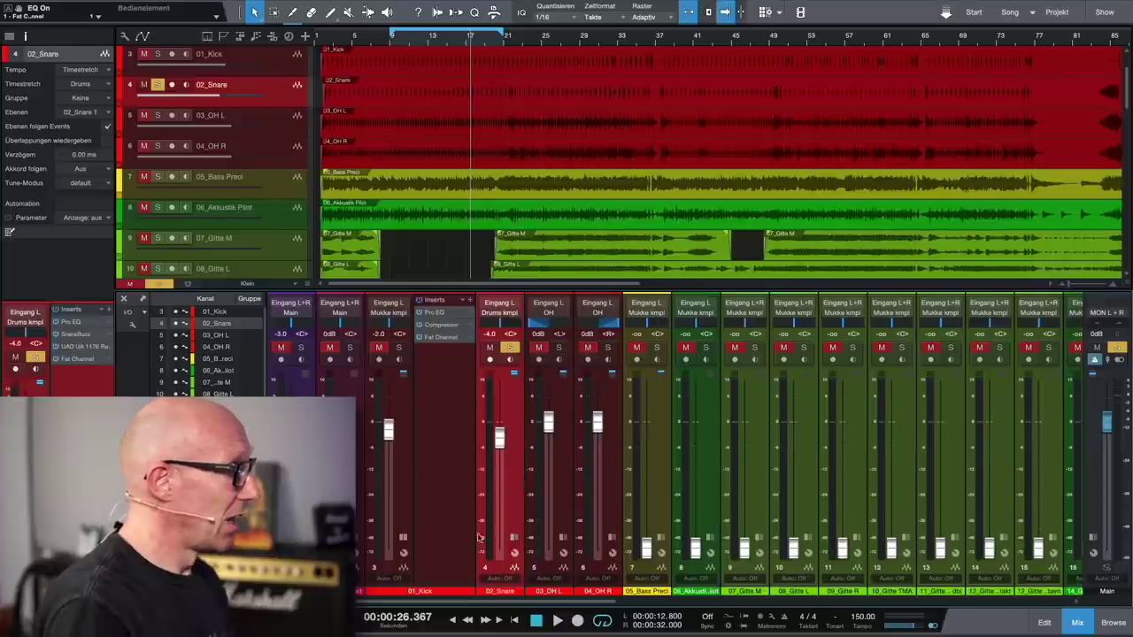
Collapse 01_Kick's inserts section, solo the kick together with the snare, and play both to compare their levels.
left_click(404, 537)
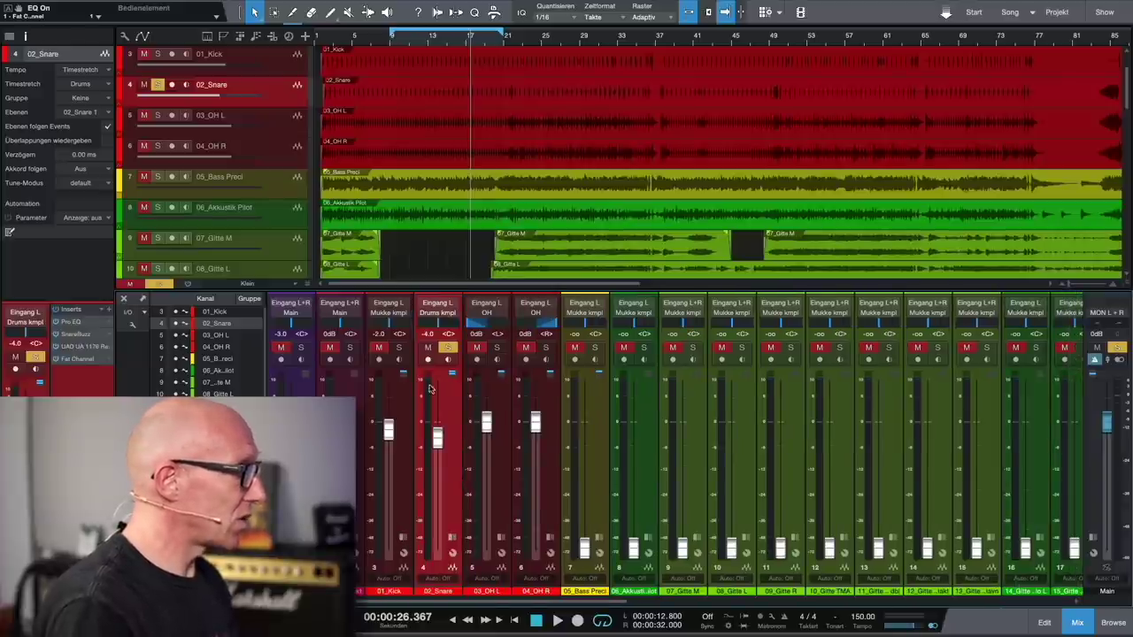
left_click(398, 348)
key("space")
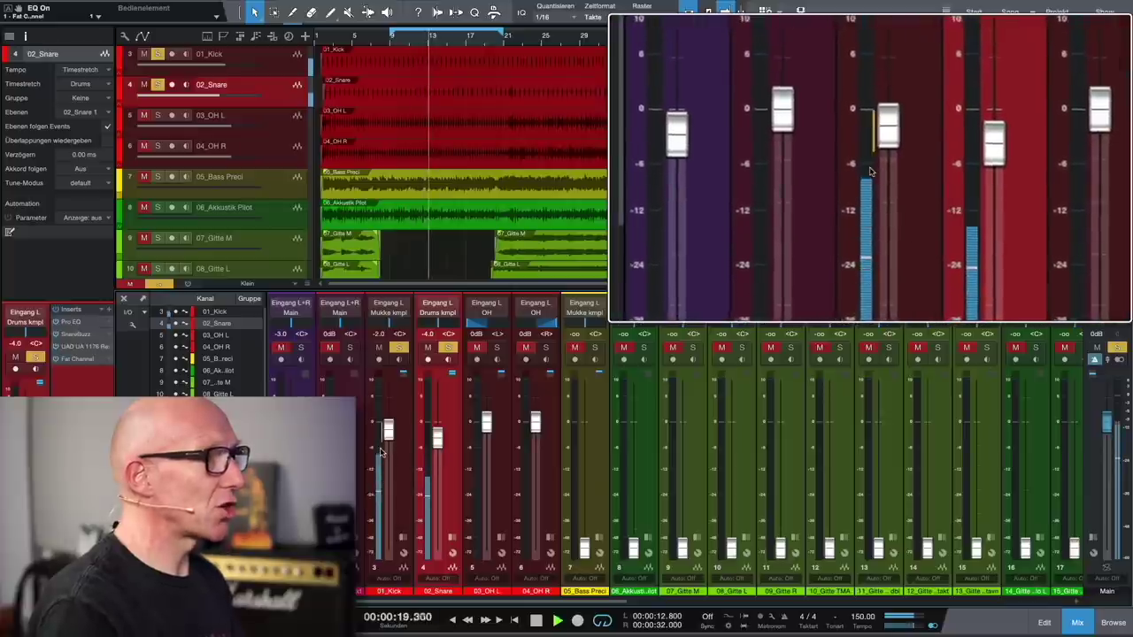
left_click_drag(379, 452, 379, 452)
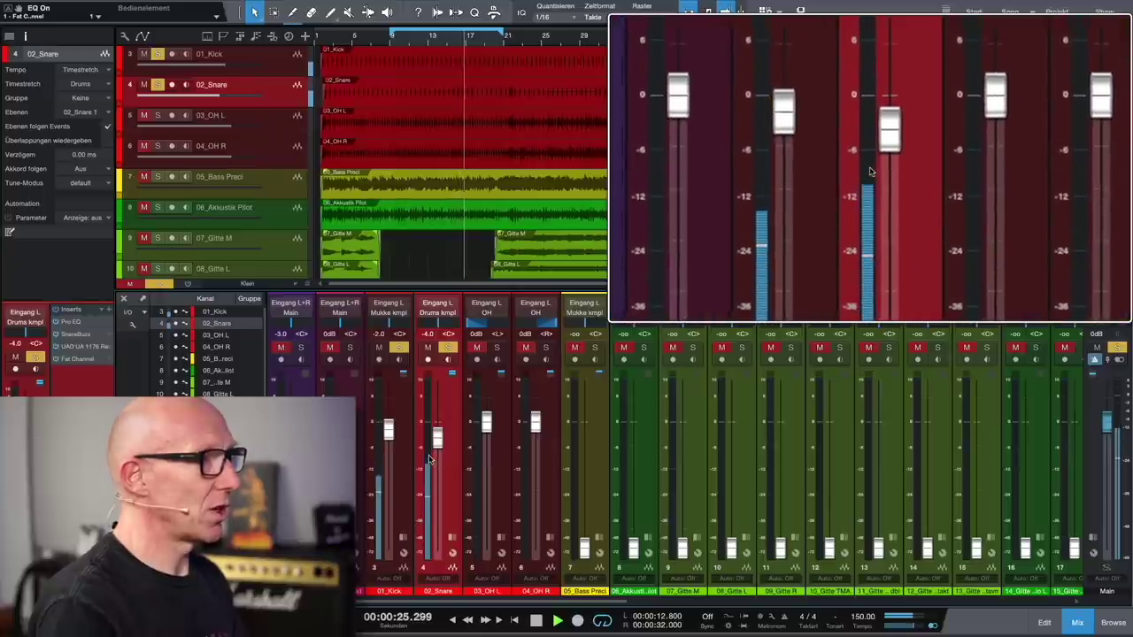
mouse_move(429, 460)
left_click_drag(429, 459, 429, 458)
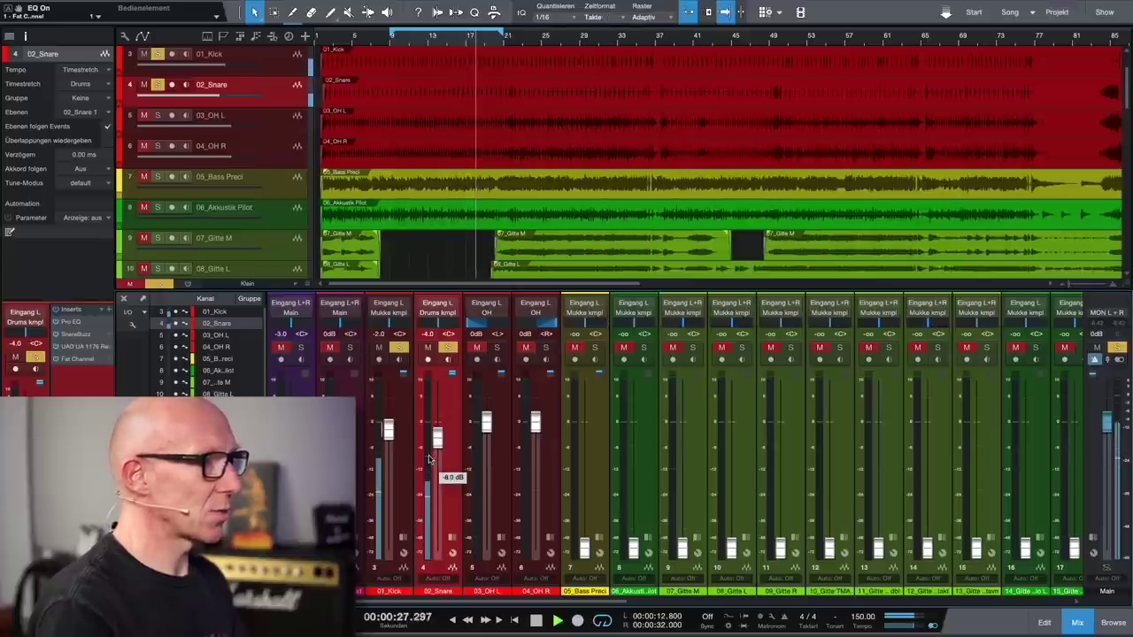
key("space")
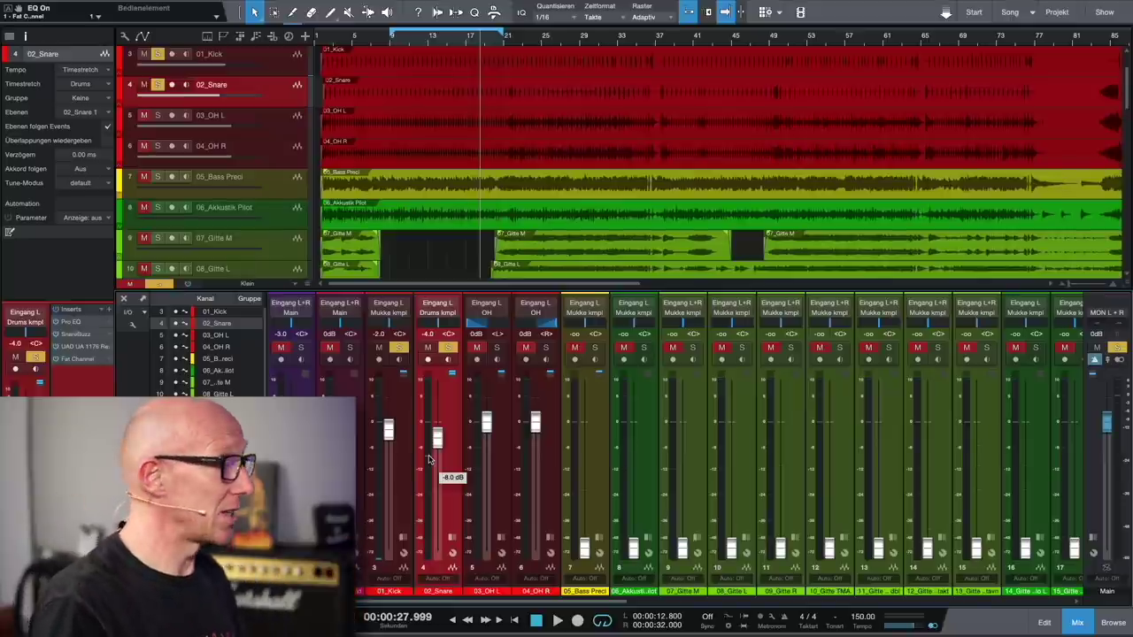
Expand the inserts sections of 03_OH L and 04_OH R and solo only these two overhead channels.
left_click(501, 538)
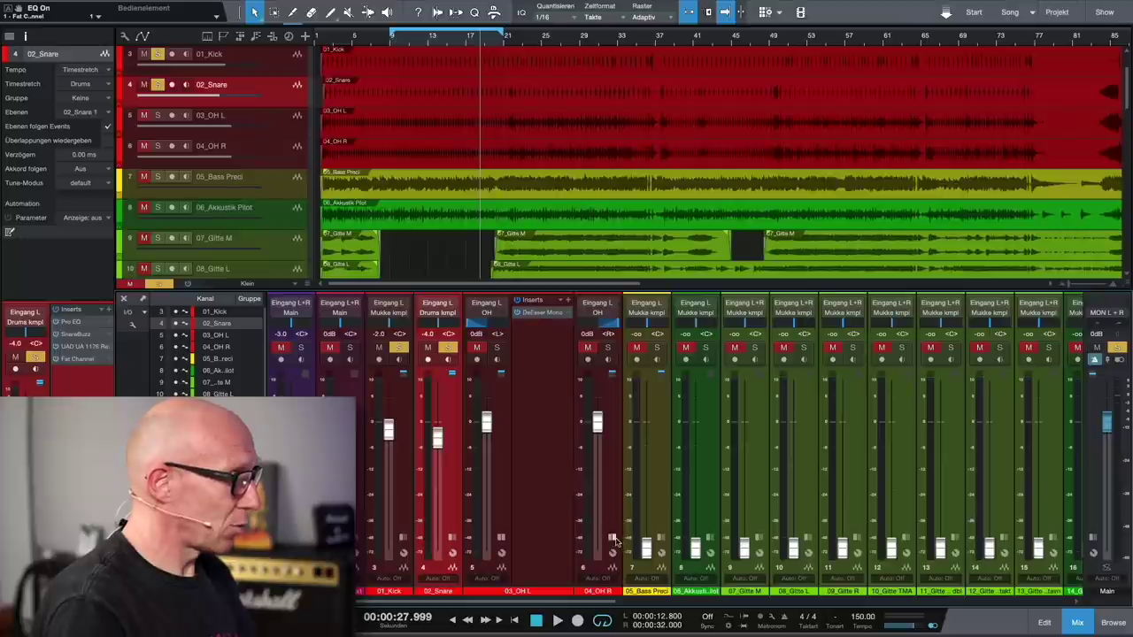
left_click(611, 538)
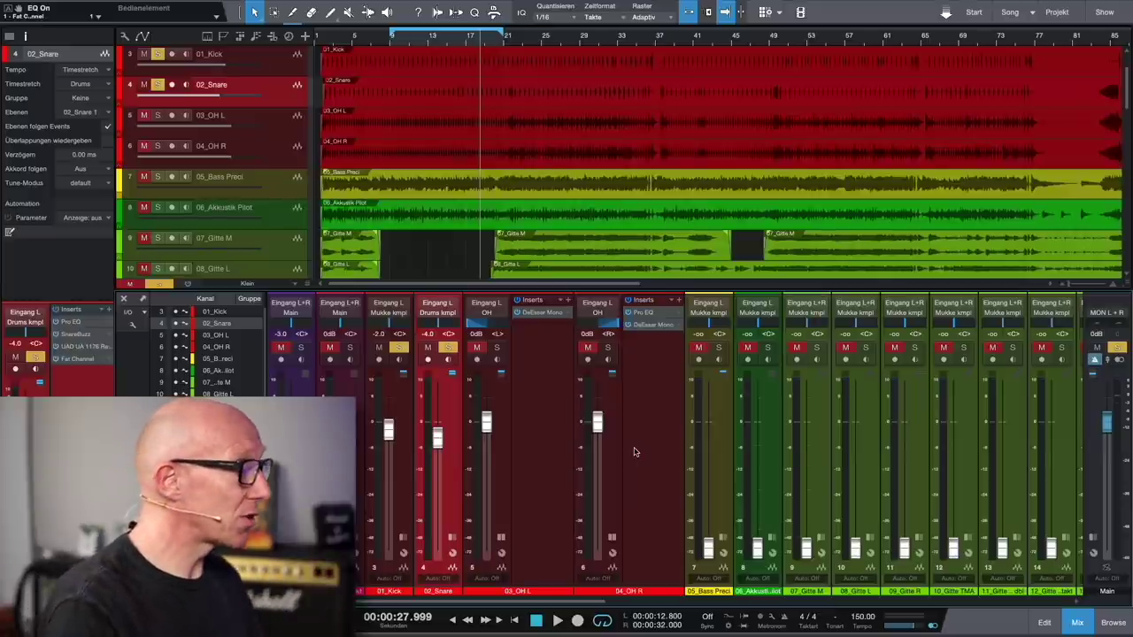
left_click(497, 349)
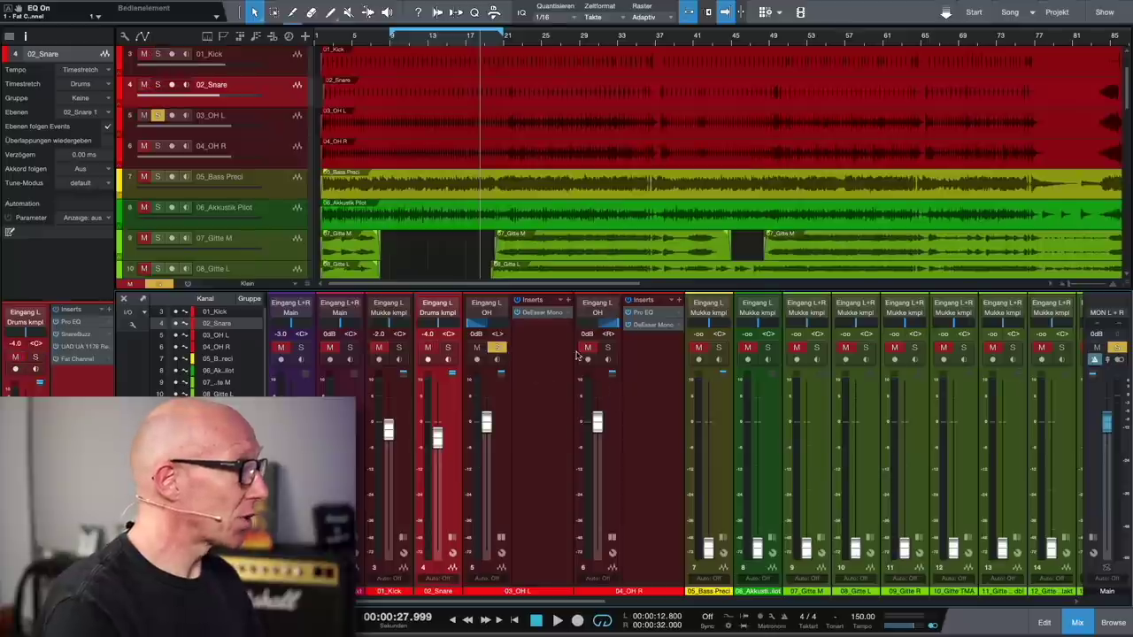
left_click(607, 349)
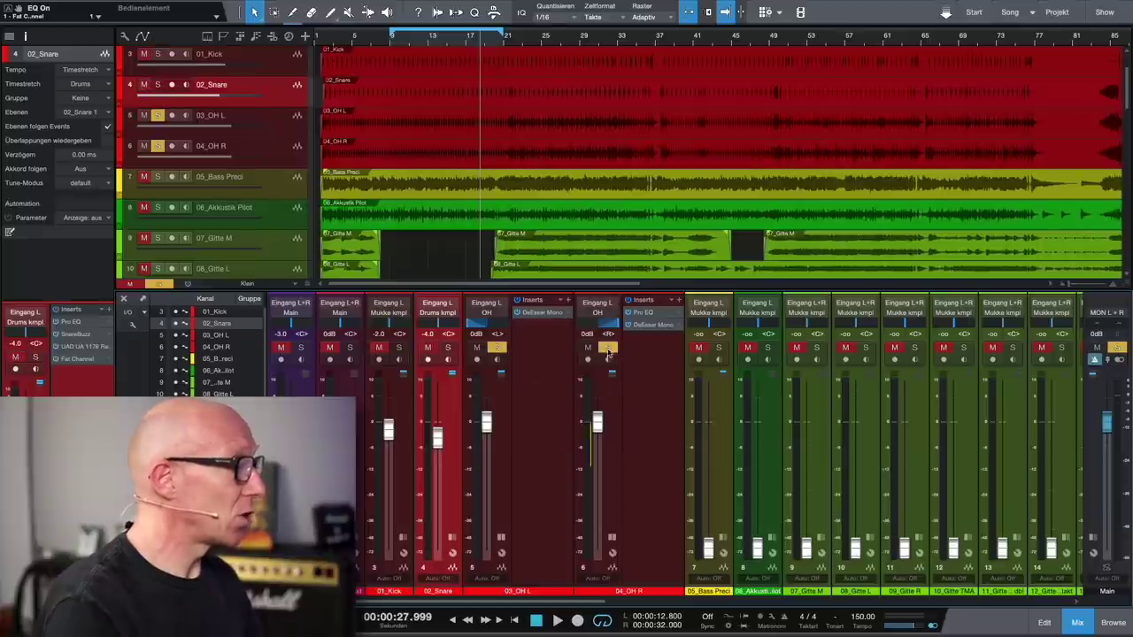
Examine the Pro EQ settings on 04_OH R with the window moved higher, and close it.
left_click(655, 314)
left_click_drag(981, 399, 728, 110)
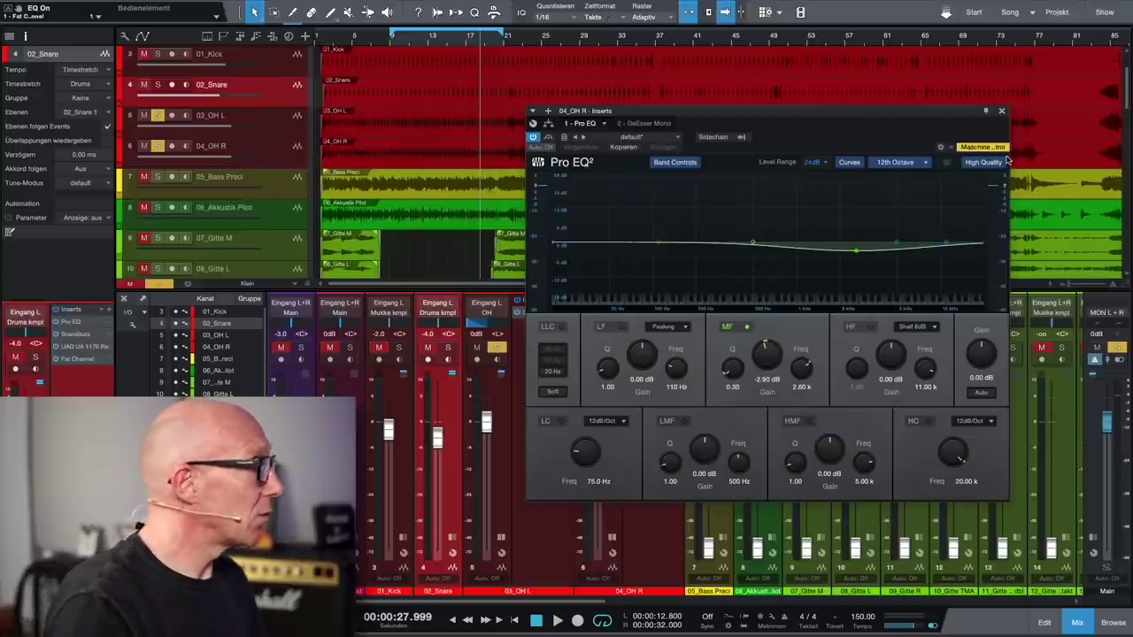
left_click(1002, 112)
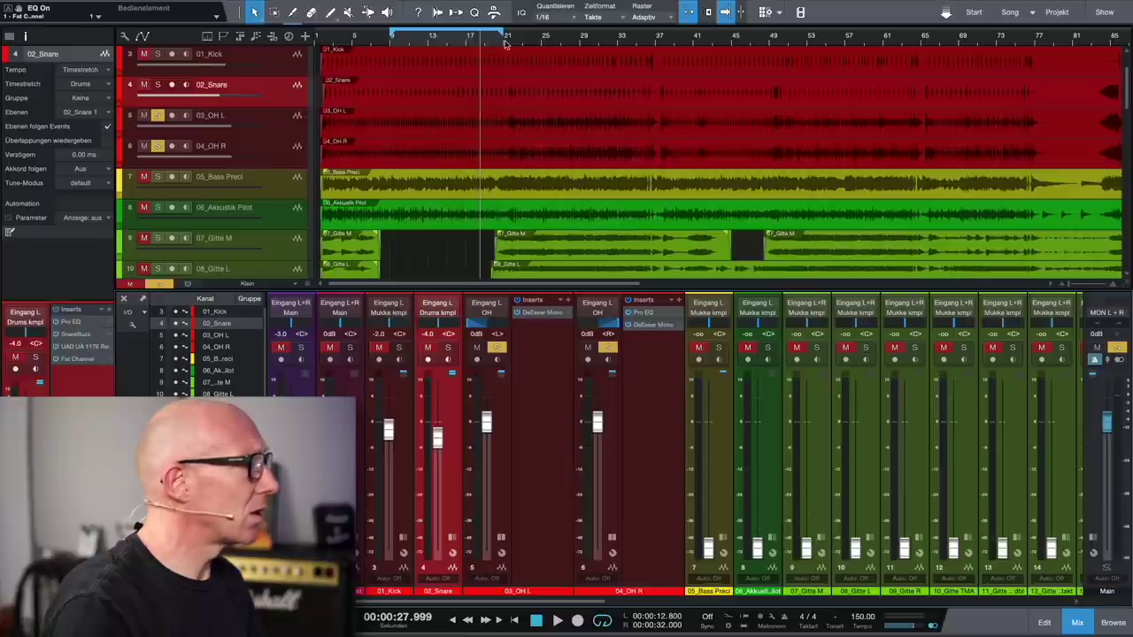
Play the overheads at different song positions and set the loop range from 33.600 to 36.800 seconds.
left_click(332, 39)
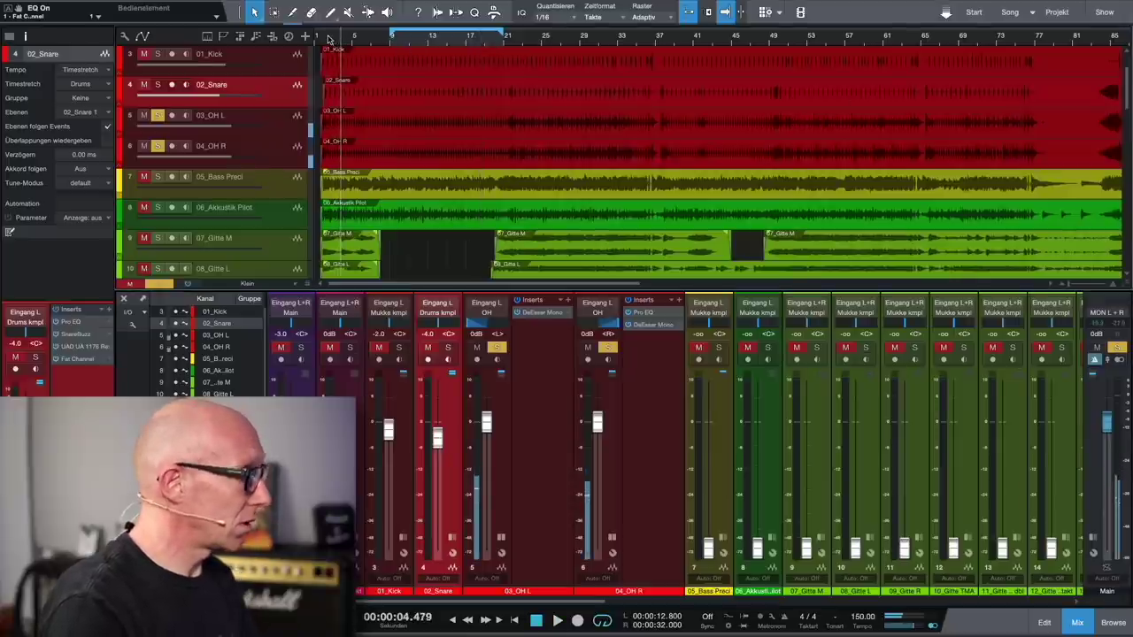
left_click_drag(326, 35, 354, 35)
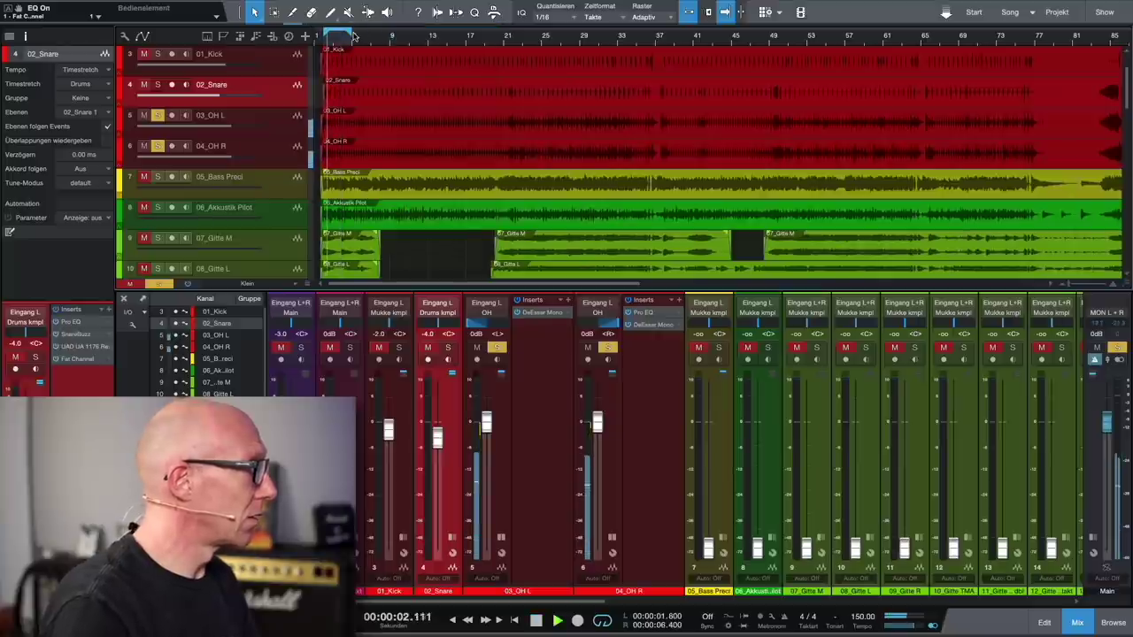
left_click(498, 37)
key("space")
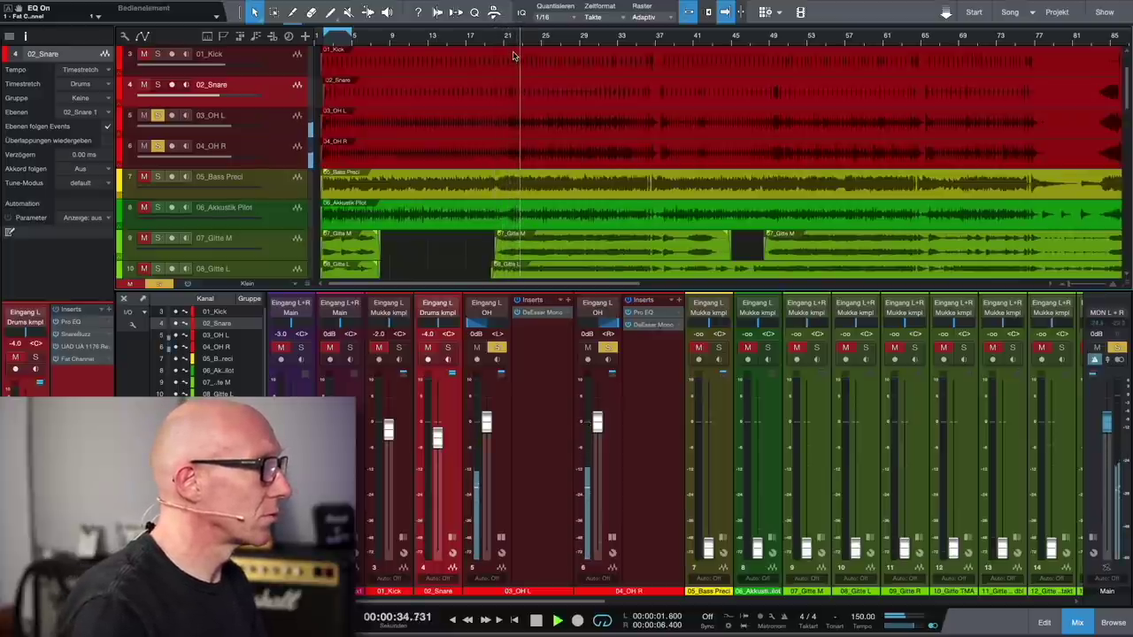
key("space")
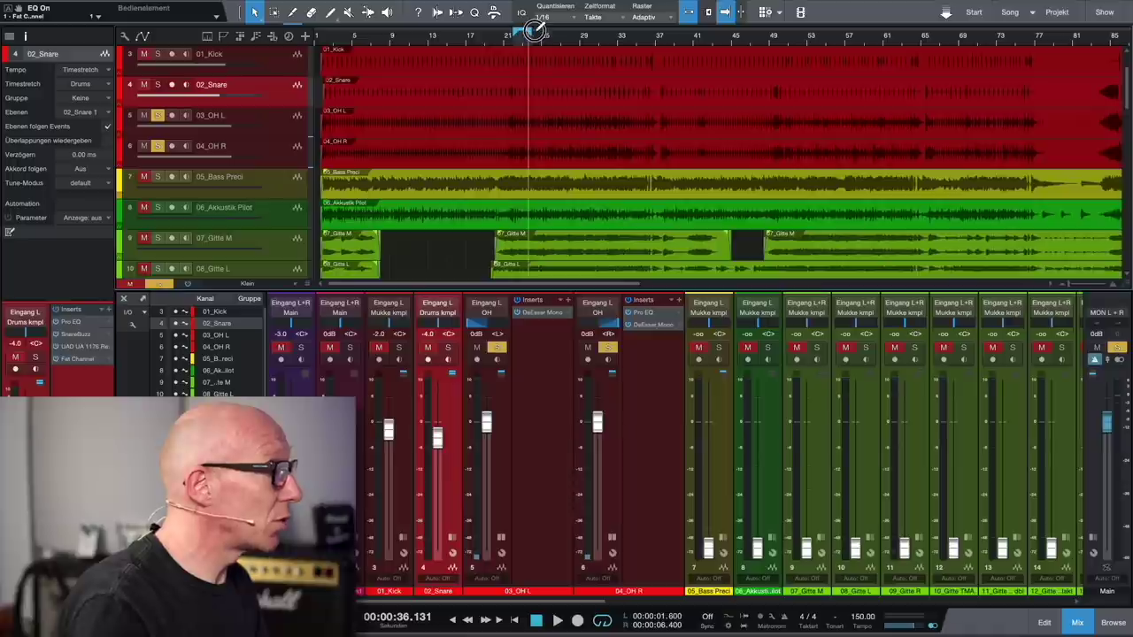
left_click_drag(513, 34, 531, 33)
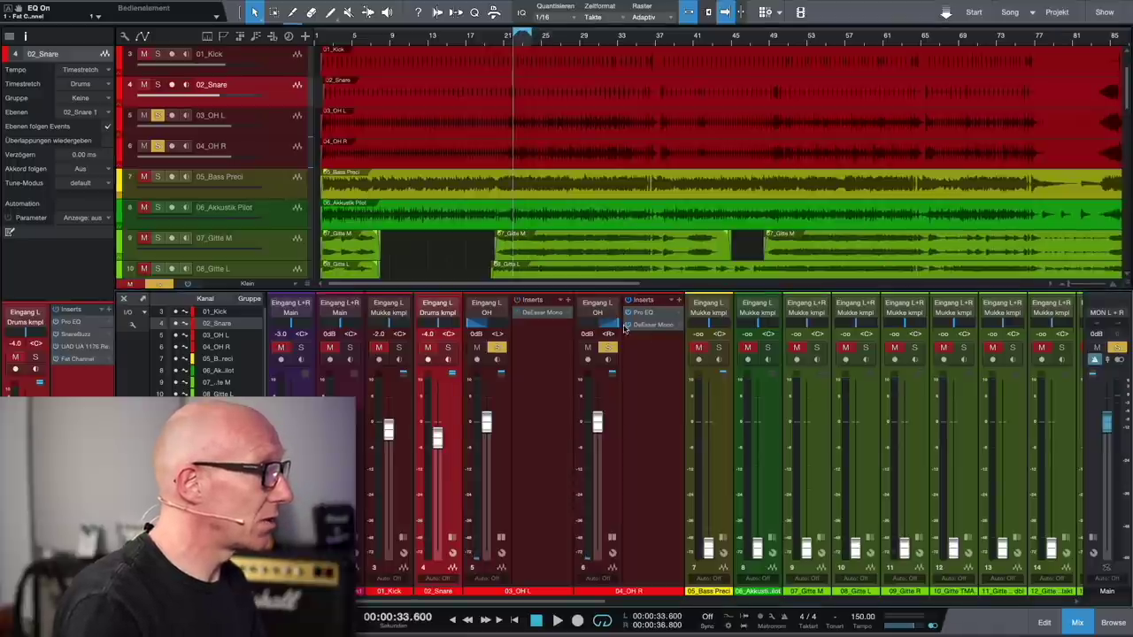
Play the looped overheads and compare 04_OH R's Pro EQ switched off and on, leaving it on.
key("space")
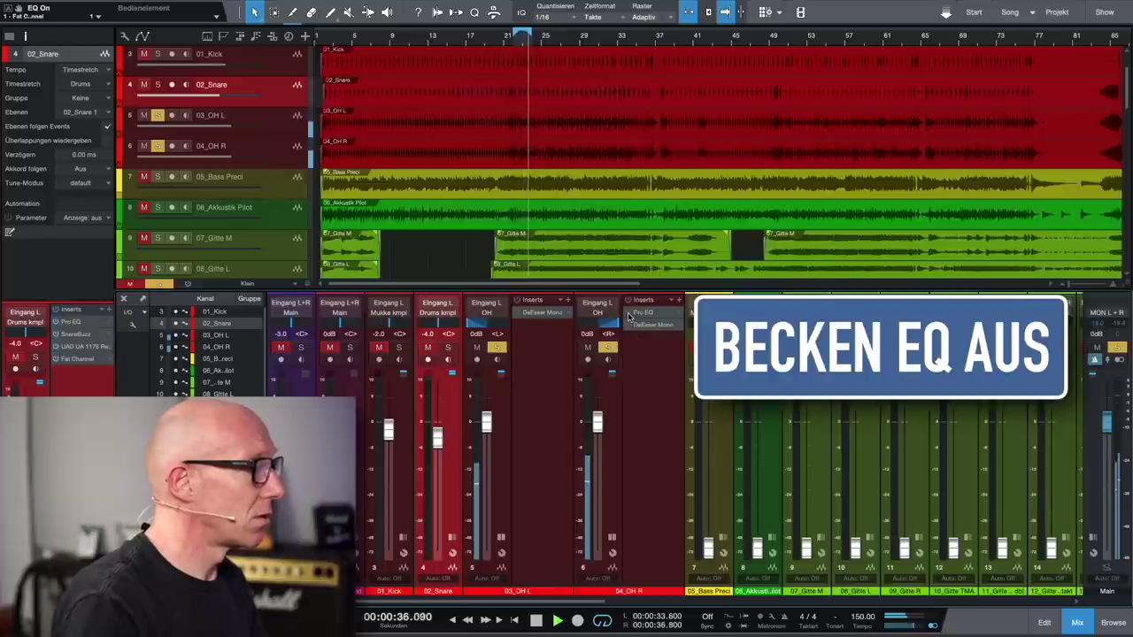
left_click(630, 316)
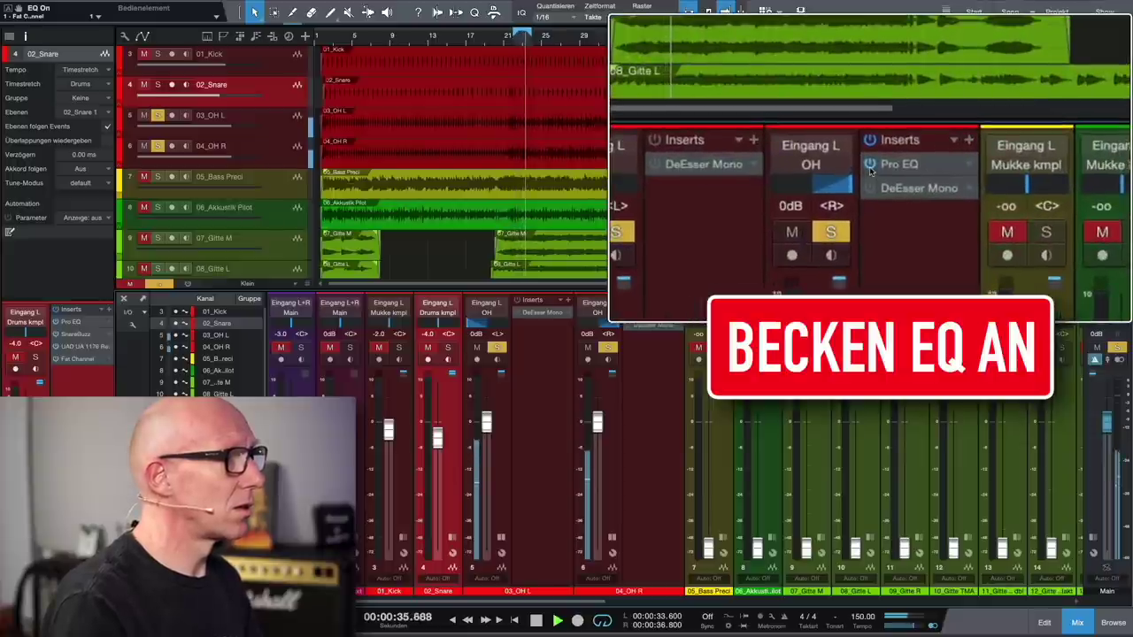
left_click(629, 316)
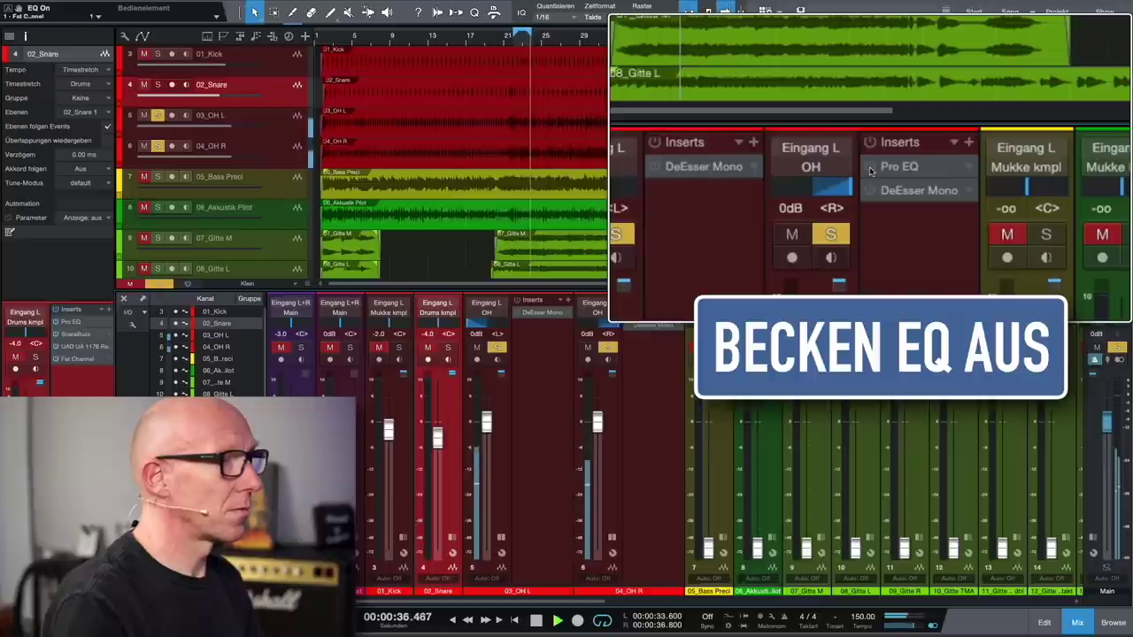
left_click(630, 316)
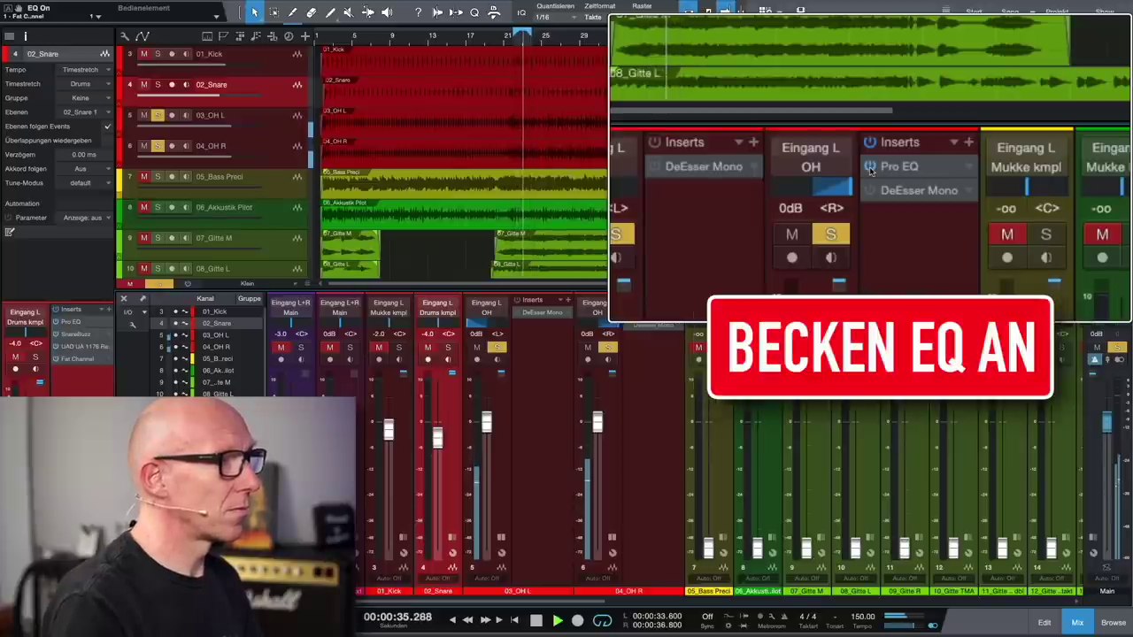
key("space")
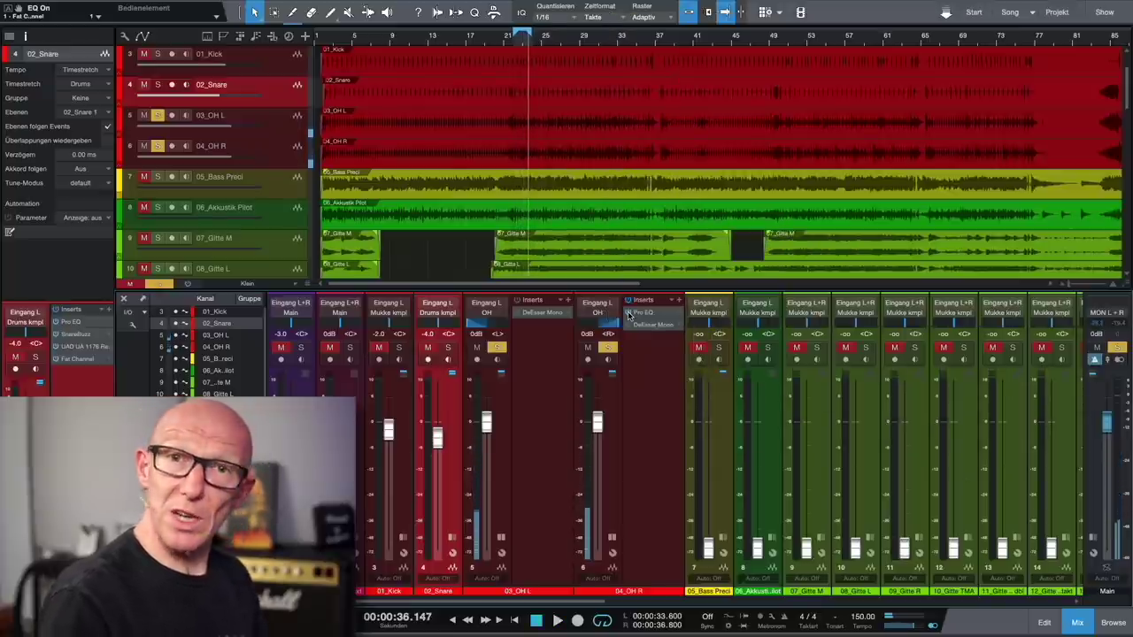
Show the DeEsser Mono windows of 04_OH R and 03_OH L side by side in the upper part of the arrangement.
left_click(667, 350)
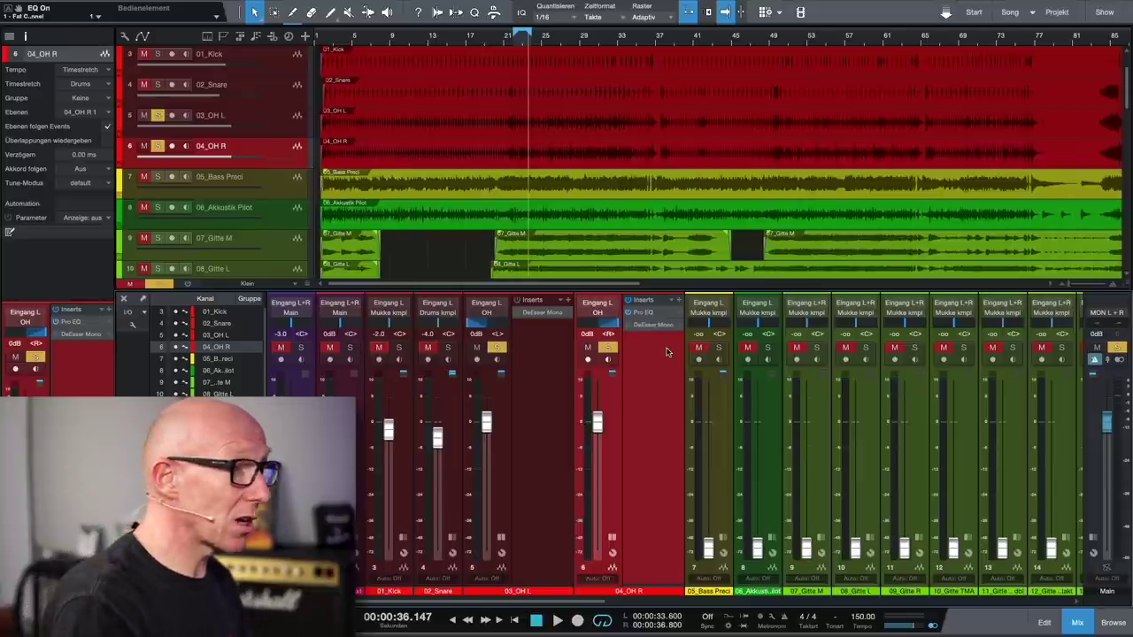
left_click(651, 325)
left_click_drag(921, 404, 929, 118)
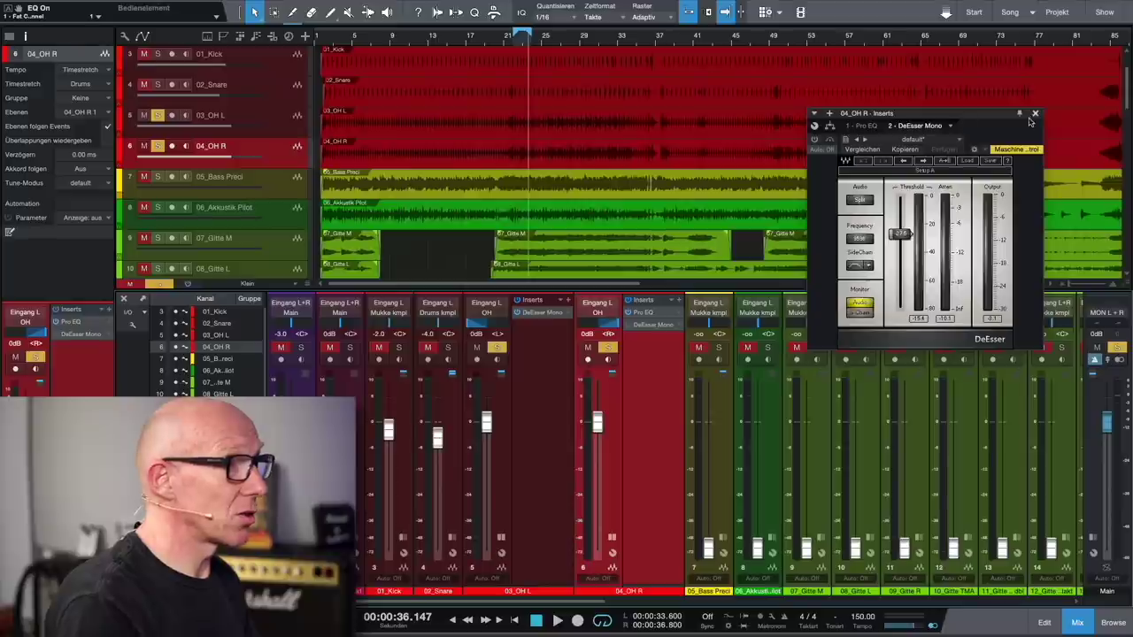
left_click(554, 317)
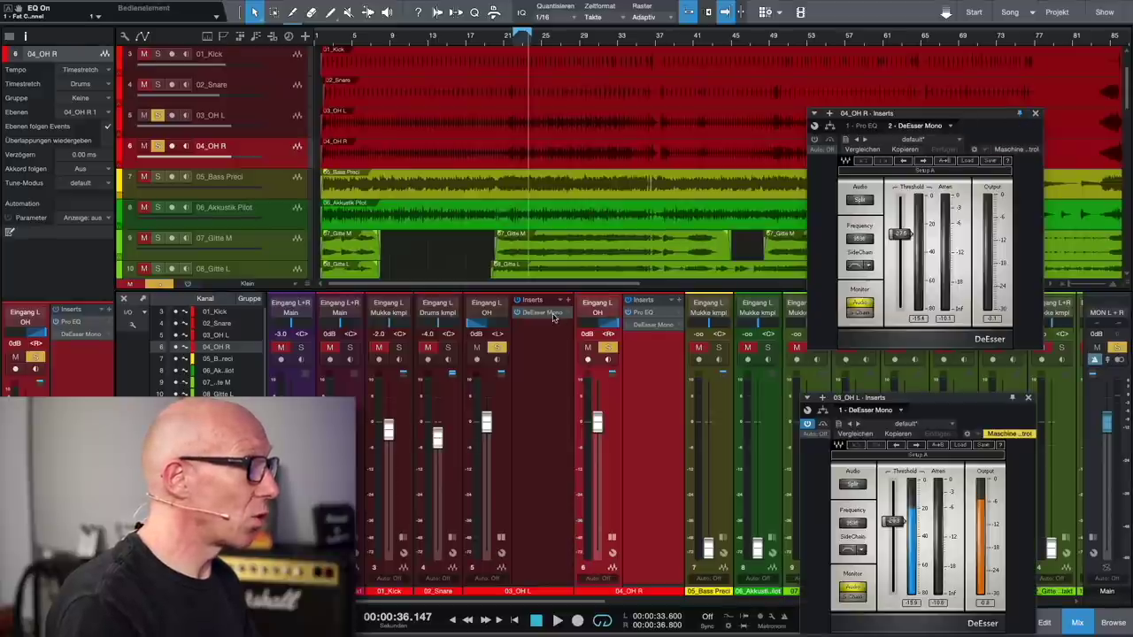
left_click_drag(946, 401, 710, 117)
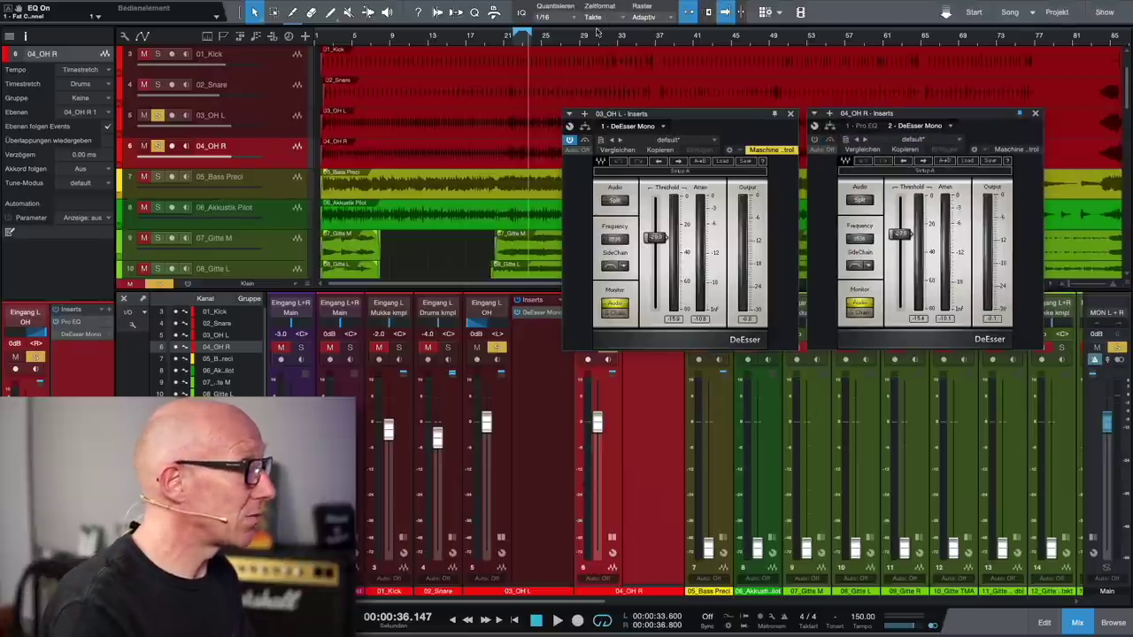
Play the overhead loop, switch on 04_OH R's DeEsser, and move both DeEsser windows clear of the channel inserts.
key("space")
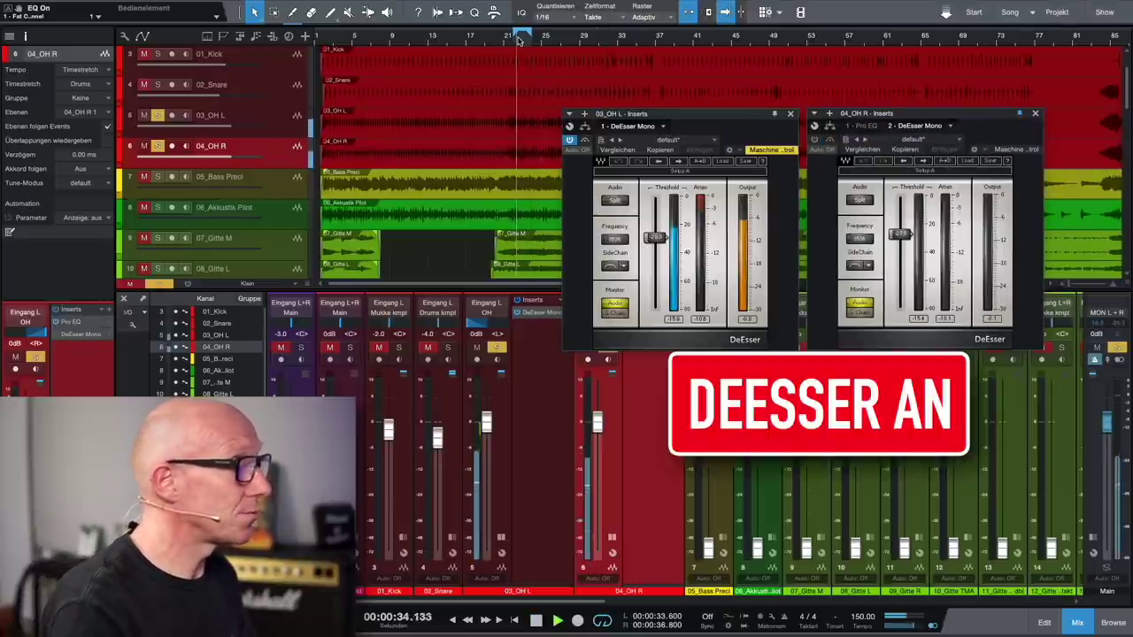
left_click(814, 127)
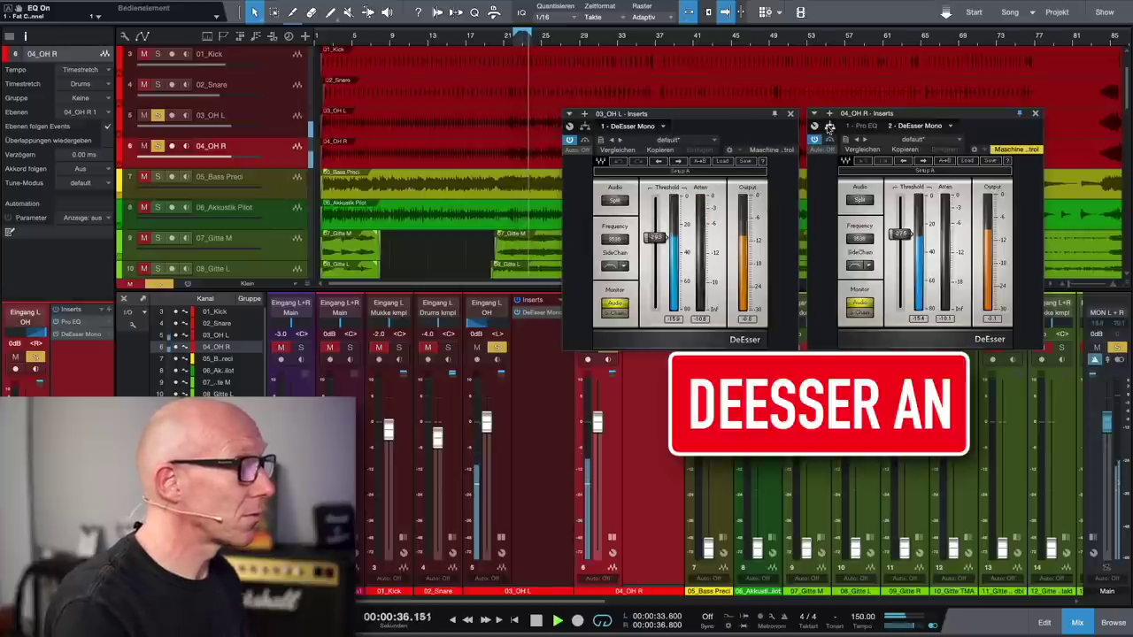
left_click_drag(893, 114, 917, 68)
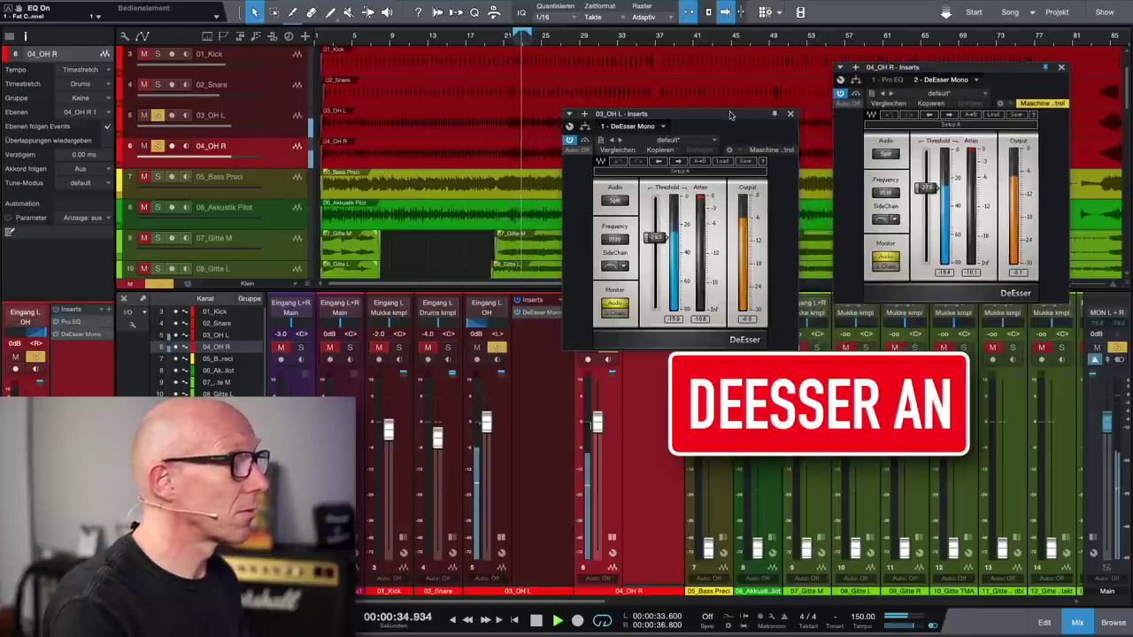
left_click_drag(730, 115, 760, 68)
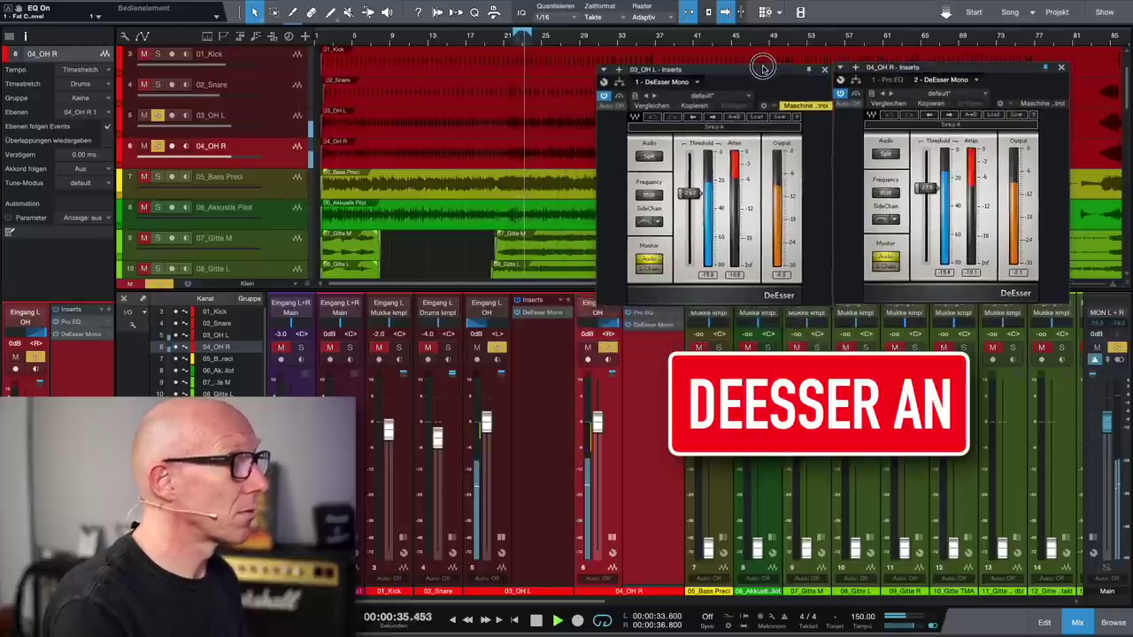
Compare the looped overheads with both DeEssers bypassed and active, leave both on, and stop playback.
left_click(500, 407)
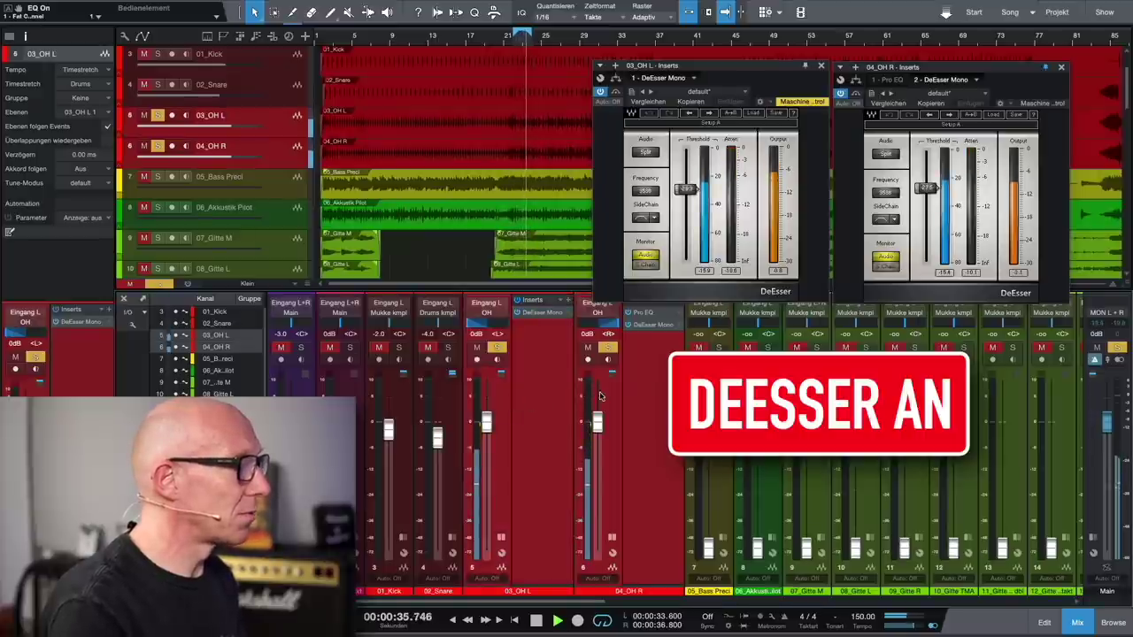
left_click(517, 400)
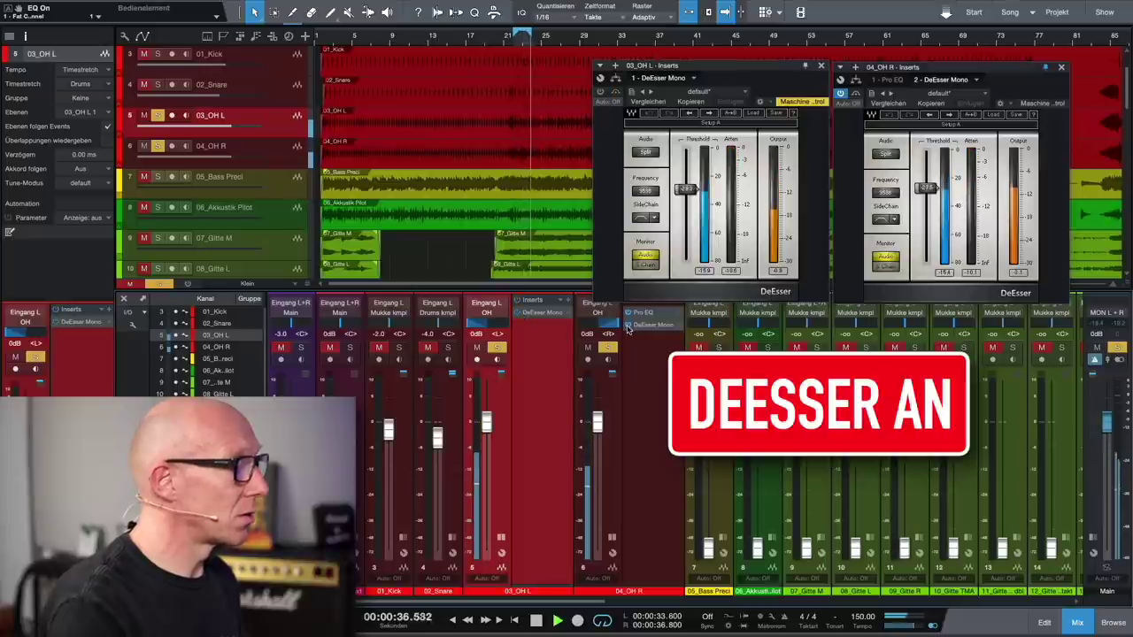
left_click(628, 326)
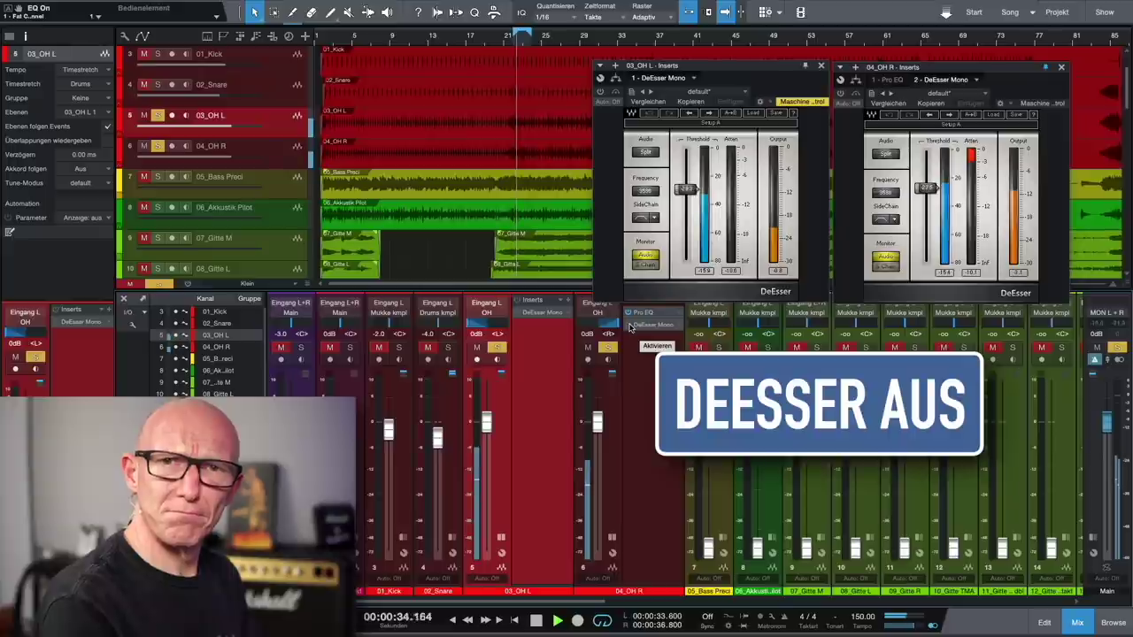
left_click(630, 327)
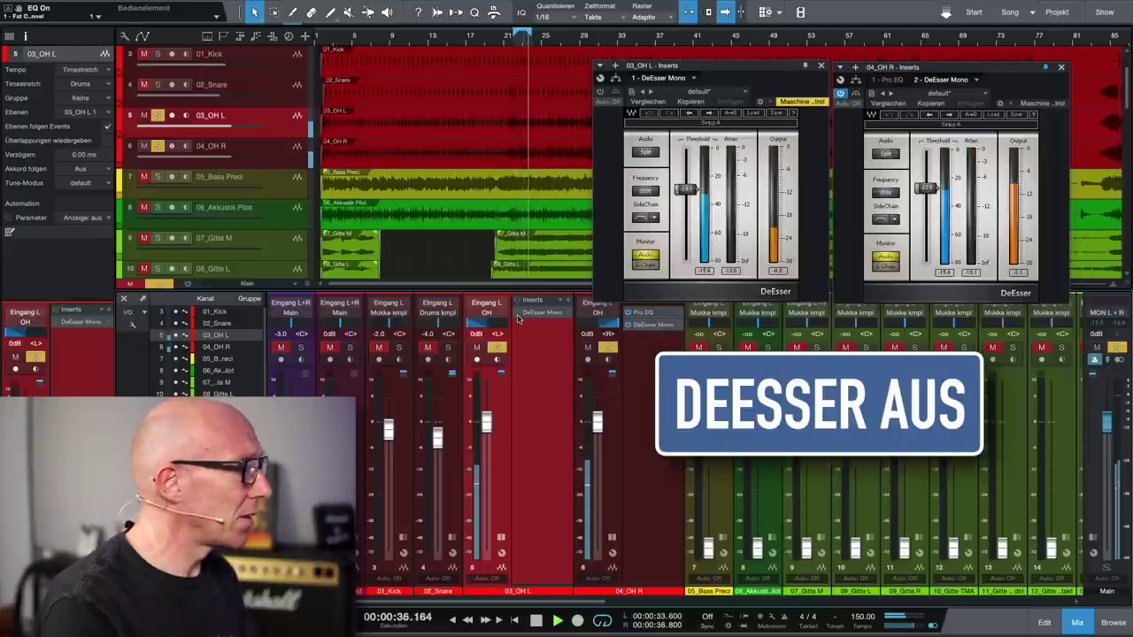
left_click(519, 320)
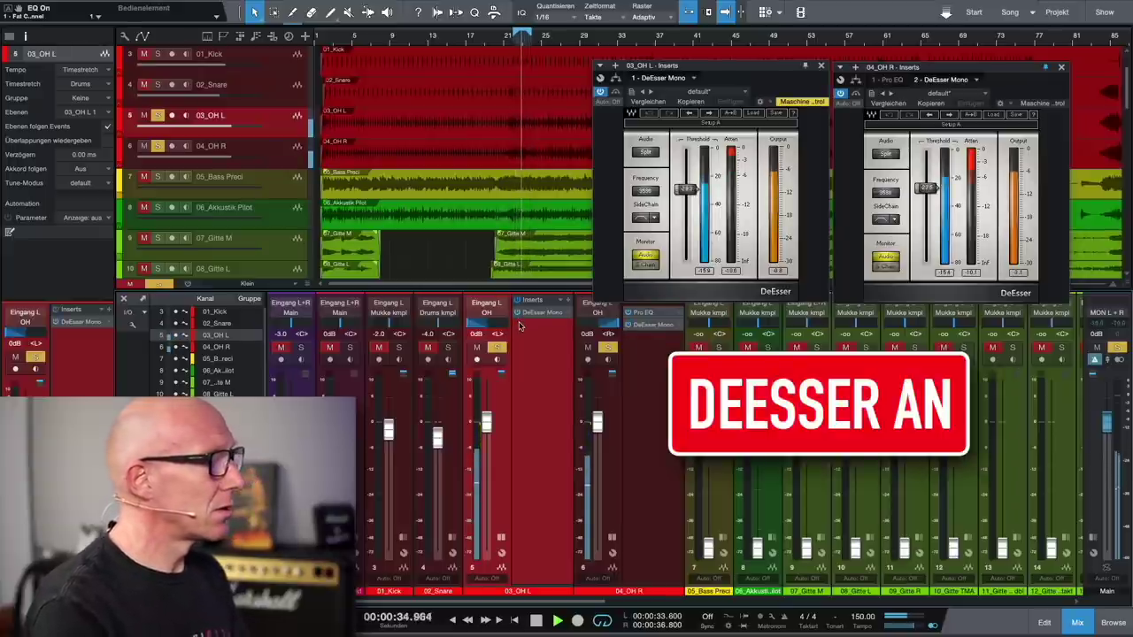
key("space")
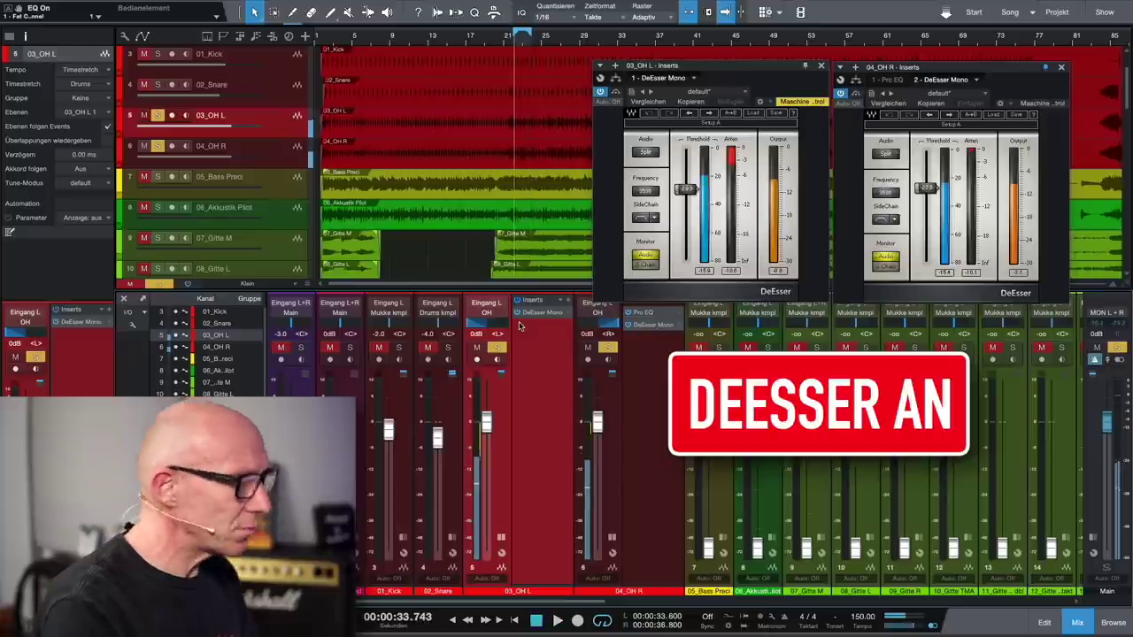
Close both DeEsser windows and collapse the insert sections of the 03_OH L and 04_OH R channels.
left_click(1062, 68)
left_click(820, 67)
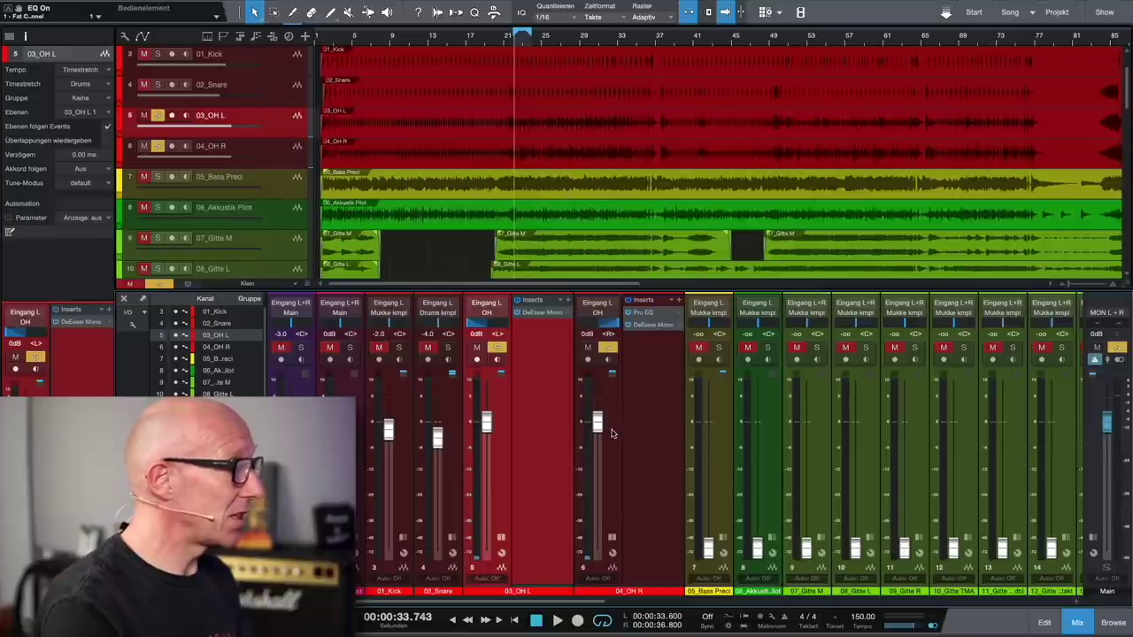
left_click(500, 539)
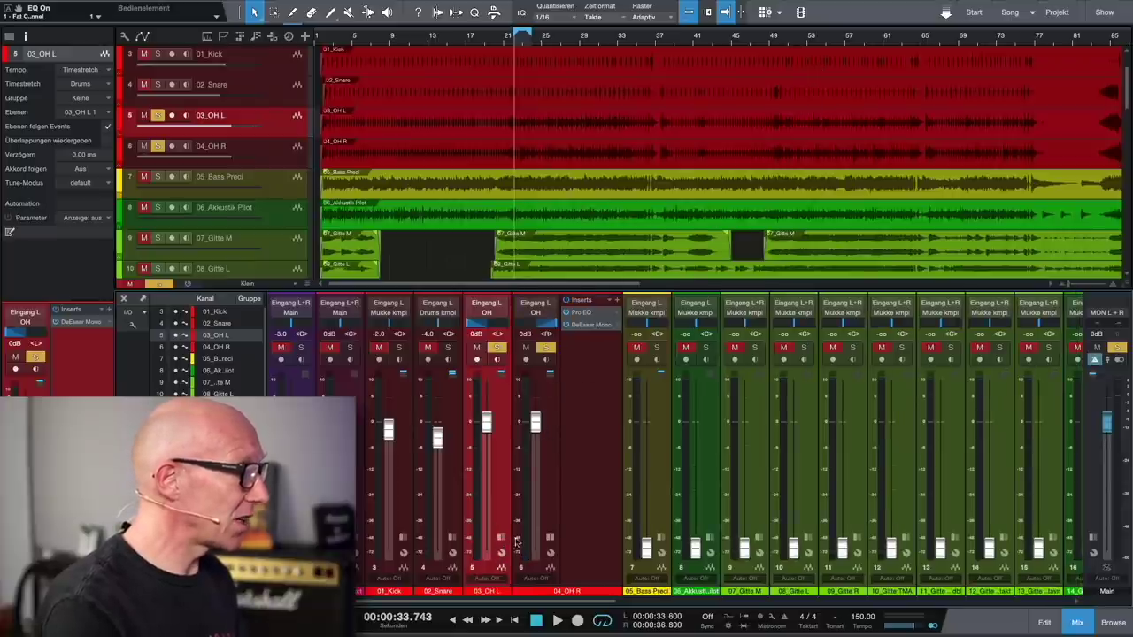
left_click(548, 538)
left_click(547, 513)
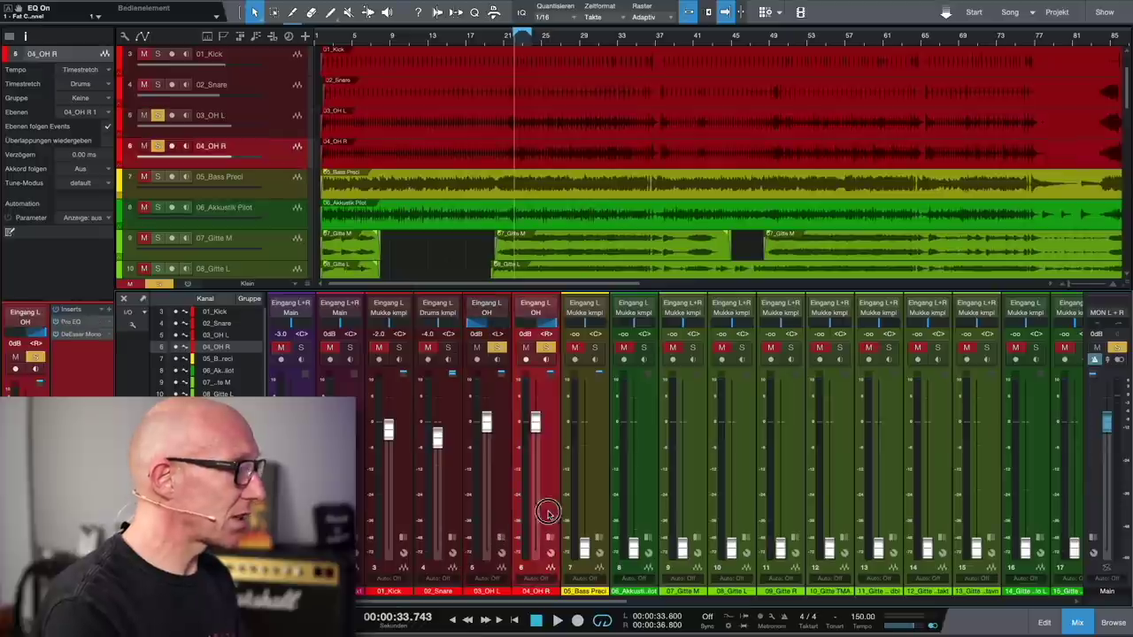
Expand the insert section of the OH bus channel in the mixer.
scroll(554, 517, "right", 10)
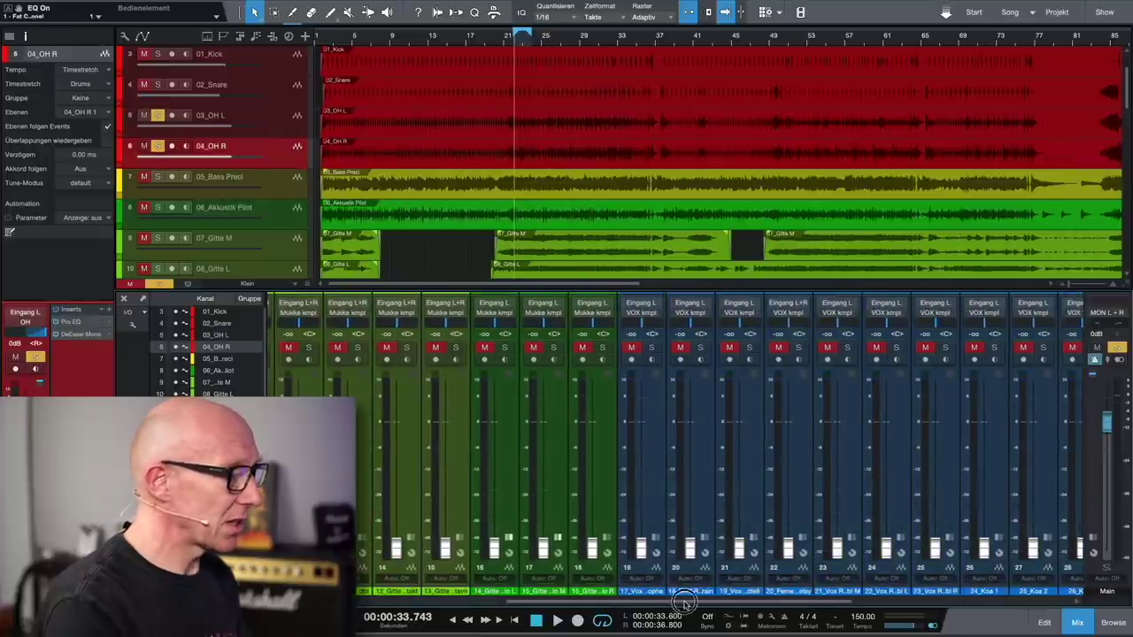
left_click(1002, 606)
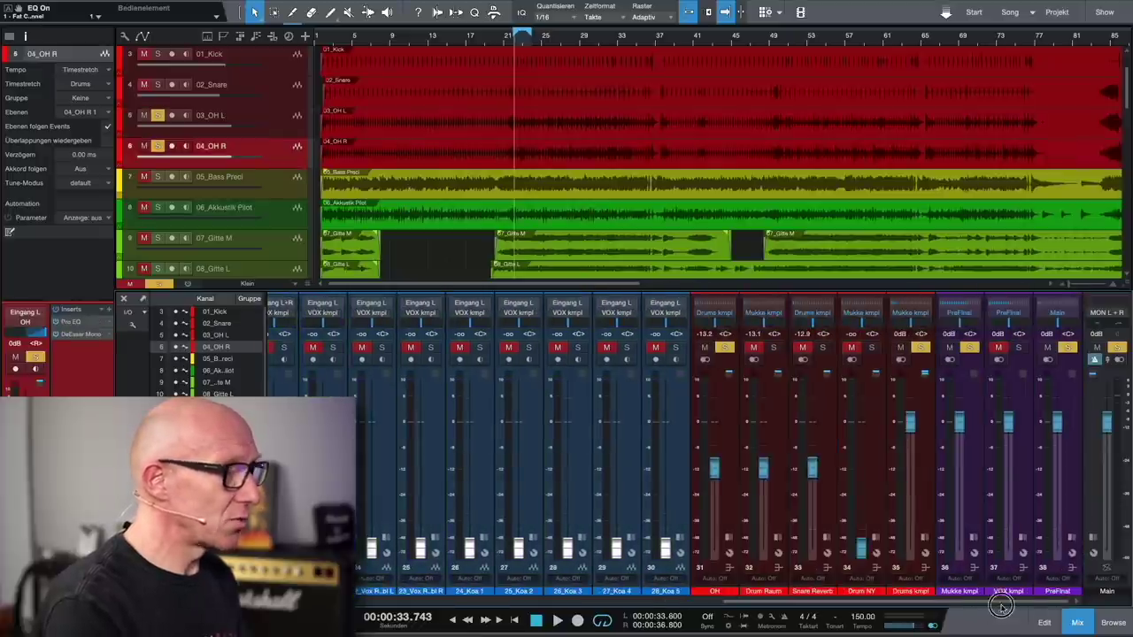
left_click(726, 537)
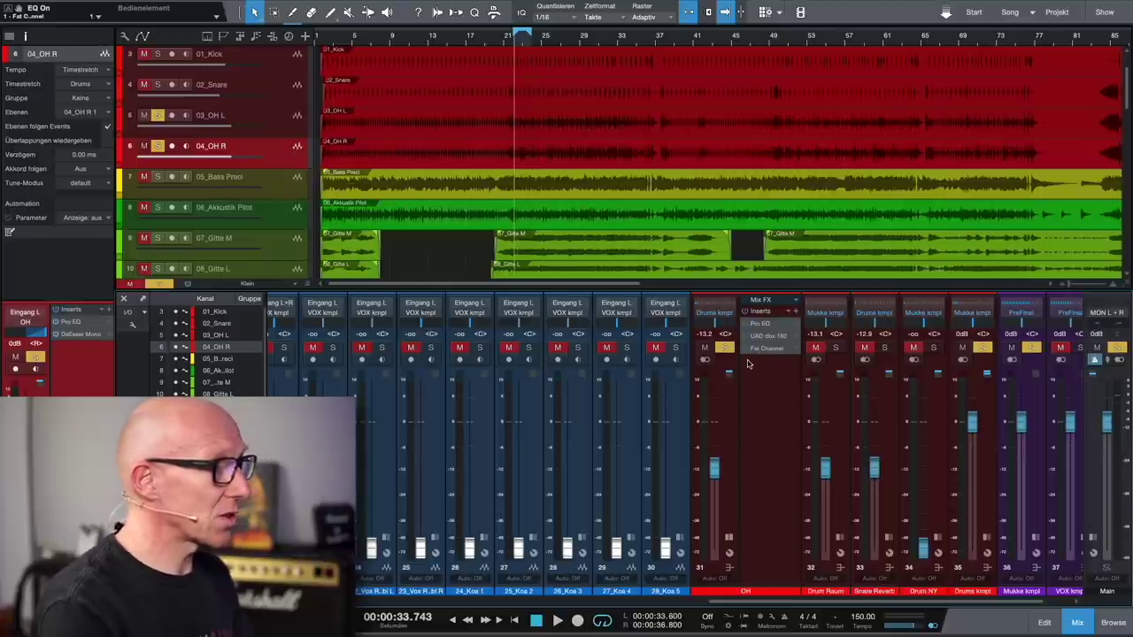
Play the overhead loop, open the OH bus's Pro EQ over the arrangement, switch it on, and stop playback.
key("space")
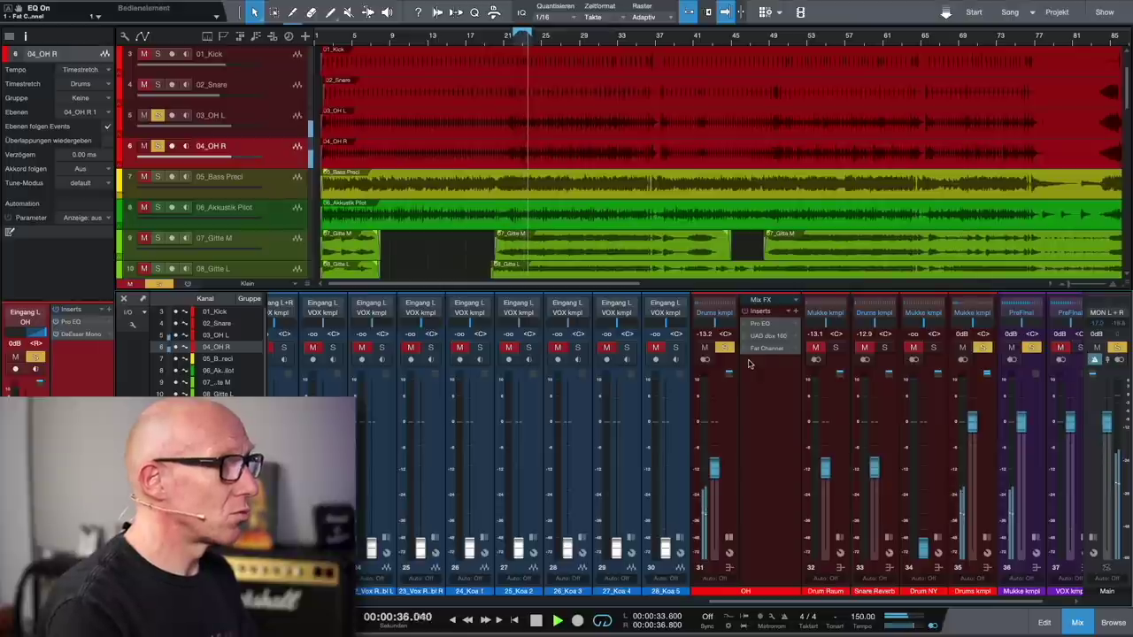
left_click(765, 326)
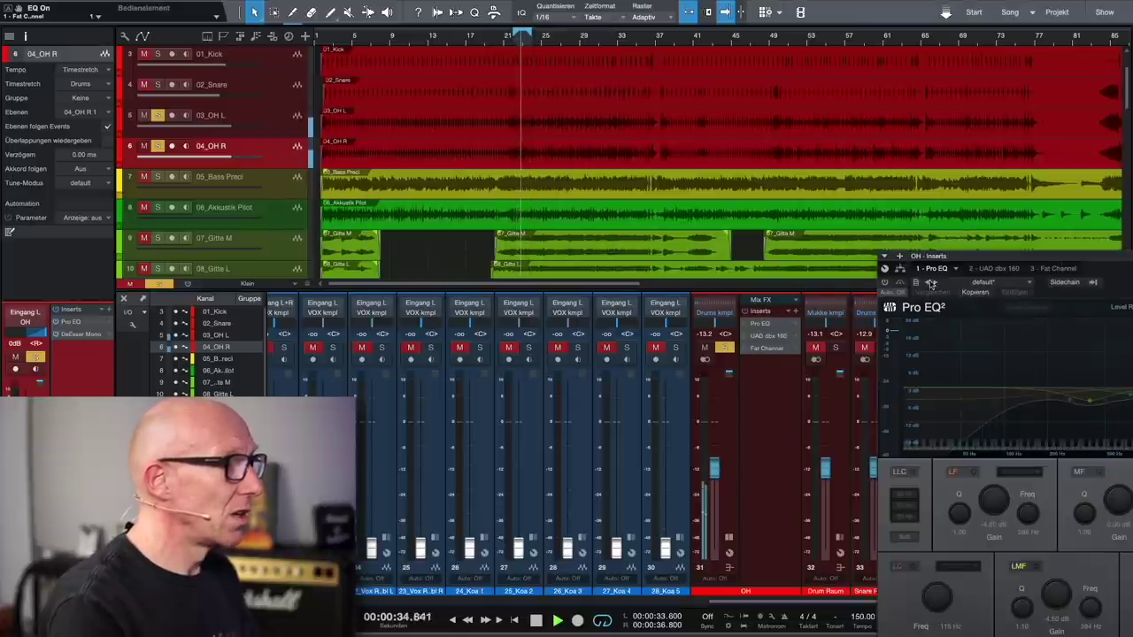
left_click_drag(1109, 261, 795, 73)
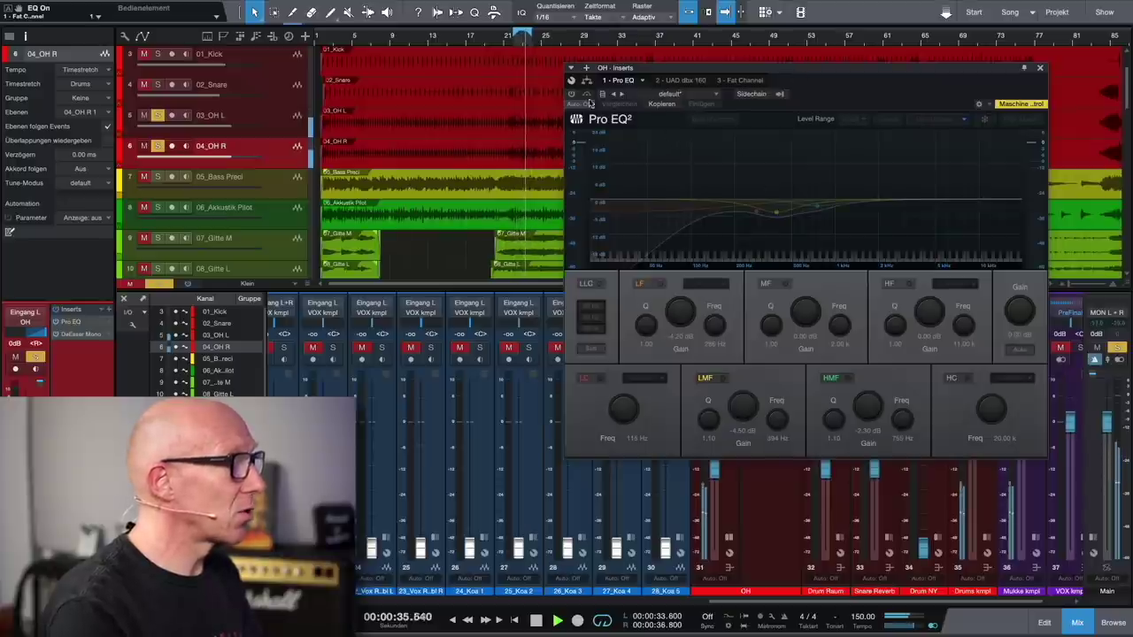
left_click(571, 94)
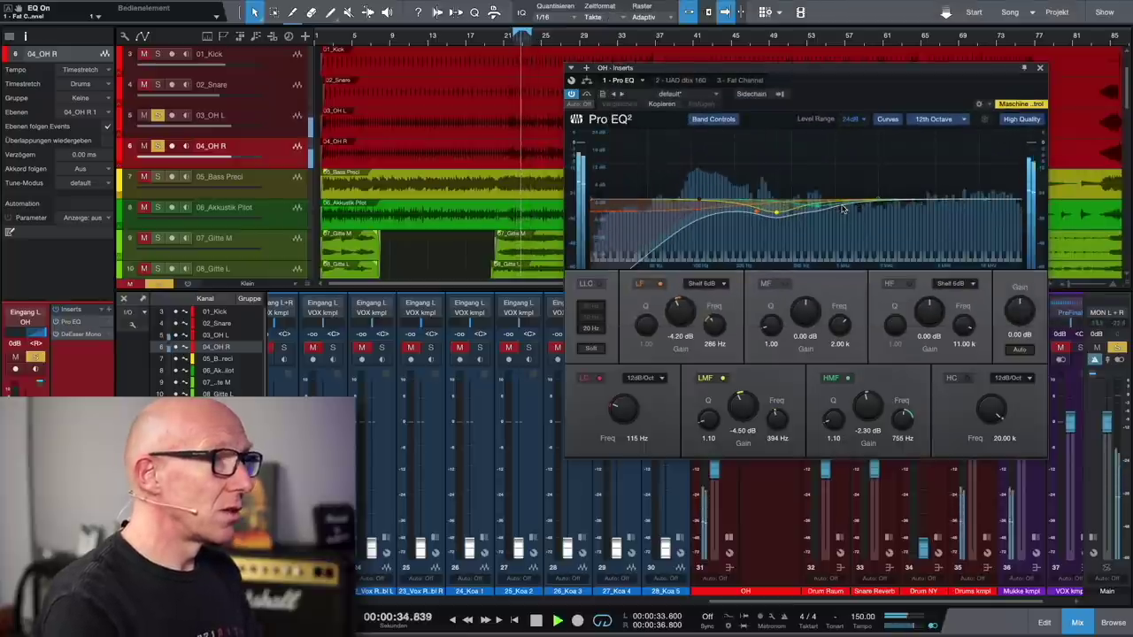
key("space")
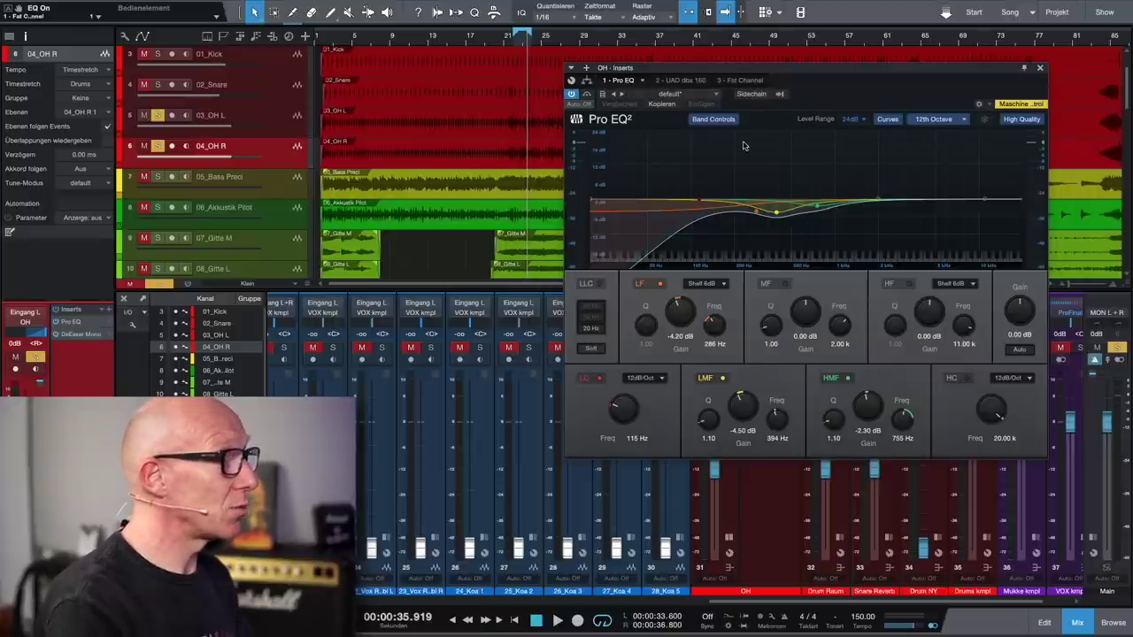
Show the OH bus's UAD dbx 160 above the mixer and loop the range from 12.8 to 30.4 seconds.
left_click(689, 81)
left_click_drag(725, 70, 793, 150)
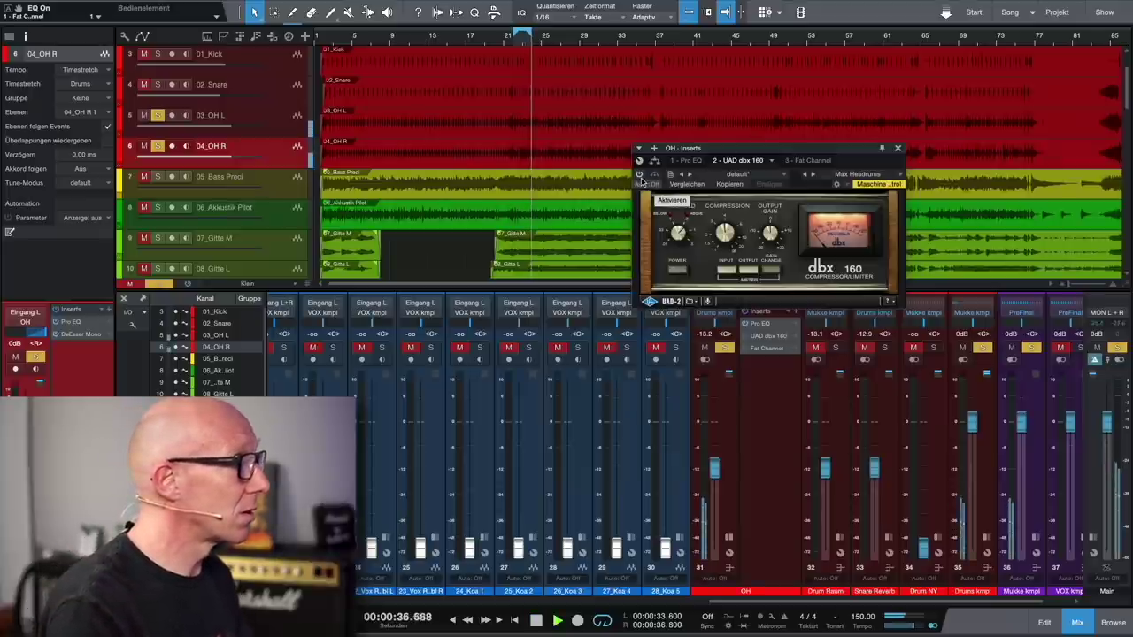
left_click_drag(395, 29, 506, 26)
key("KP_Divide")
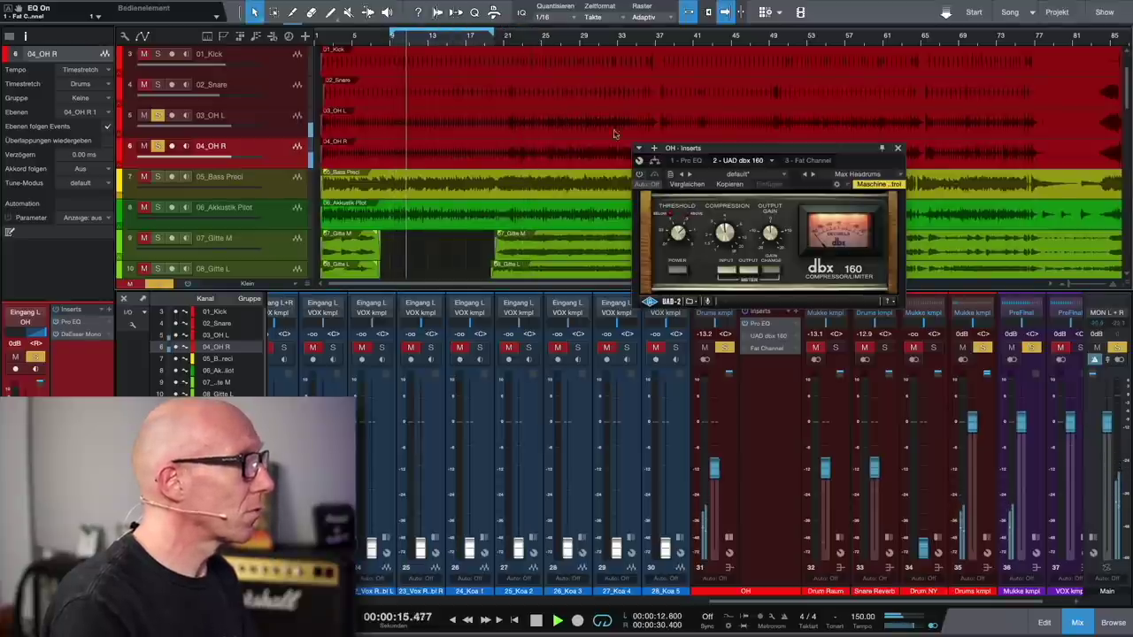
Audition the looped overheads with the OH bus's dbx 160 bypassed, switch the compressor on, and stop playback.
left_click(676, 271)
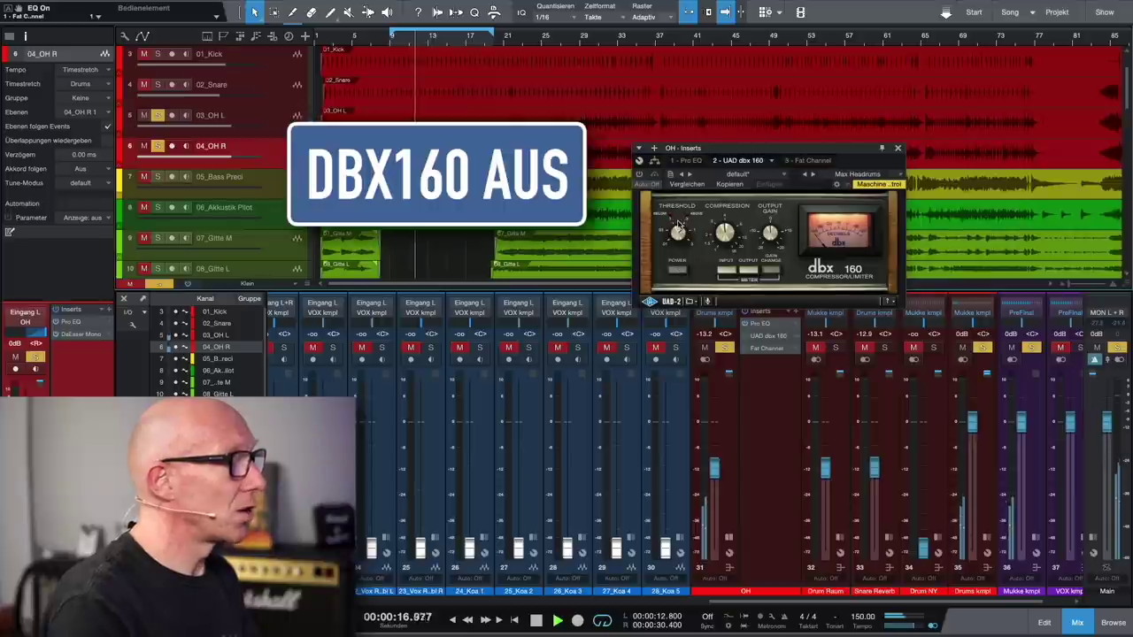
left_click(640, 175)
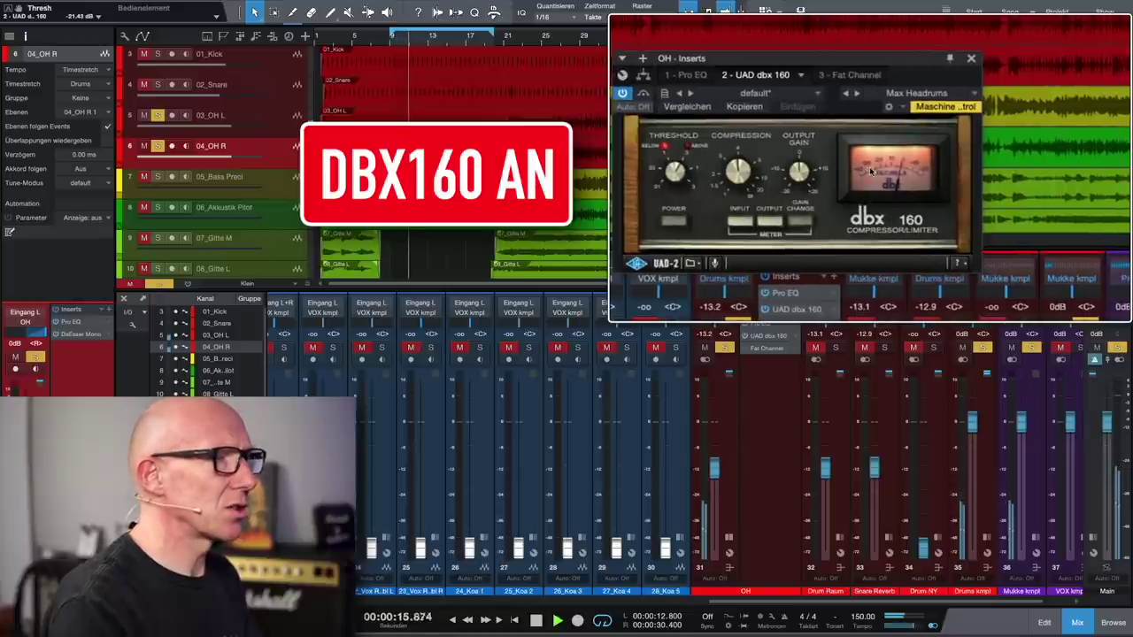
key("space")
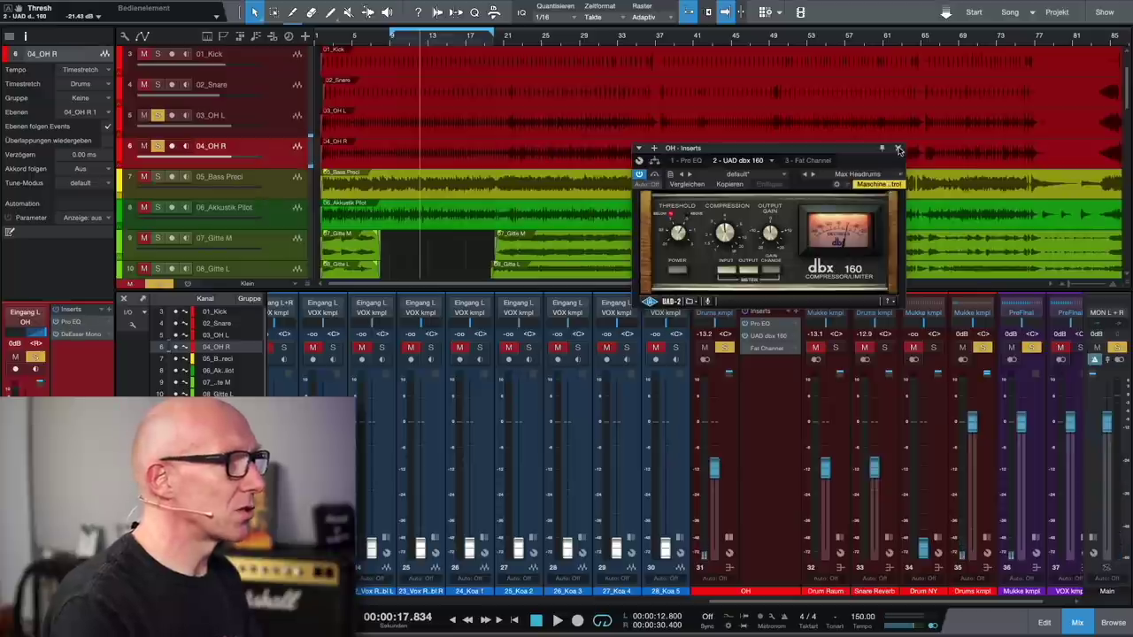
Close the dbx 160 and show the Equalizer section of the OH bus's Fat Channel above the mixer.
left_click(898, 147)
left_click(765, 350)
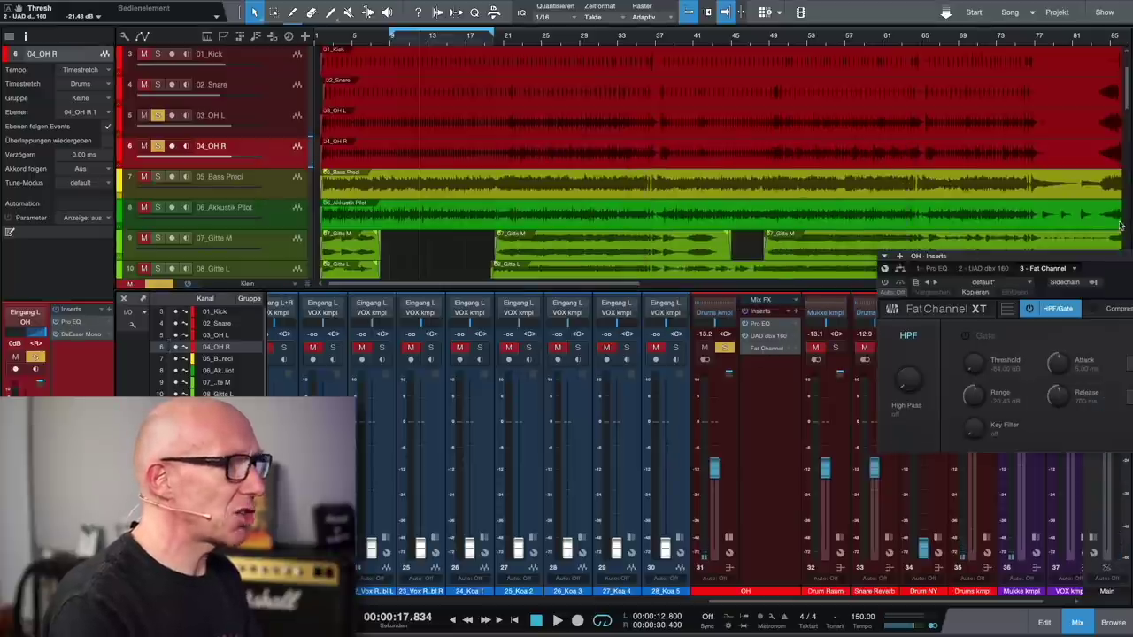
left_click_drag(1065, 260, 736, 115)
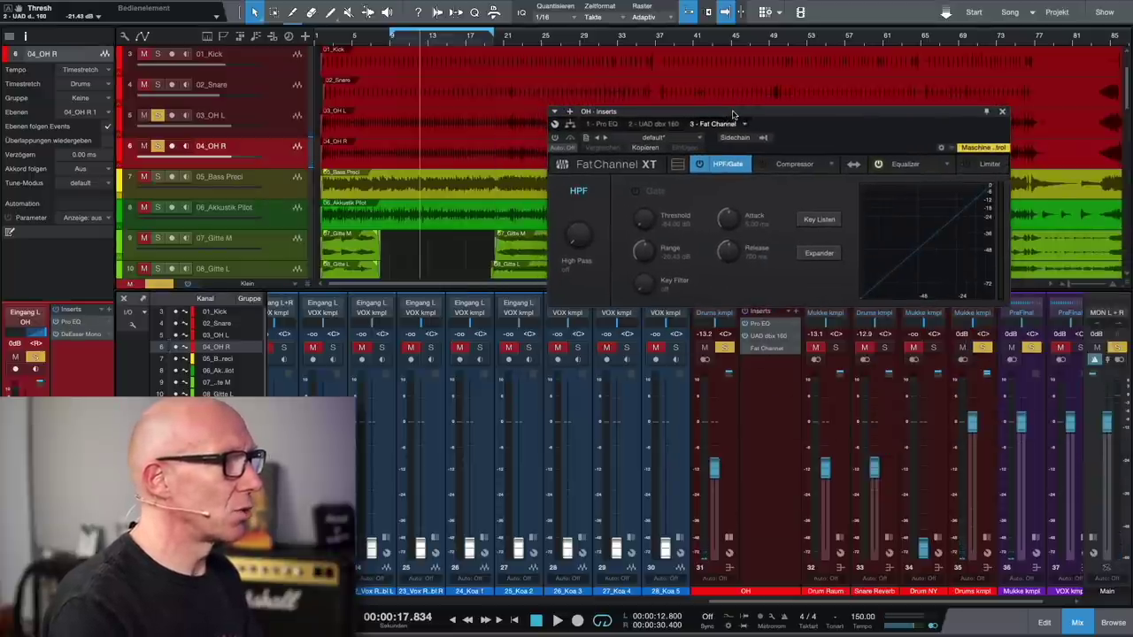
left_click(912, 165)
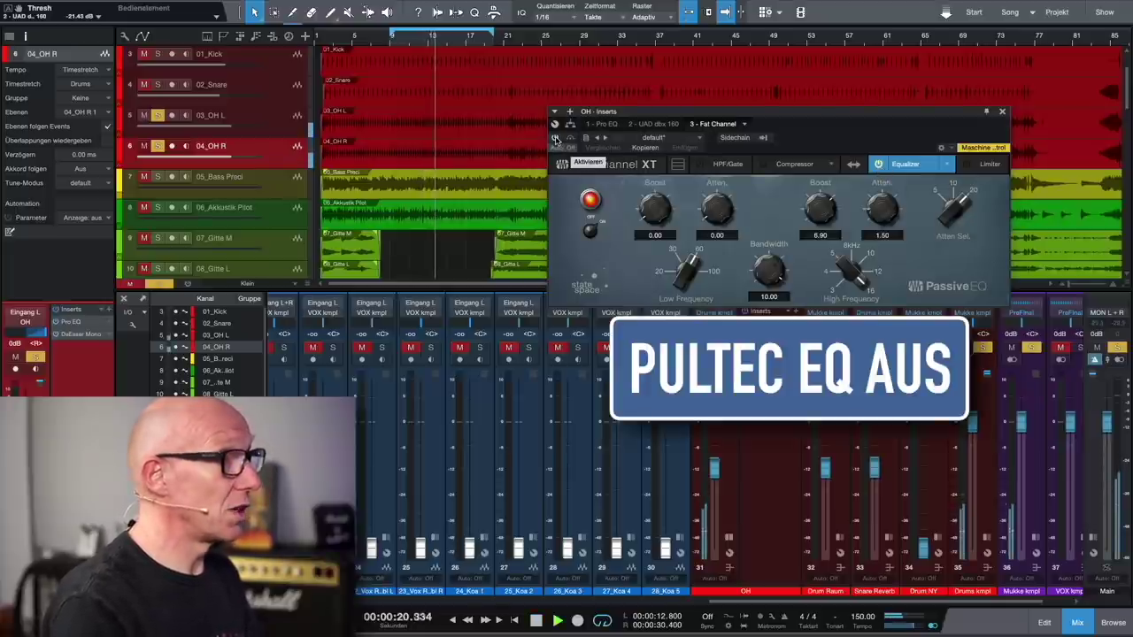
Compare the looped overheads with the OH bus's Fat Channel on and off, leave it off, and close its window.
left_click(555, 139)
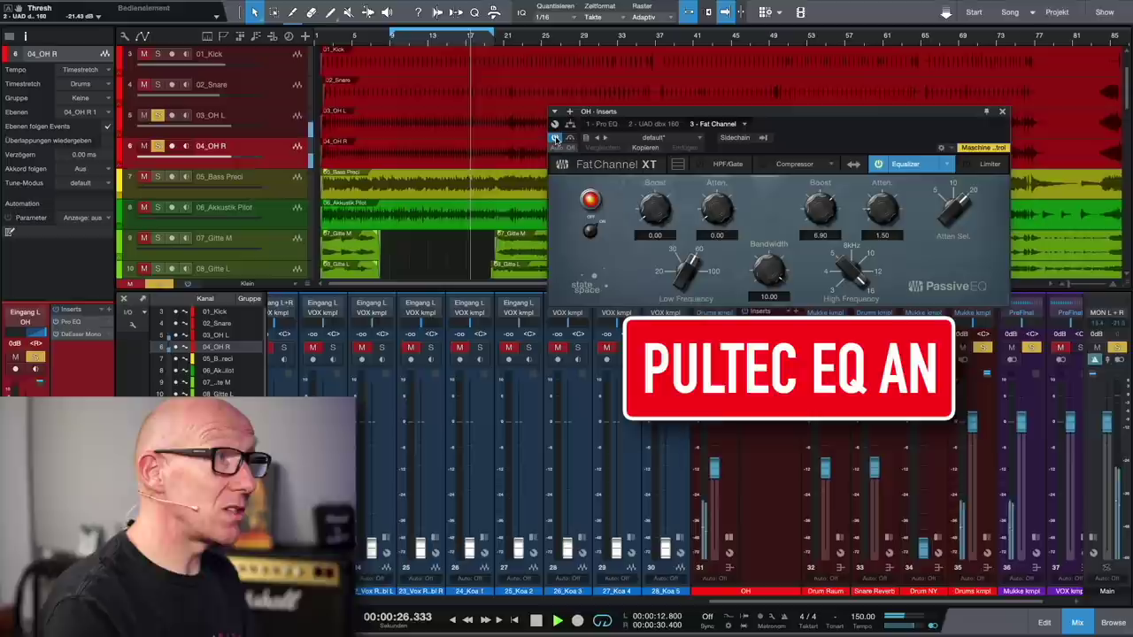
left_click(555, 137)
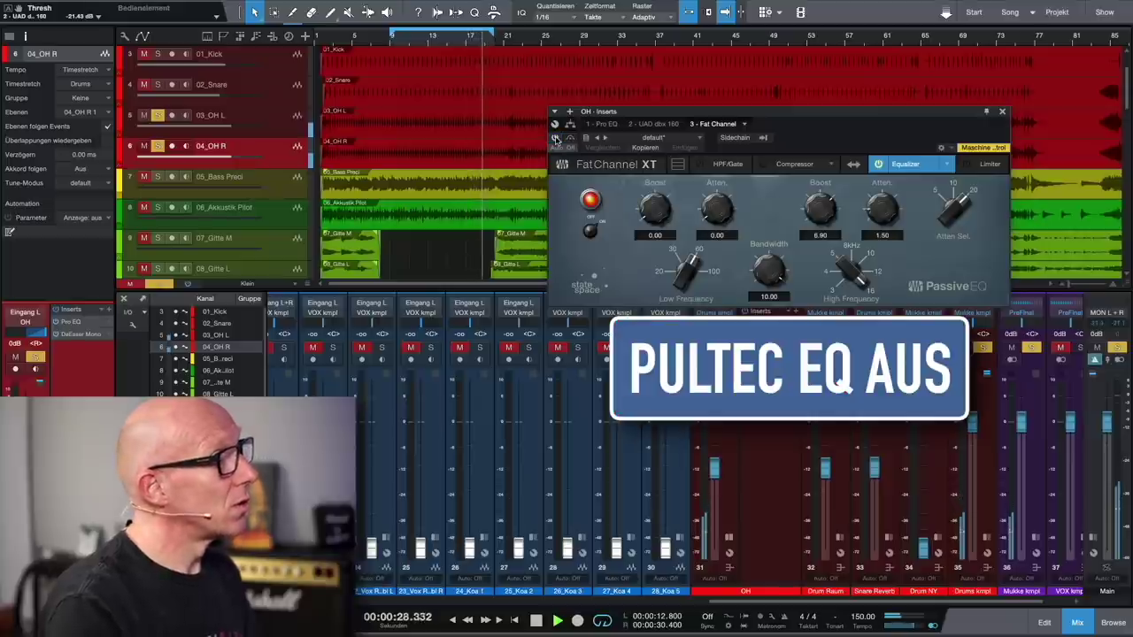
left_click(555, 137)
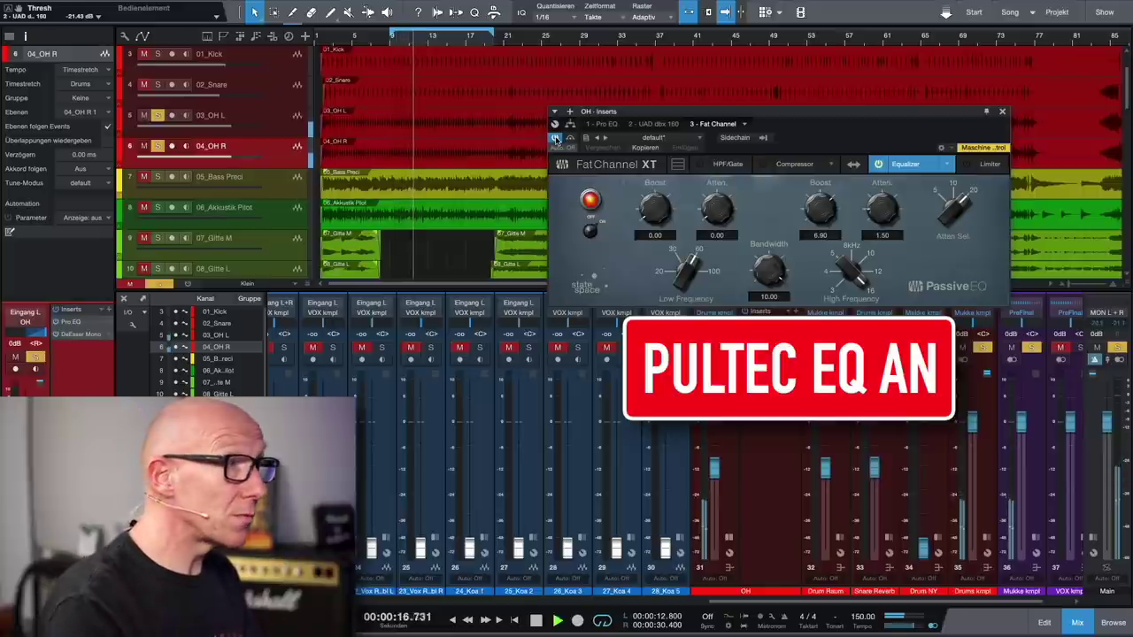
left_click(555, 137)
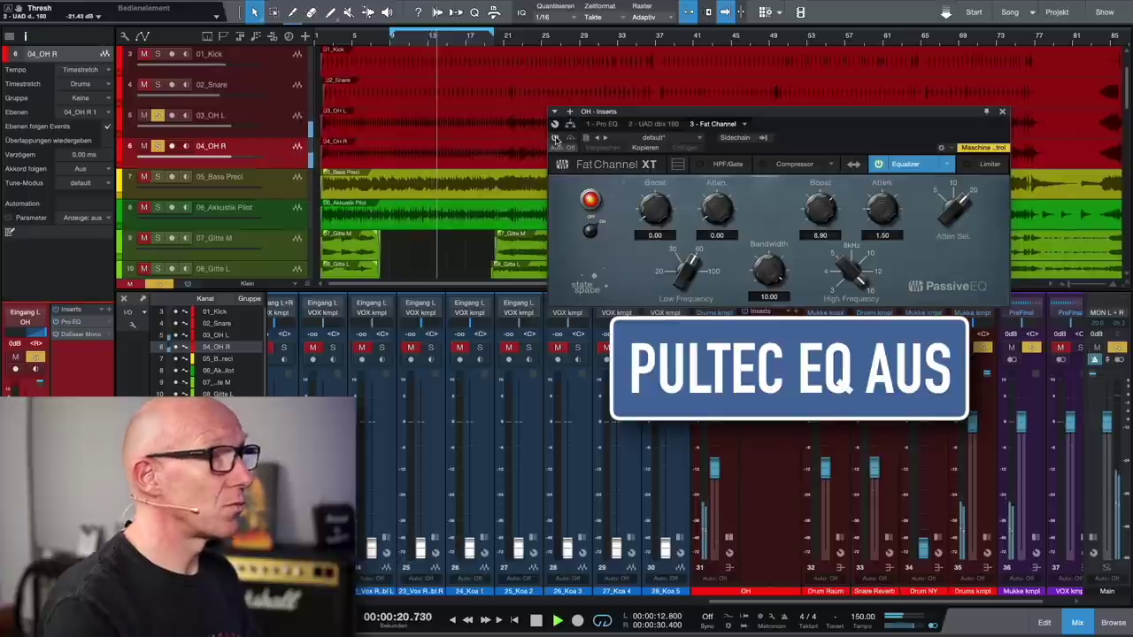
key("space")
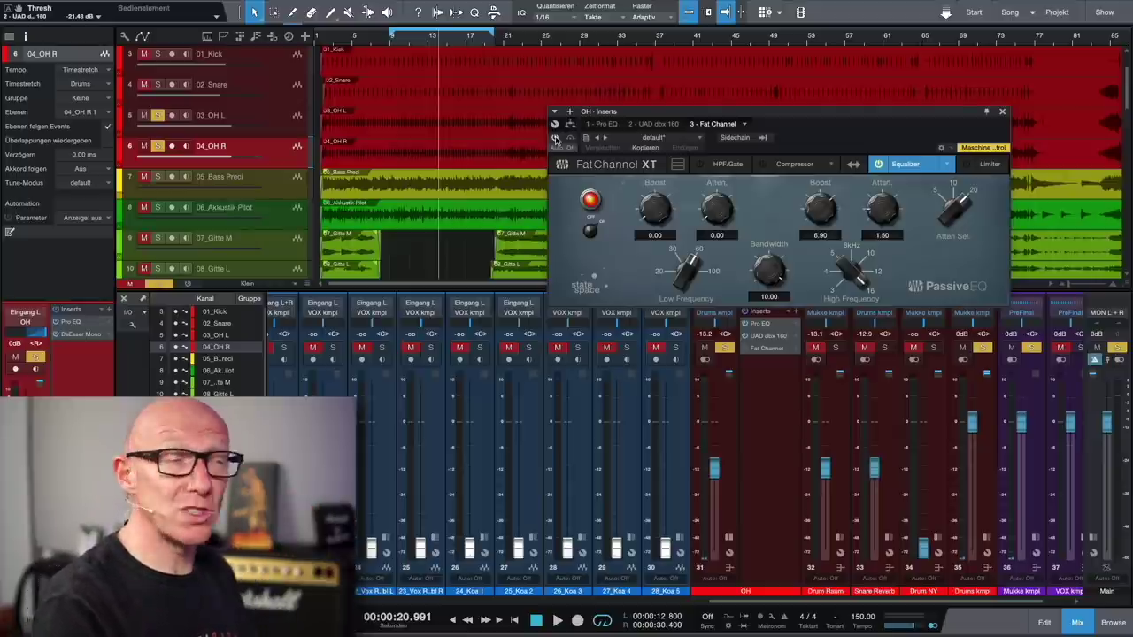
left_click(1001, 115)
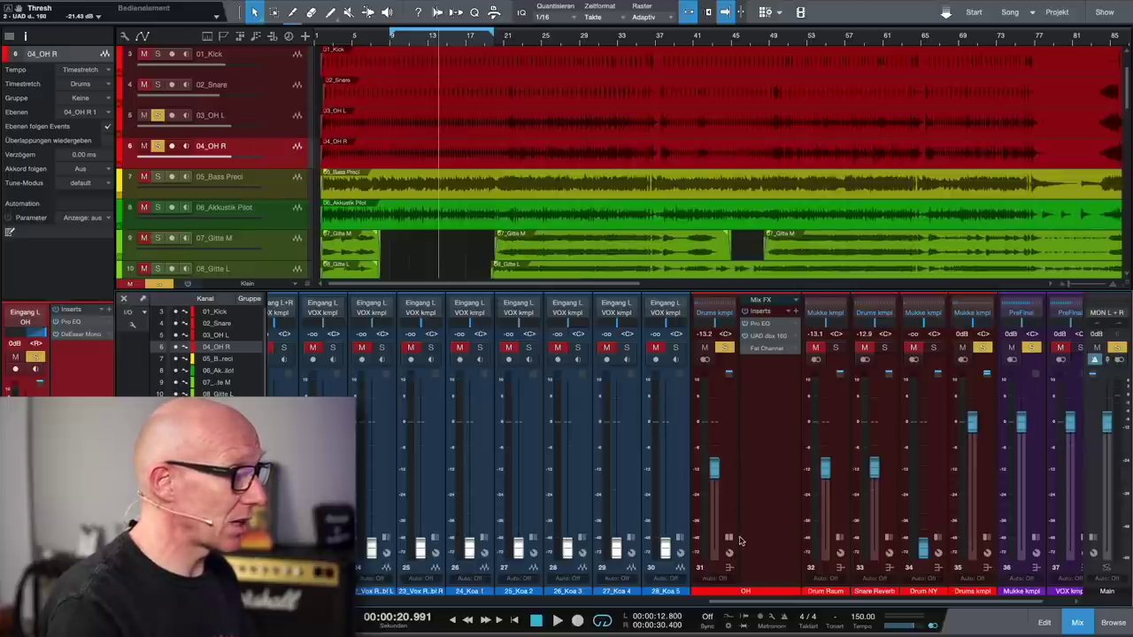
Collapse the OH bus inserts and open the Drums kmpl bus's Compressor, placing its window over the arrangement.
left_click(730, 537)
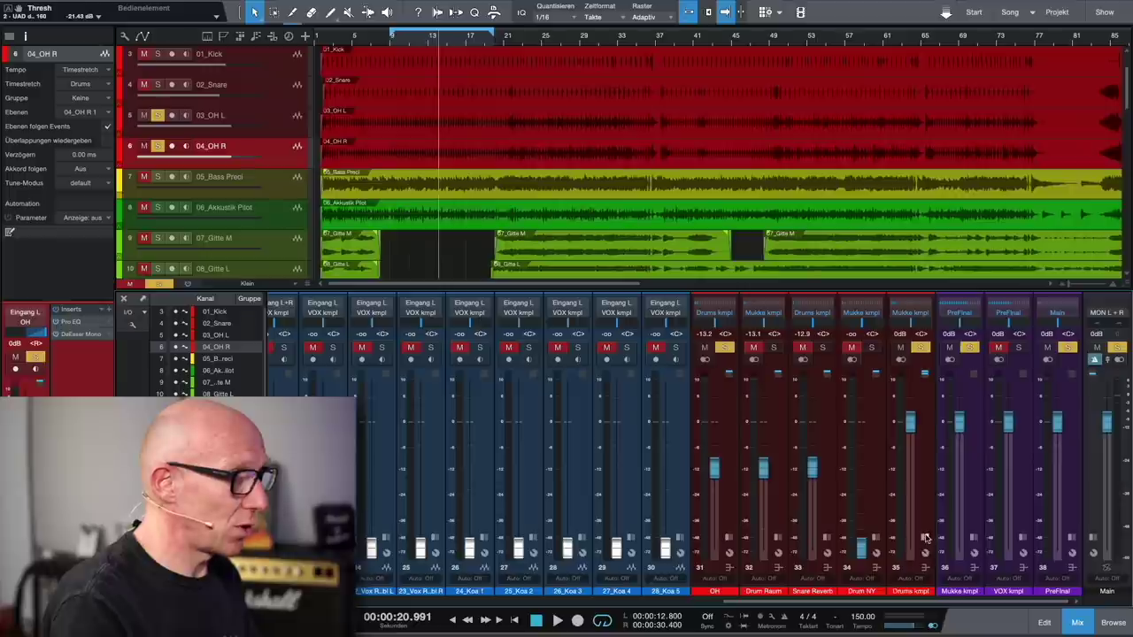
left_click(925, 537)
left_click(960, 339)
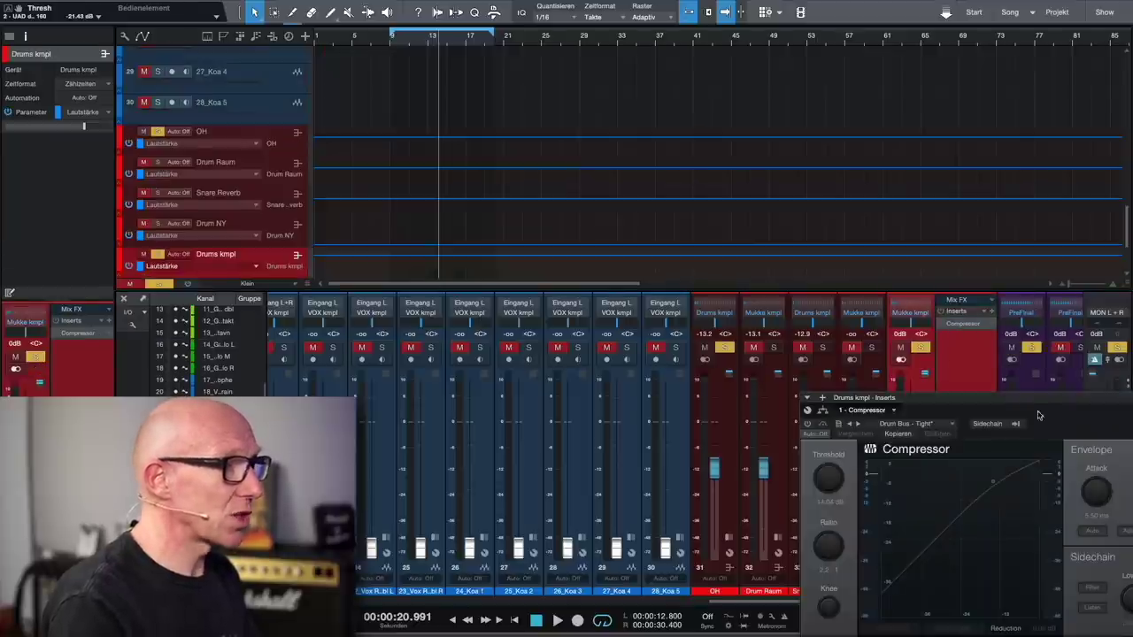
left_click_drag(1045, 399, 804, 132)
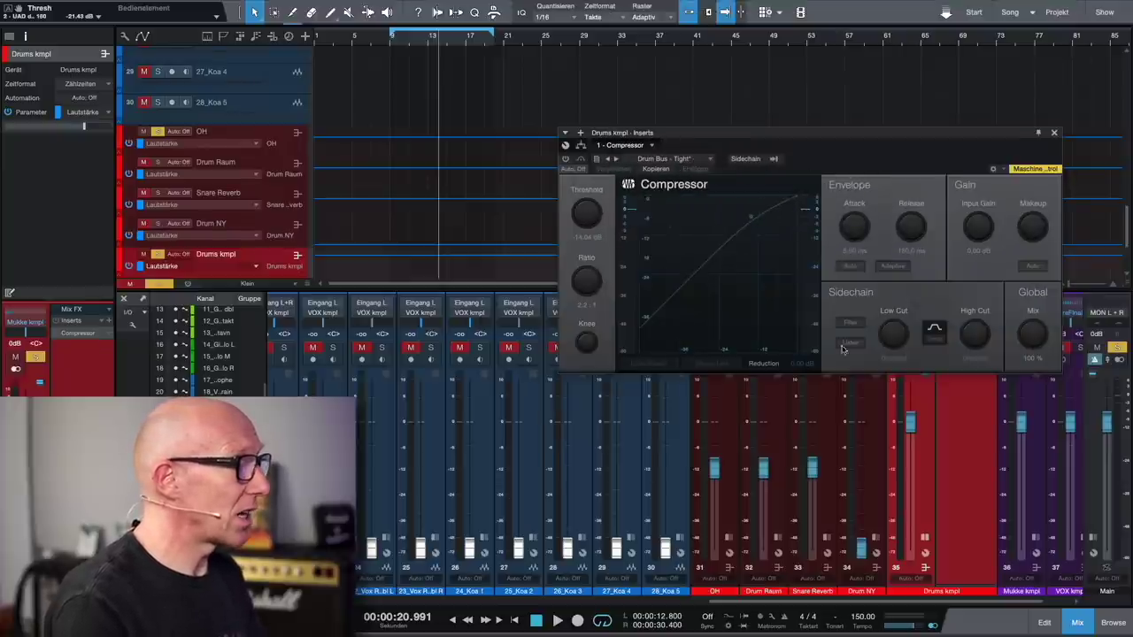
left_click_drag(923, 142, 870, 41)
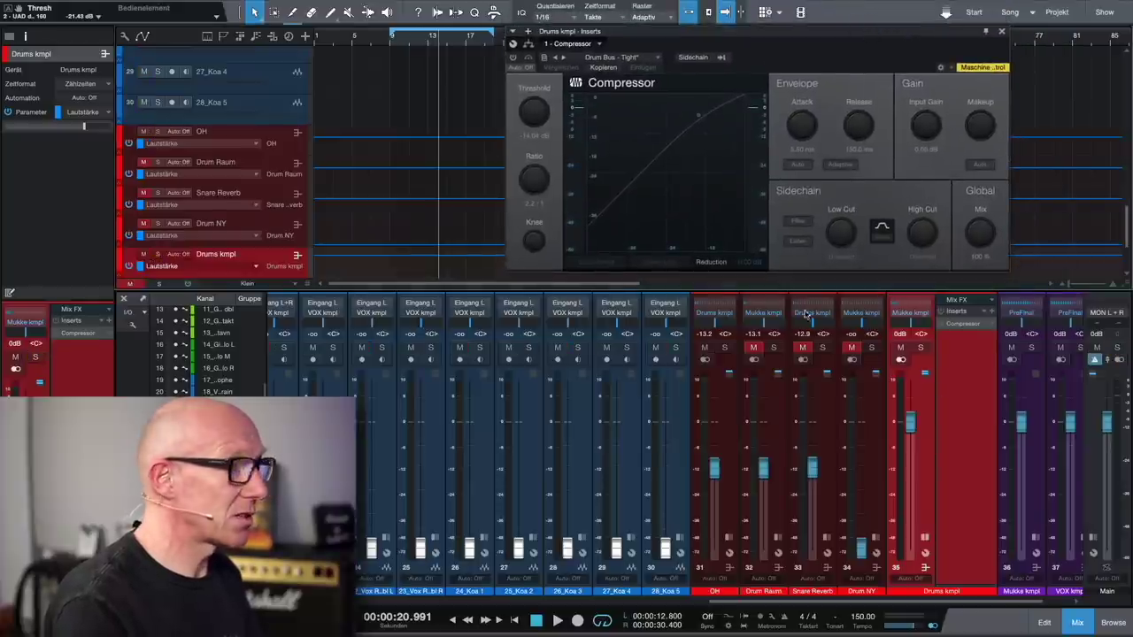
Solo the Drums kmpl bus, switch on its Compressor for the looped drums, and close the plug-in window.
left_click(920, 349)
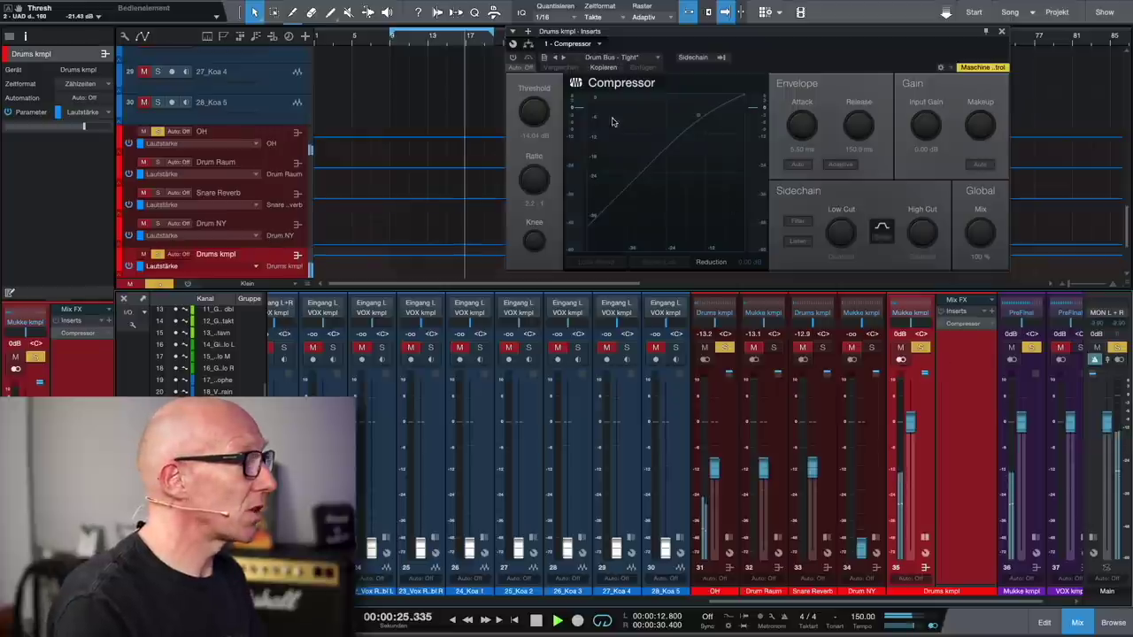
left_click(513, 56)
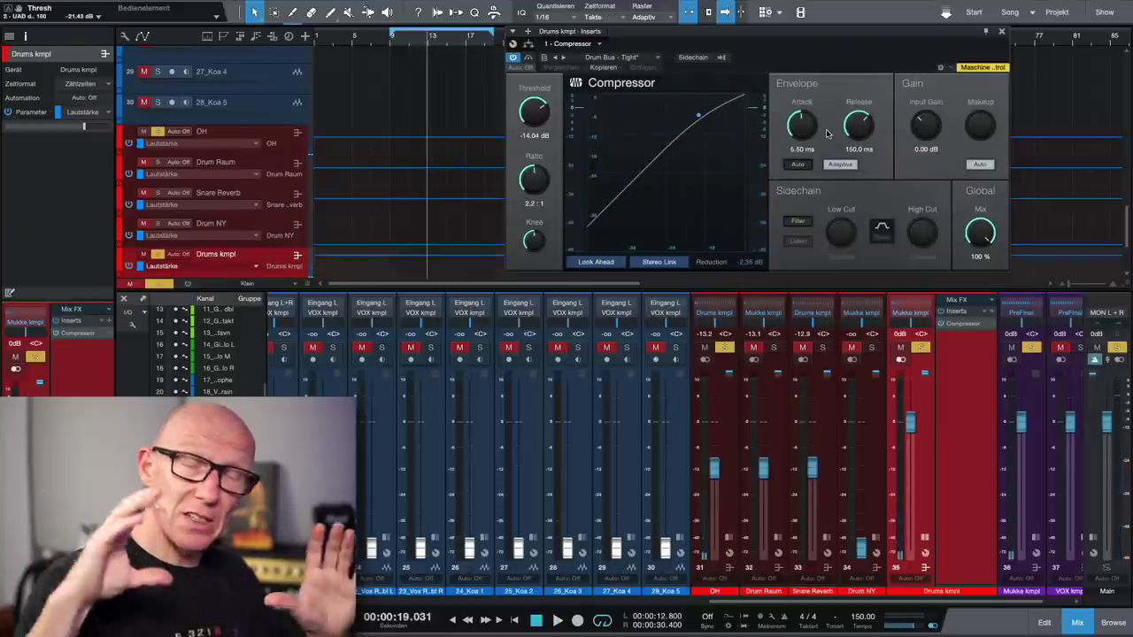
left_click(1003, 32)
Listen to the looped drum mix and reveal the Sends section of the Drums kmpl bus channel.
scroll(715, 476, "left", 10)
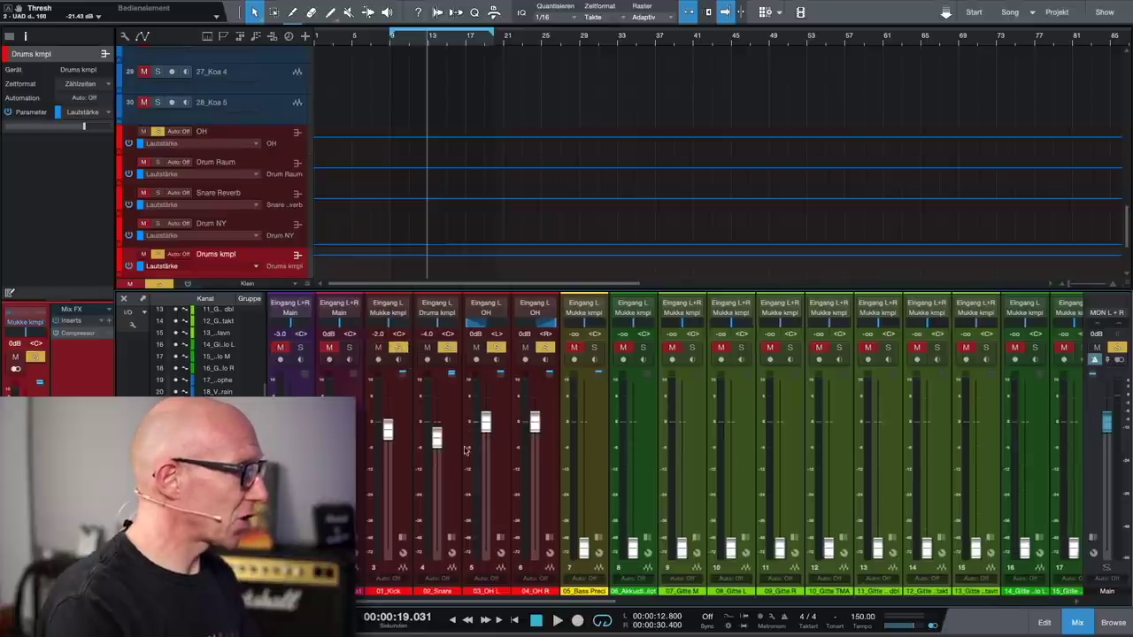
key("space")
left_click_drag(544, 602, 1029, 607)
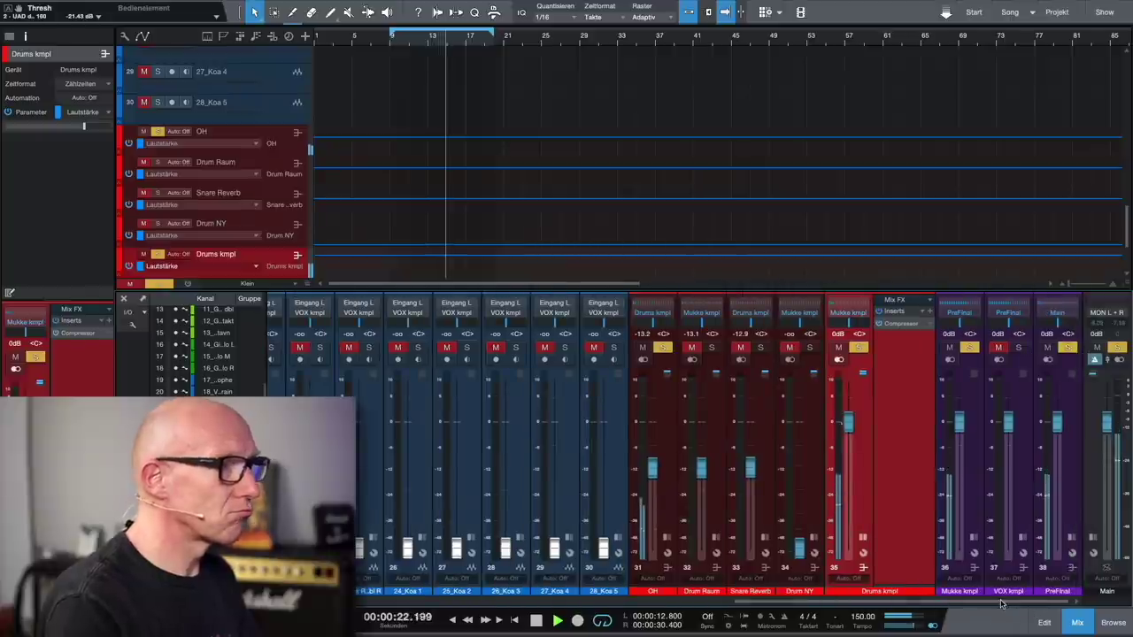
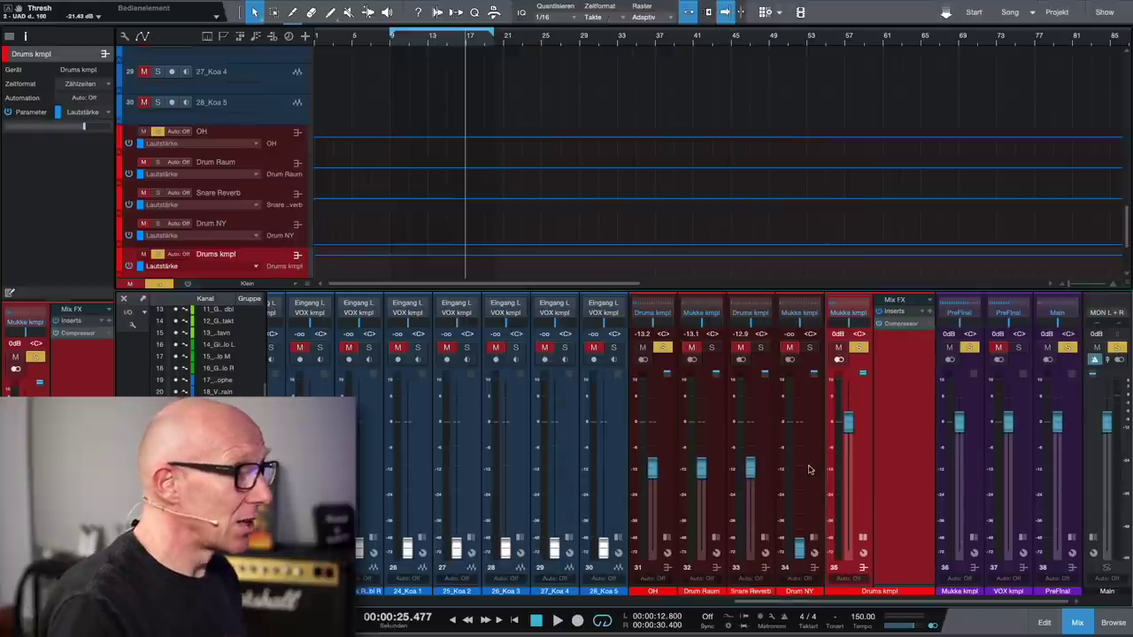
left_click_drag(909, 584, 907, 439)
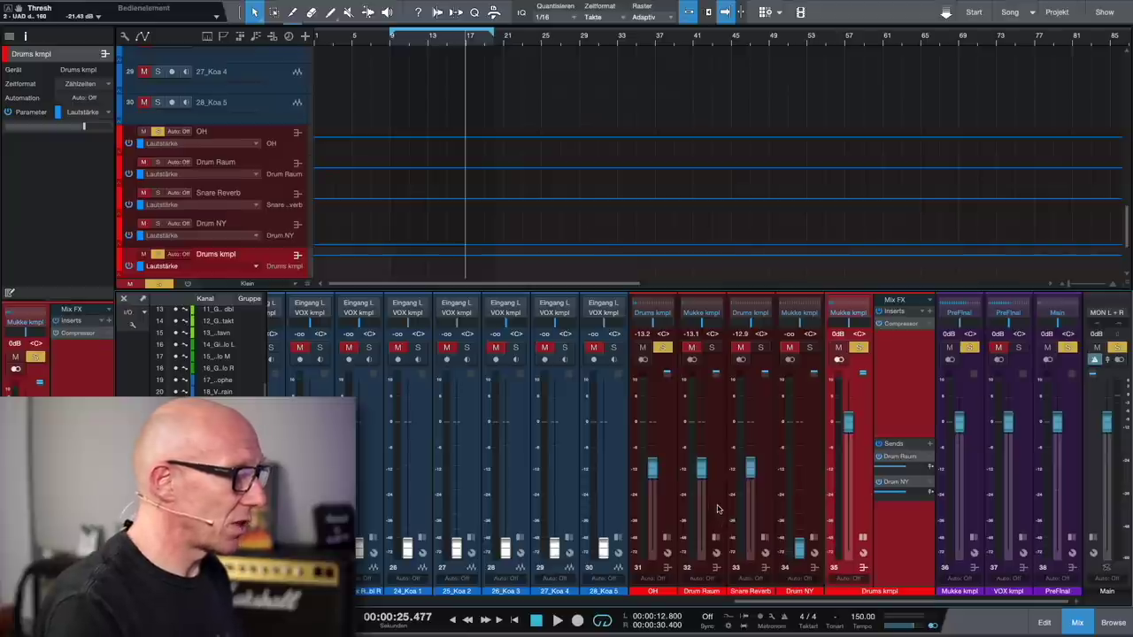
Expand the Drum Raum channel and view the destinations available for a new send on the Drums kmpl bus.
left_click(718, 508)
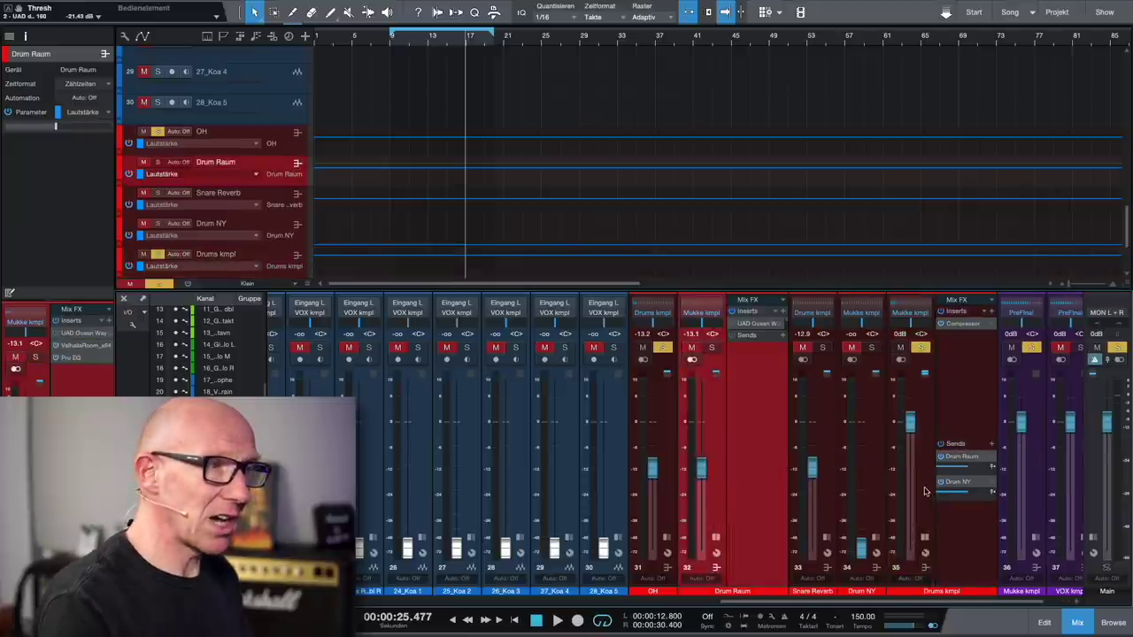
right_click(928, 422)
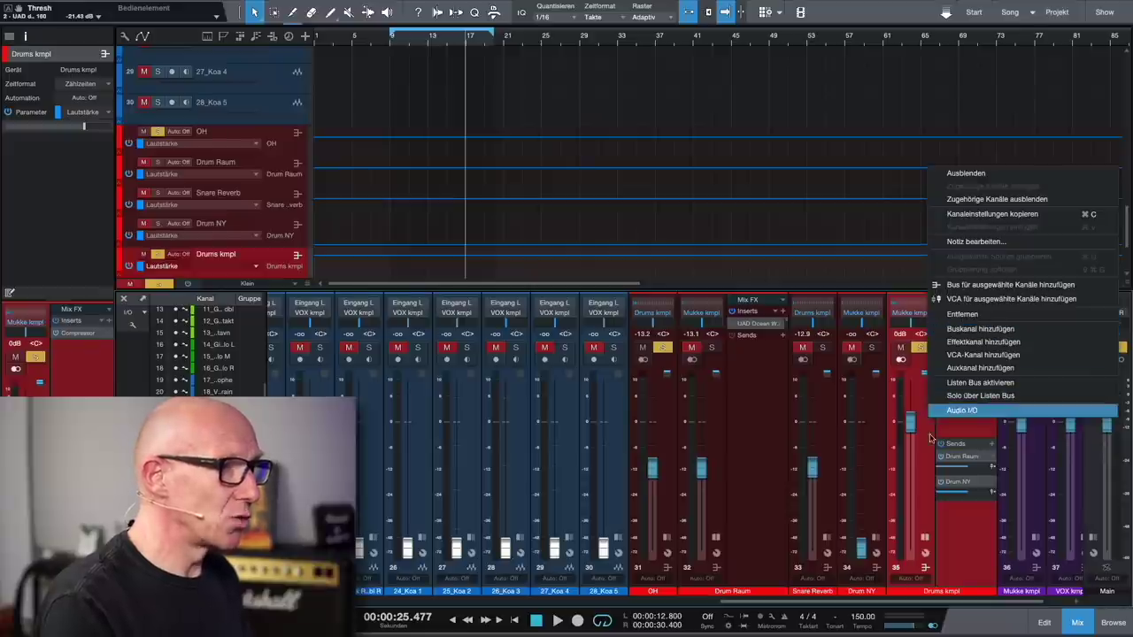
left_click(929, 456)
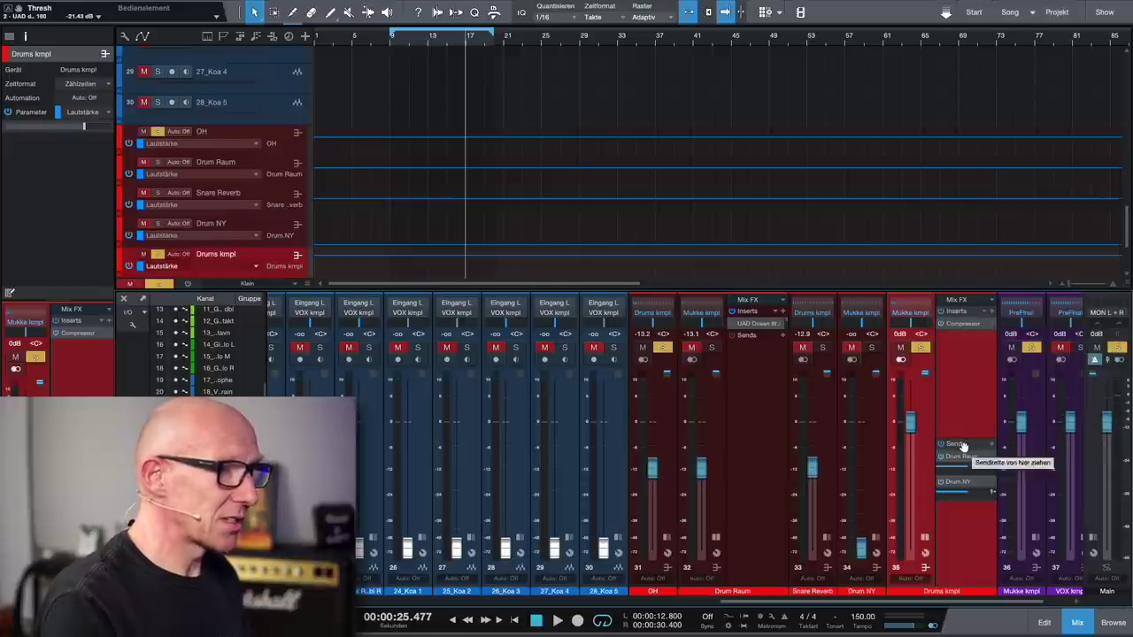
left_click(992, 443)
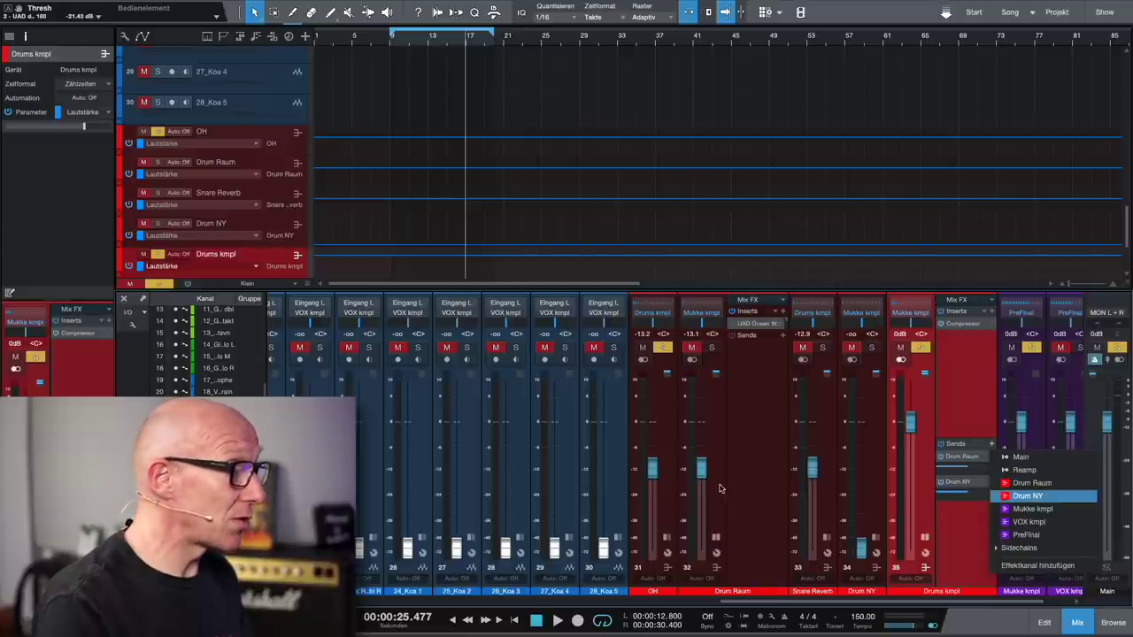
left_click(719, 489)
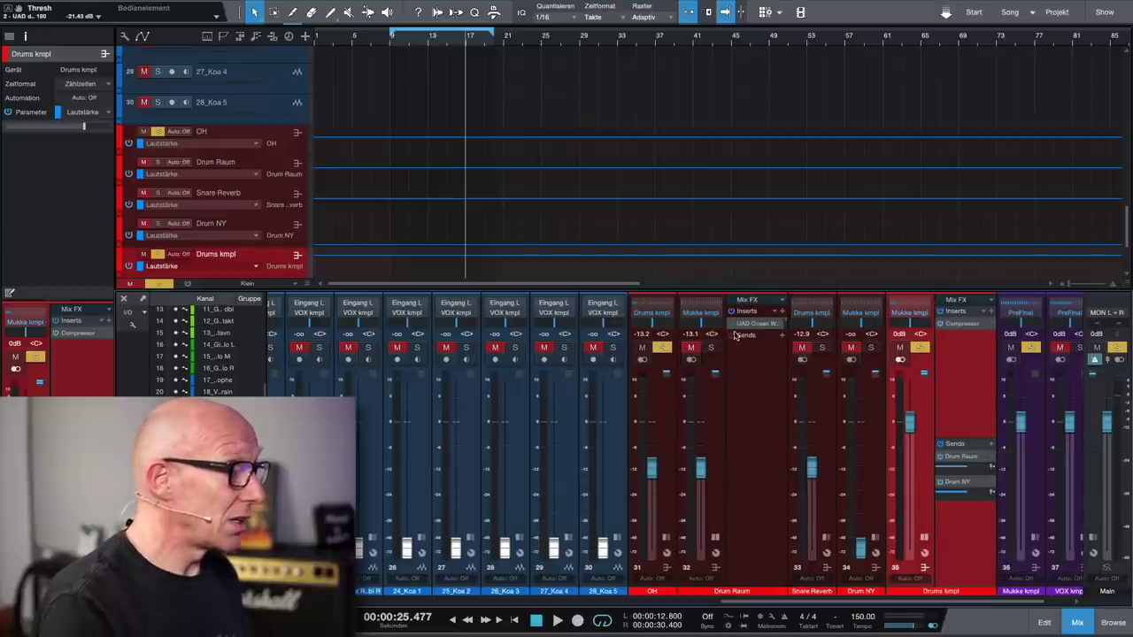
Enlarge the Drum Raum inserts area, open its ValhallaRoom reverb and place the plug-in window over the arrangement.
left_click_drag(750, 328, 756, 457)
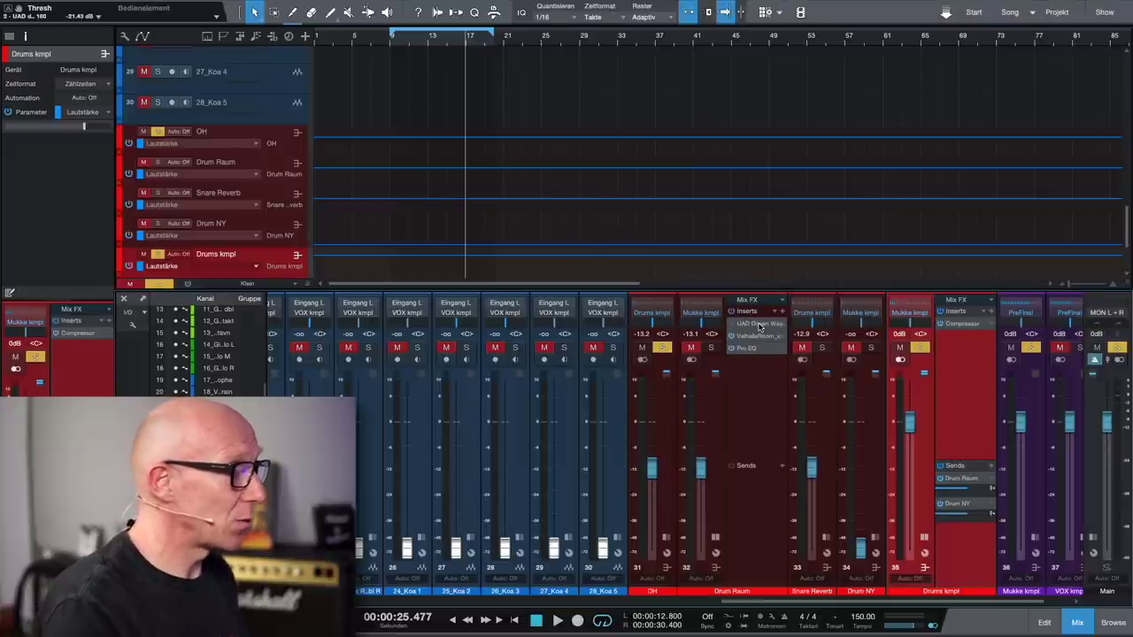
left_click(767, 337)
left_click_drag(993, 403, 901, 92)
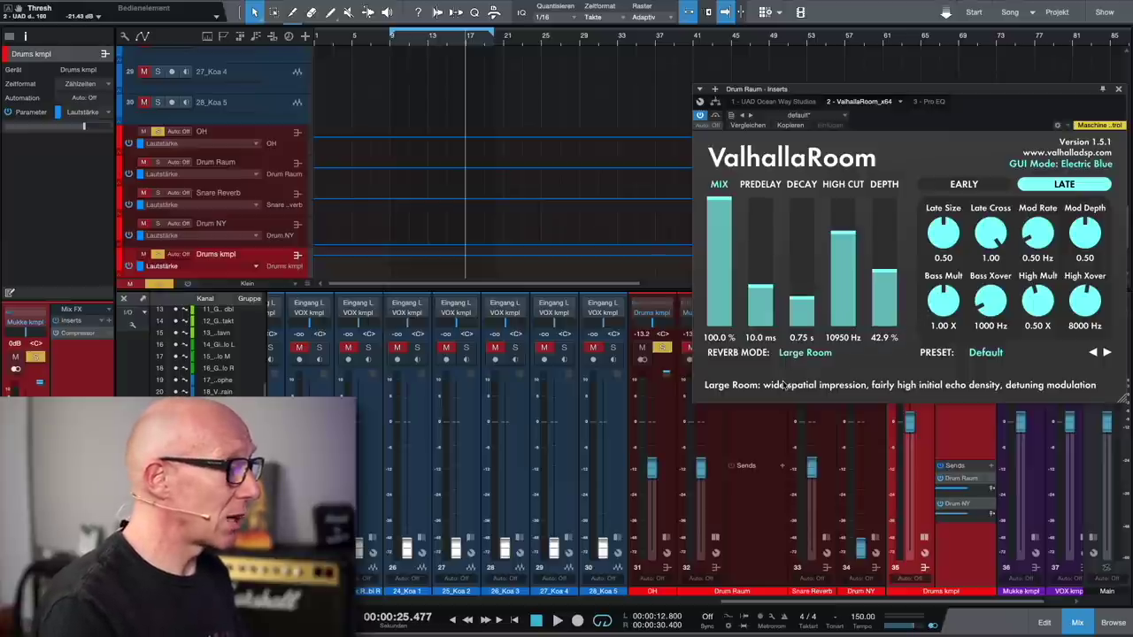
left_click_drag(971, 90, 461, 102)
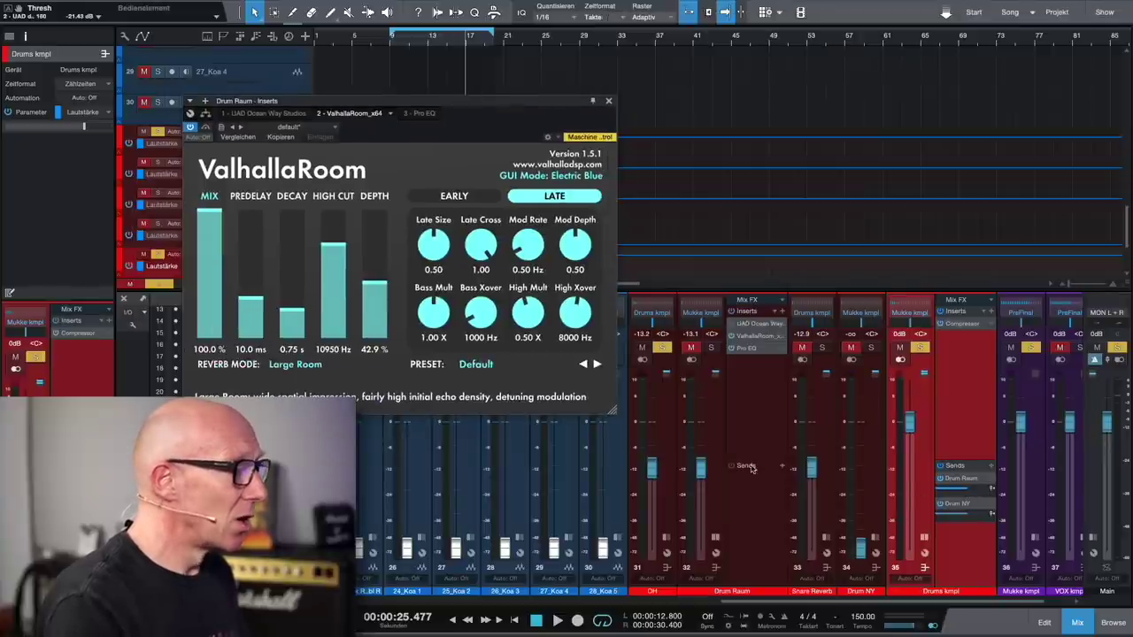
Pull the Drum Raum fader fully down, play the drum loop, and bring the fader up to about -13.4 dB.
left_click_drag(705, 482, 708, 573)
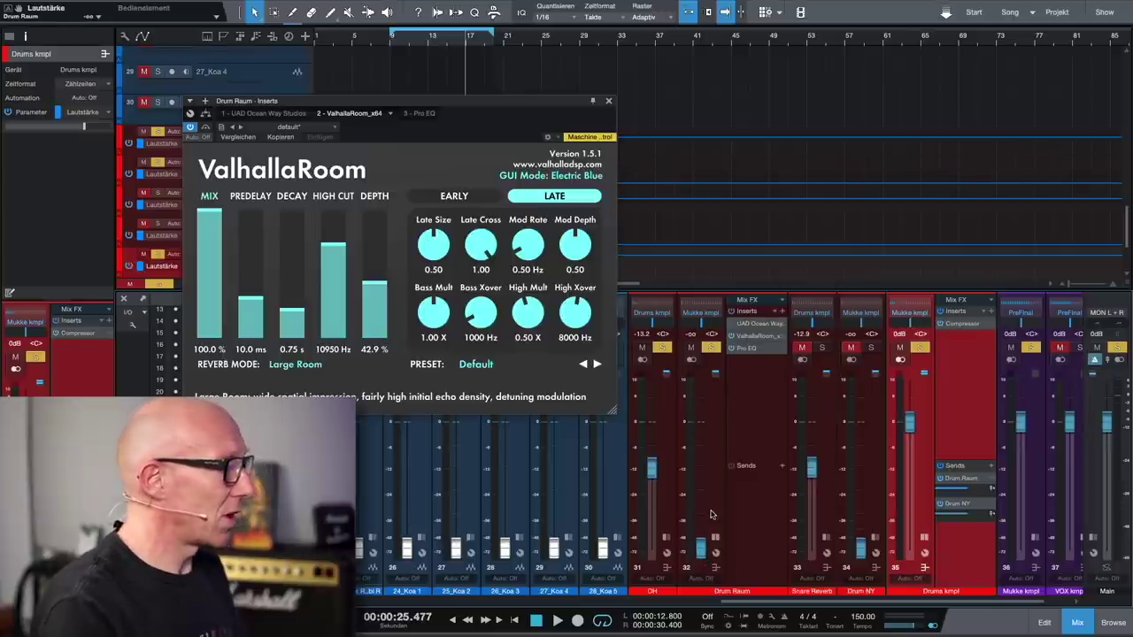
key("space")
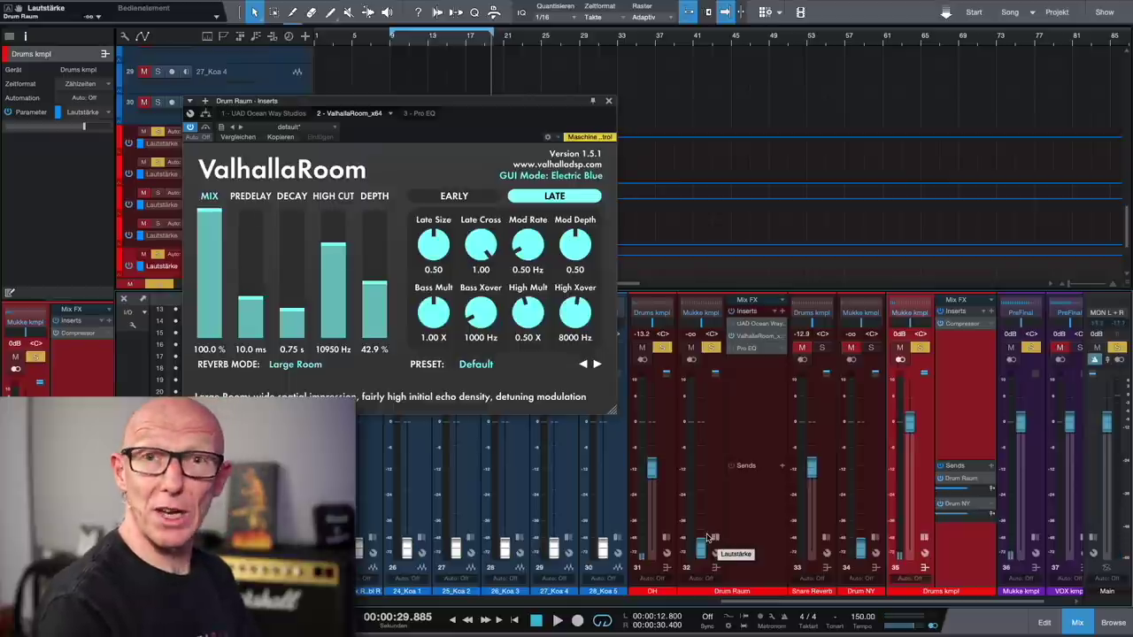
left_click_drag(700, 544, 699, 448)
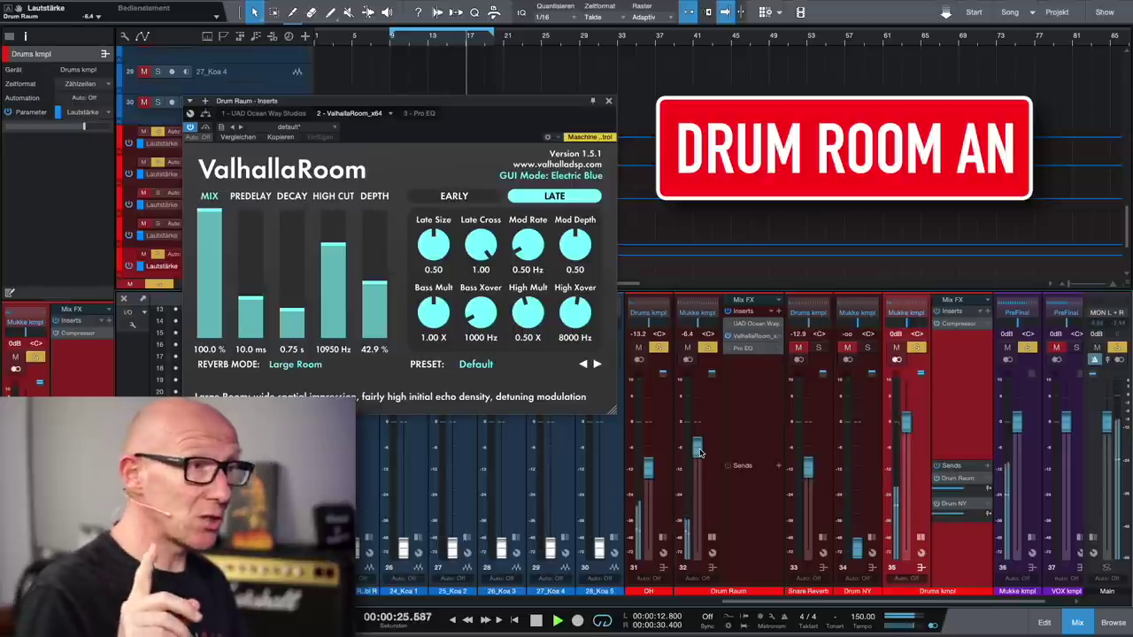
left_click_drag(699, 453, 699, 470)
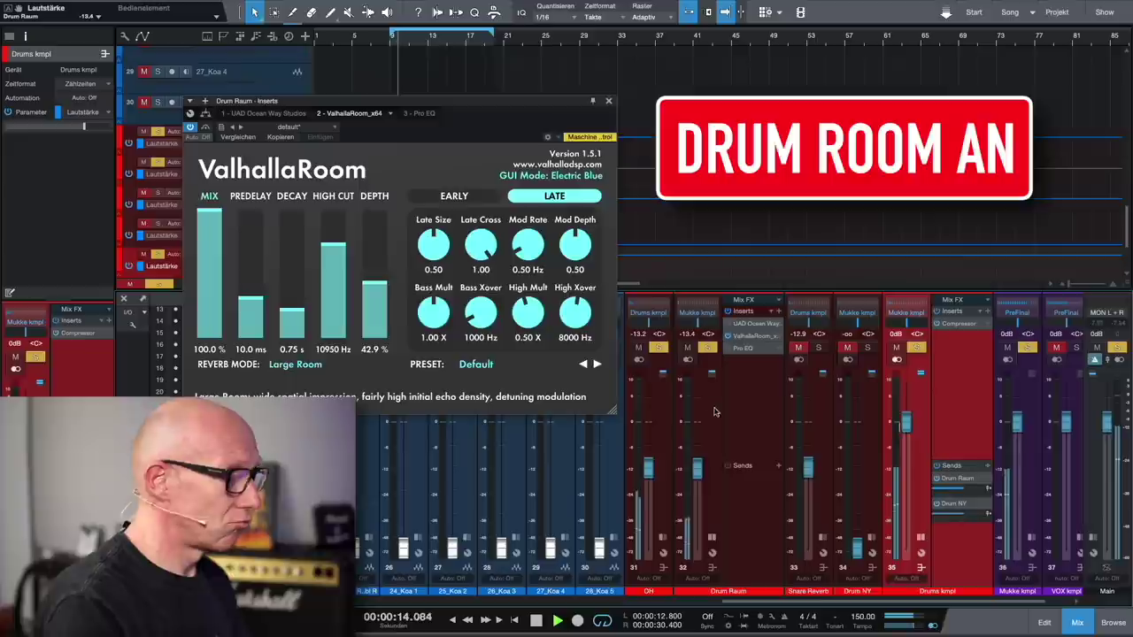
Compare the looped drums with the Drum Raum send off and on, raising the Drum Raum fader to about -9.1 dB.
left_click(938, 480)
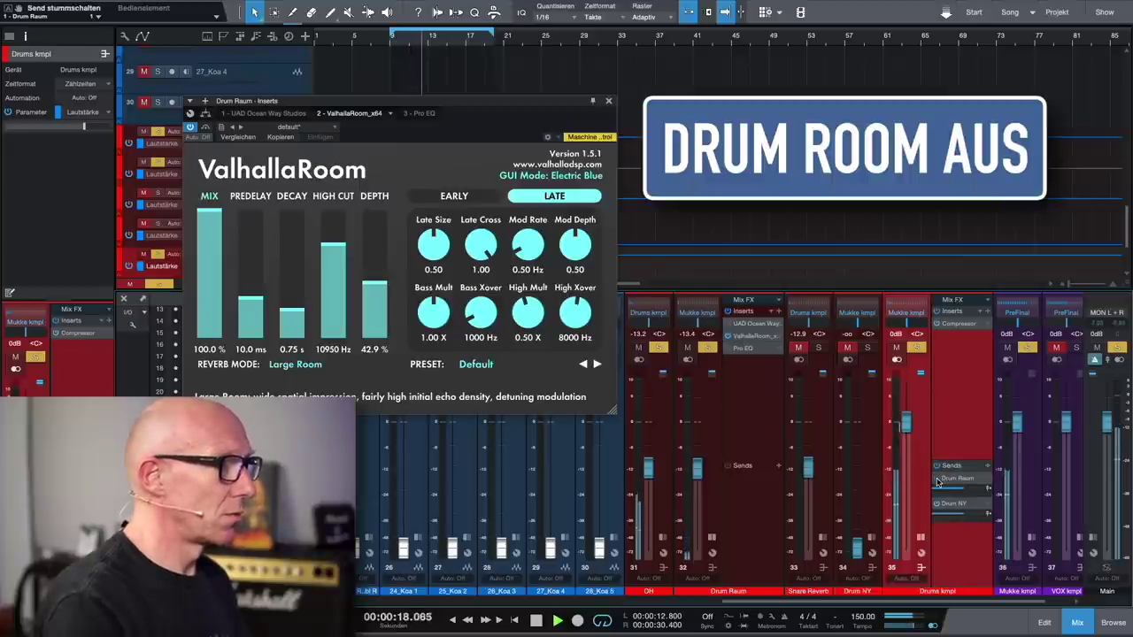
left_click(938, 480)
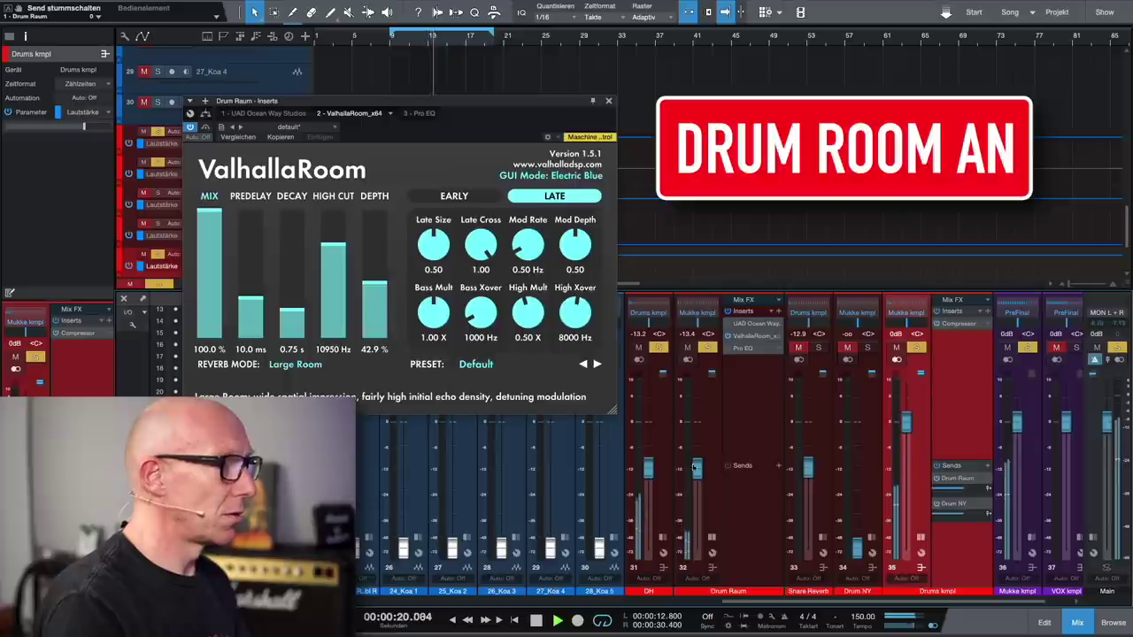
left_click_drag(696, 507, 697, 471)
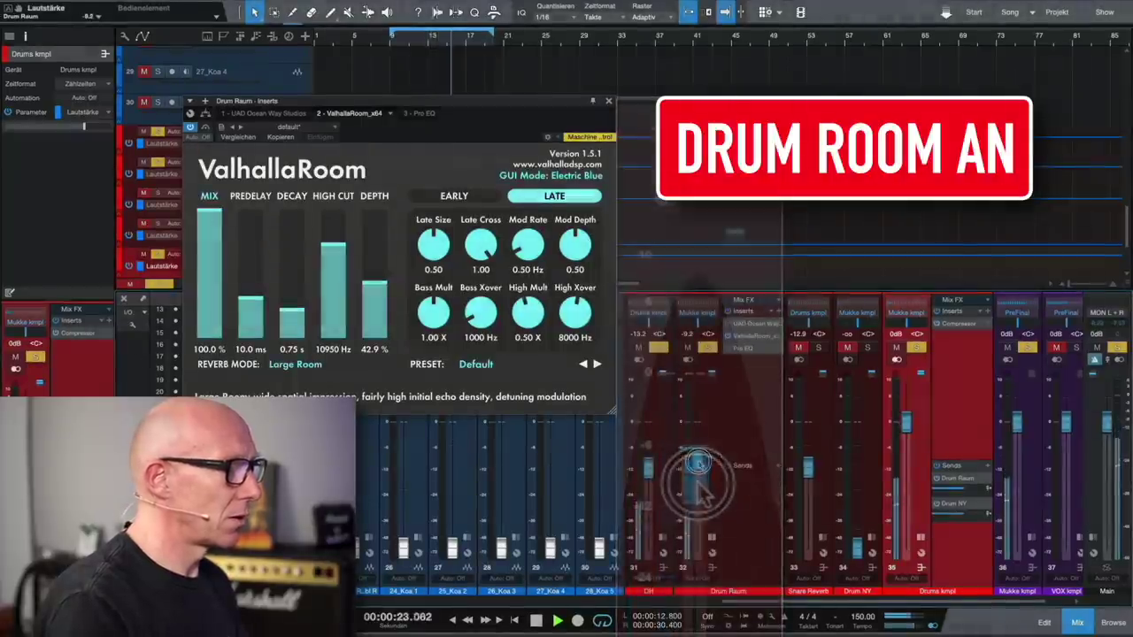
left_click(938, 479)
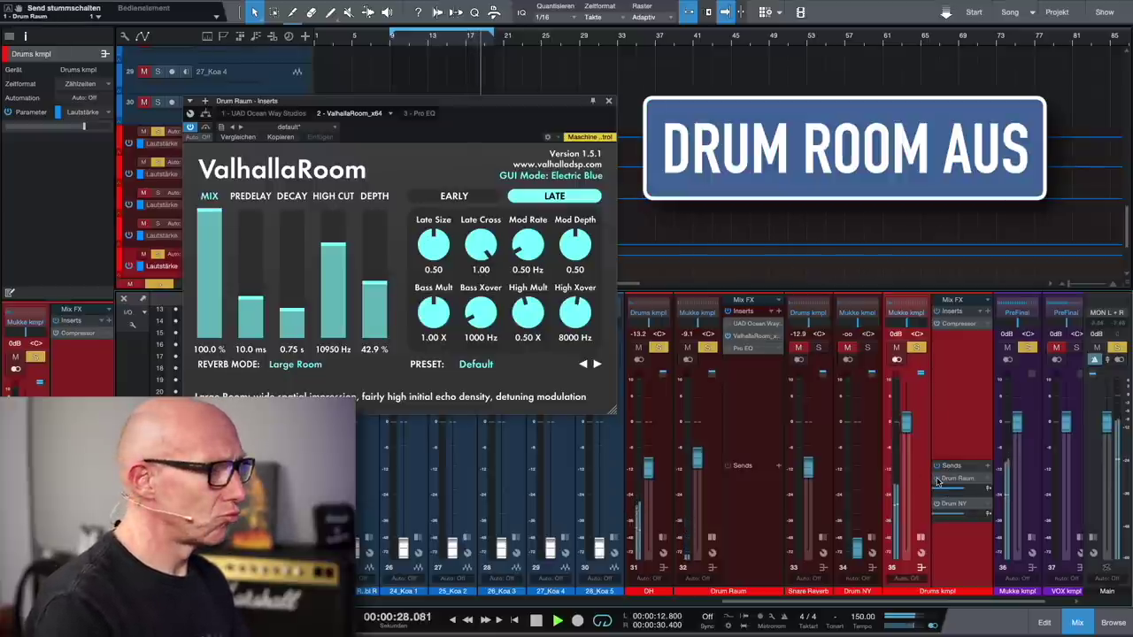
left_click(938, 480)
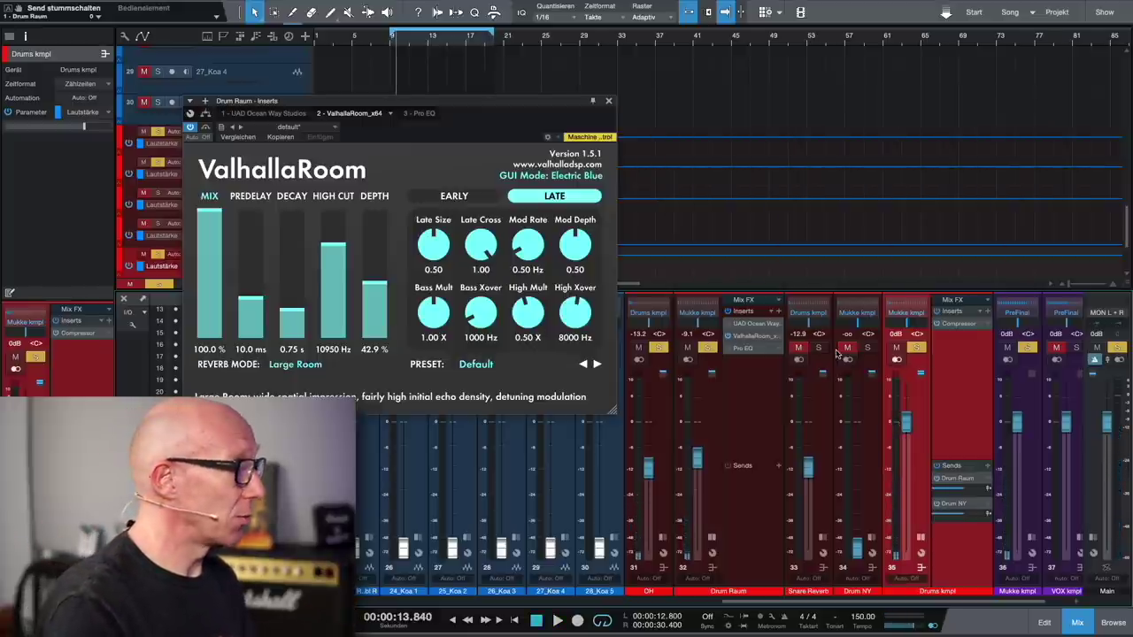
Close ValhallaRoom, open the Drum Raum bus's Pro EQ over the arrangement and switch it on.
left_click(608, 102)
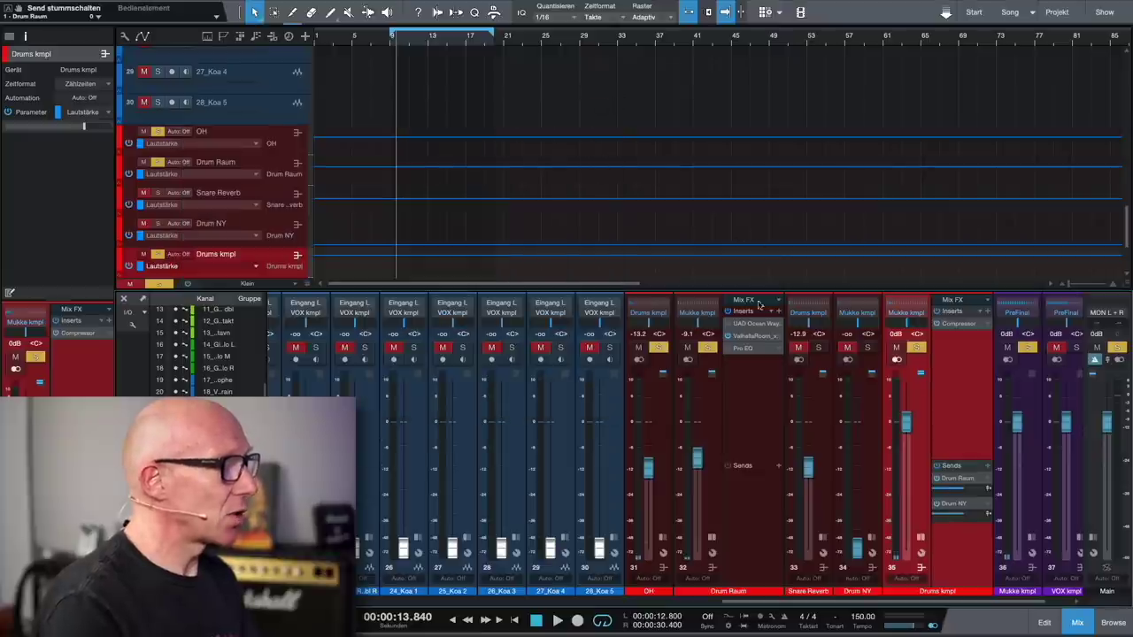
double_click(744, 348)
left_click_drag(1066, 350, 643, 144)
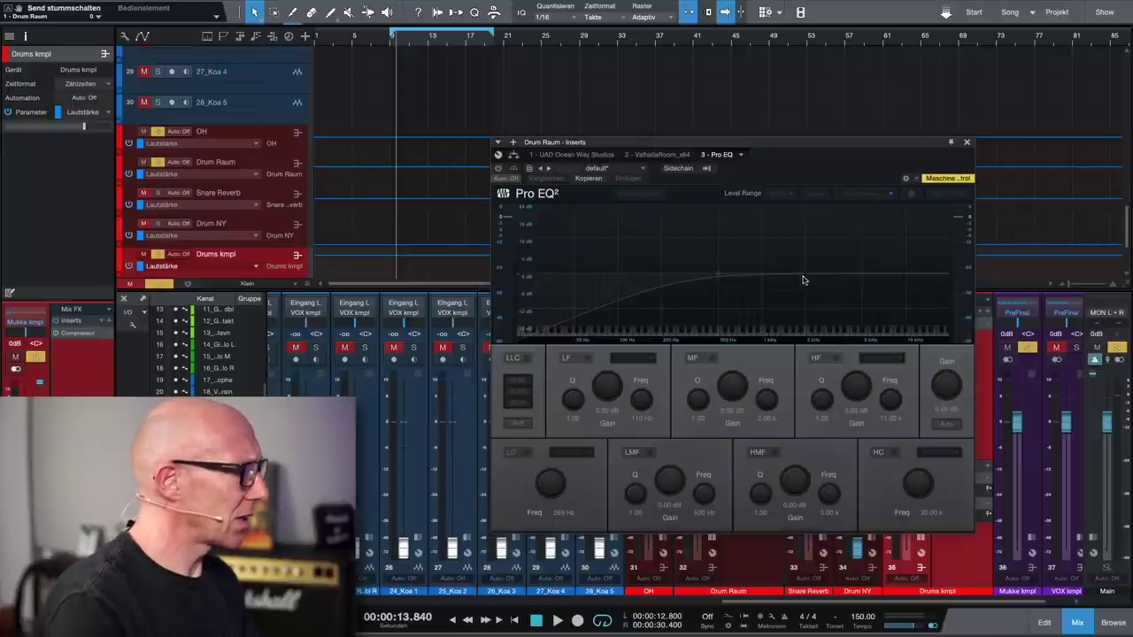
left_click(498, 169)
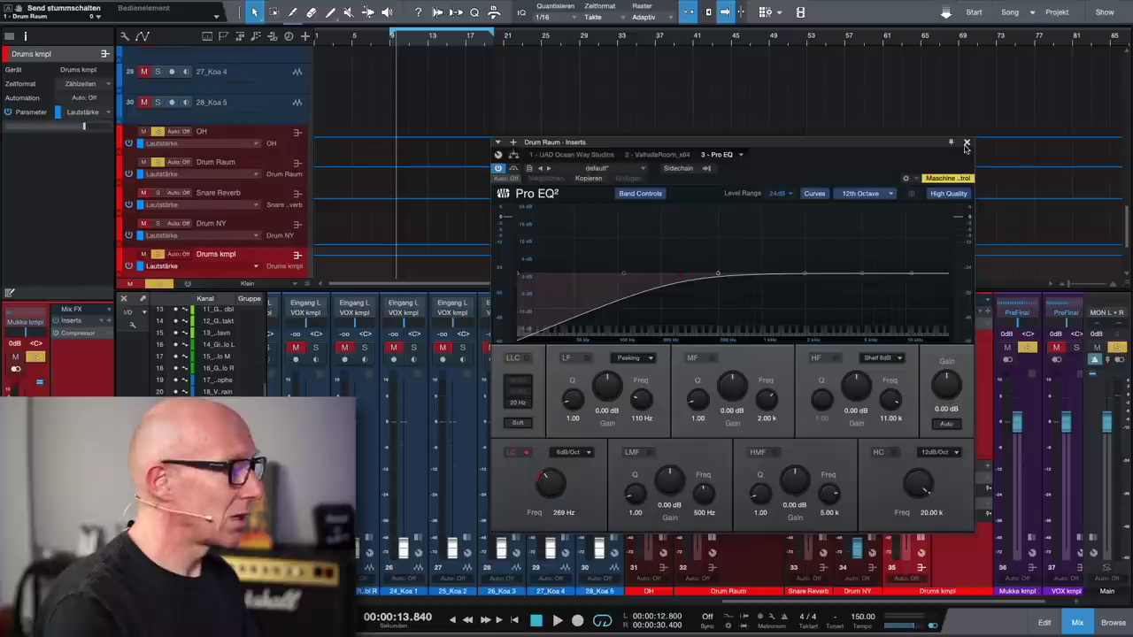
left_click_drag(904, 144, 828, 123)
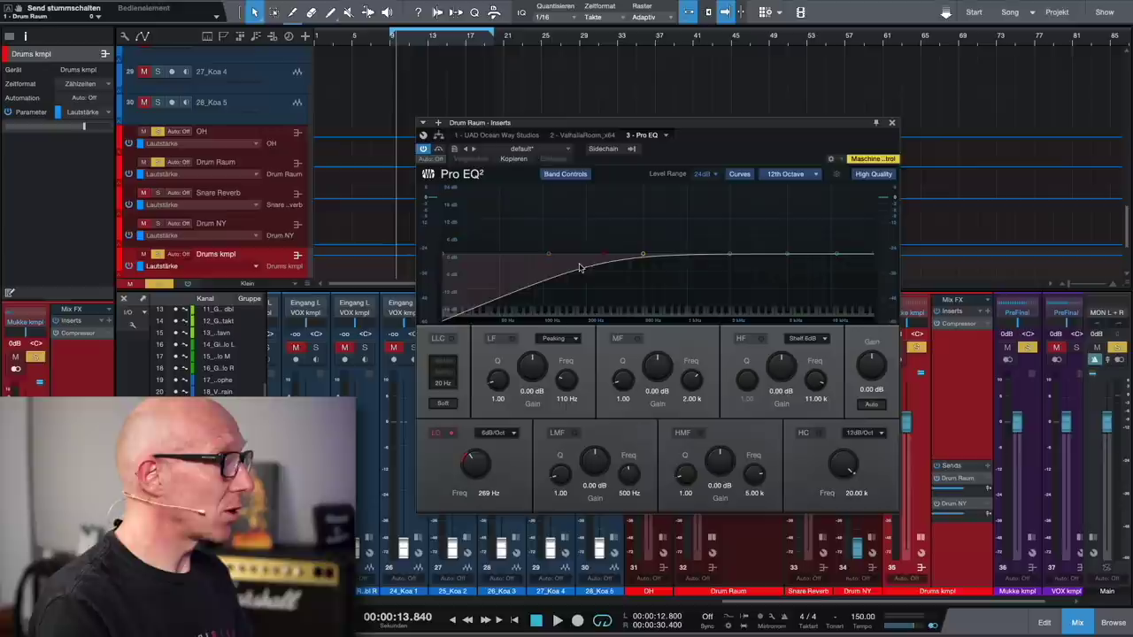
Listen to the drum loop through the reverb's Pro EQ and set its HF shelf to -5.36 dB at 1.82 kHz.
key("space")
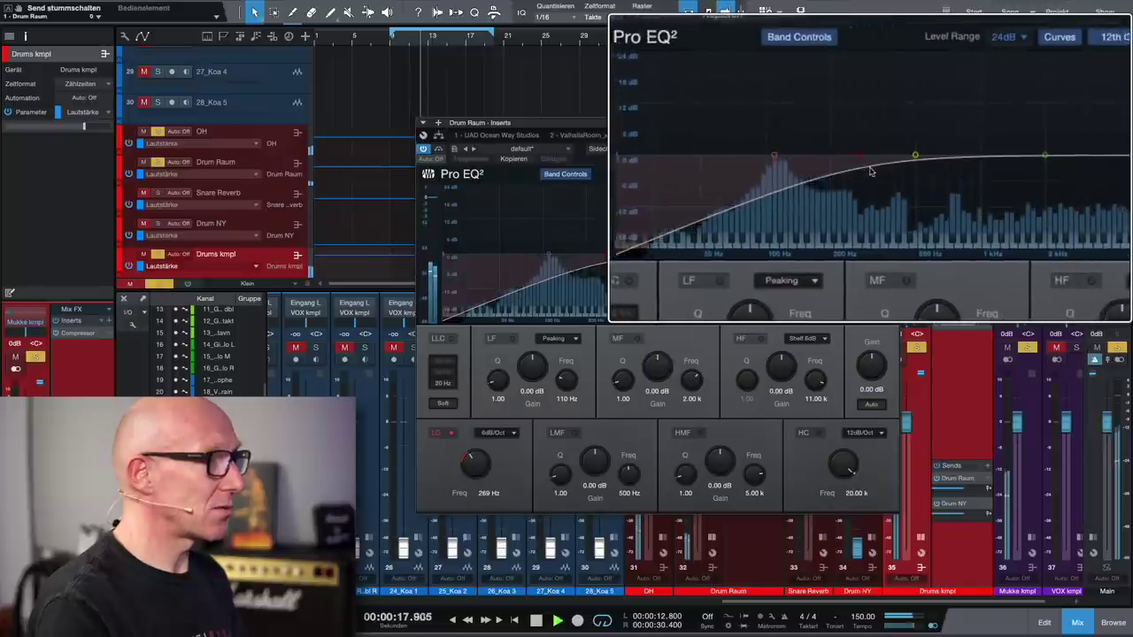
key("space")
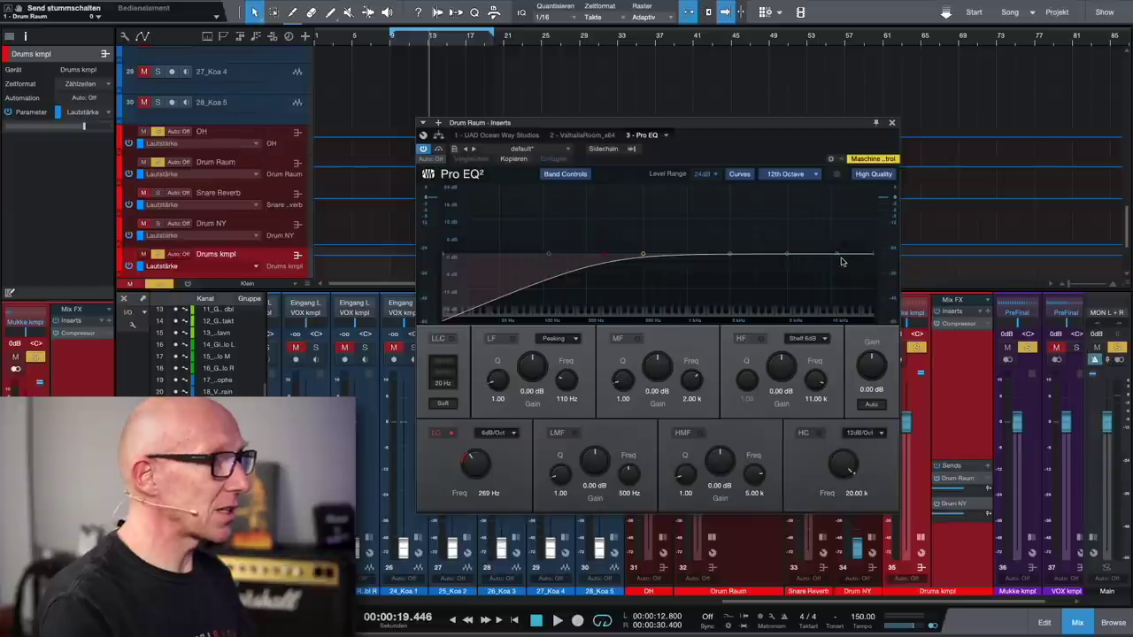
key("space")
left_click_drag(836, 255, 724, 270)
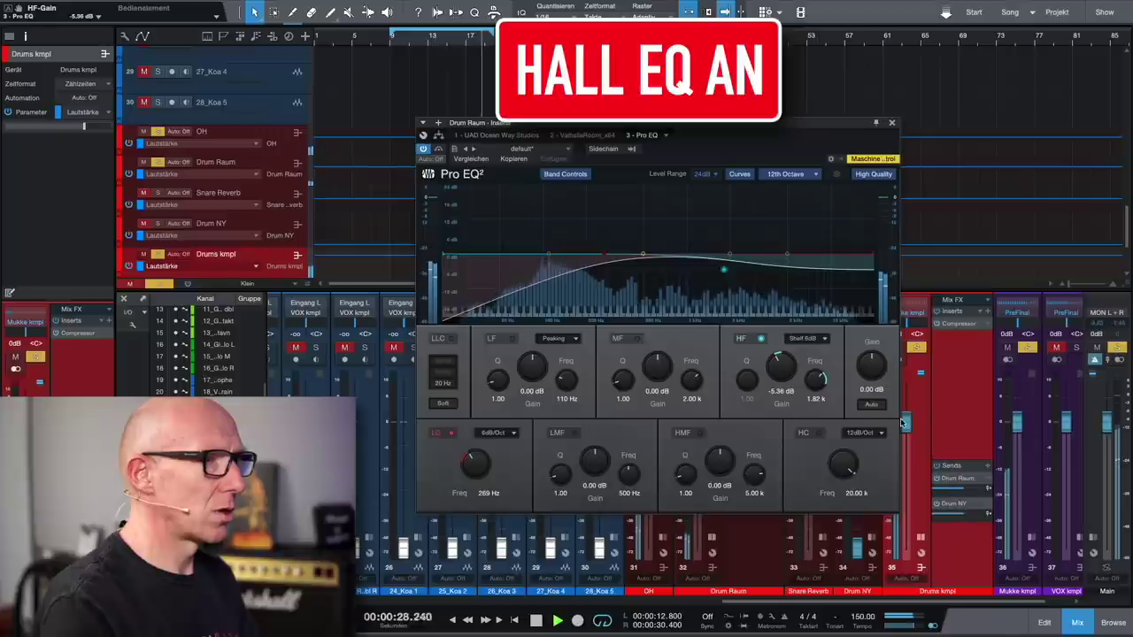
Compare the looped drums with the reverb's Pro EQ off and on, leave it on, and close its window.
left_click(423, 149)
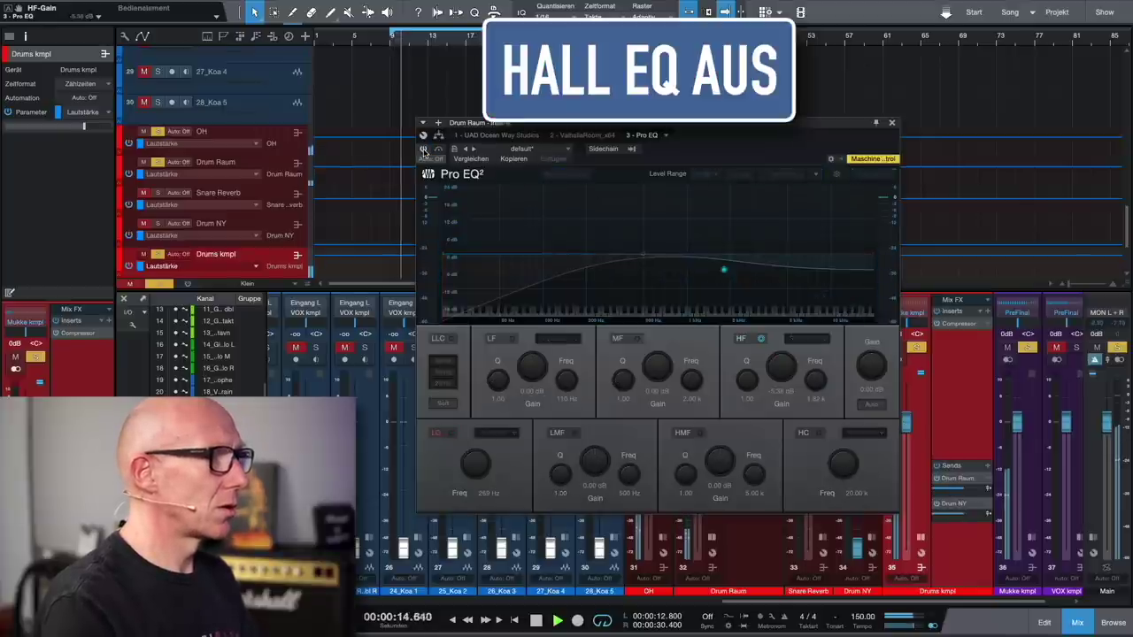
left_click(423, 149)
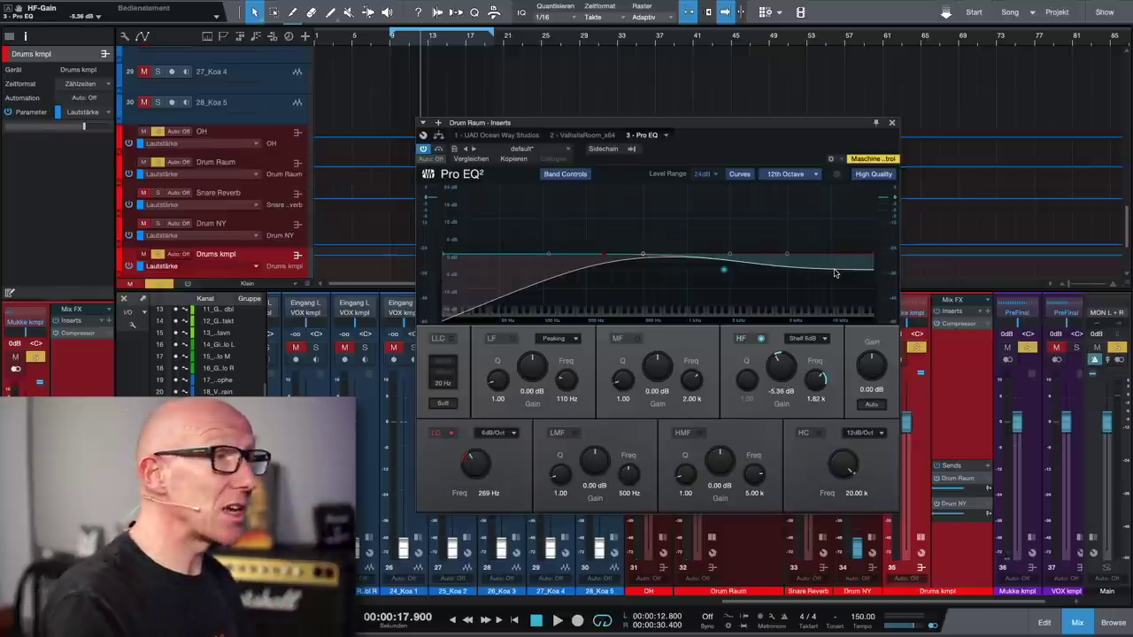
left_click(892, 123)
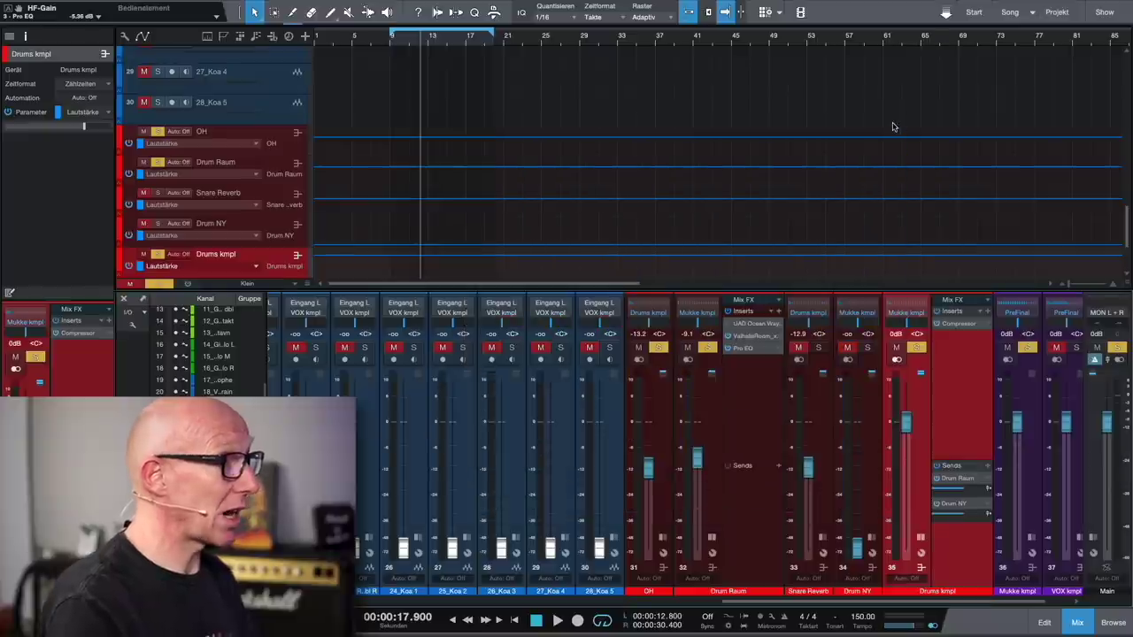
Collapse the Drum Raum channel, expand the 02_Snare channel and check its send level to Snare Reverb.
left_click(712, 539)
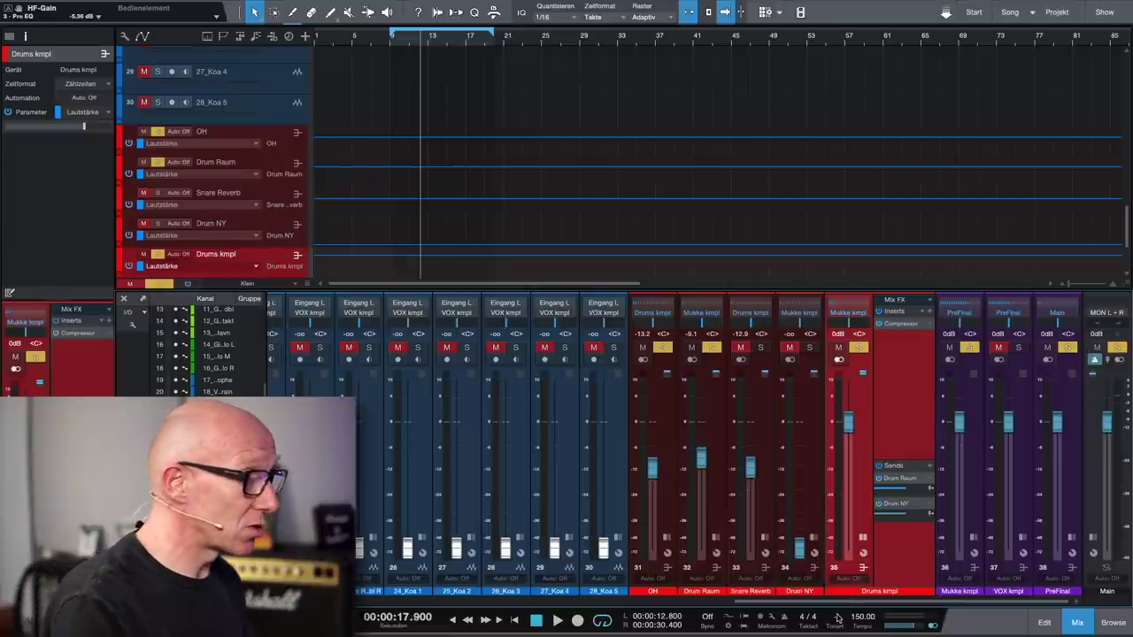
left_click_drag(836, 605, 407, 563)
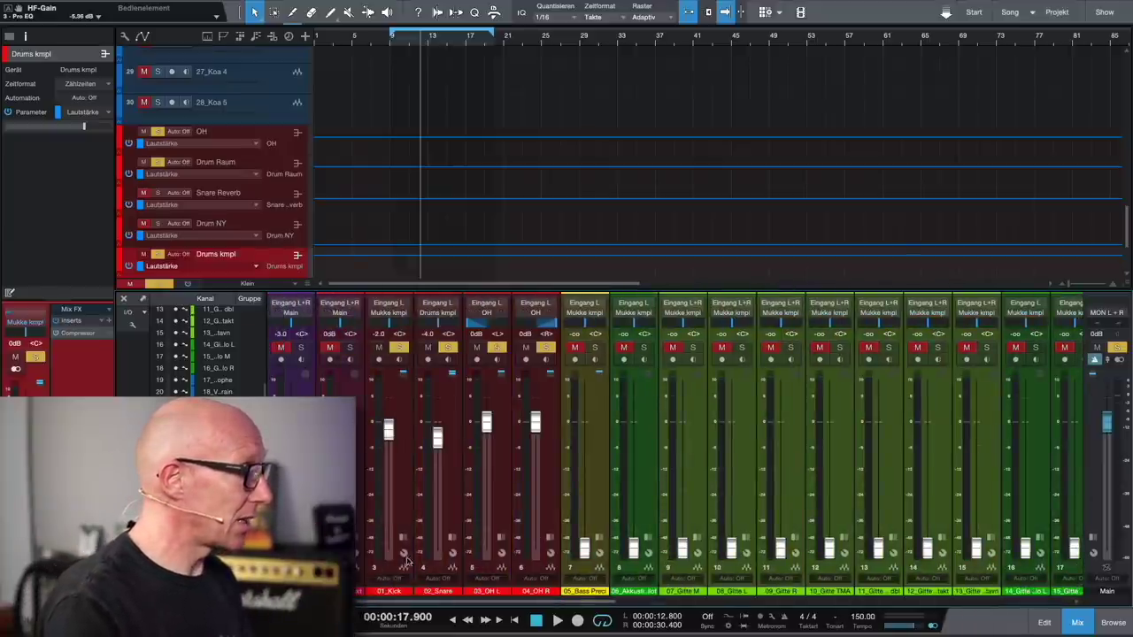
left_click(452, 539)
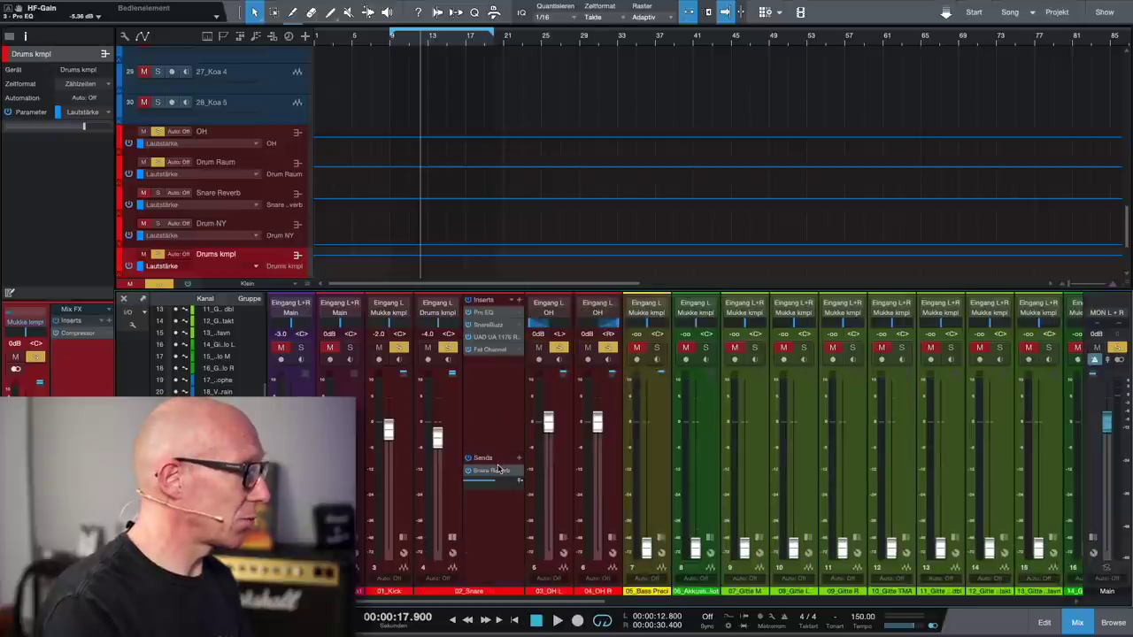
mouse_move(496, 486)
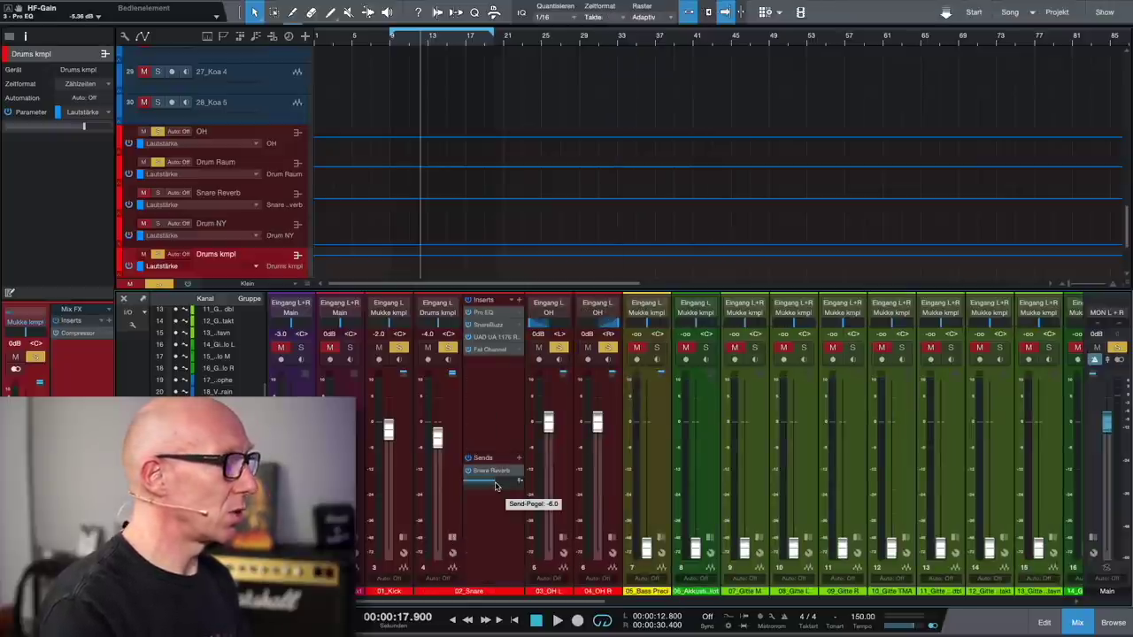
Expand the Snare Reverb bus channel and enlarge its inserts area to show the full effect chain.
left_click_drag(637, 602, 991, 602)
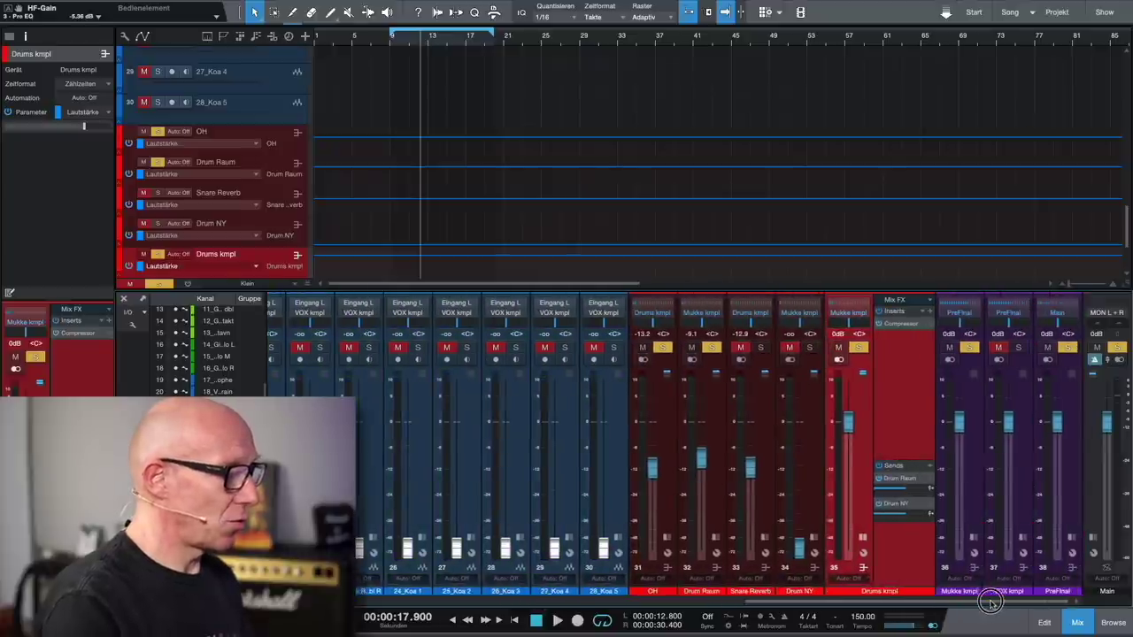
left_click(765, 538)
left_click(767, 516)
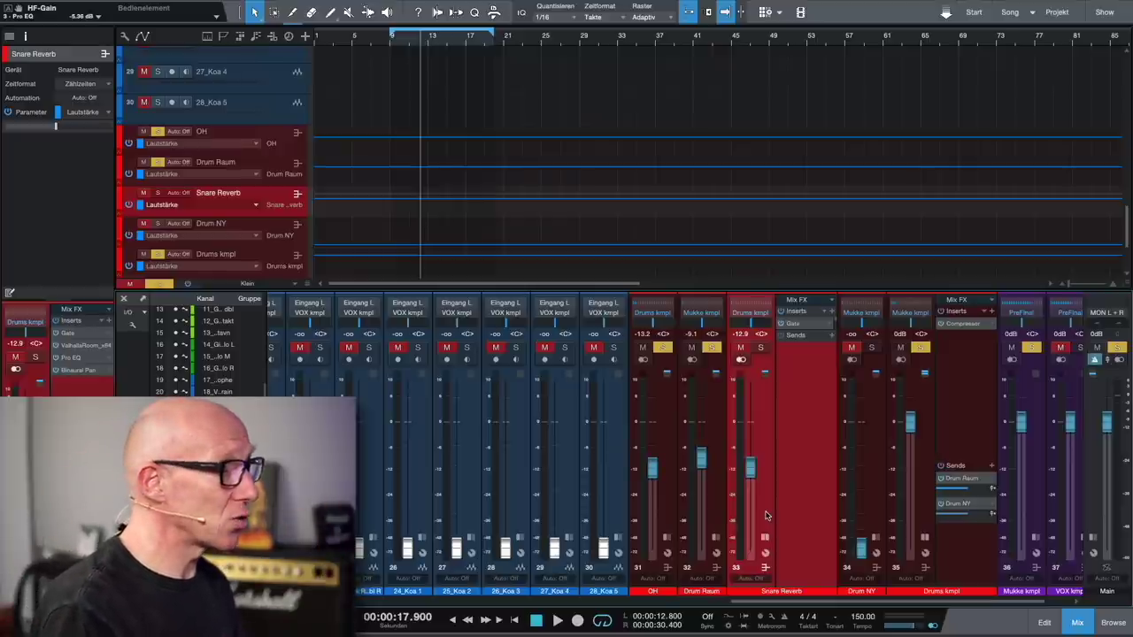
mouse_move(962, 490)
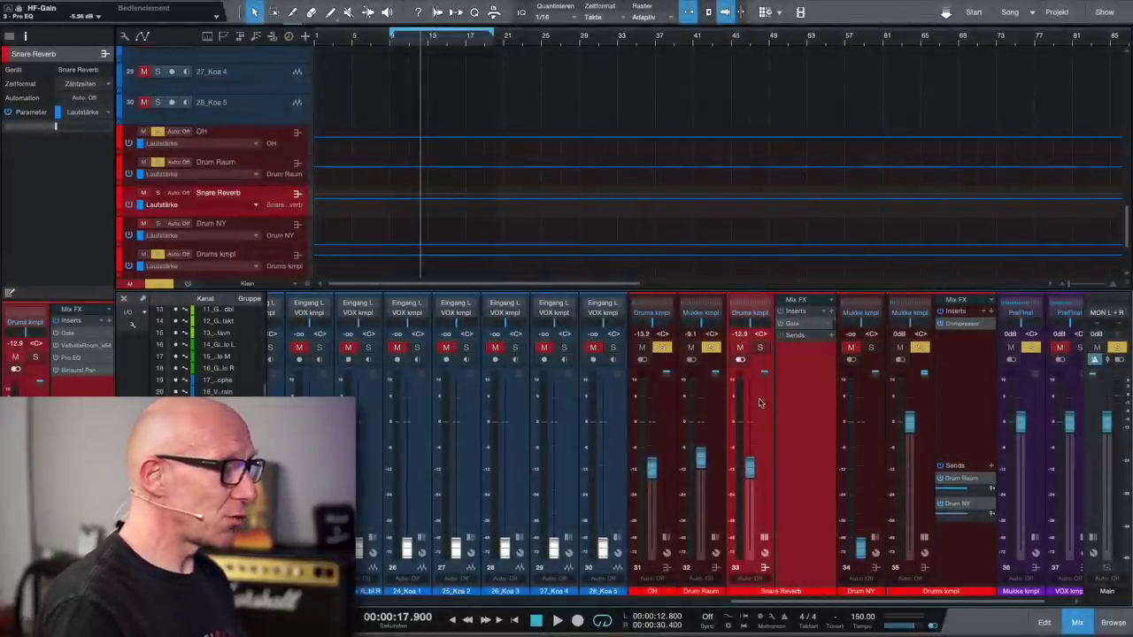
left_click_drag(799, 328, 798, 467)
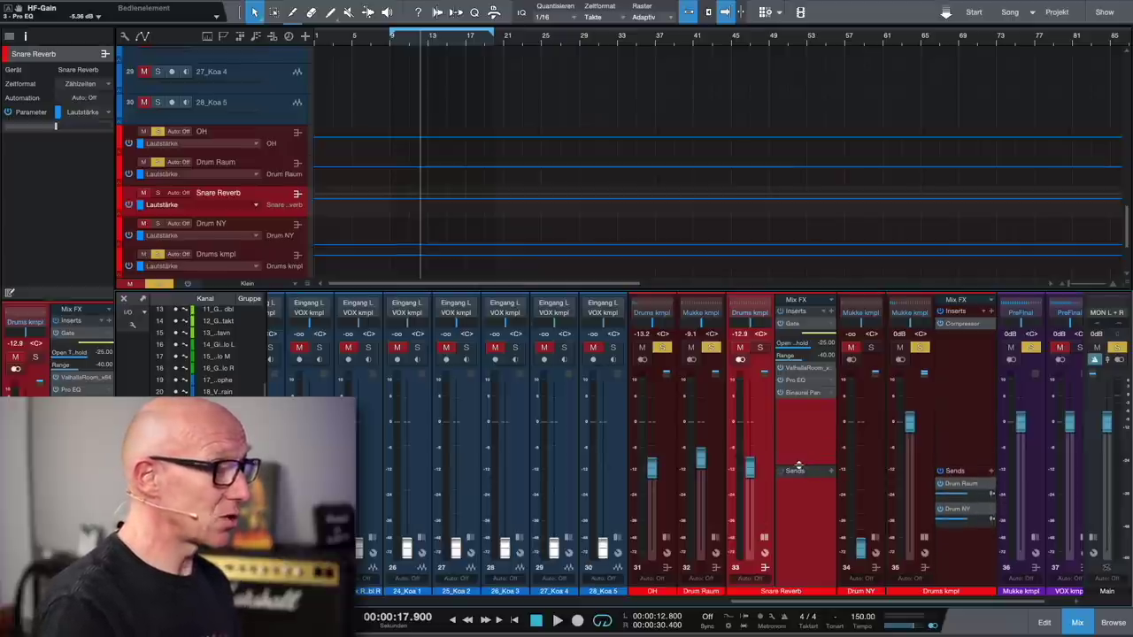
Solo the Snare Reverb channel and open its bypassed Gate, keeping the channel's fader accessible.
left_click(800, 323)
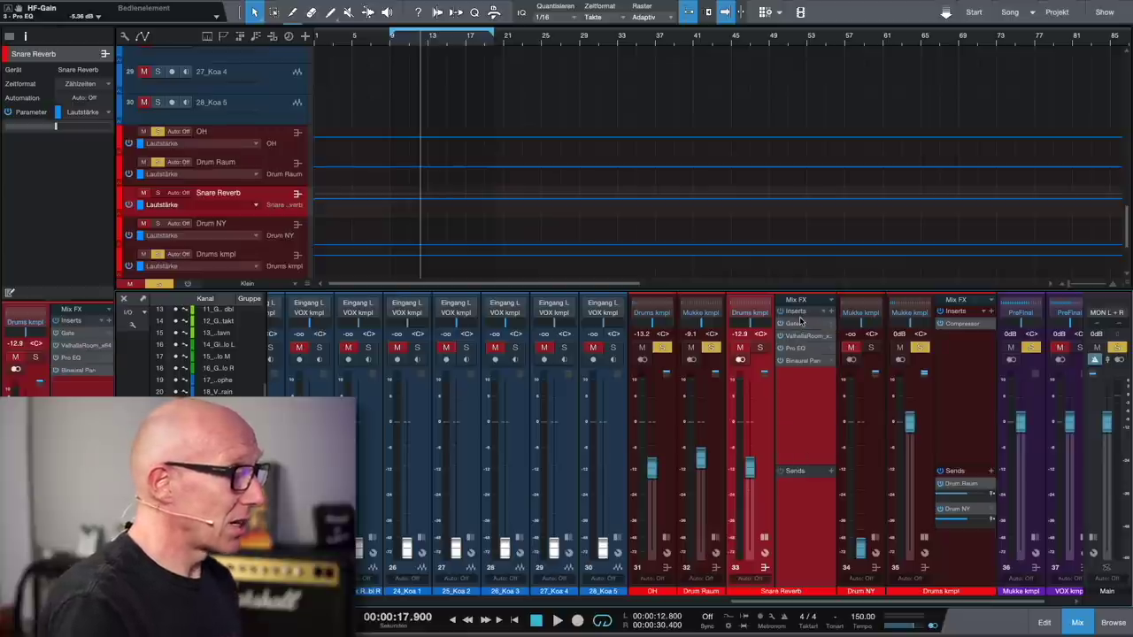
left_click(760, 348)
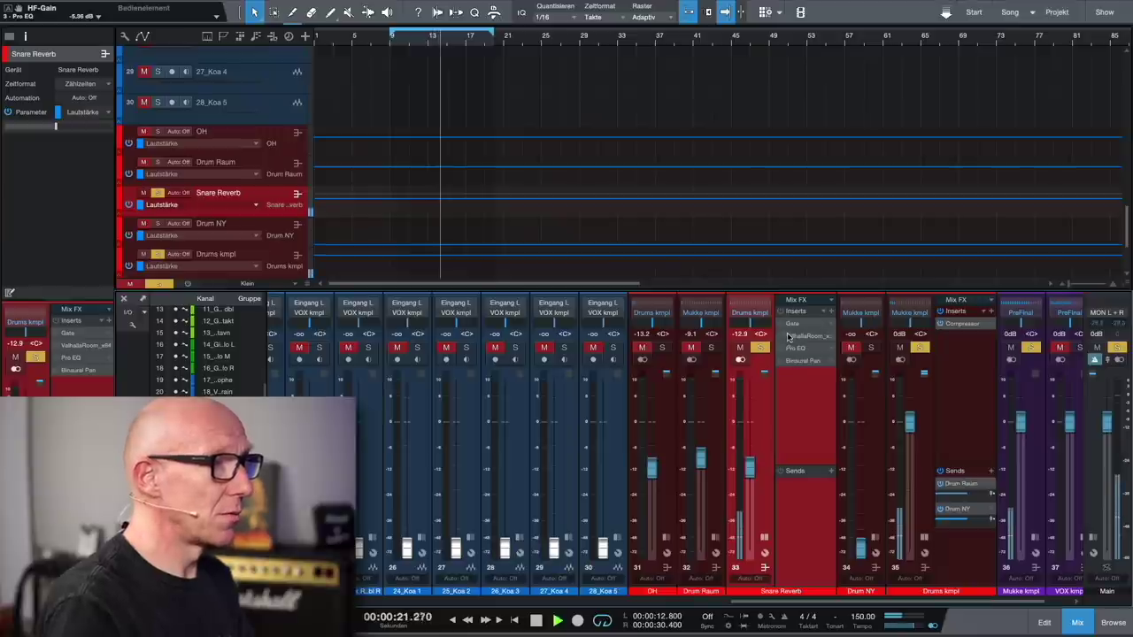
left_click(802, 326)
left_click_drag(834, 196, 847, 229)
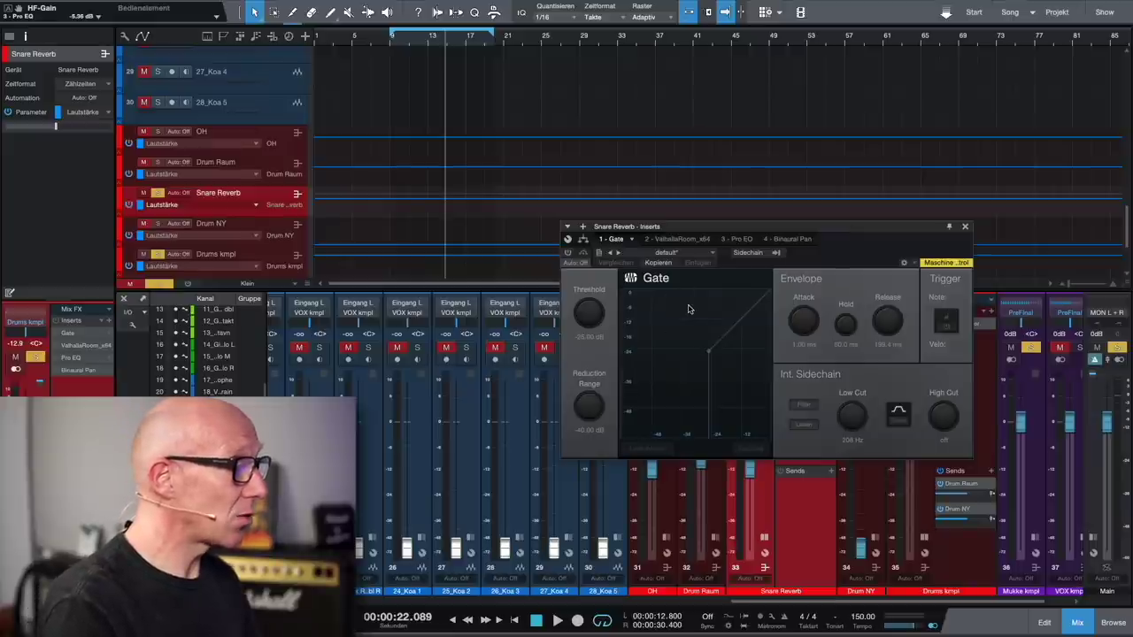
left_click_drag(795, 228, 494, 243)
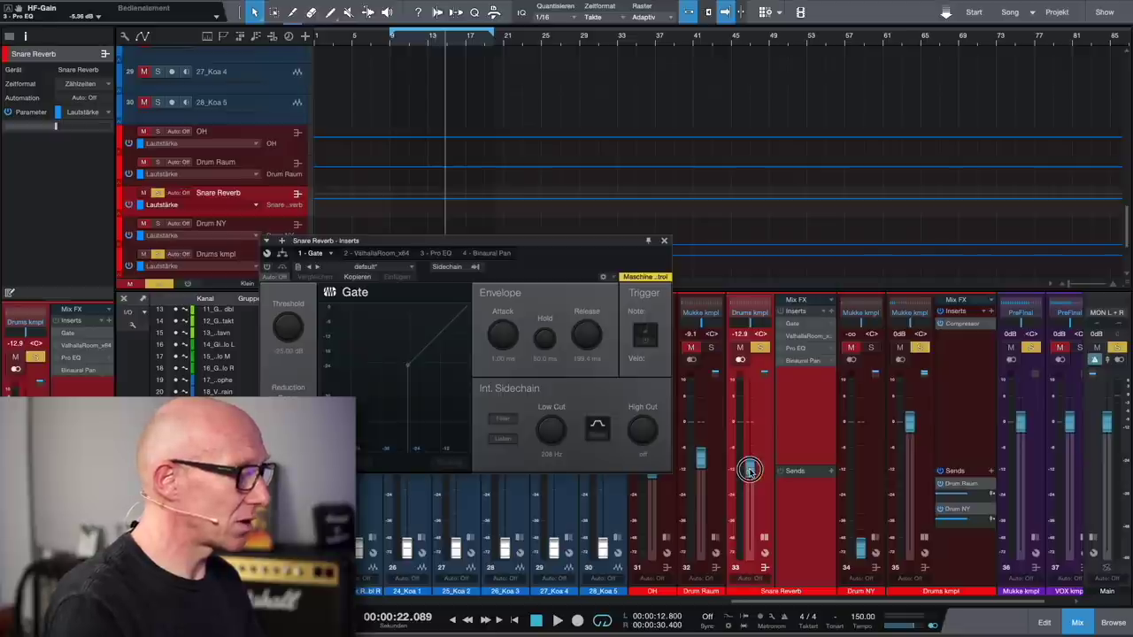
Raise the Snare Reverb fader to 0 dB and switch on its Gate during playback.
left_click_drag(749, 469, 749, 424)
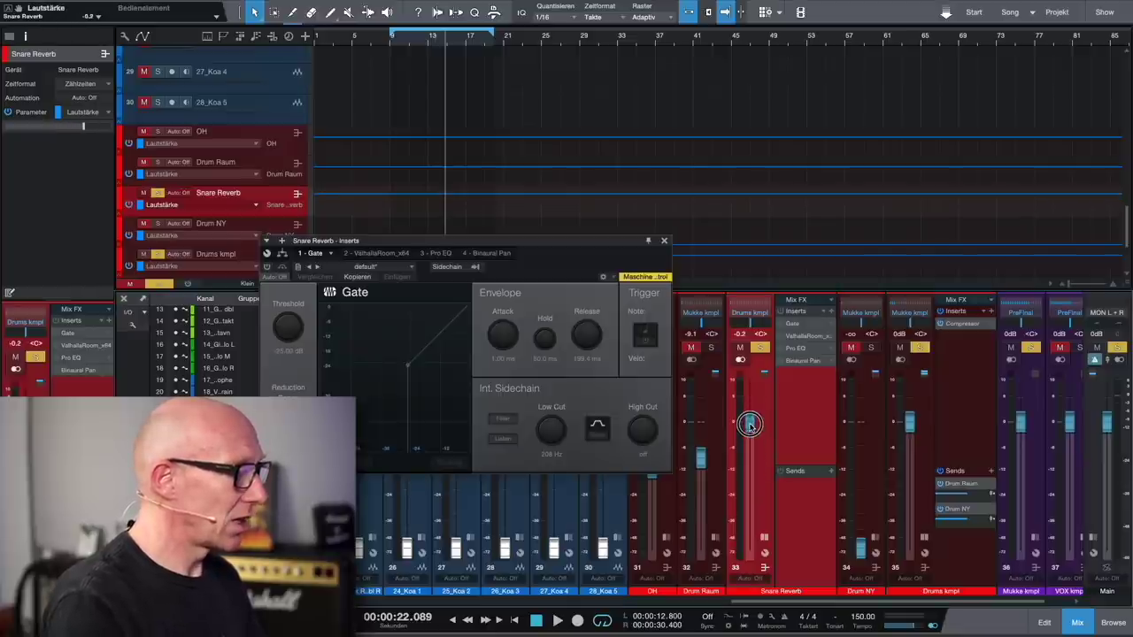
left_click_drag(539, 240, 594, 262)
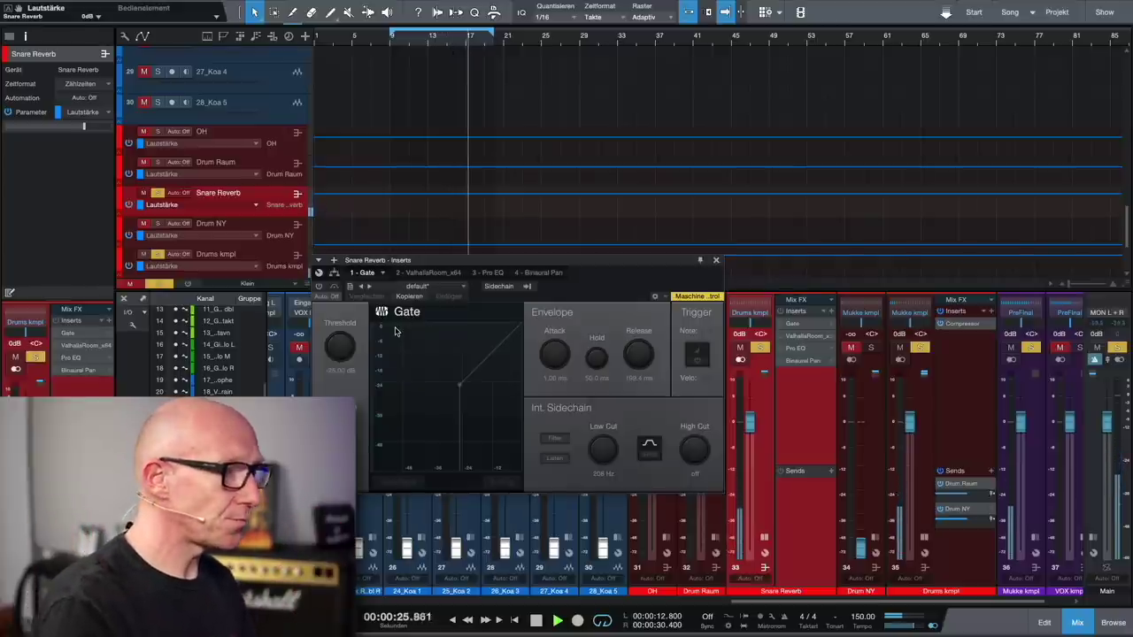
left_click(320, 288)
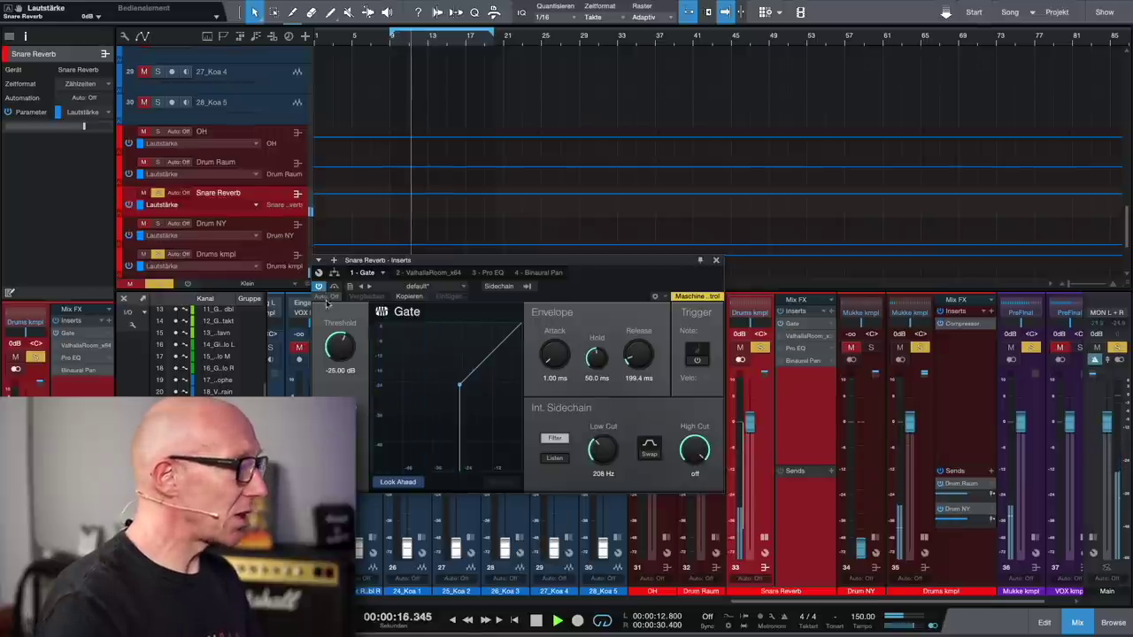
left_click_drag(597, 260, 661, 248)
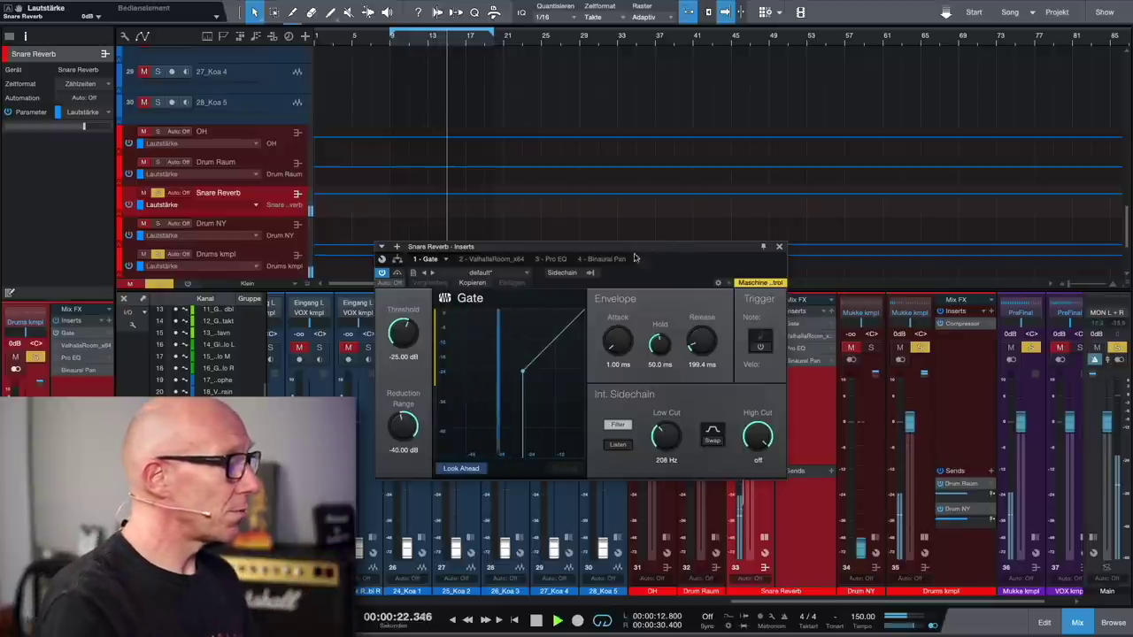
Set ValhallaRoom's late Bass Xover to 1290 Hz on the Snare Reverb and switch the reverb on.
left_click(495, 261)
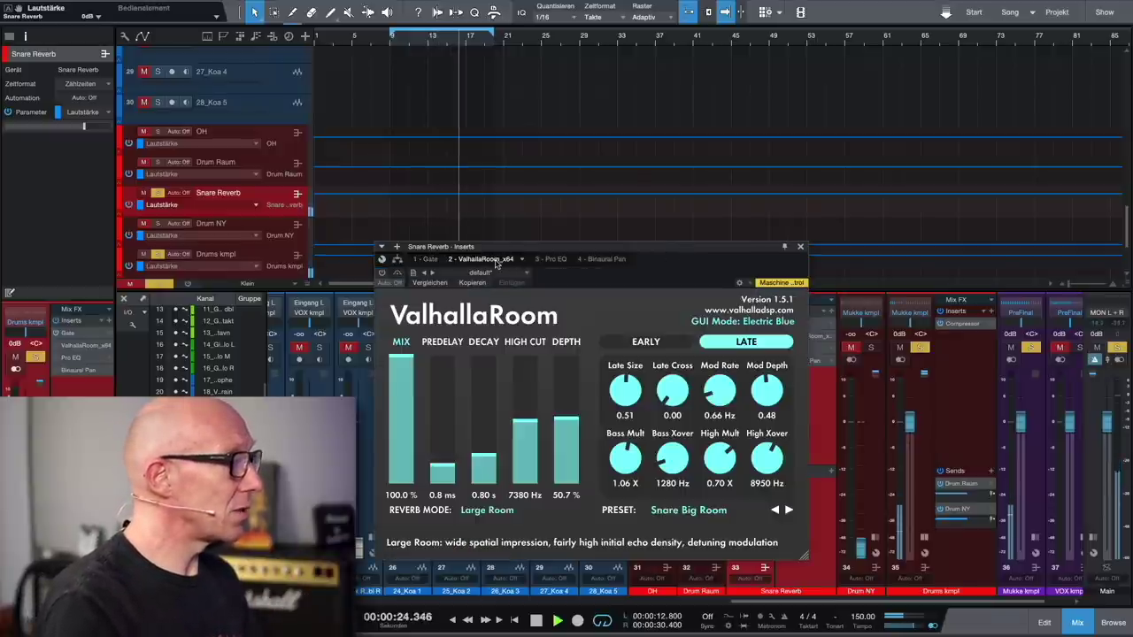
left_click_drag(555, 248, 688, 169)
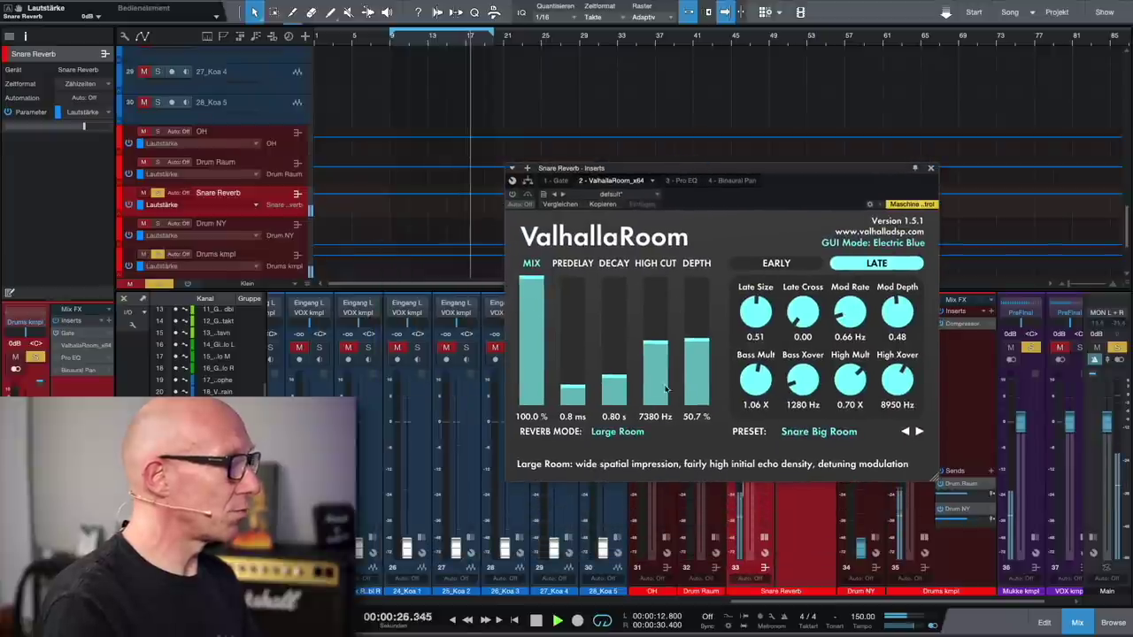
left_click_drag(798, 380, 797, 385)
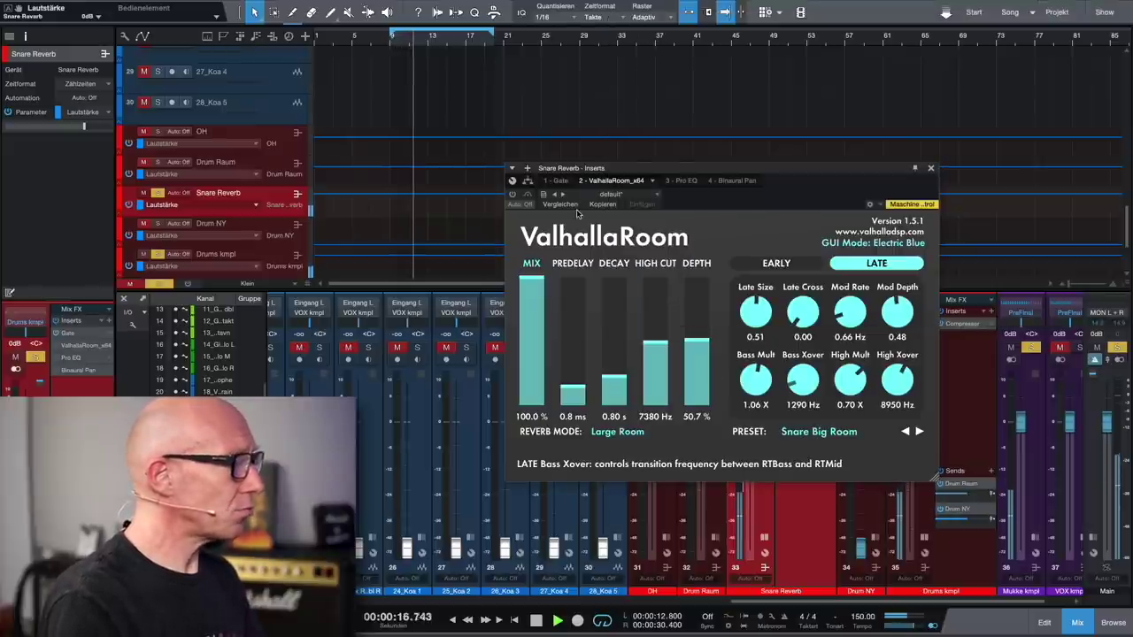
left_click(513, 195)
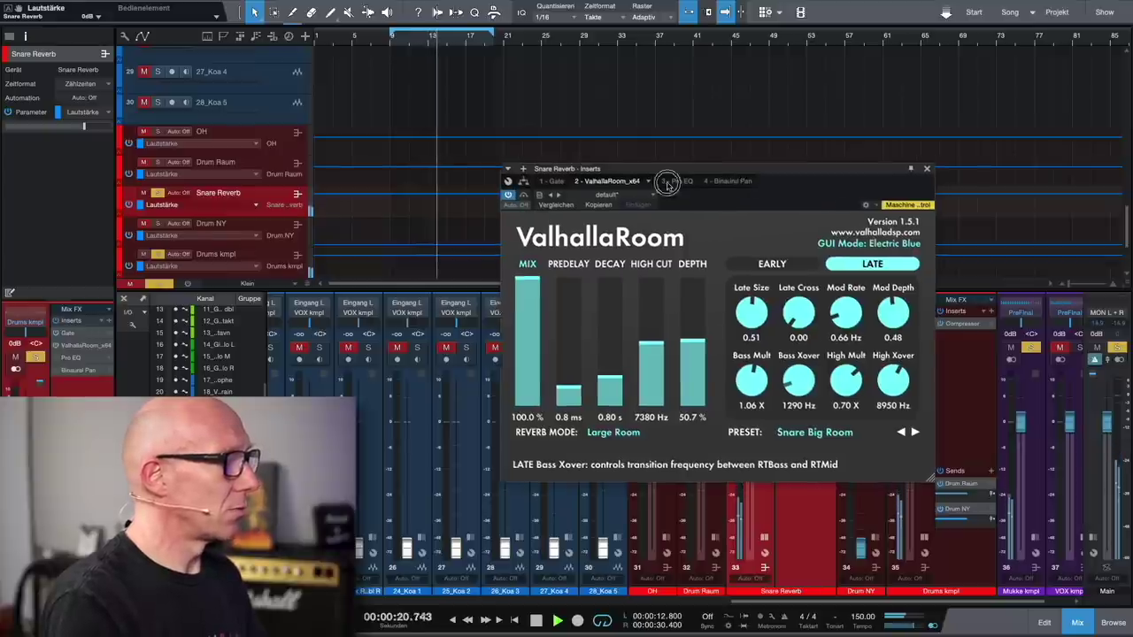
Pull the Snare Reverb fader fully down, close ValhallaRoom and blend the reverb into the playing drums up to -6.0 dB.
left_click_drag(718, 171, 445, 193)
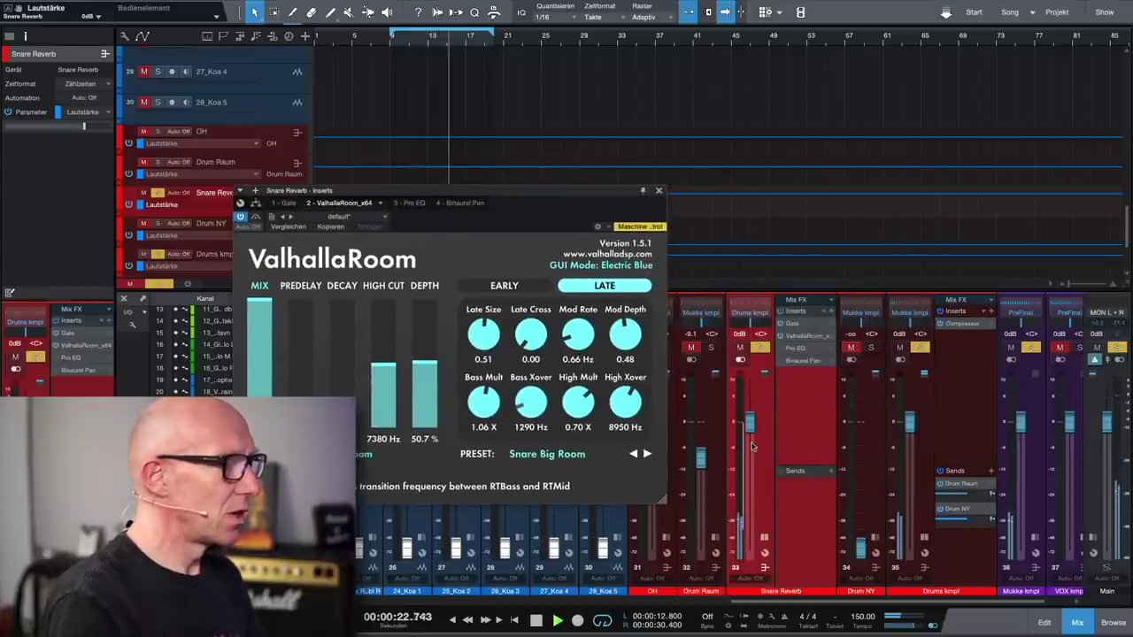
left_click_drag(766, 439, 764, 554)
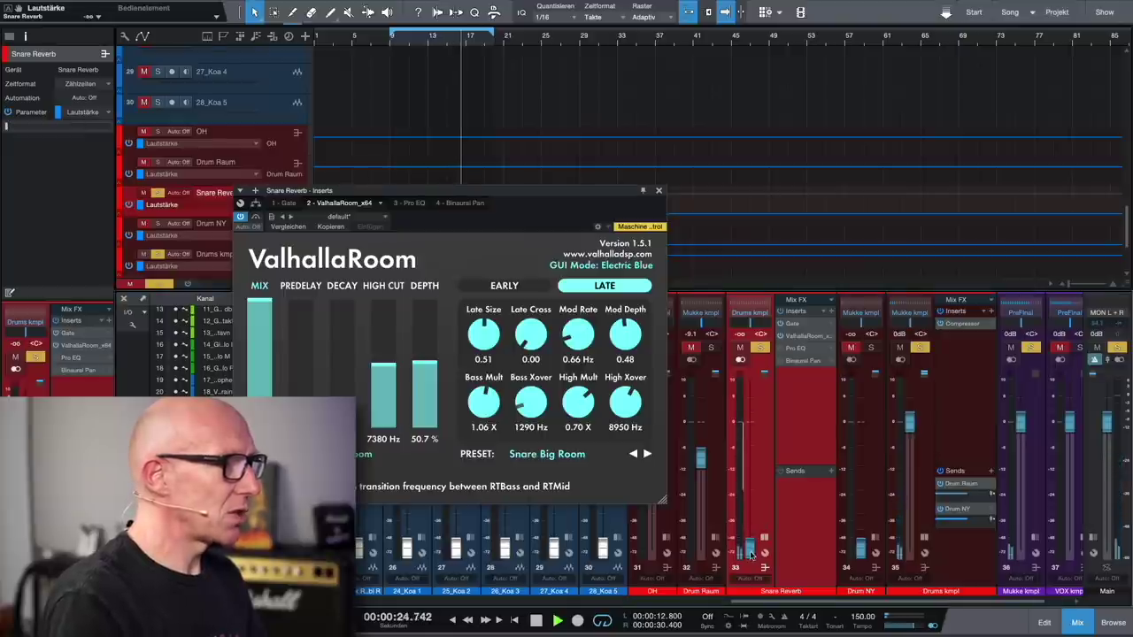
left_click(657, 192)
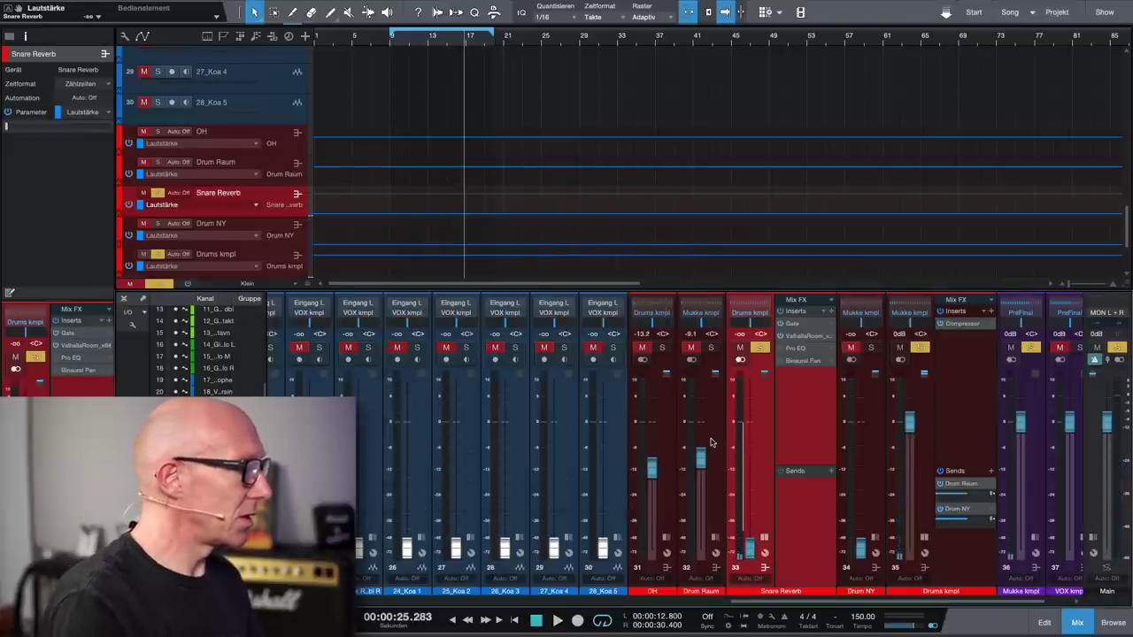
scroll(425, 524, "left", 10)
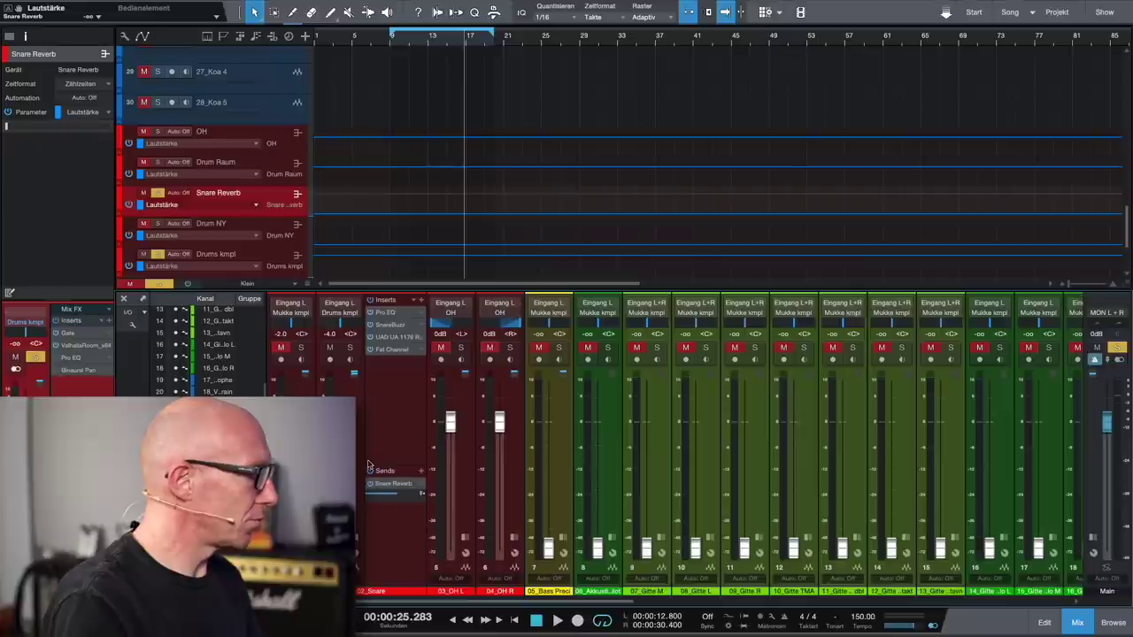
scroll(531, 501, "right", 4)
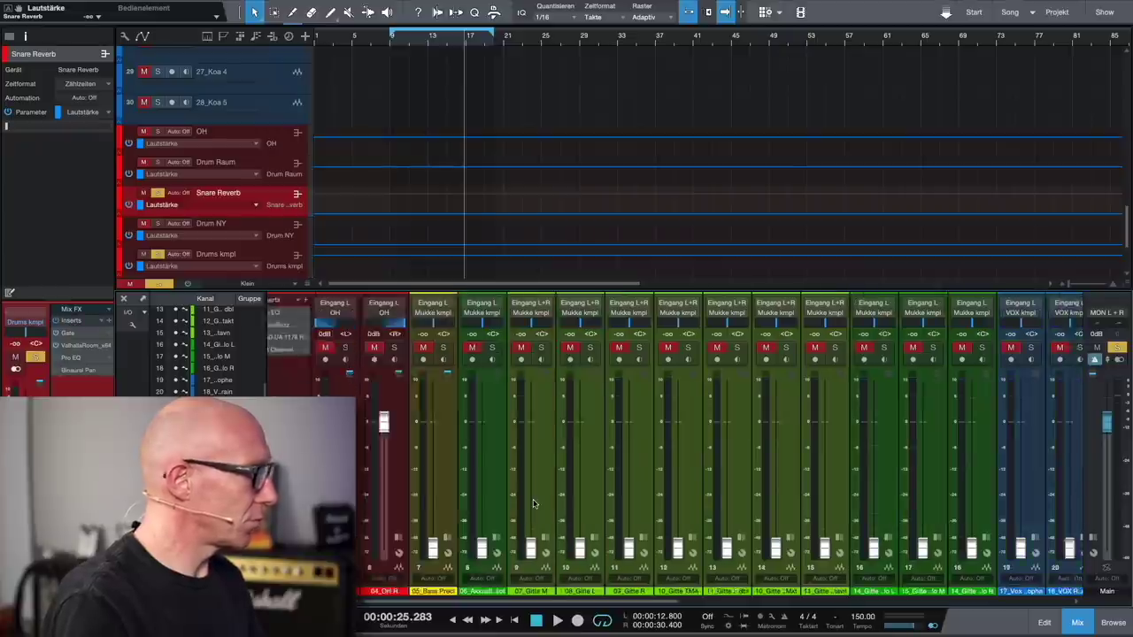
scroll(614, 609, "right", 8)
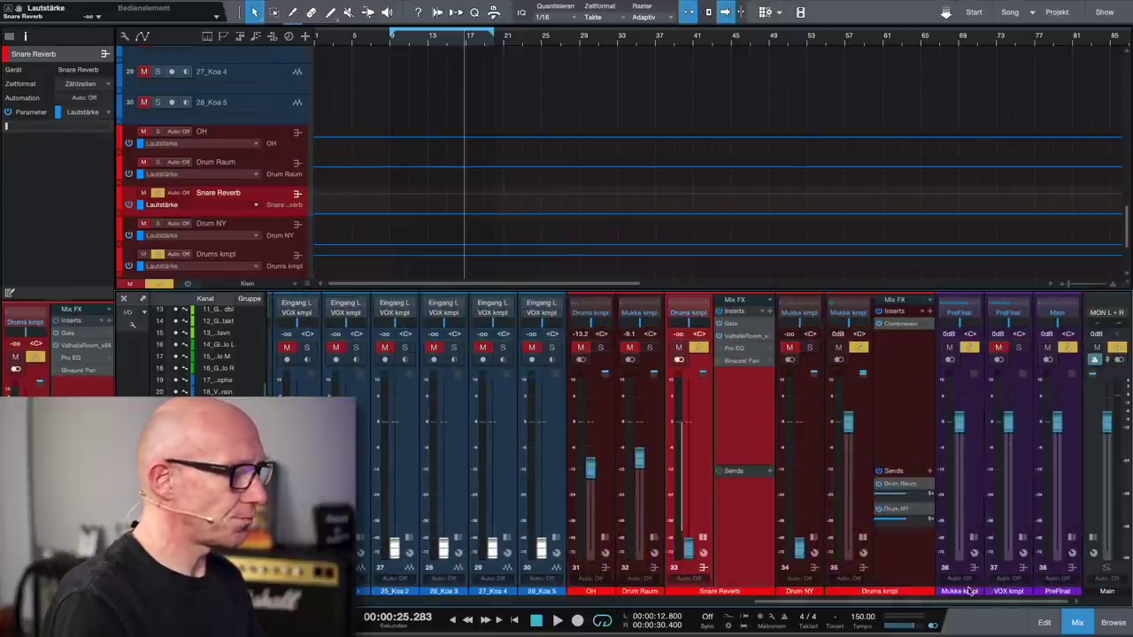
left_click_drag(693, 552, 693, 467)
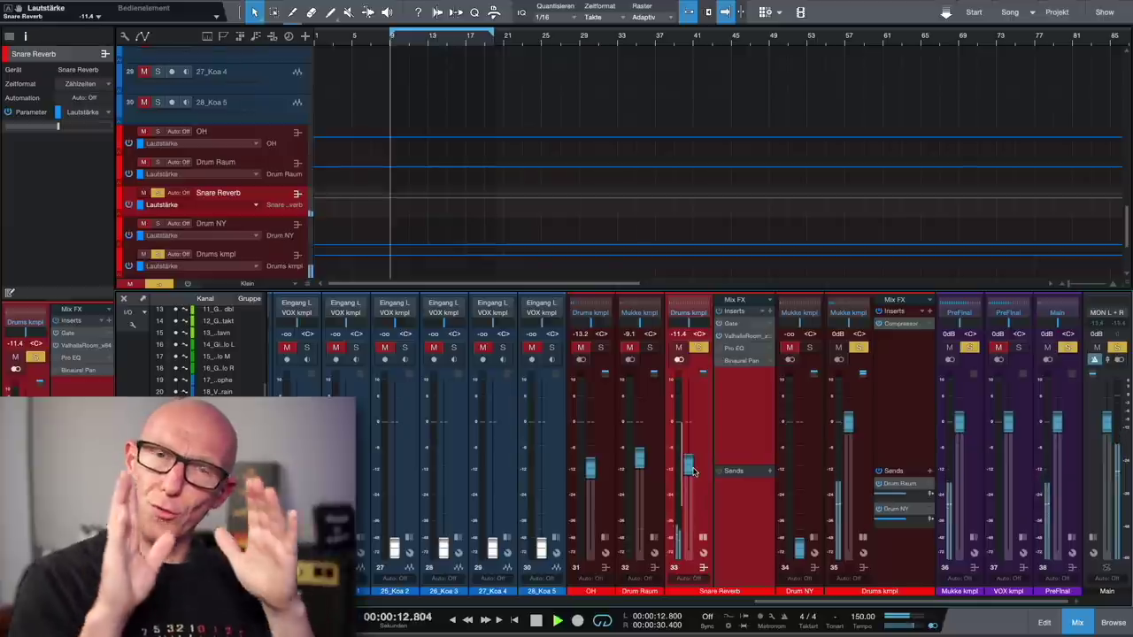
scroll(693, 470, "left", 1)
left_click_drag(701, 467, 702, 452)
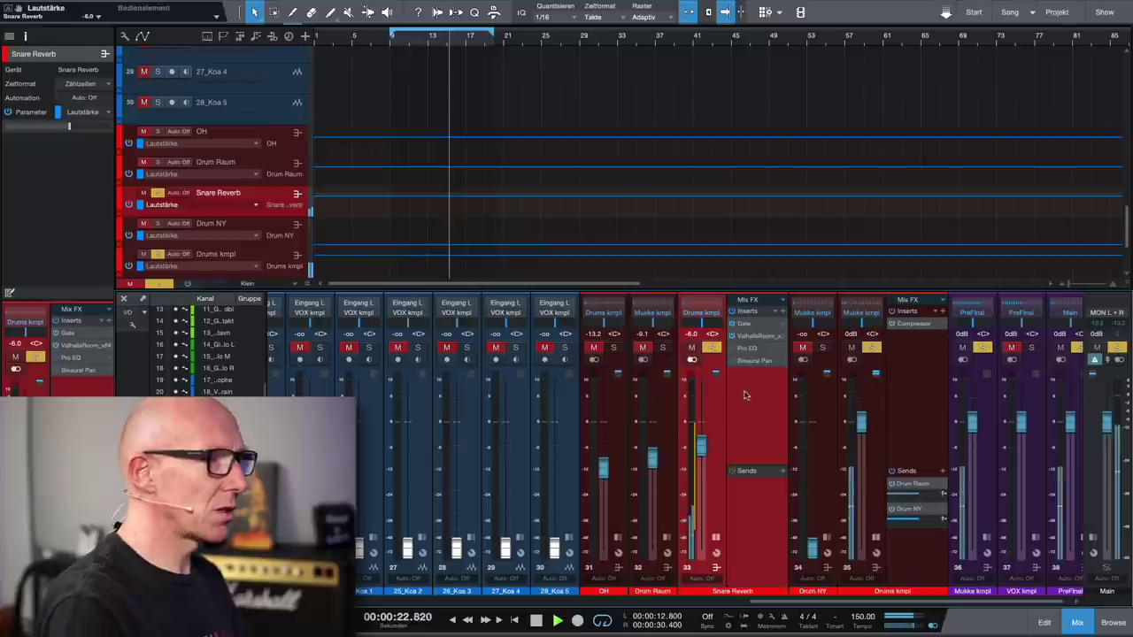
Switch on the Pro EQ of the Snare Reverb and listen to the looped drums with its window open.
left_click(751, 349)
left_click_drag(1010, 412, 716, 133)
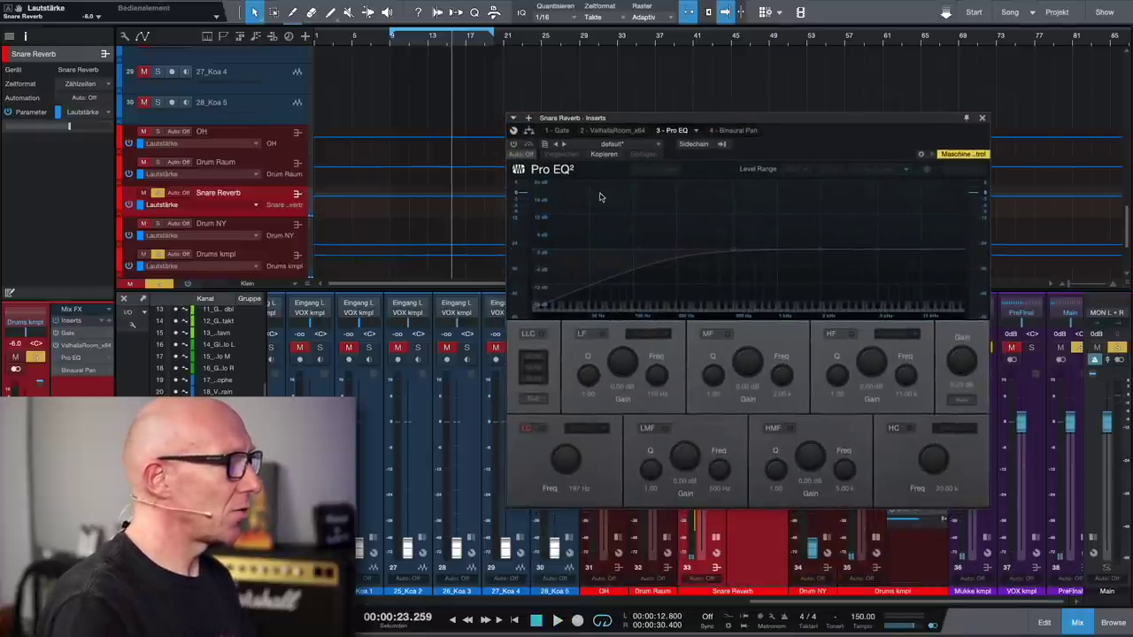
left_click(515, 144)
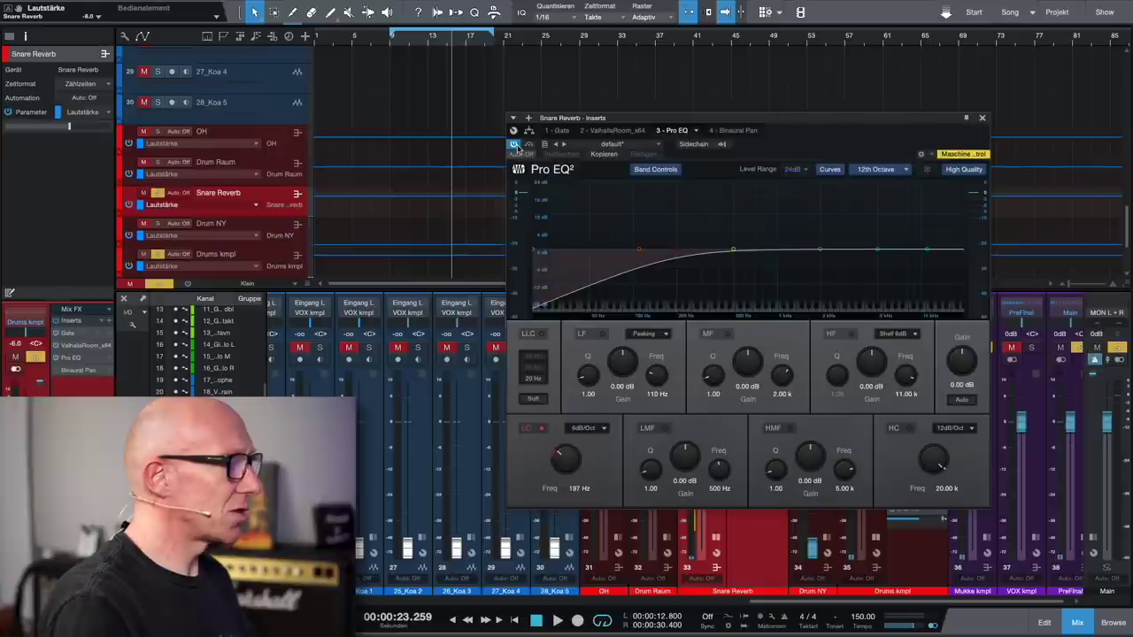
left_click(982, 118)
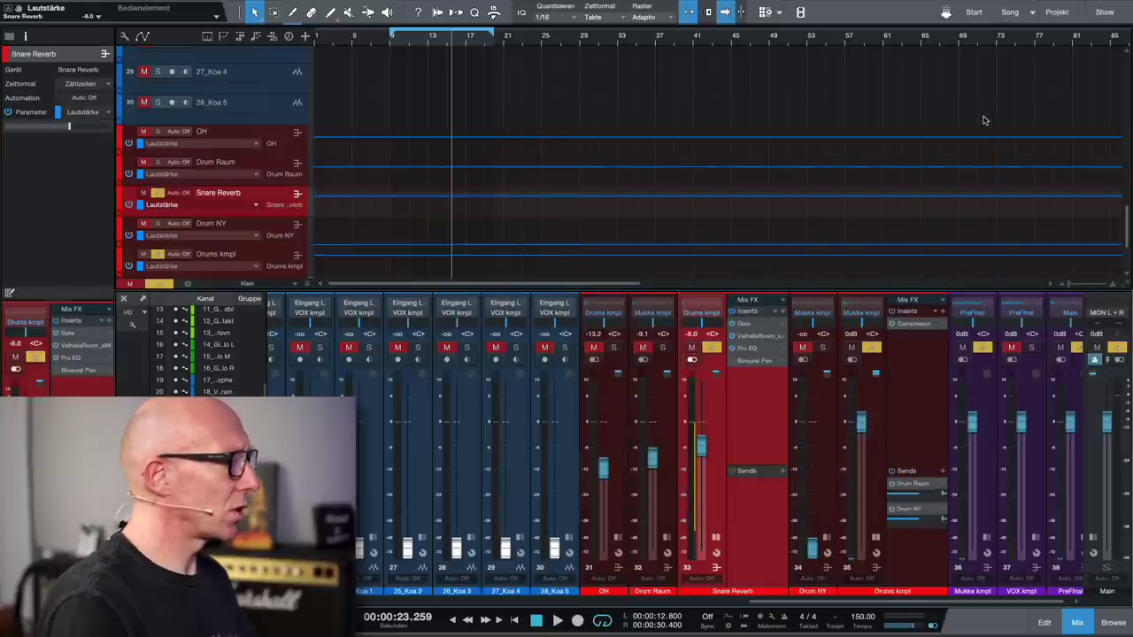
left_click(748, 350)
left_click_drag(797, 119, 856, 93)
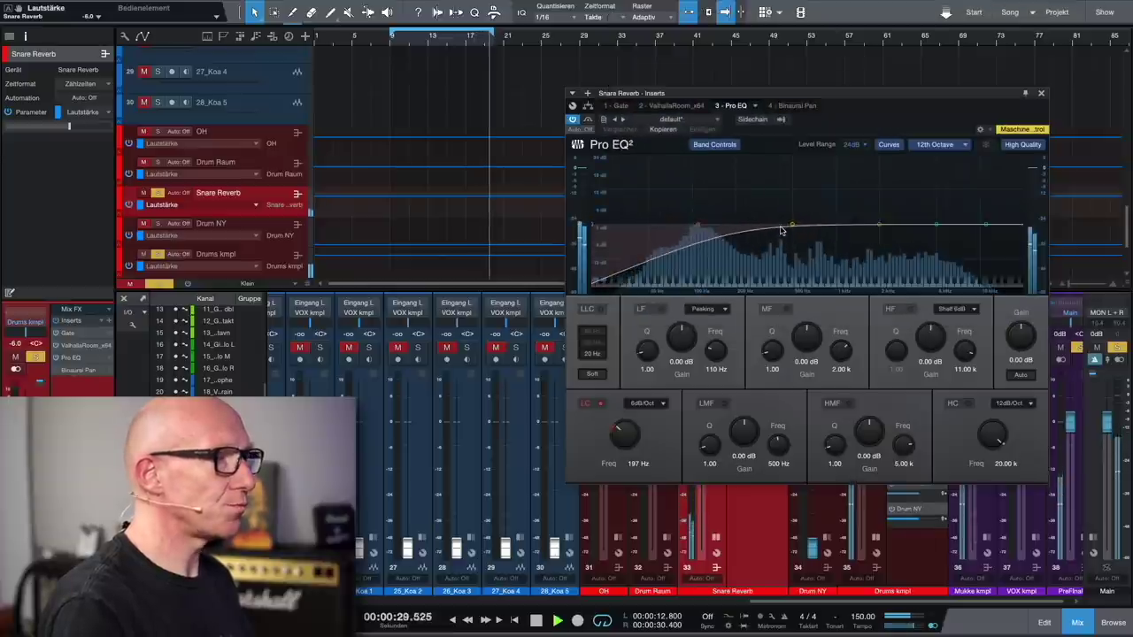
Compare the Snare Reverb with its Binaural Pan on and off, leave it on and close its window.
left_click(791, 106)
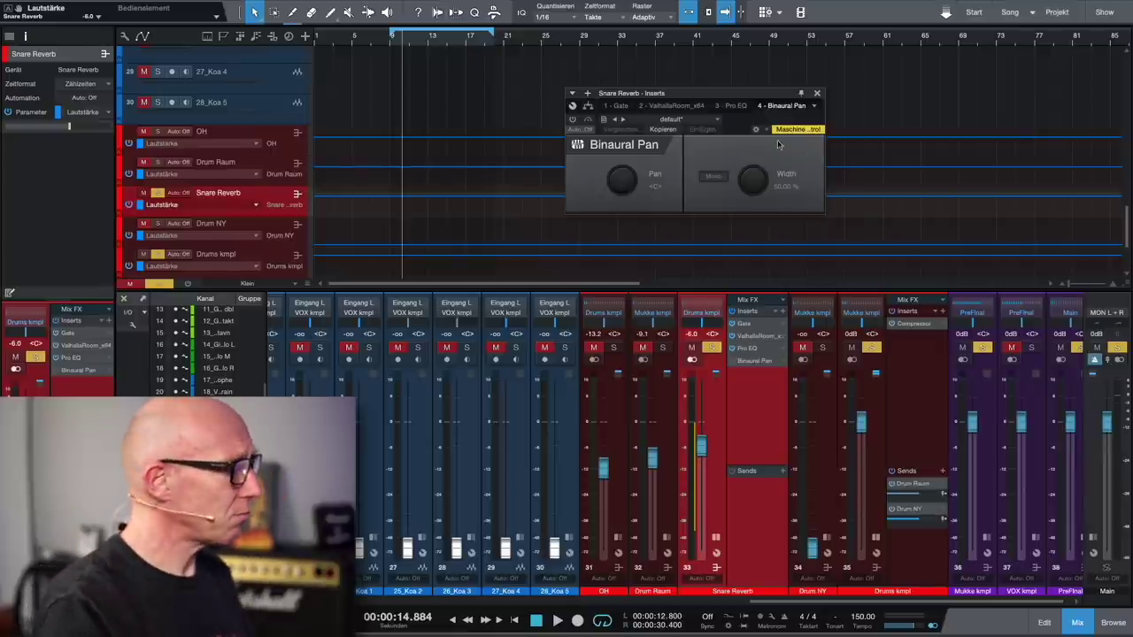
left_click(572, 120)
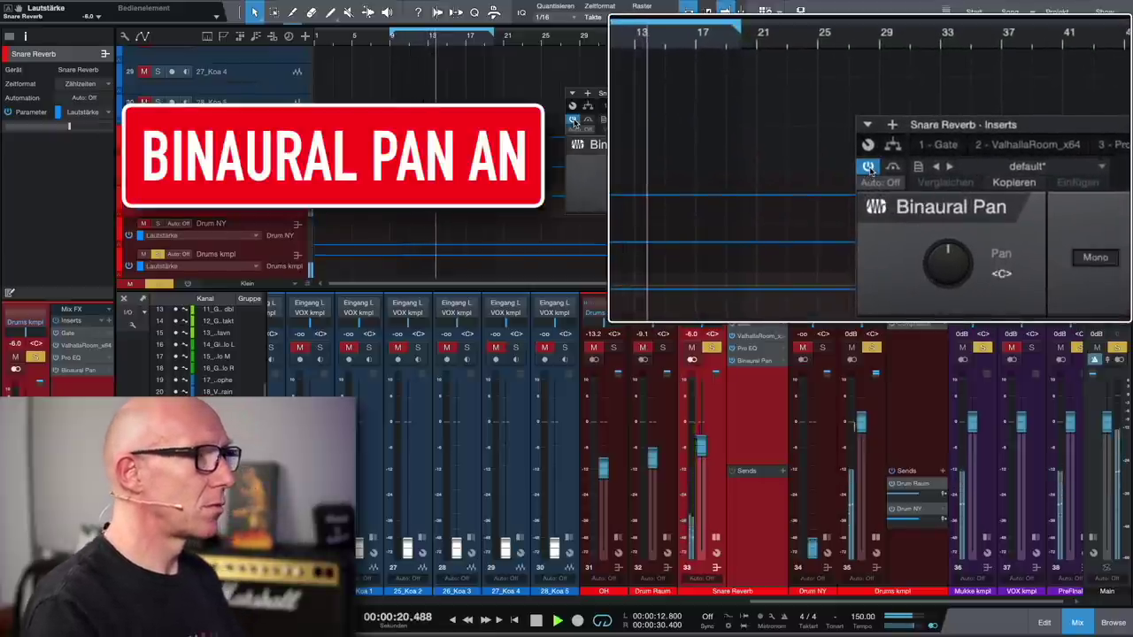
left_click(572, 120)
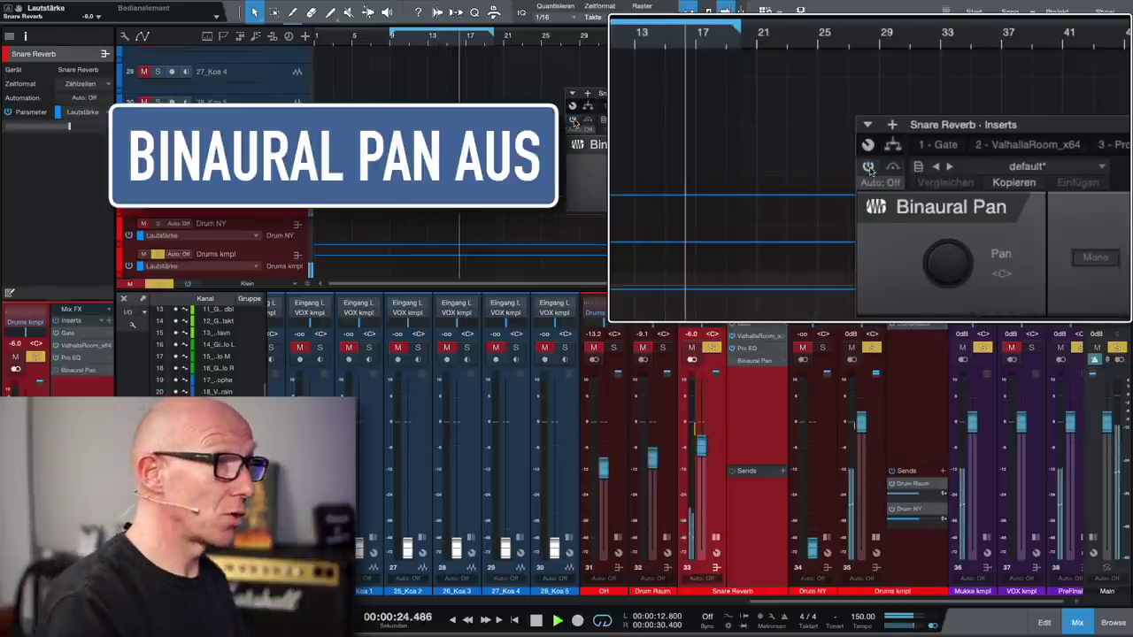
left_click(572, 120)
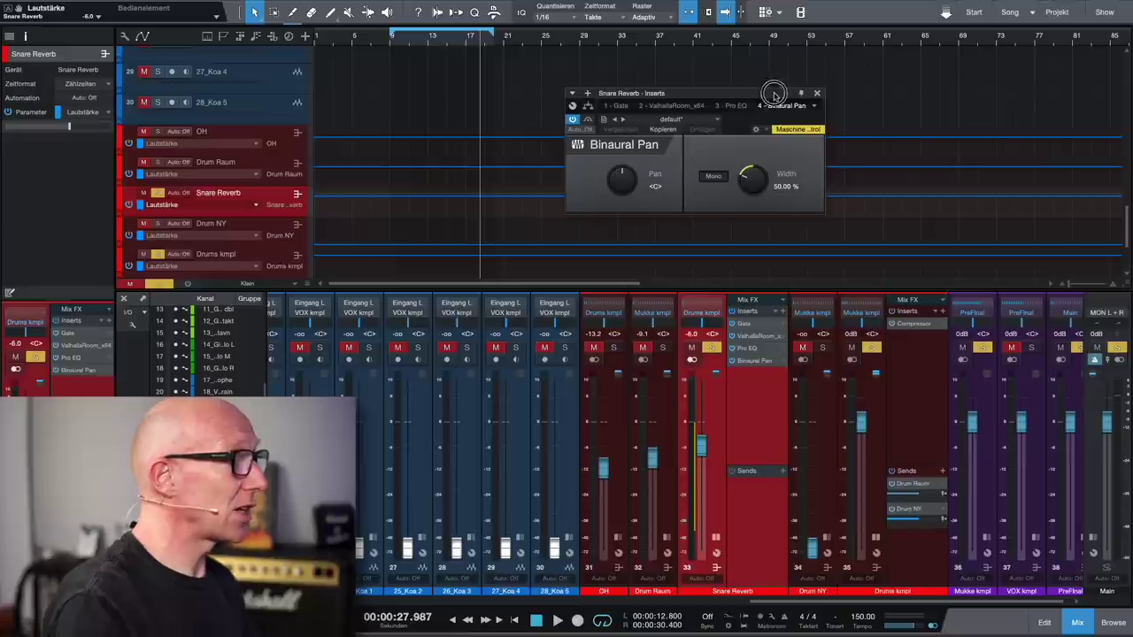
left_click_drag(775, 93, 772, 111)
left_click(786, 106)
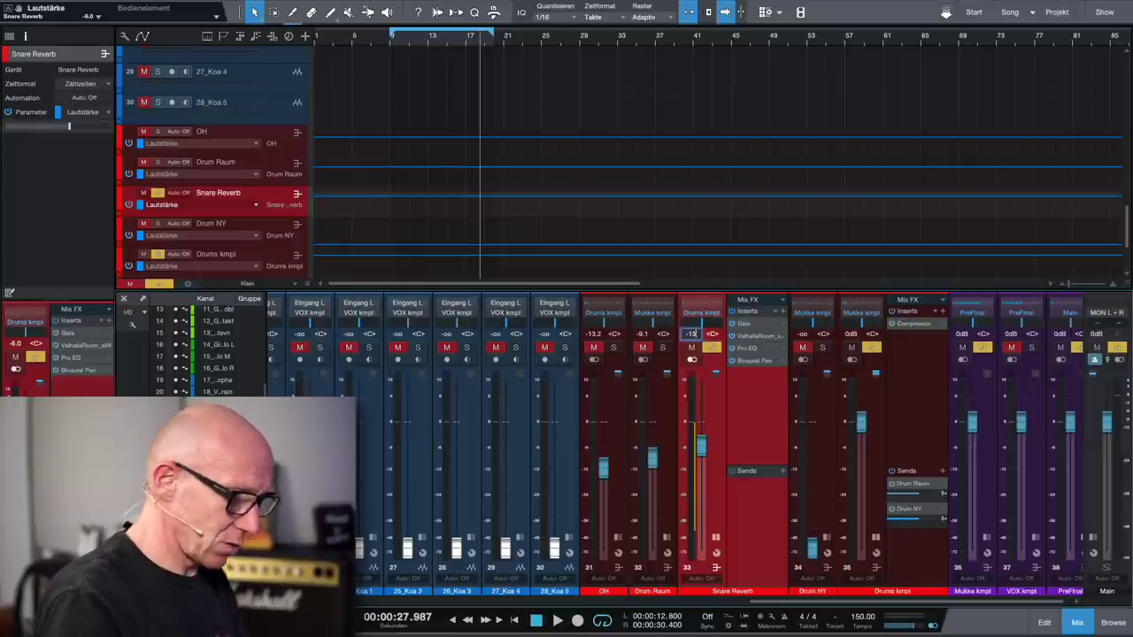
Set the Snare Reverb volume to -13.0 dB and play the drums with all solos cleared.
key("Return")
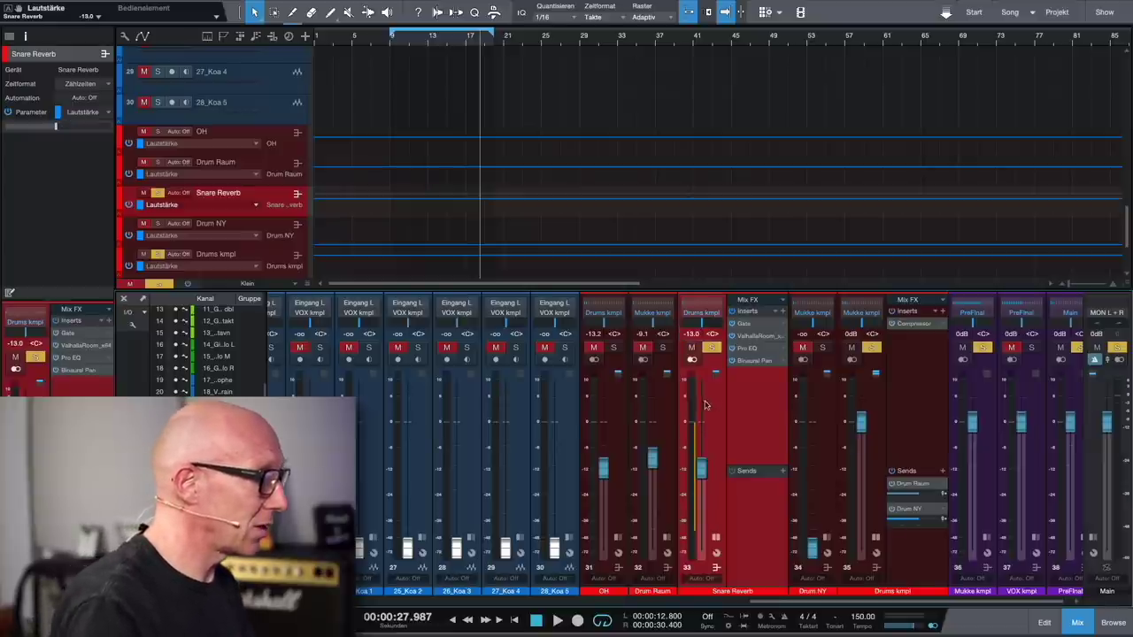
left_click(156, 286)
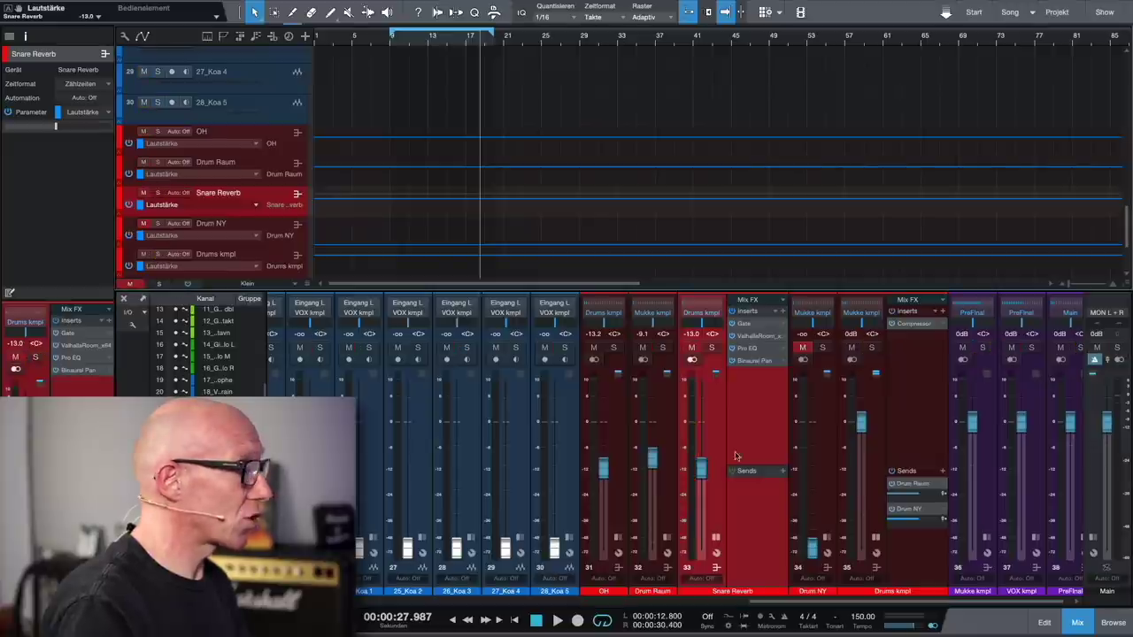
key("space")
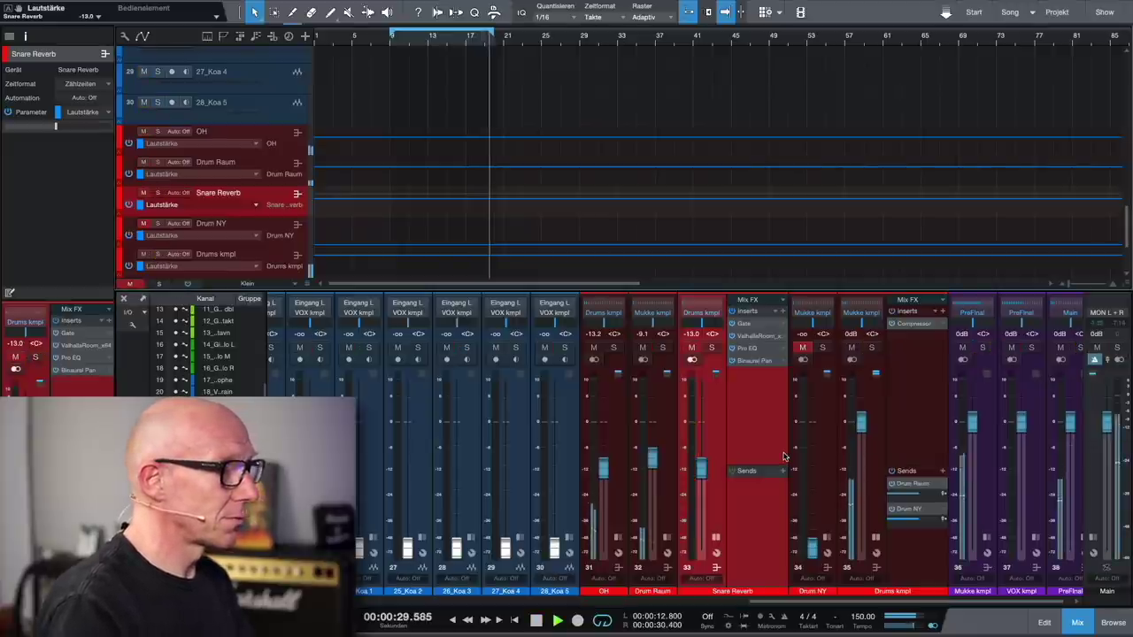
Collapse the Snare Reverb channel, expand the Drum NY bus channel and set its fader to 0 dB.
left_click(716, 567)
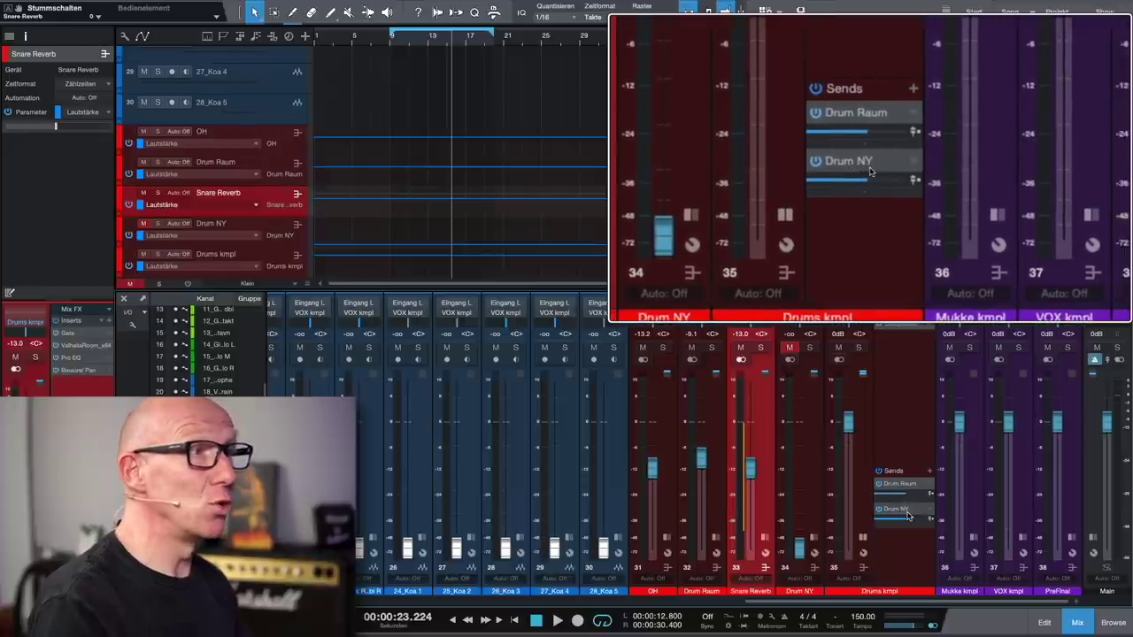
left_click(815, 539)
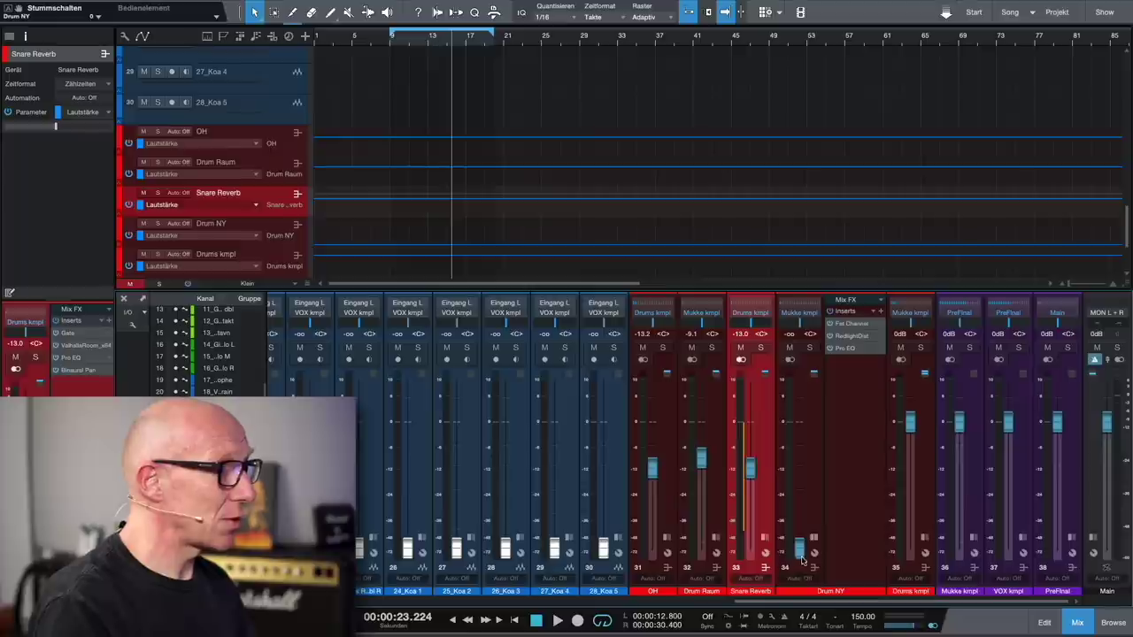
left_click(800, 549, "alt")
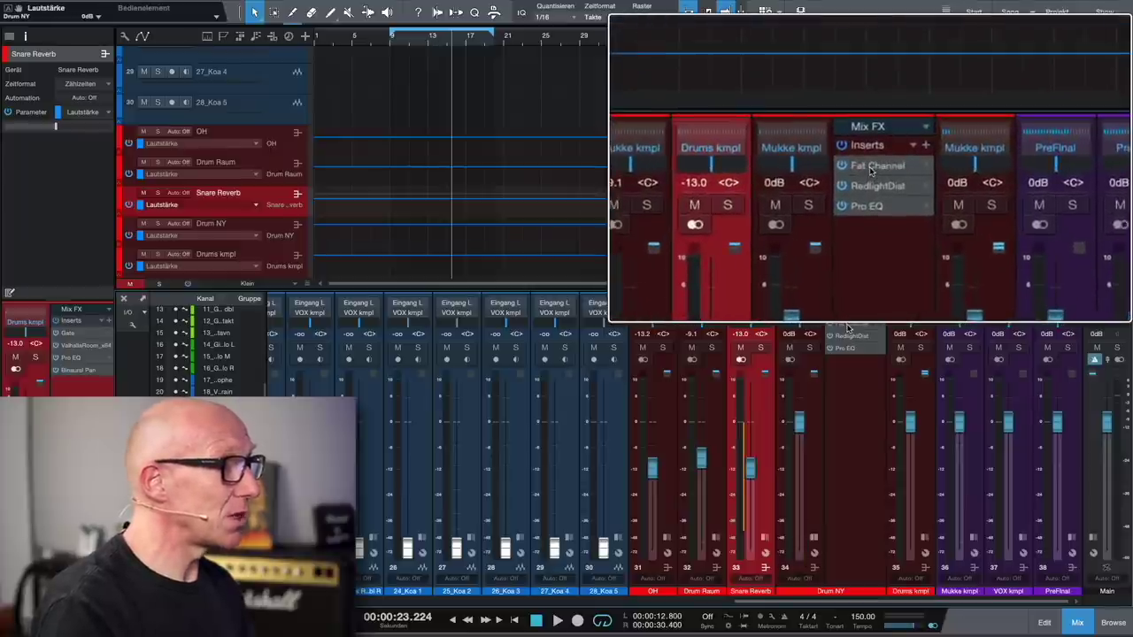
Open the Fat Channel of the Drum NY bus, bypass its RedlightDist and Pro EQ, and solo the bus.
left_click(850, 322)
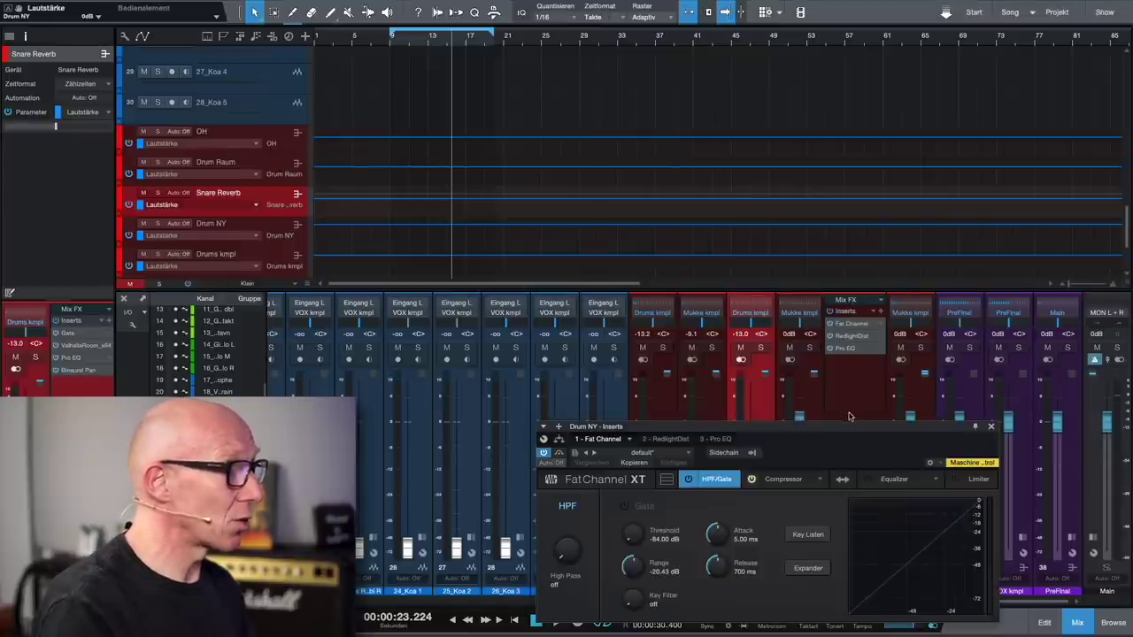
left_click_drag(847, 428, 836, 81)
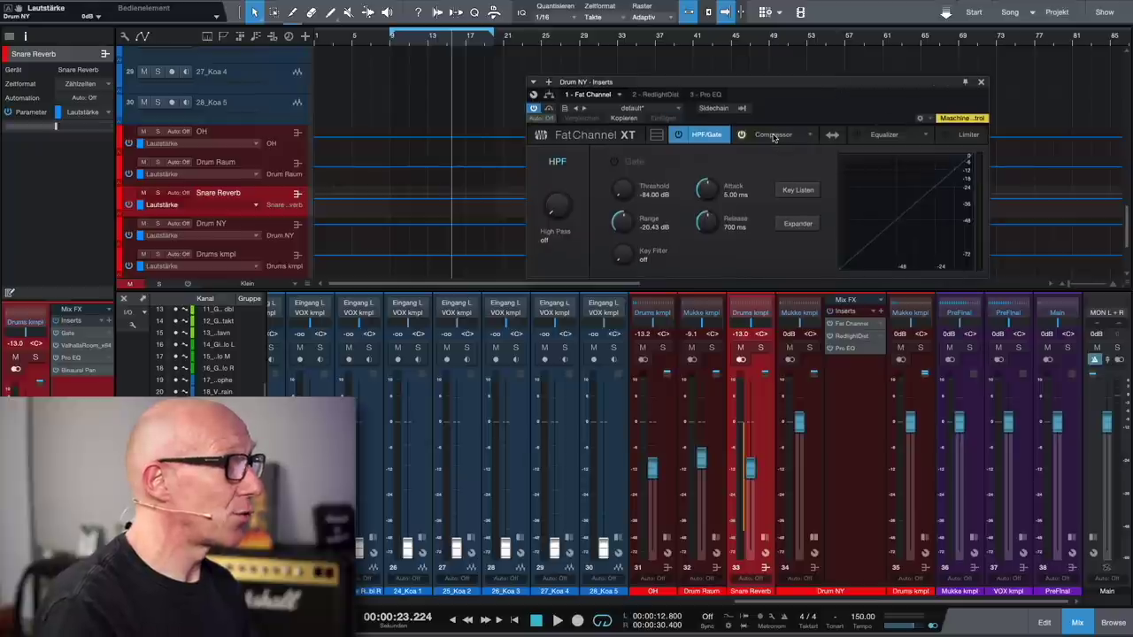
left_click(831, 338)
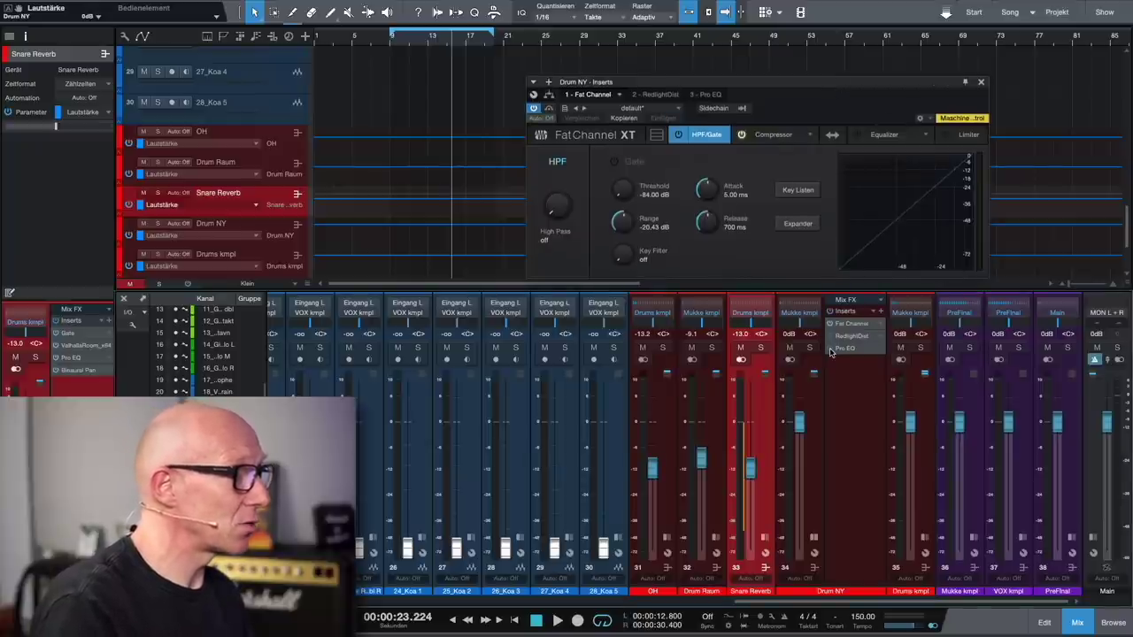
left_click(809, 348)
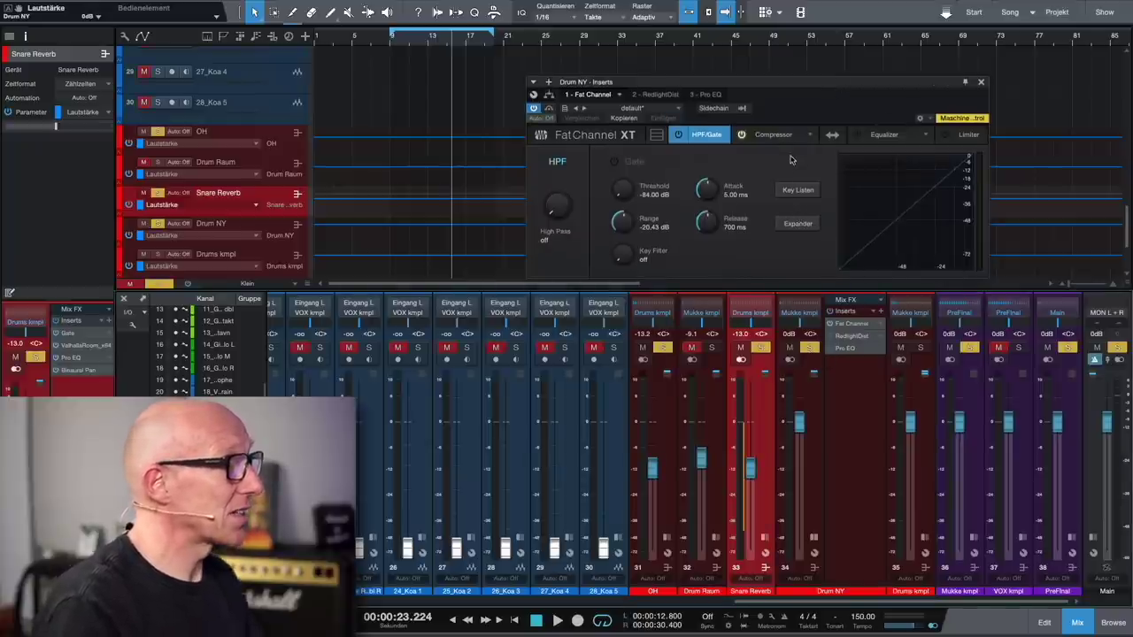
Show the Fat Channel's compressor, listen to the soloed Drum NY bus through it and close the plug-in window.
left_click(772, 135)
key("space")
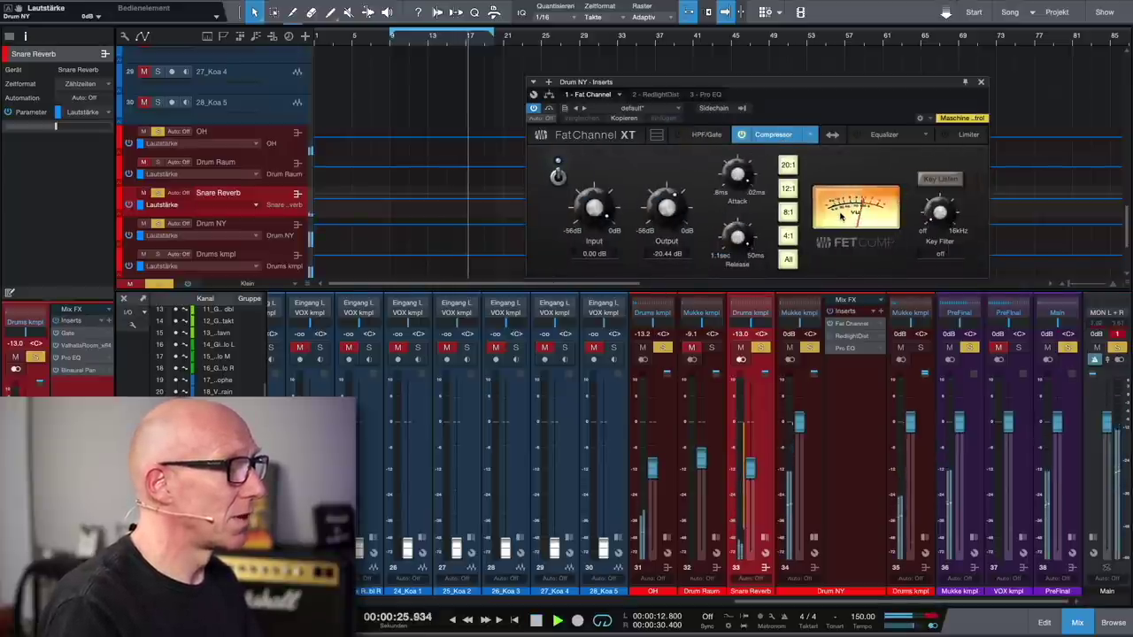
key("space")
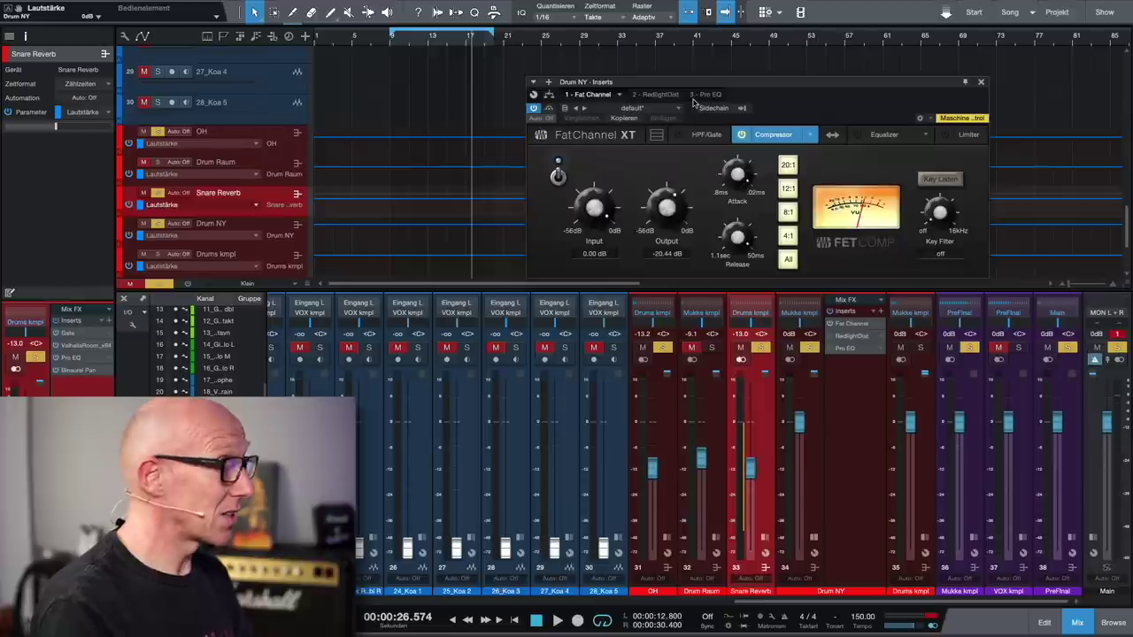
key("space")
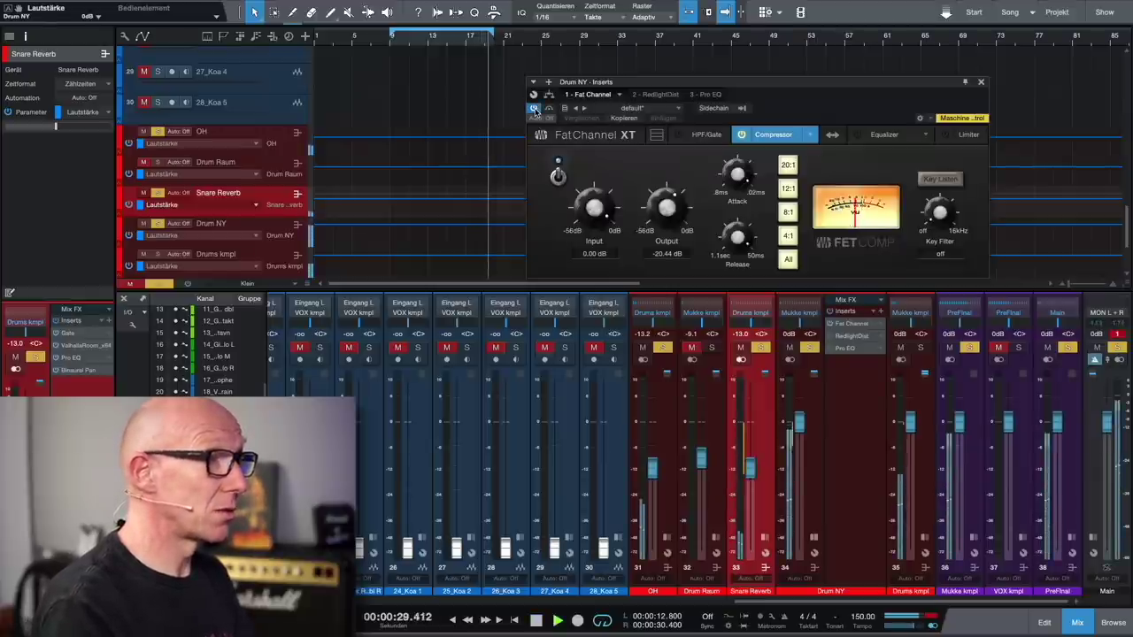
left_click(981, 83)
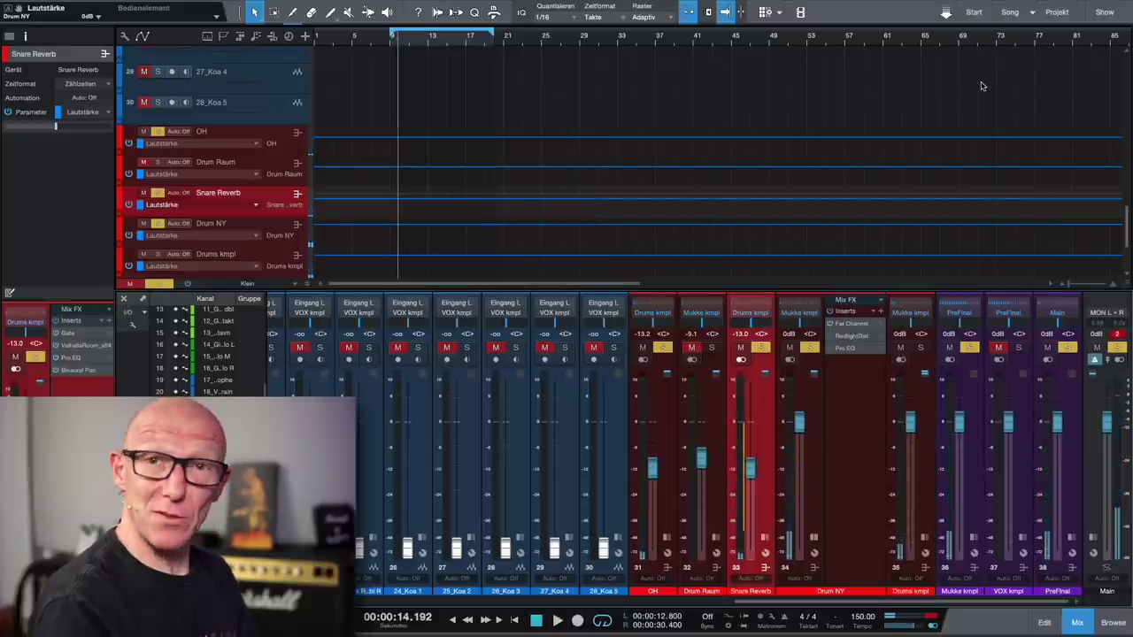
Open the RedlightDist of the Drum NY bus, switch it on during playback and close its window.
left_click(853, 337)
left_click_drag(885, 398, 806, 107)
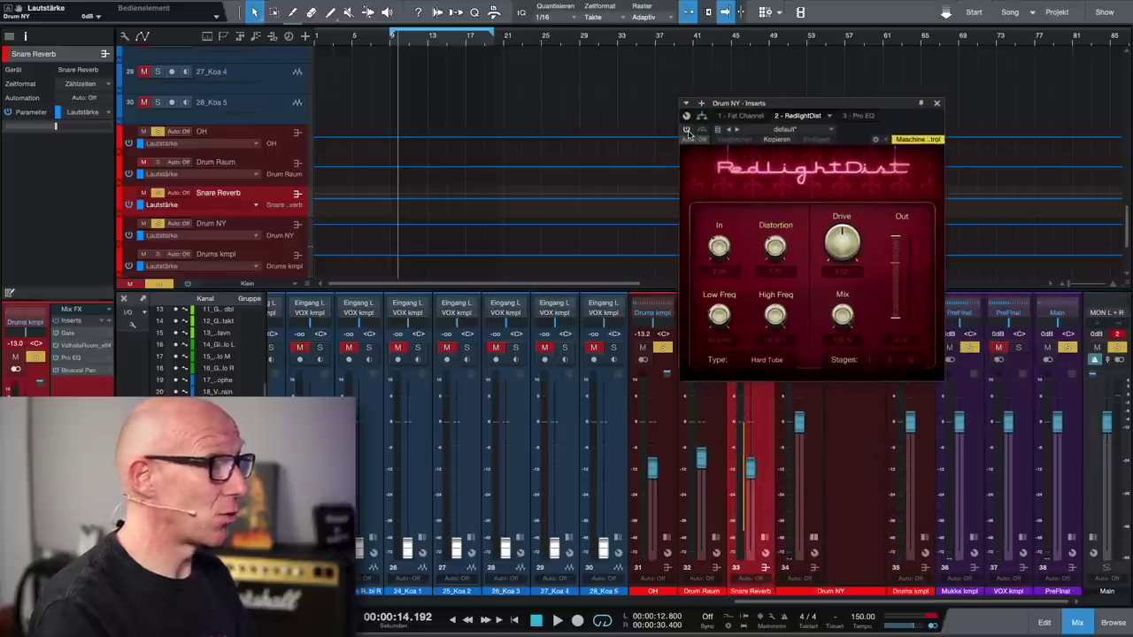
key("space")
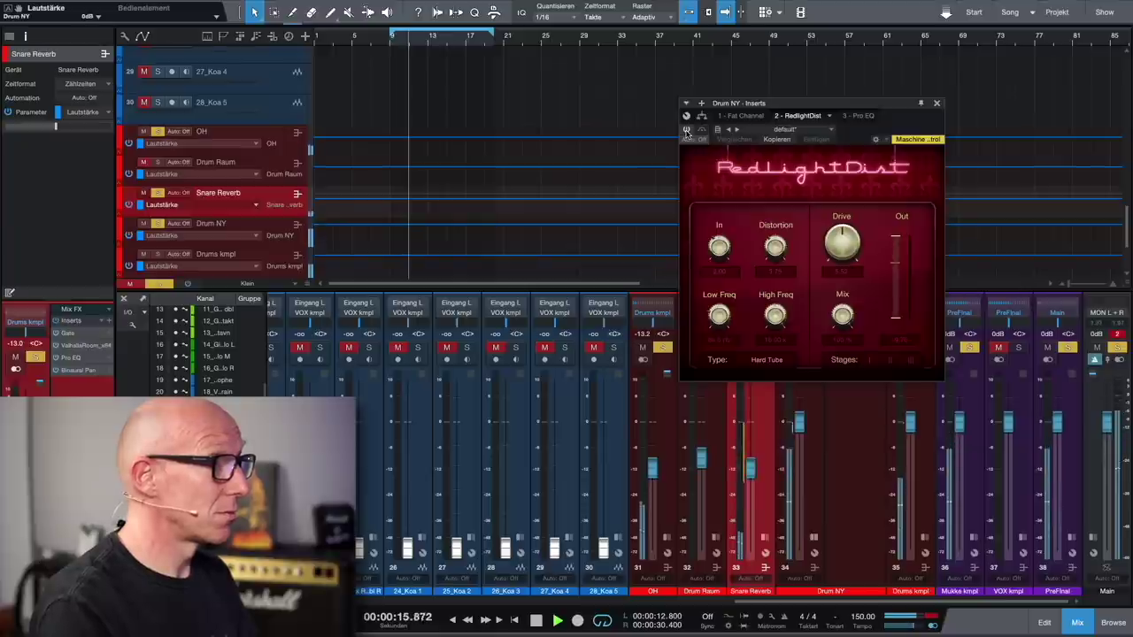
left_click(686, 130)
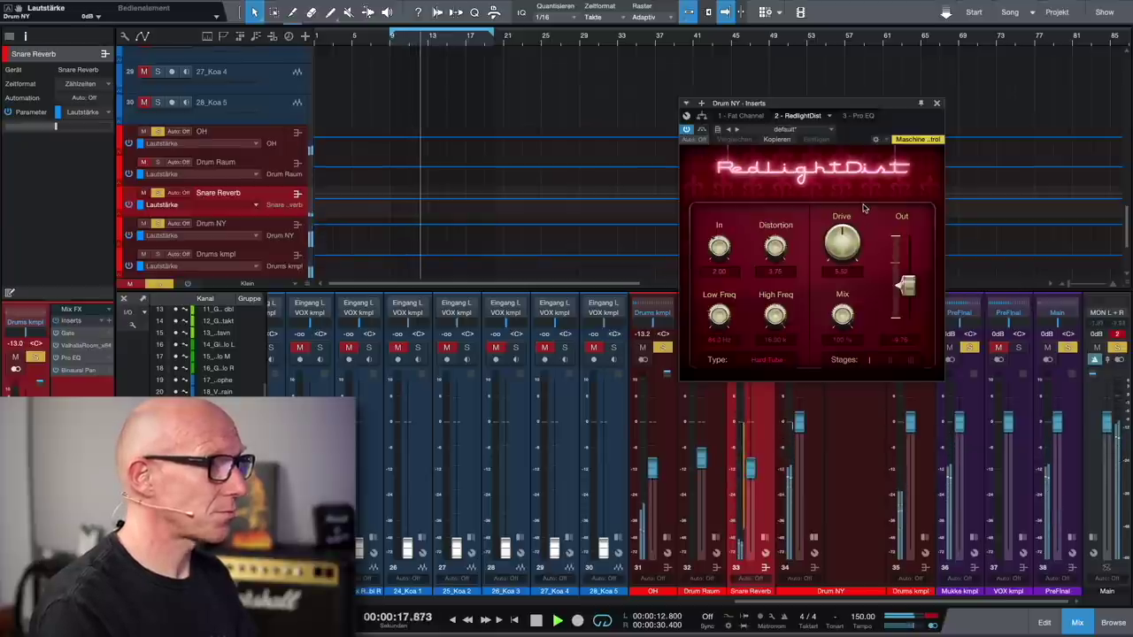
key("space")
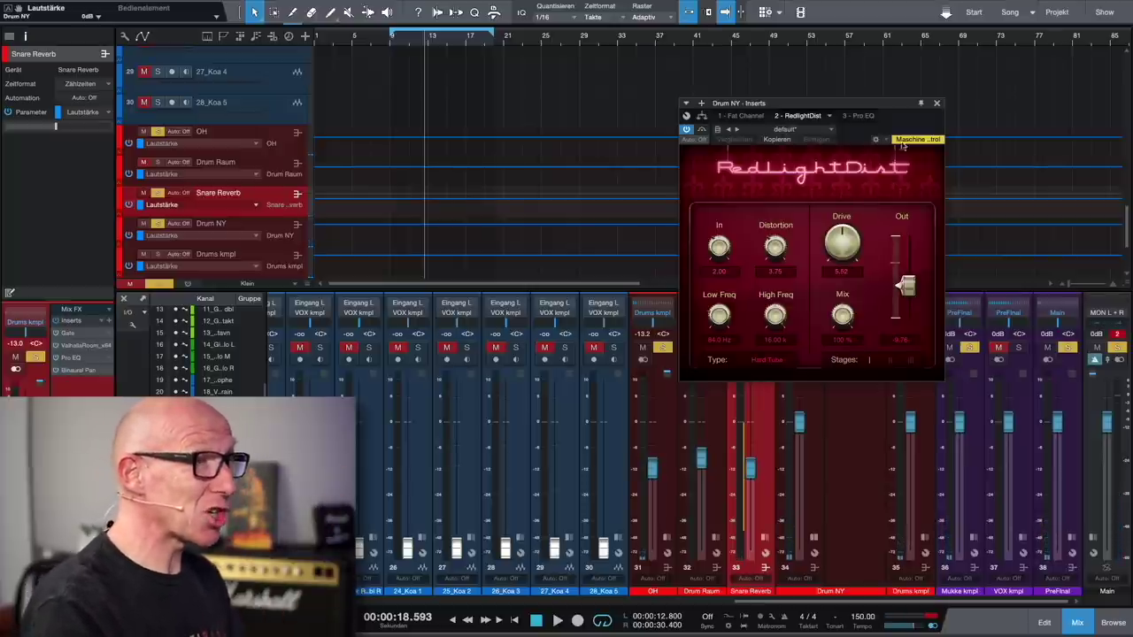
left_click(938, 103)
Open the Pro EQ of the Drum NY bus, switch it on during playback and close its window.
left_click(848, 347)
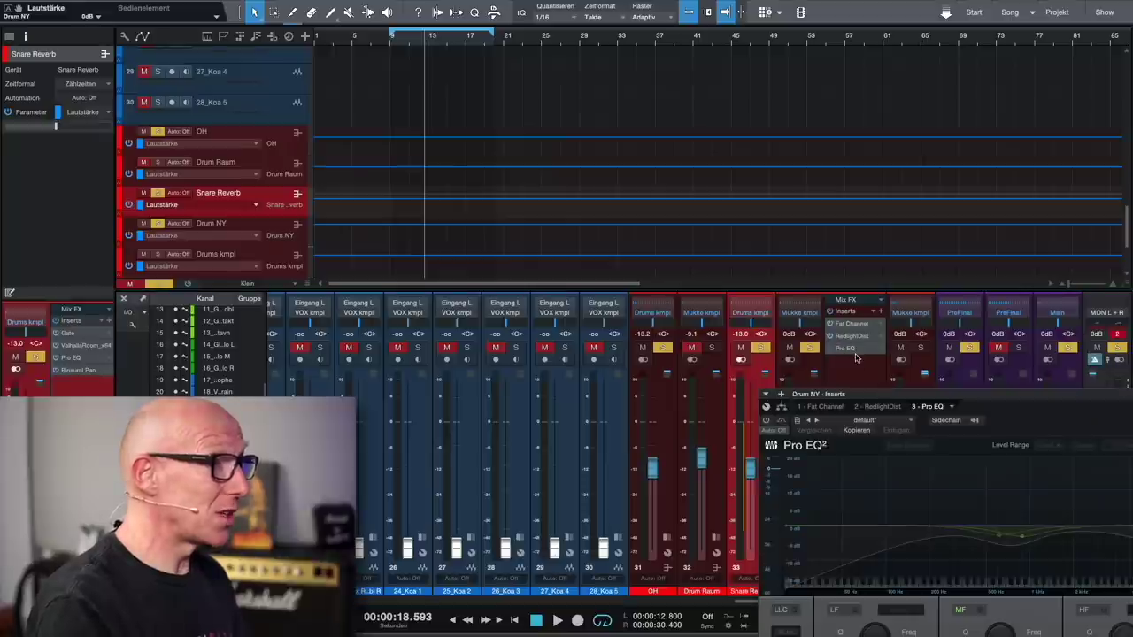
left_click_drag(1007, 394, 722, 108)
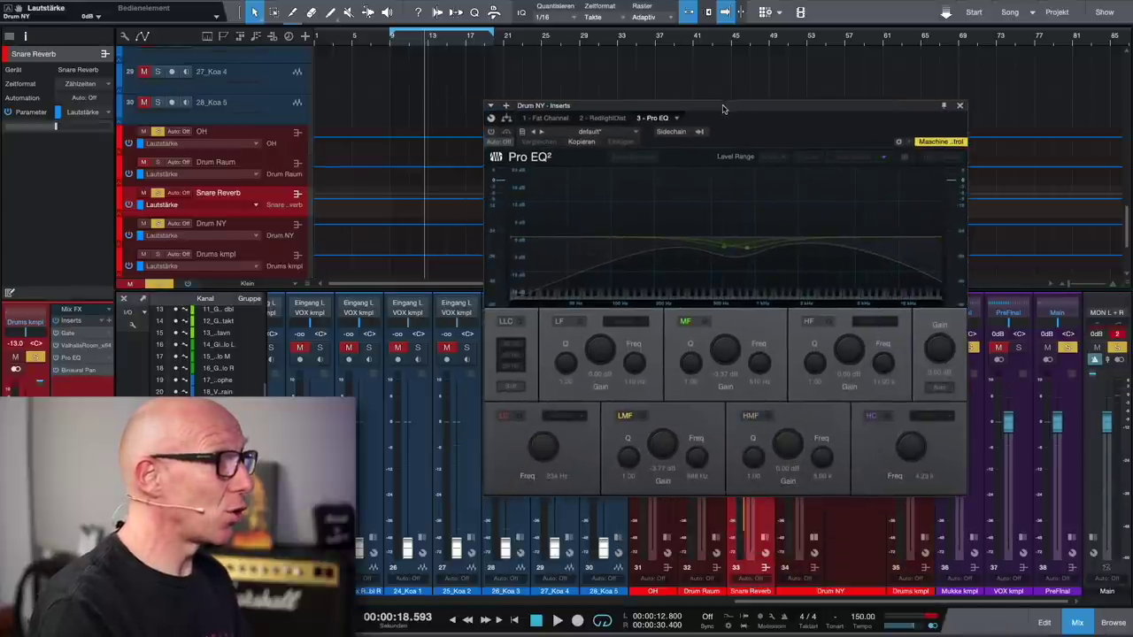
left_click_drag(649, 111, 688, 127)
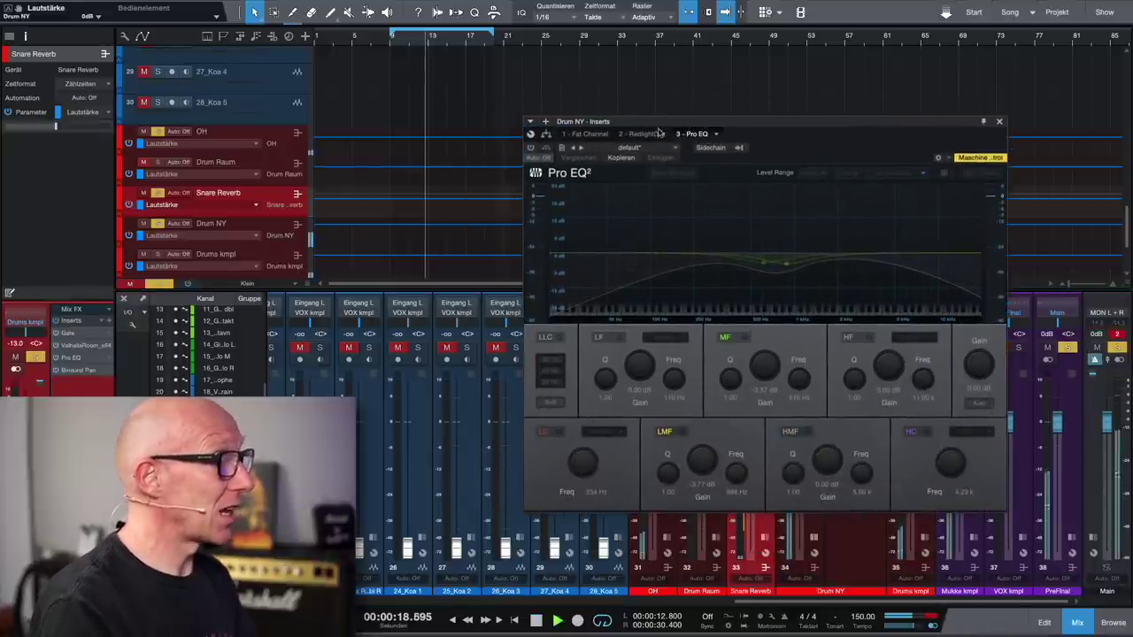
left_click(531, 148)
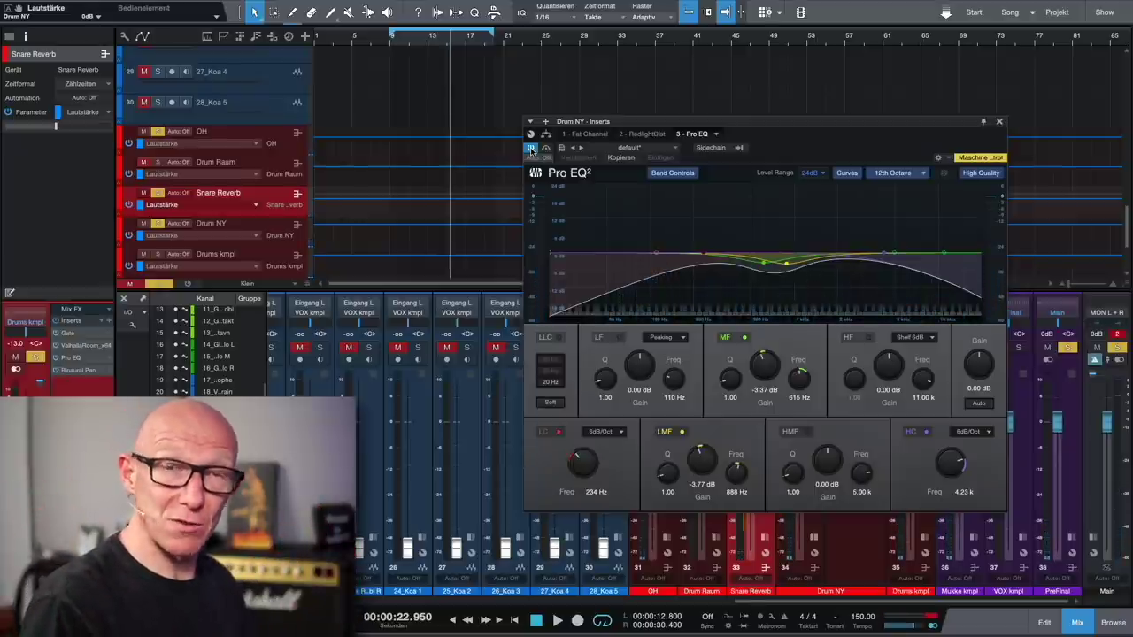
left_click(1000, 122)
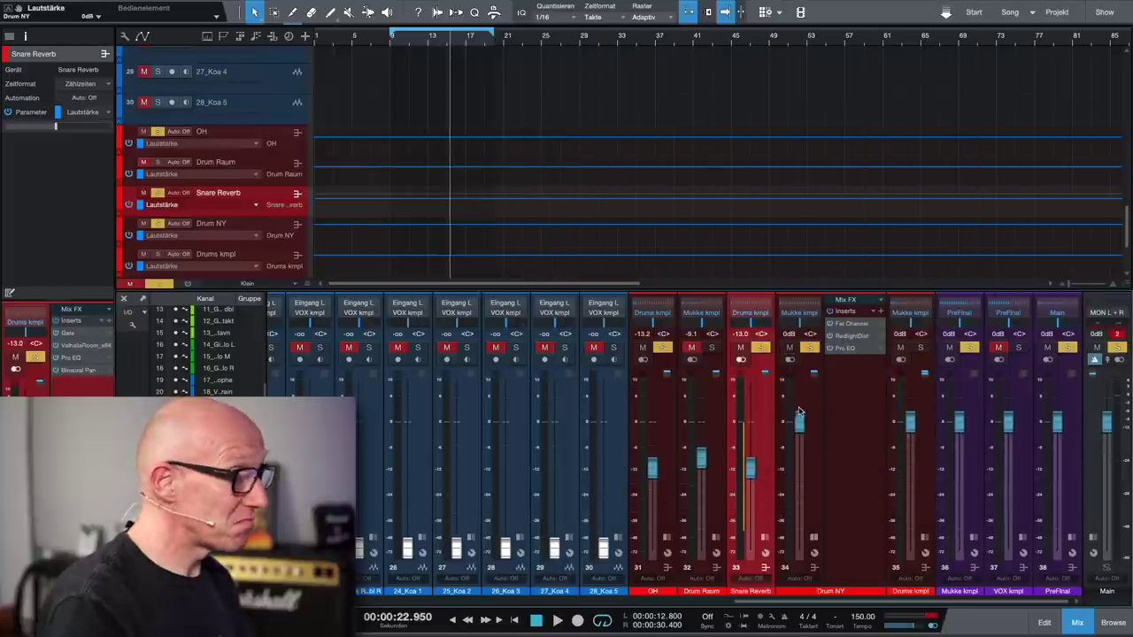
Pull the Drum NY fader fully down, clear all solos and raise the fader to -29.1 dB while the drums play.
left_click_drag(799, 423, 746, 474)
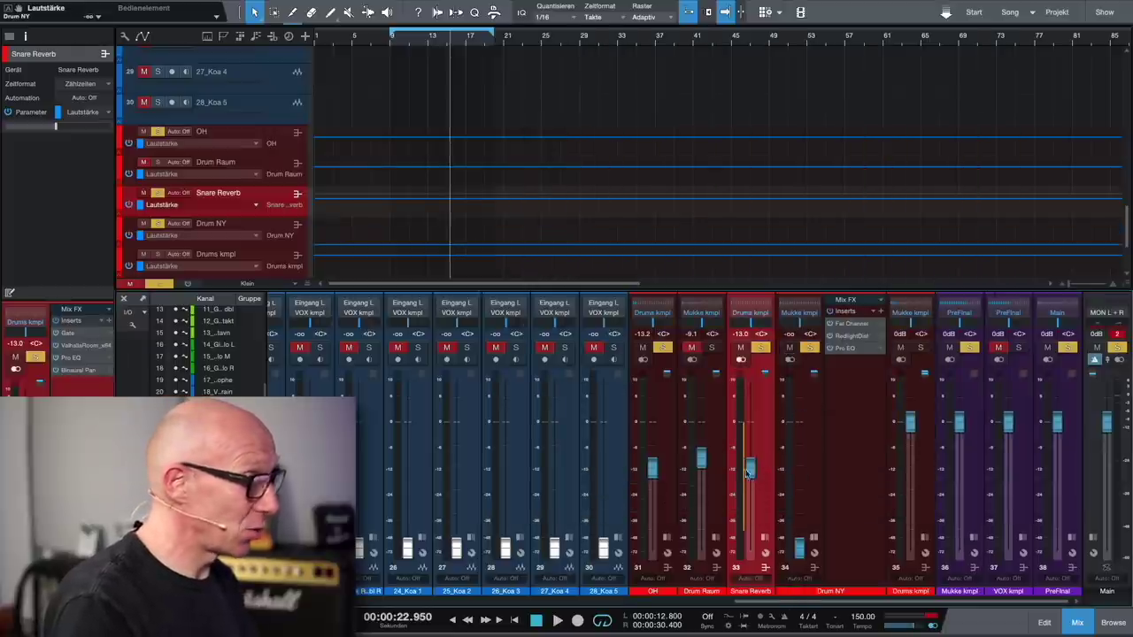
left_click(160, 283)
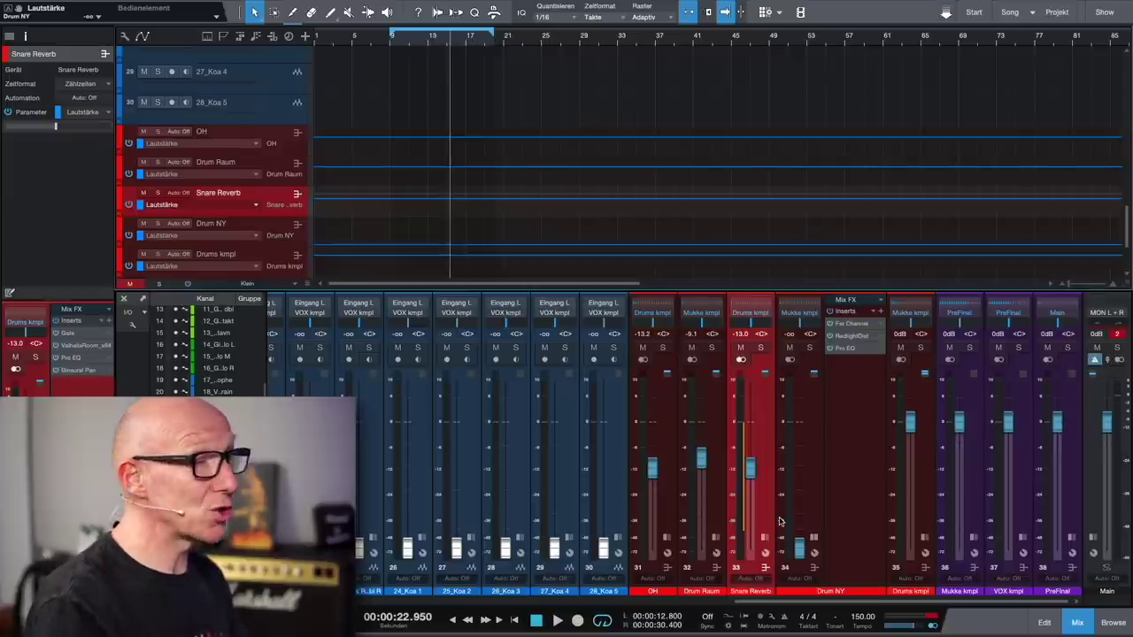
key("space")
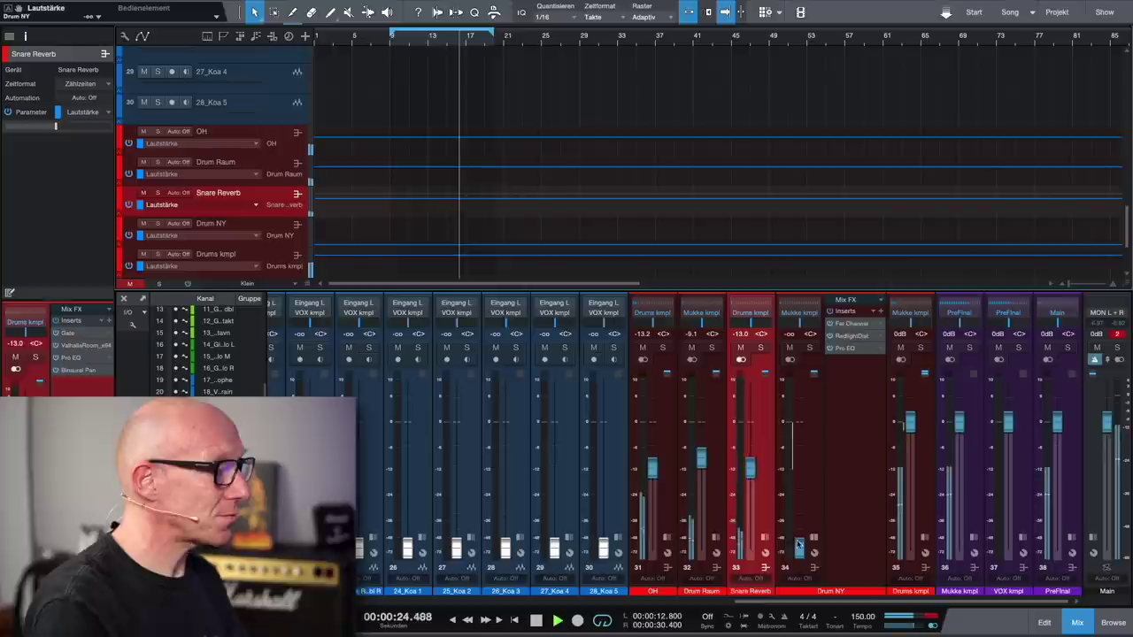
left_click_drag(799, 546, 802, 502)
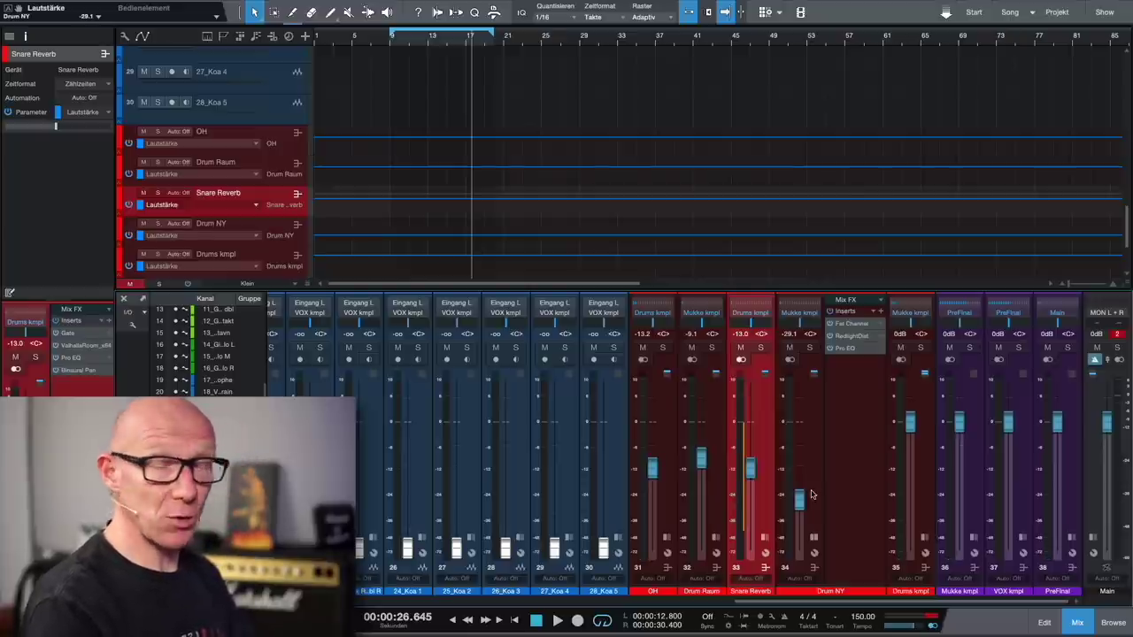
Compare the drums with Drum NY muted and unmuted, trying -27.0 dB, then leave it unmuted at -34.4 dB.
key("space")
left_click(791, 347)
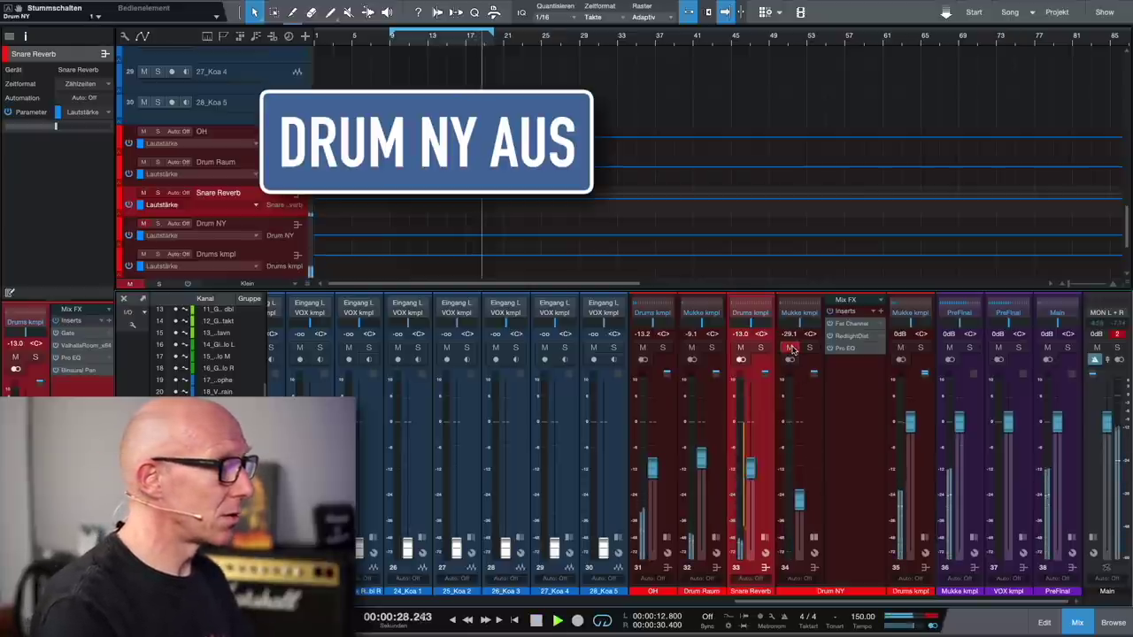
left_click(791, 347)
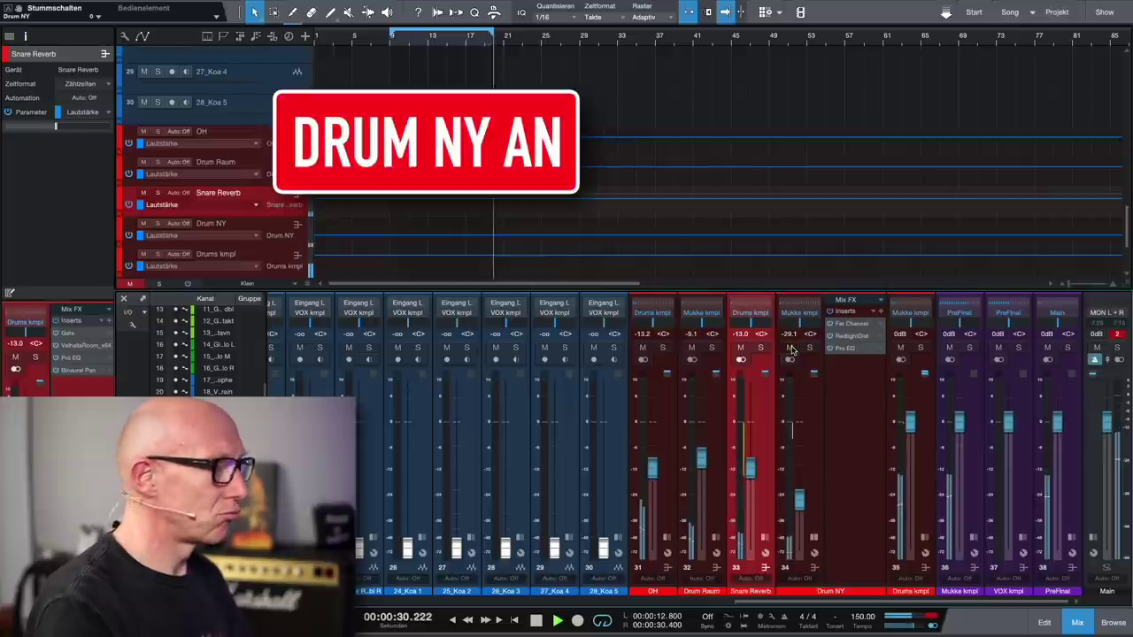
left_click_drag(798, 502, 799, 495)
left_click(787, 347)
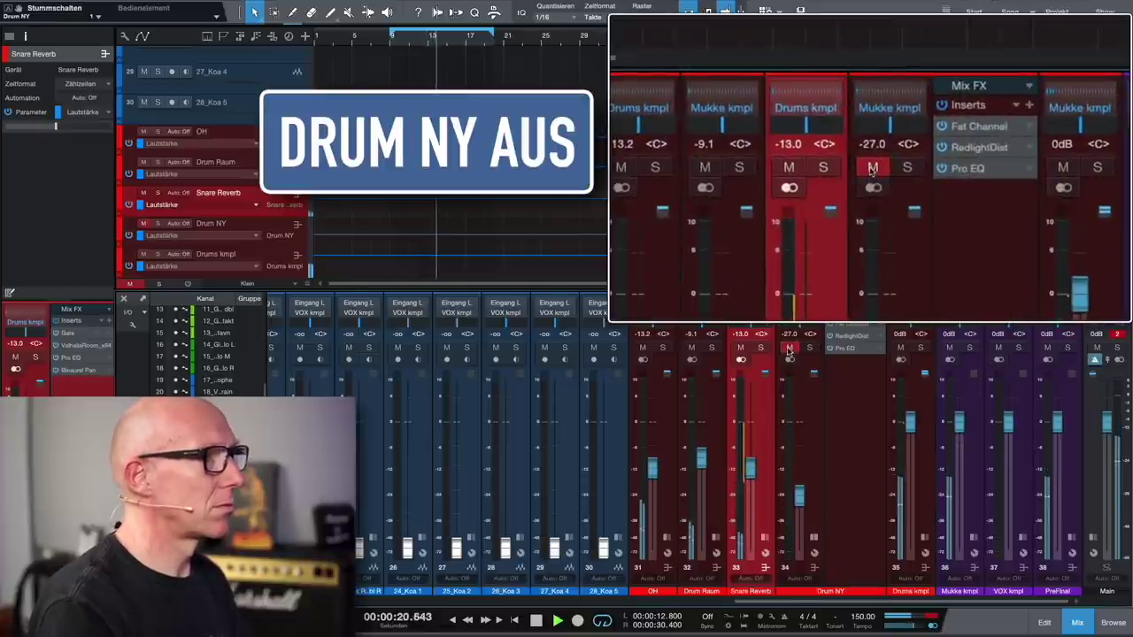
left_click(788, 347)
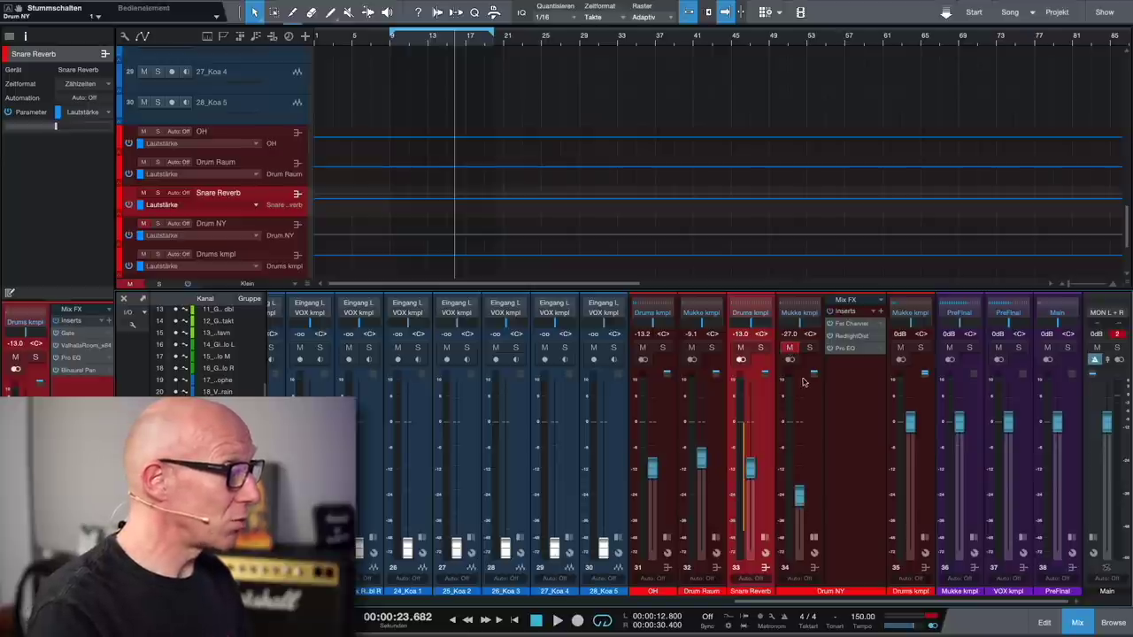
left_click_drag(803, 509, 801, 518)
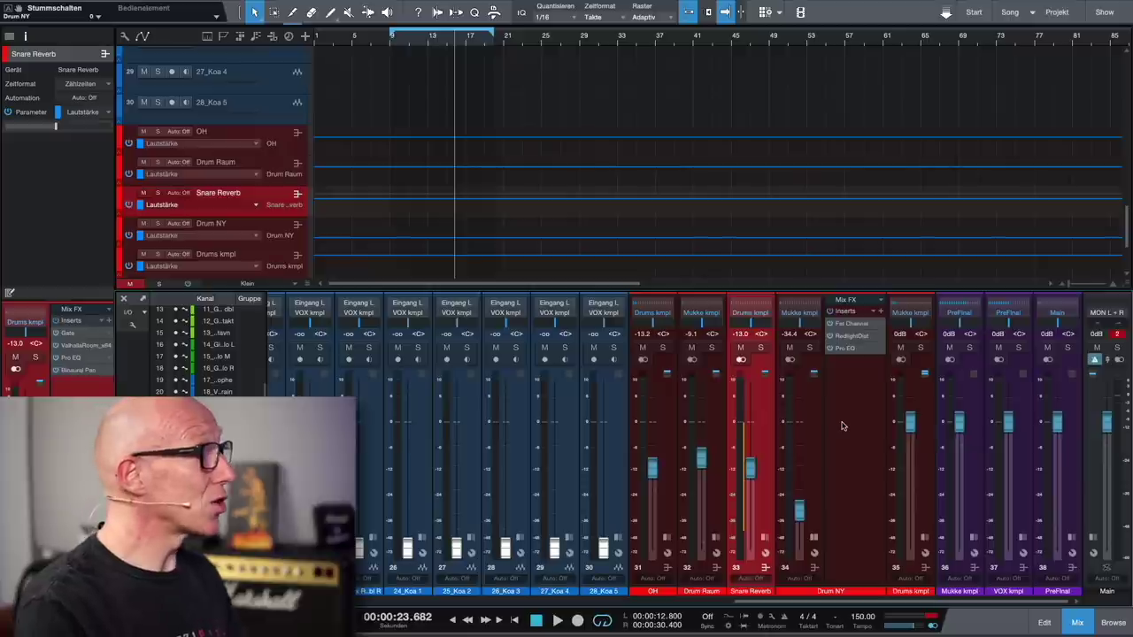
Play the soloed Drums_ungemixt track from the loop start, unsolo it to compare with the mixed drums and check the Main level meter.
key("Home")
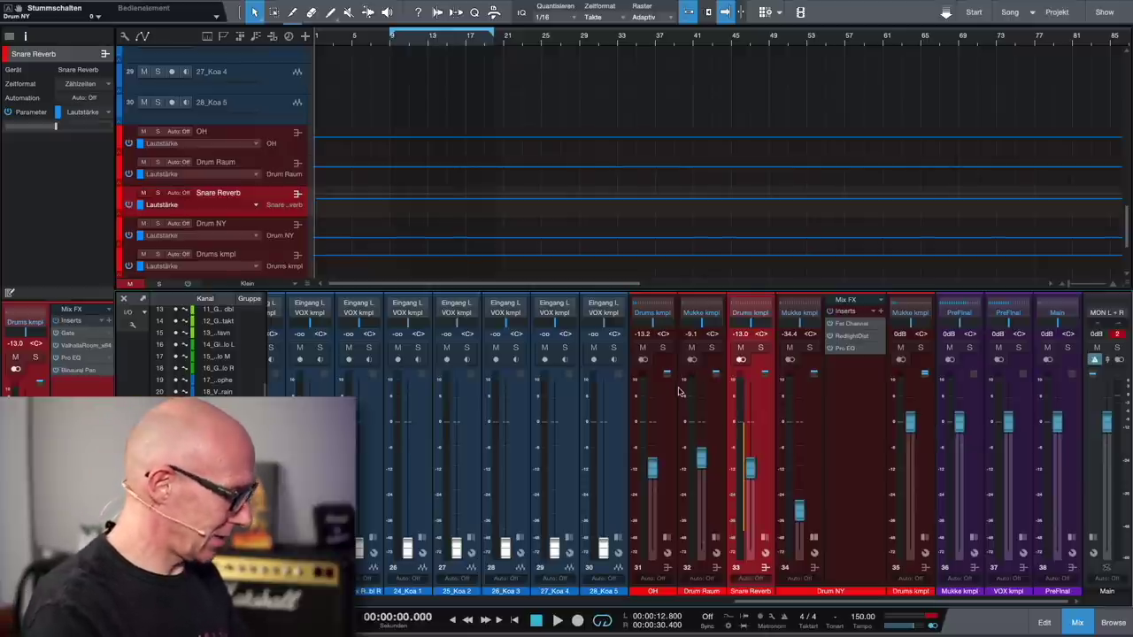
scroll(472, 159, "up", 10)
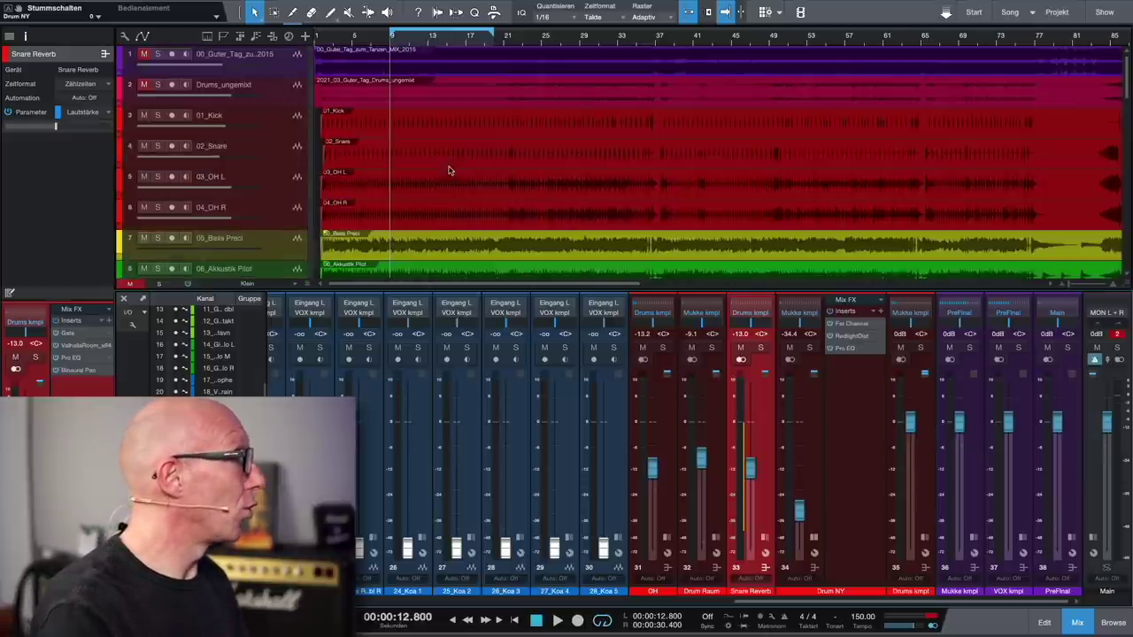
left_click(160, 84)
key("space")
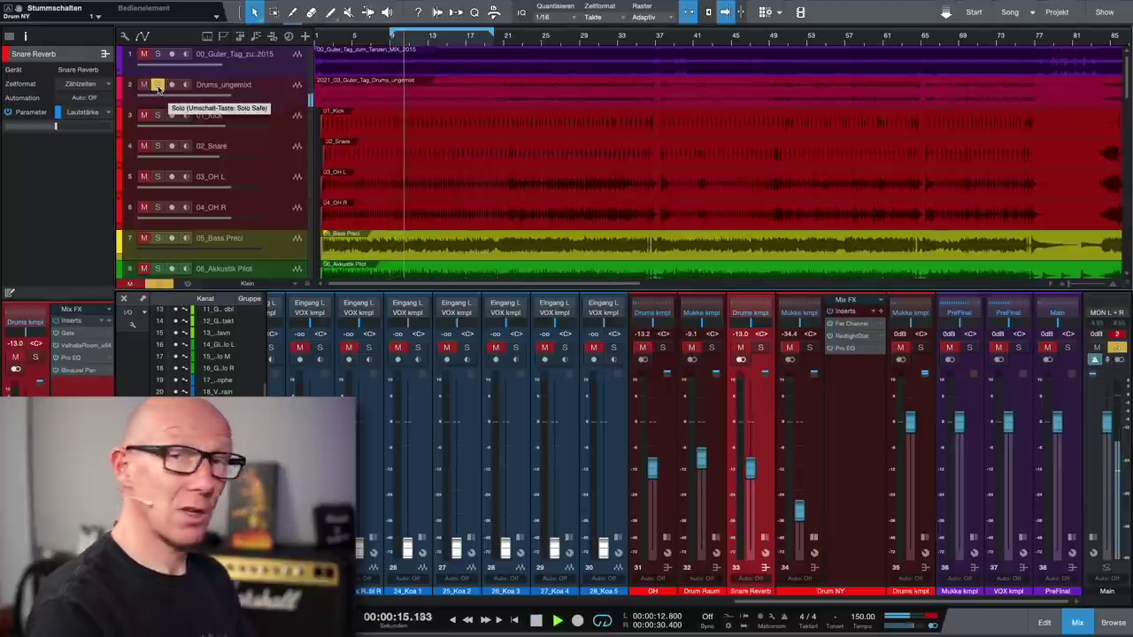
left_click(158, 85)
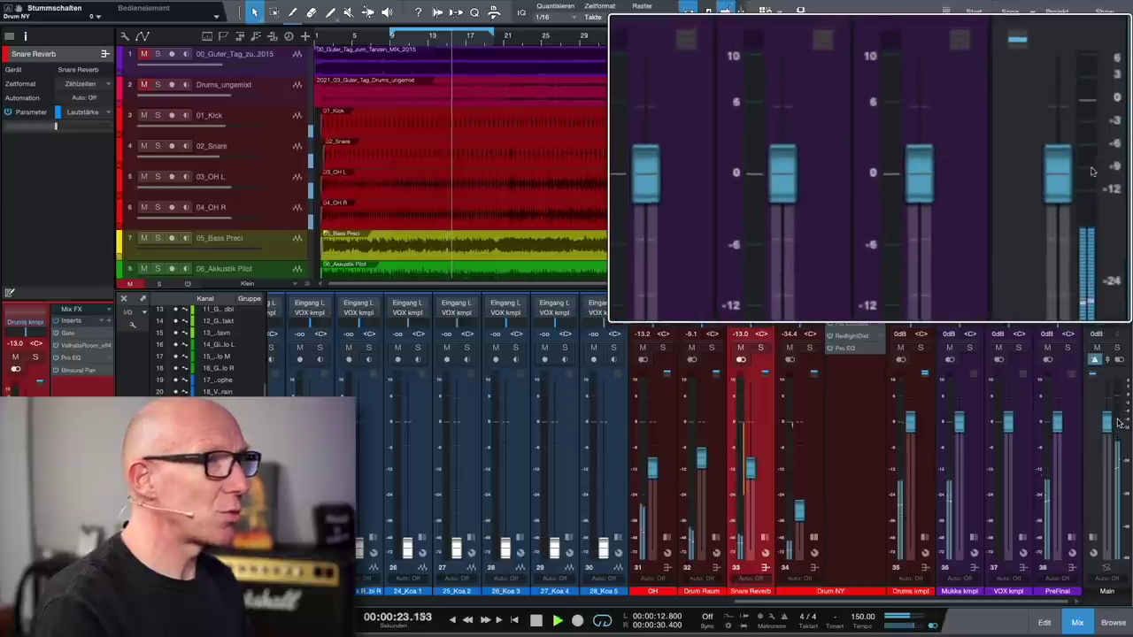
mouse_move(1120, 422)
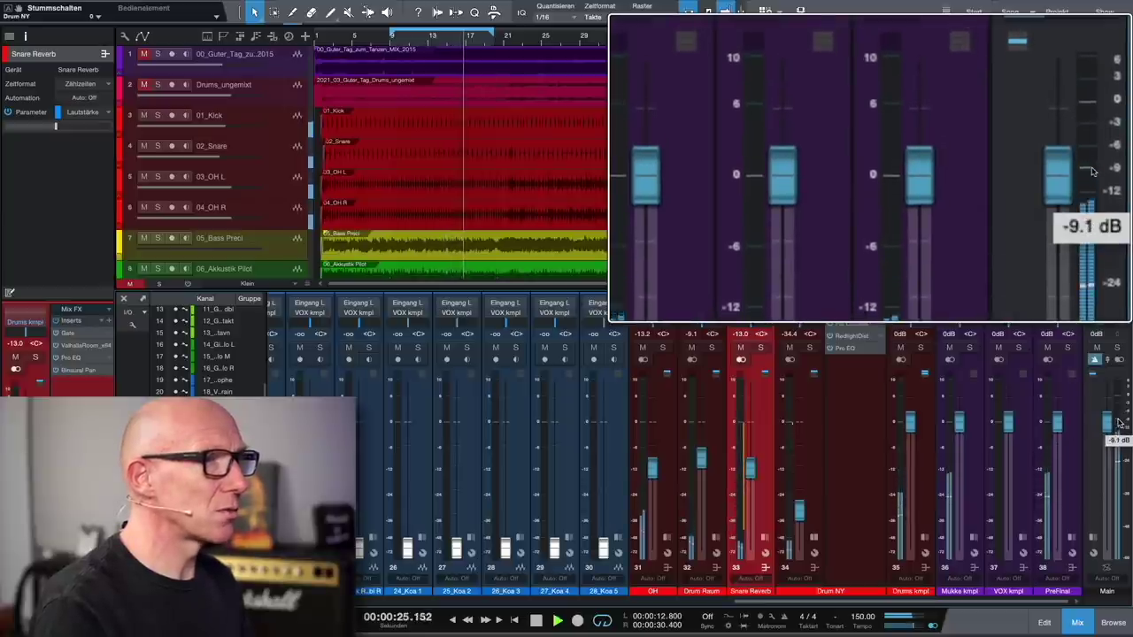